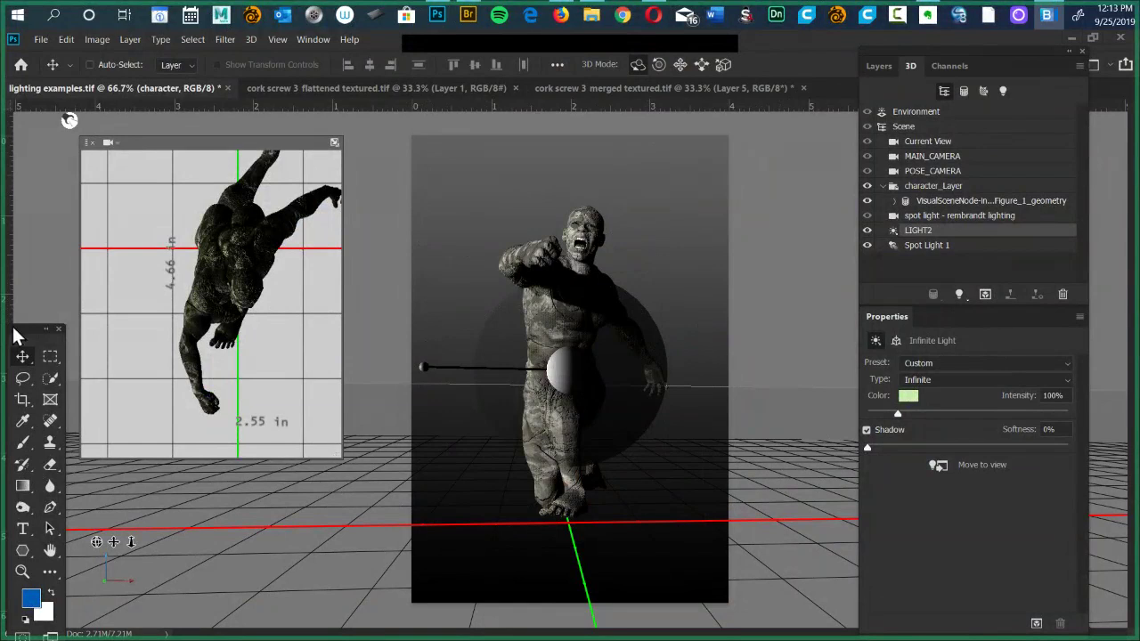
# Place the toolbar beside the secondary view and orbit the 3D camera around the character.
pyautogui.moveTo(21, 324); pyautogui.dragTo(361, 137)
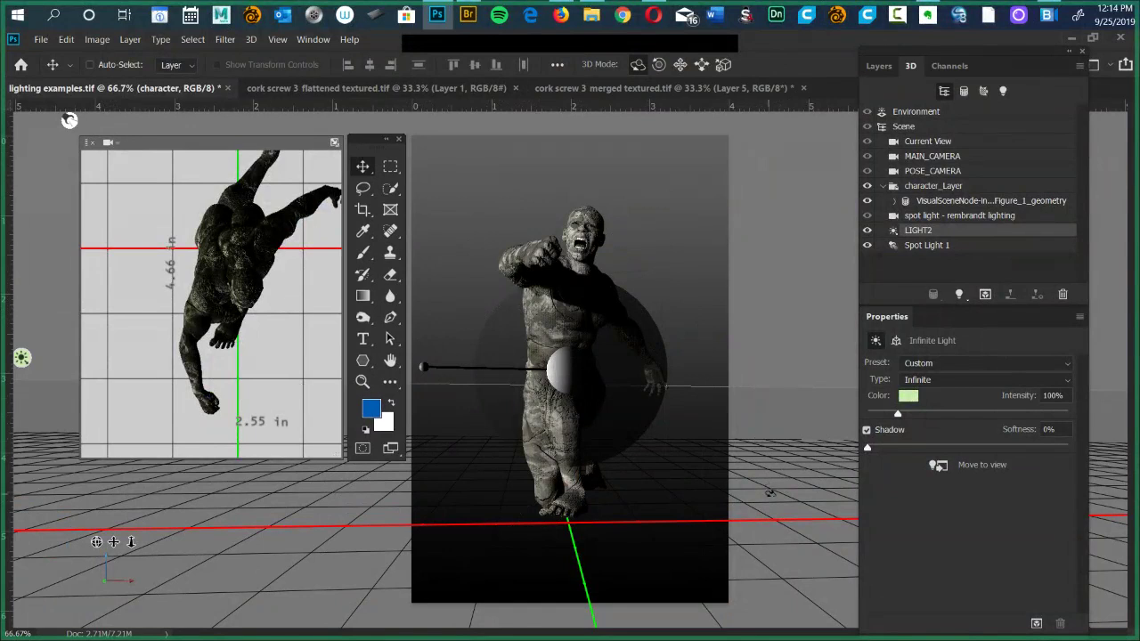
pyautogui.click(70, 119)
pyautogui.moveTo(70, 119); pyautogui.dragTo(24, 276)
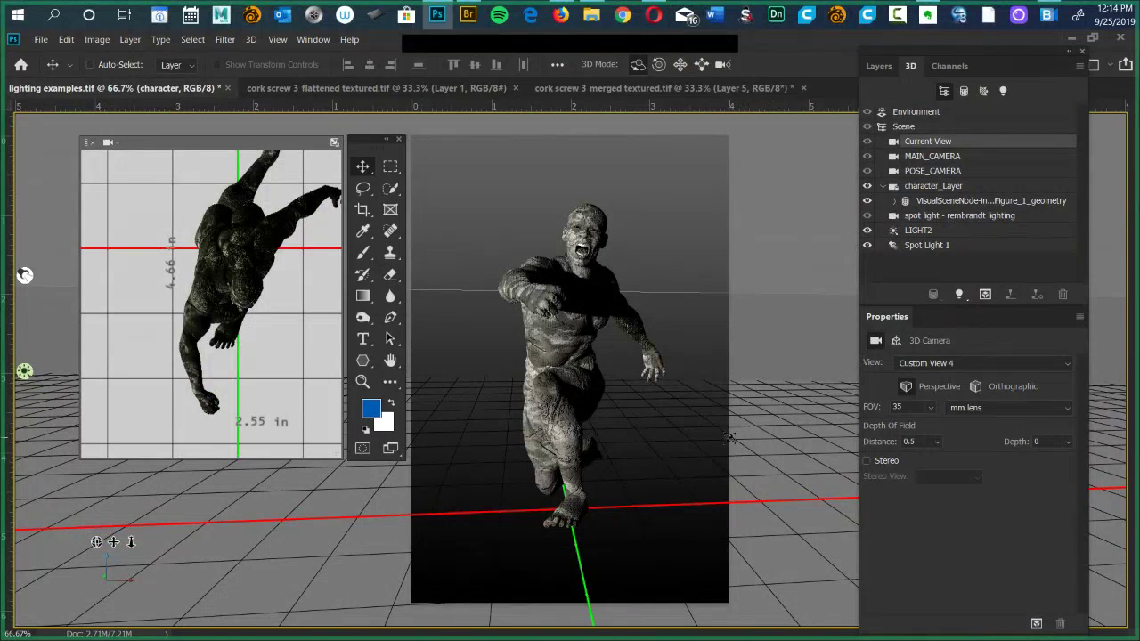
pyautogui.moveTo(815, 412)
pyautogui.mouseDown()
pyautogui.moveTo(824, 437)
pyautogui.moveTo(824, 419)
pyautogui.moveTo(802, 430)
pyautogui.mouseUp()
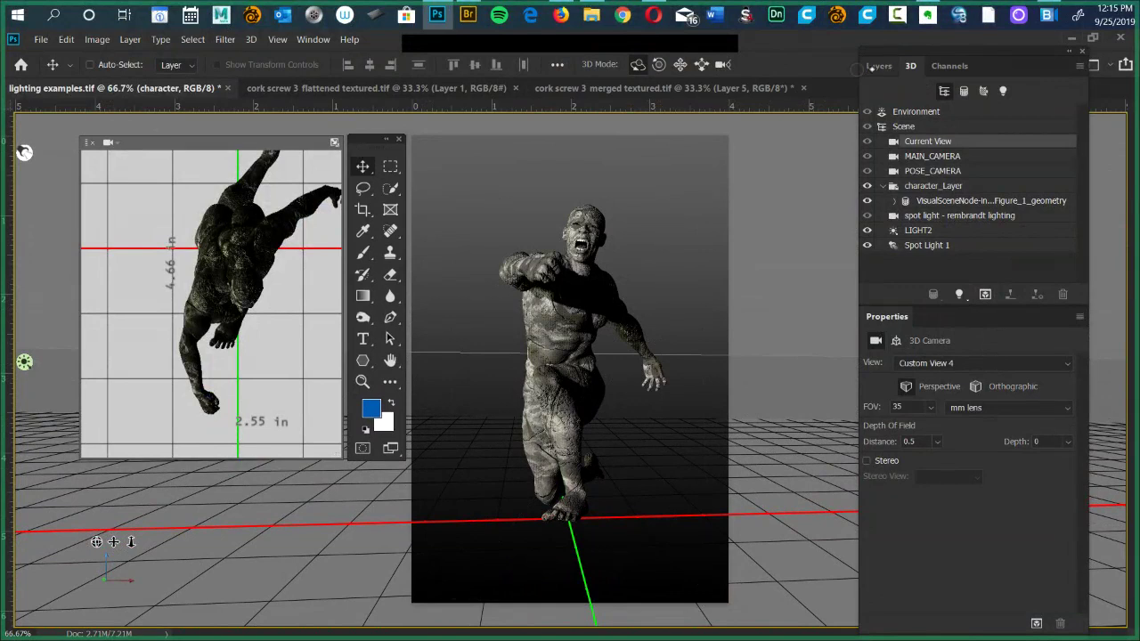
# Show the layer stack, enlarge its display area and collapse the properties.
pyautogui.click(878, 66)
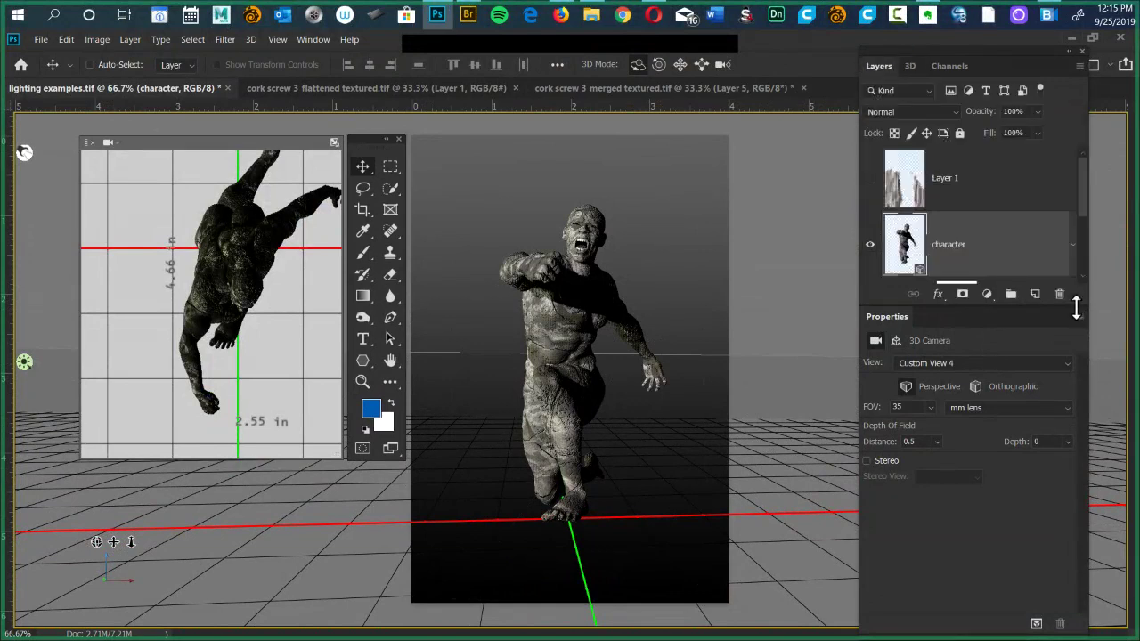
pyautogui.moveTo(1080, 304); pyautogui.dragTo(1087, 331)
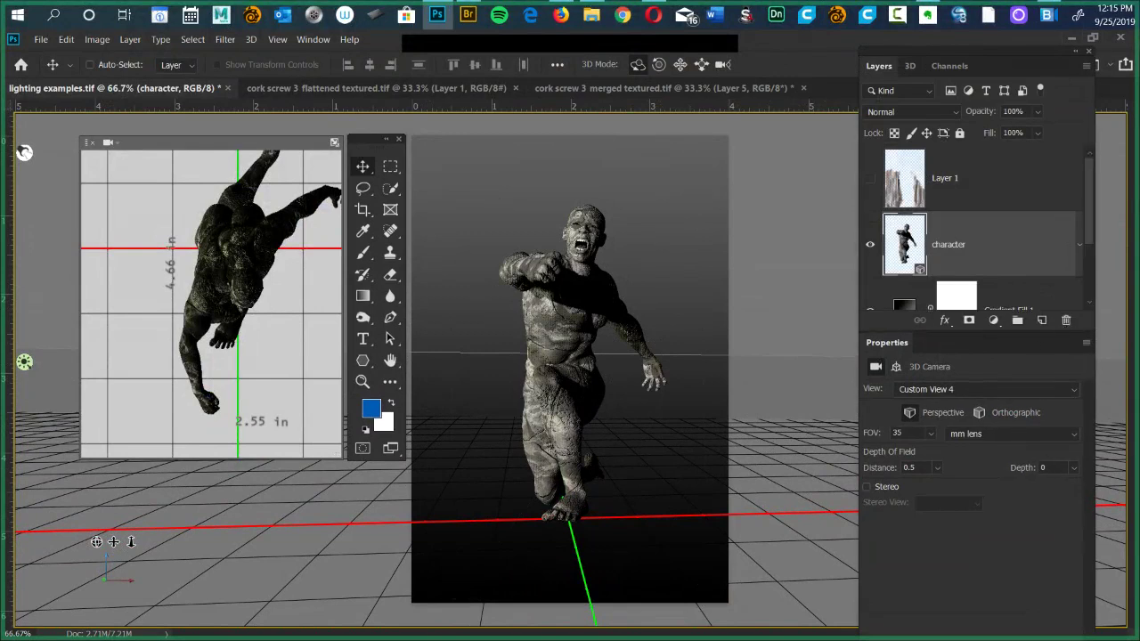
pyautogui.doubleClick(1037, 345)
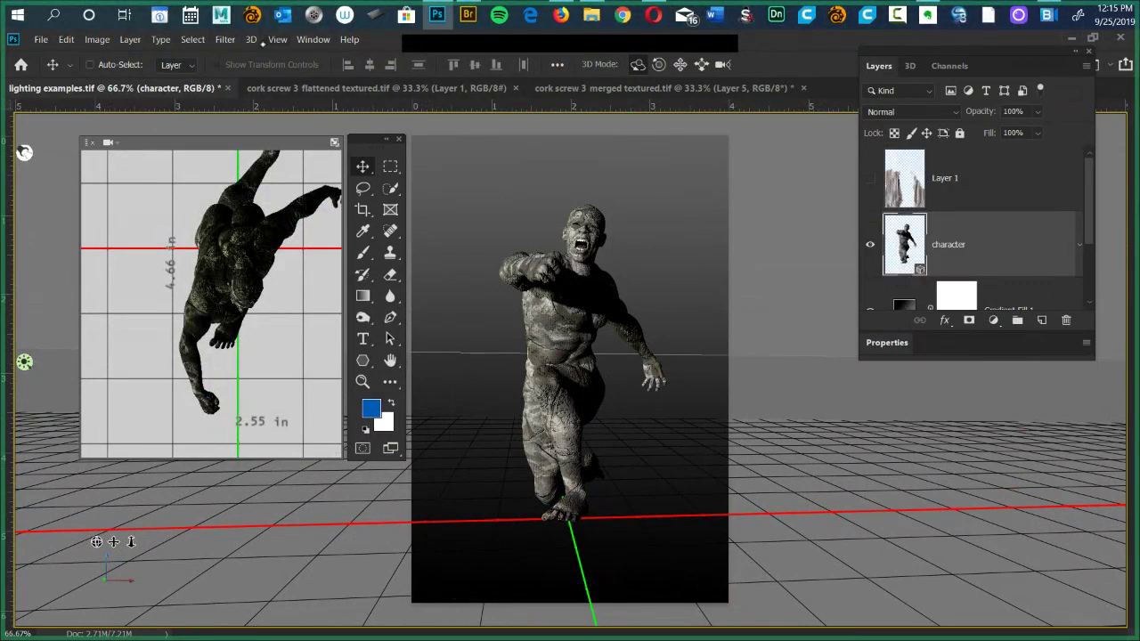
pyautogui.click(252, 40)
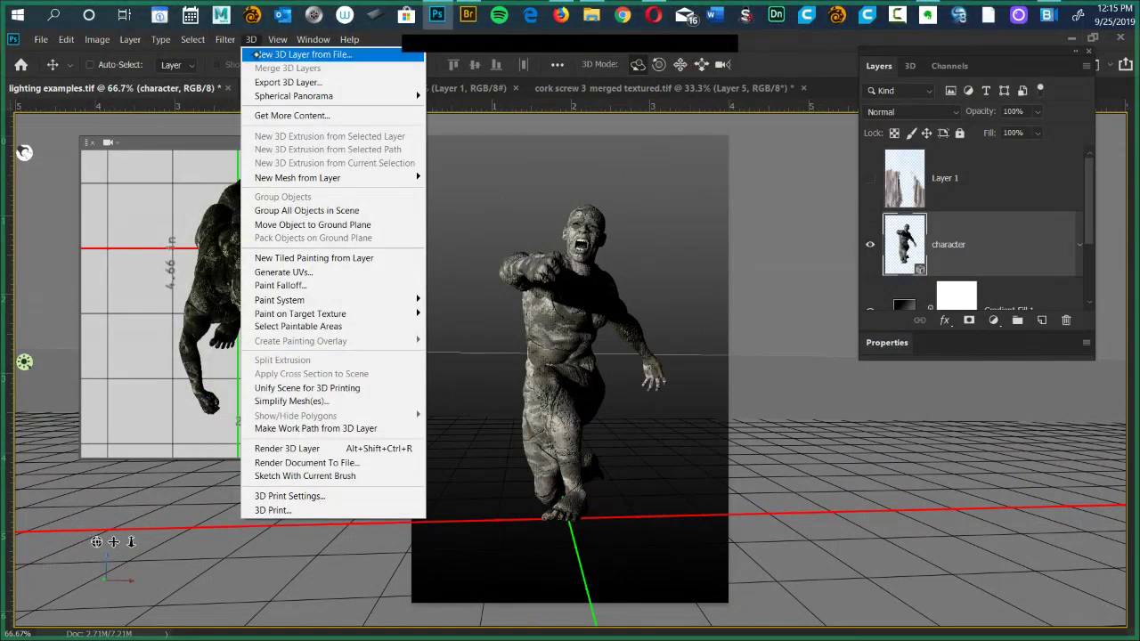
pyautogui.click(318, 57)
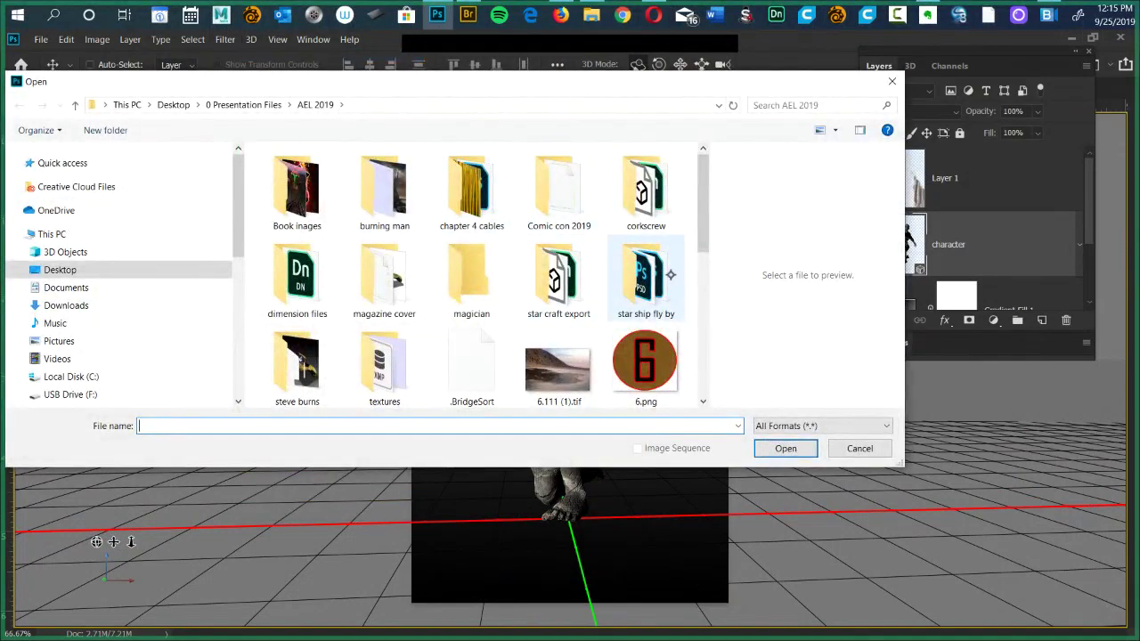
pyautogui.click(859, 449)
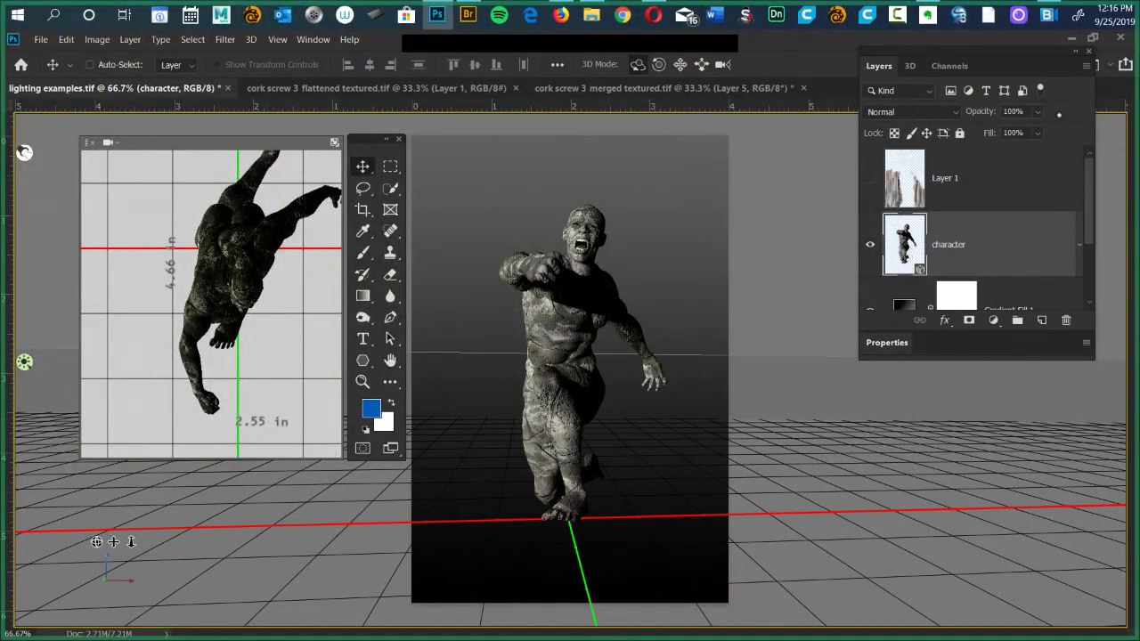
# Orbit the 3D camera around the character, check the layer stack and return to the 3D scene list.
pyautogui.moveTo(997, 52); pyautogui.dragTo(983, 46)
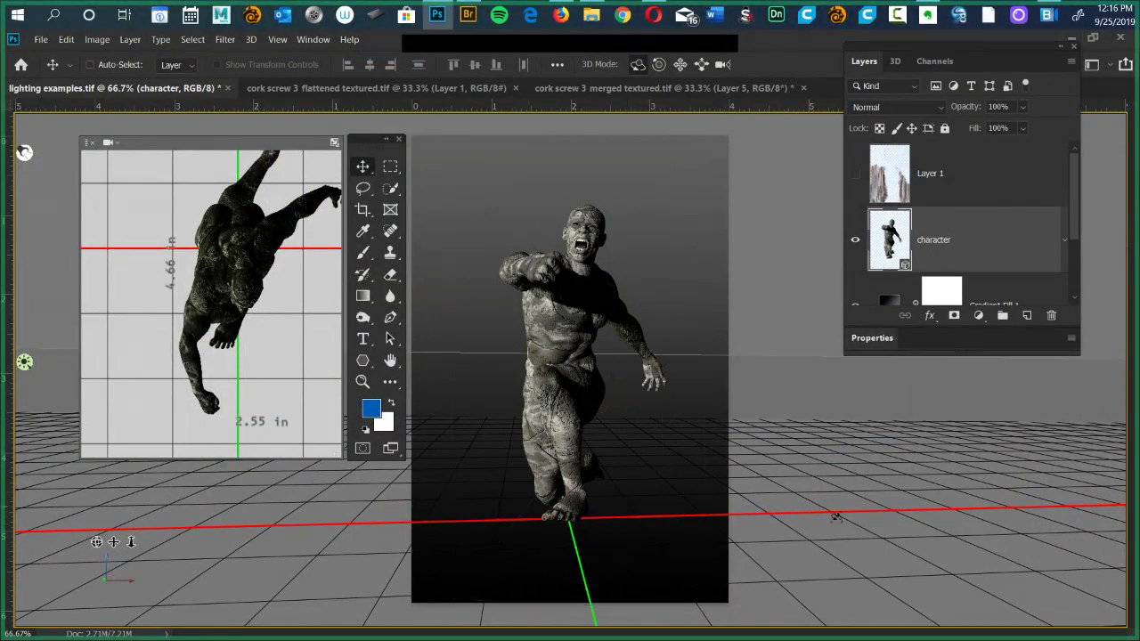
pyautogui.moveTo(792, 510); pyautogui.dragTo(784, 534)
pyautogui.moveTo(1117, 404); pyautogui.dragTo(24, 221)
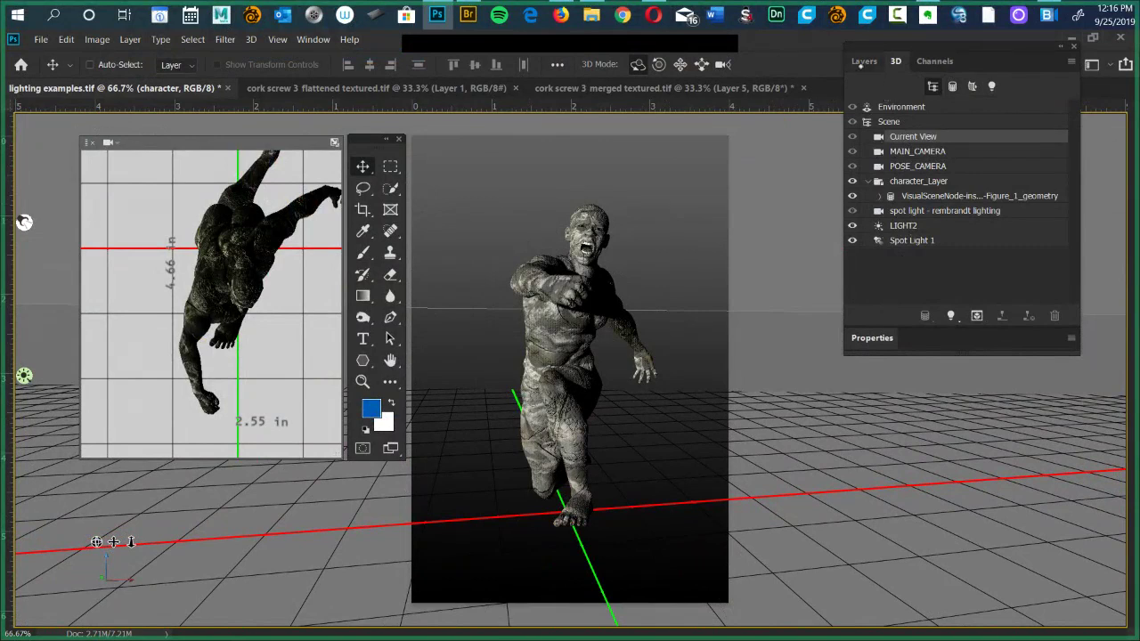
pyautogui.click(864, 61)
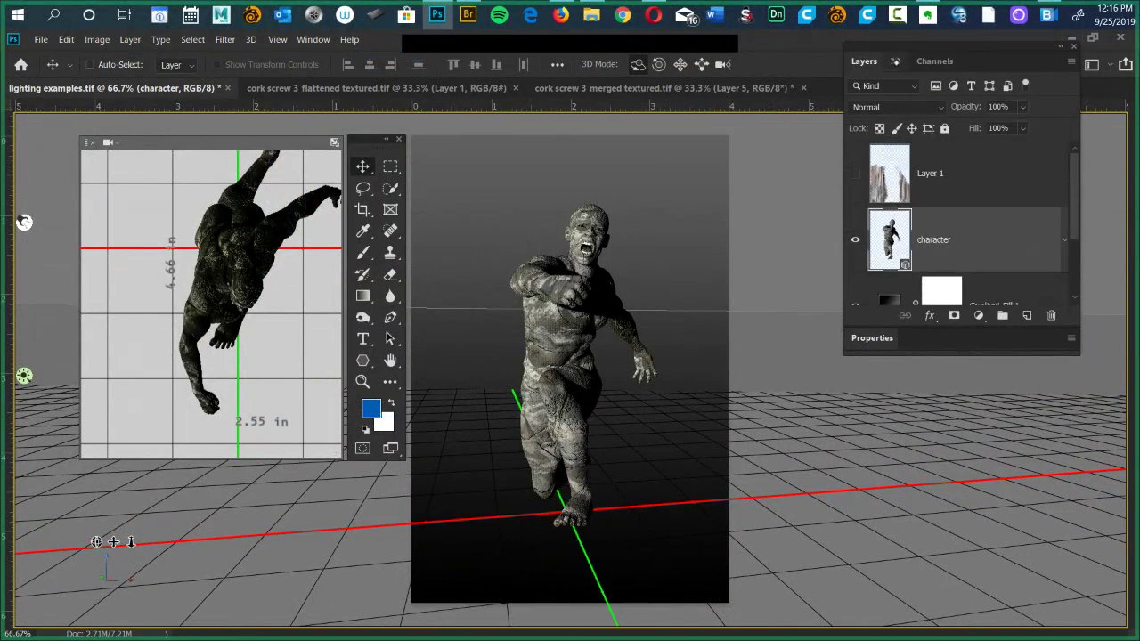
pyautogui.click(896, 61)
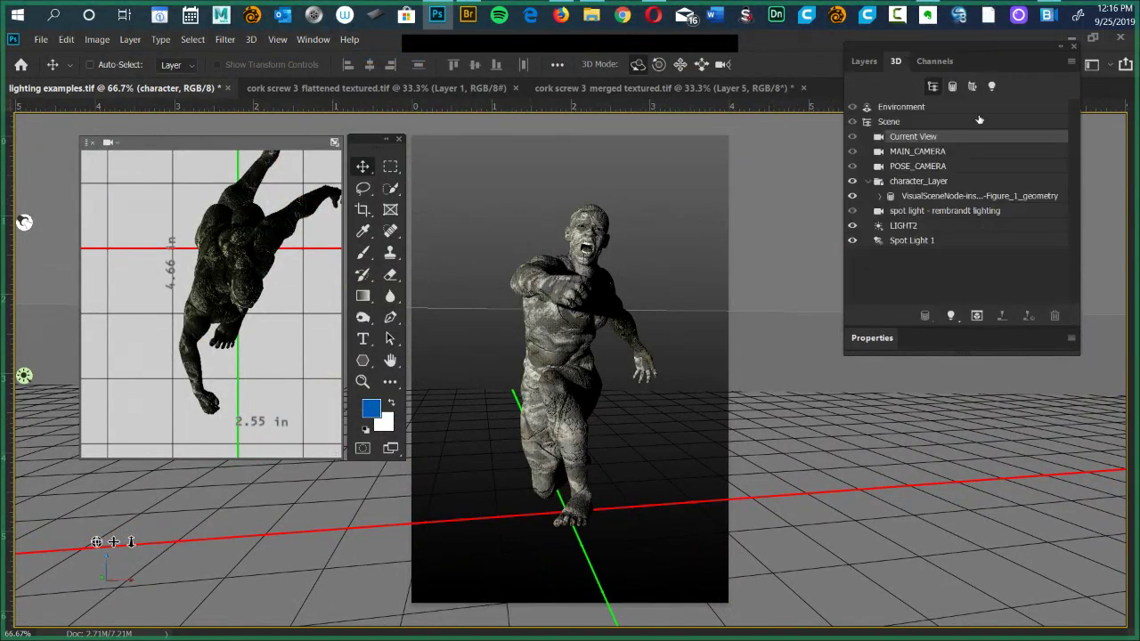
# Close the secondary view and rearrange the workspace so the expanded properties float separately beside the toolbar.
pyautogui.moveTo(896, 61); pyautogui.dragTo(877, 81)
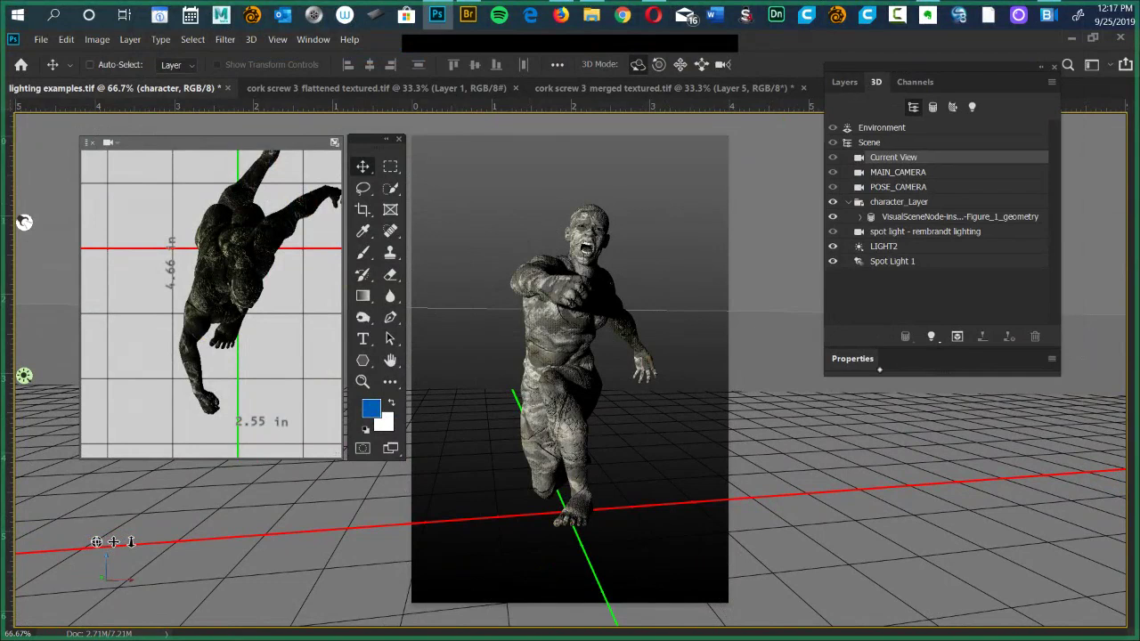
pyautogui.click(853, 358)
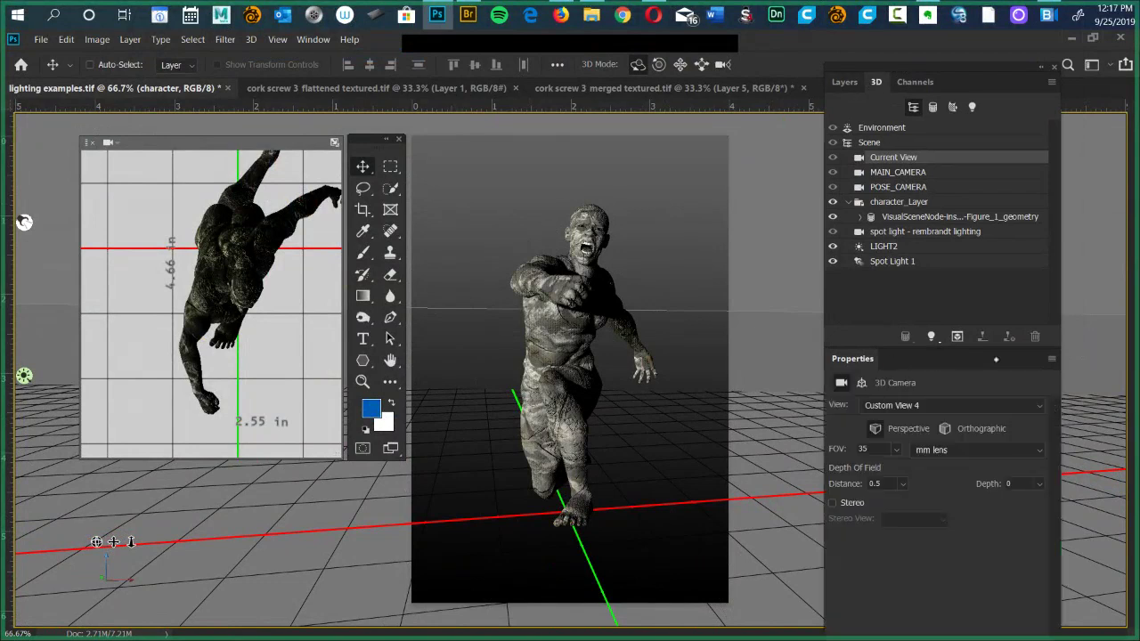
pyautogui.moveTo(1056, 339); pyautogui.dragTo(1065, 278)
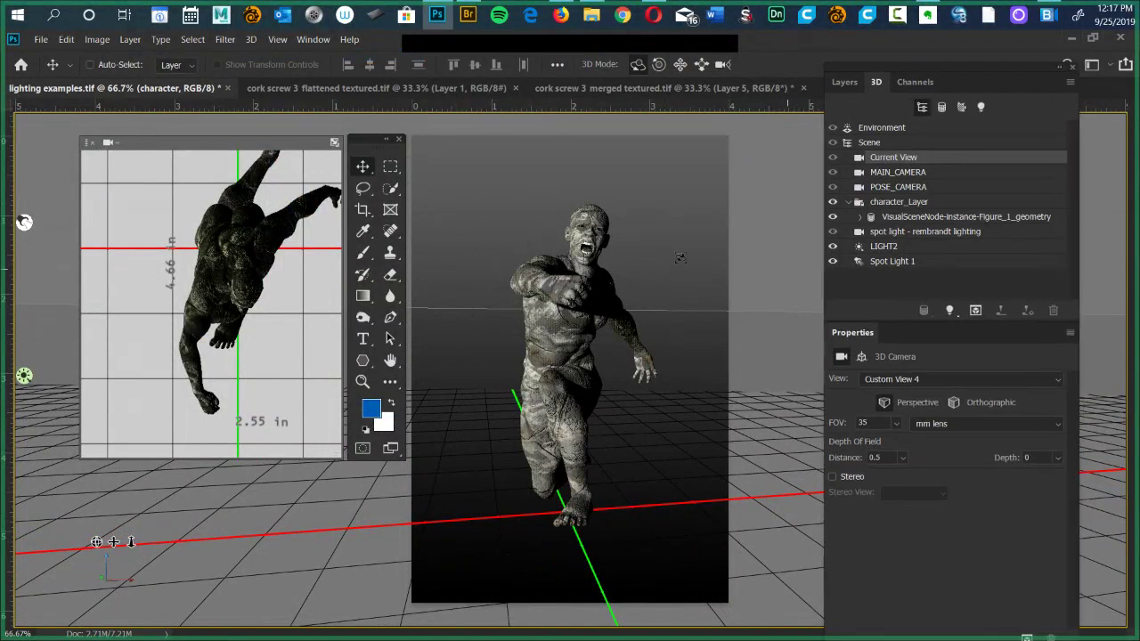
pyautogui.click(98, 147)
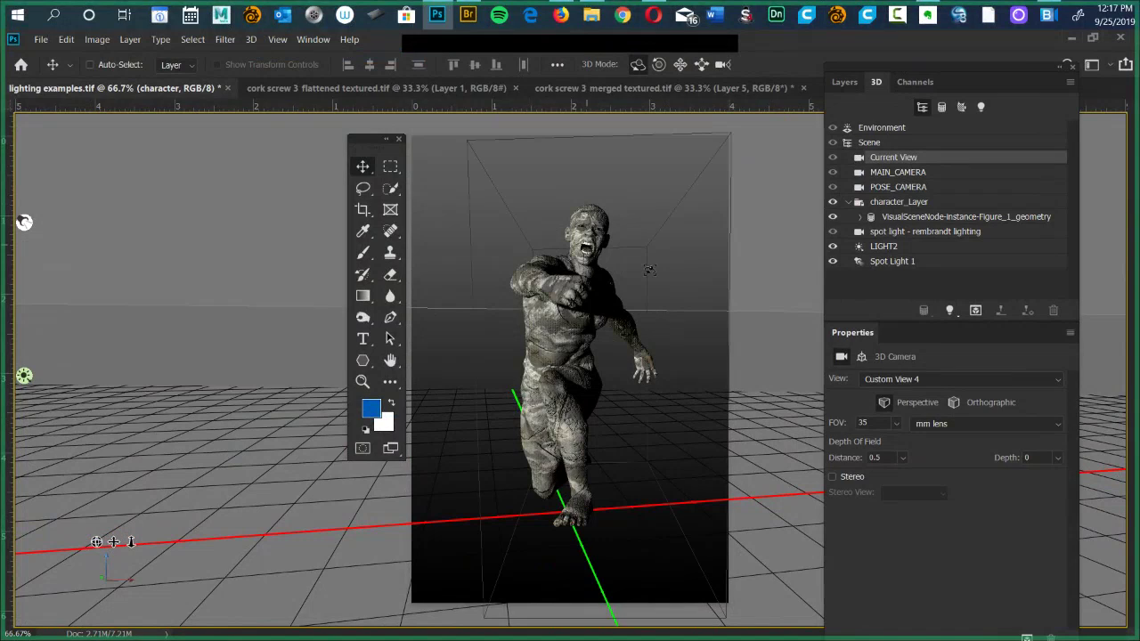
pyautogui.moveTo(928, 336); pyautogui.dragTo(164, 142)
pyautogui.moveTo(372, 140); pyautogui.dragTo(337, 135)
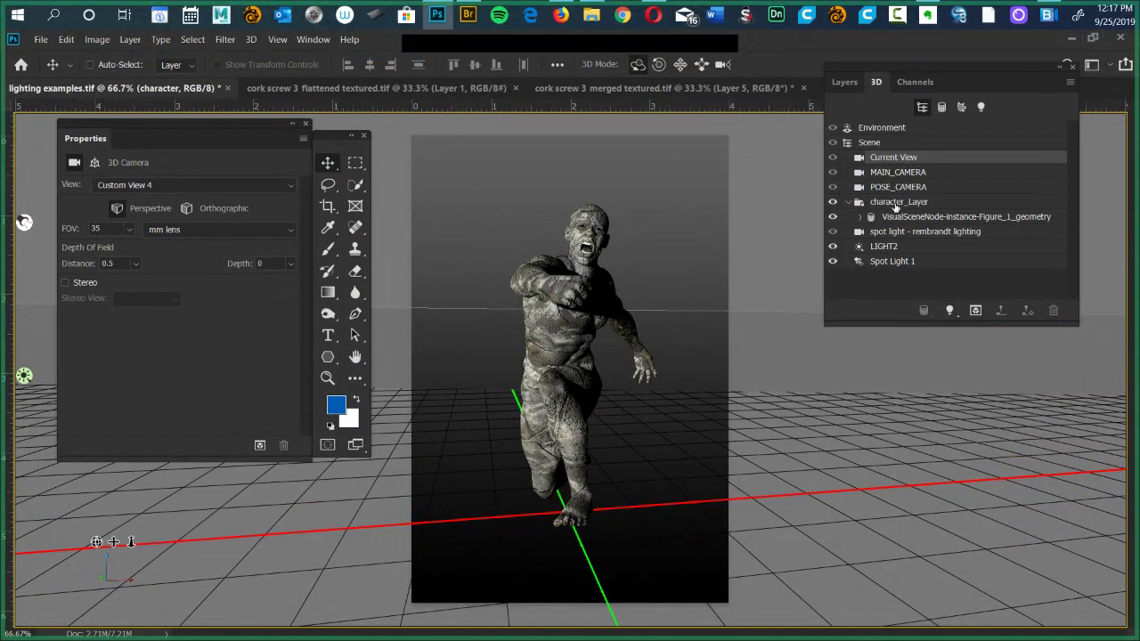
# Select LIGHT2 in the 3D scene and hide Spot Light 1.
pyautogui.click(896, 205)
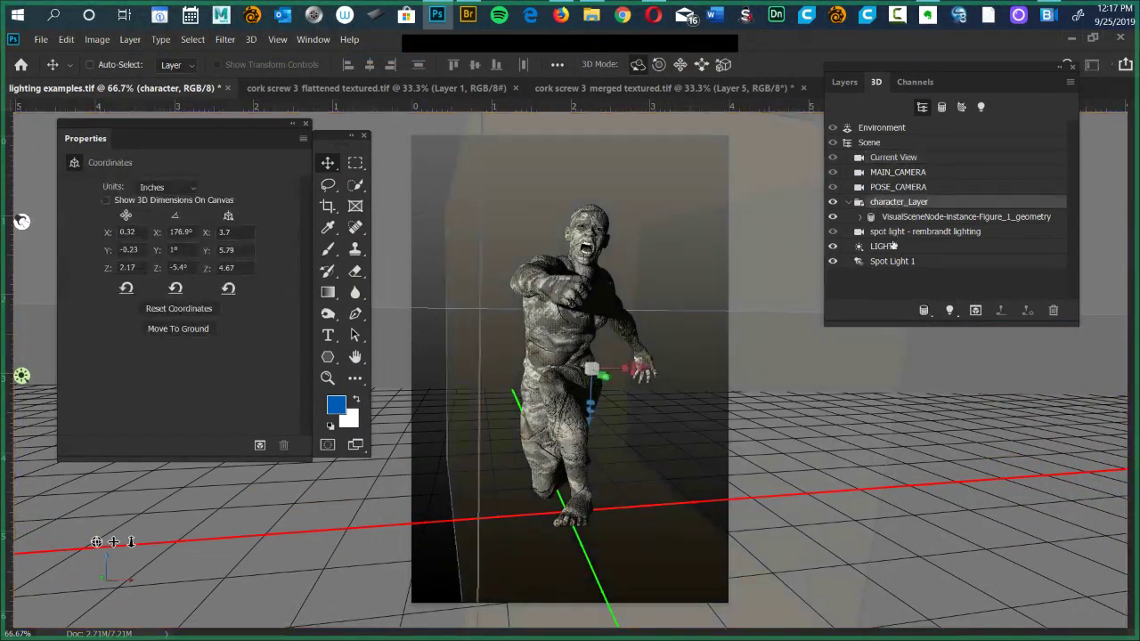
pyautogui.click(886, 249)
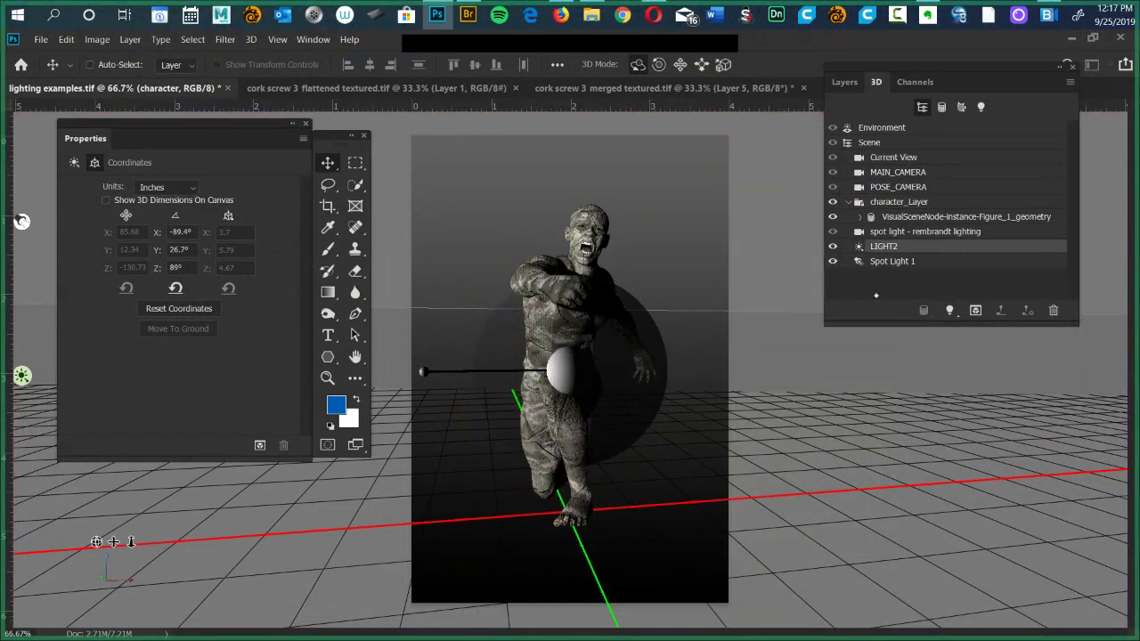
pyautogui.click(834, 262)
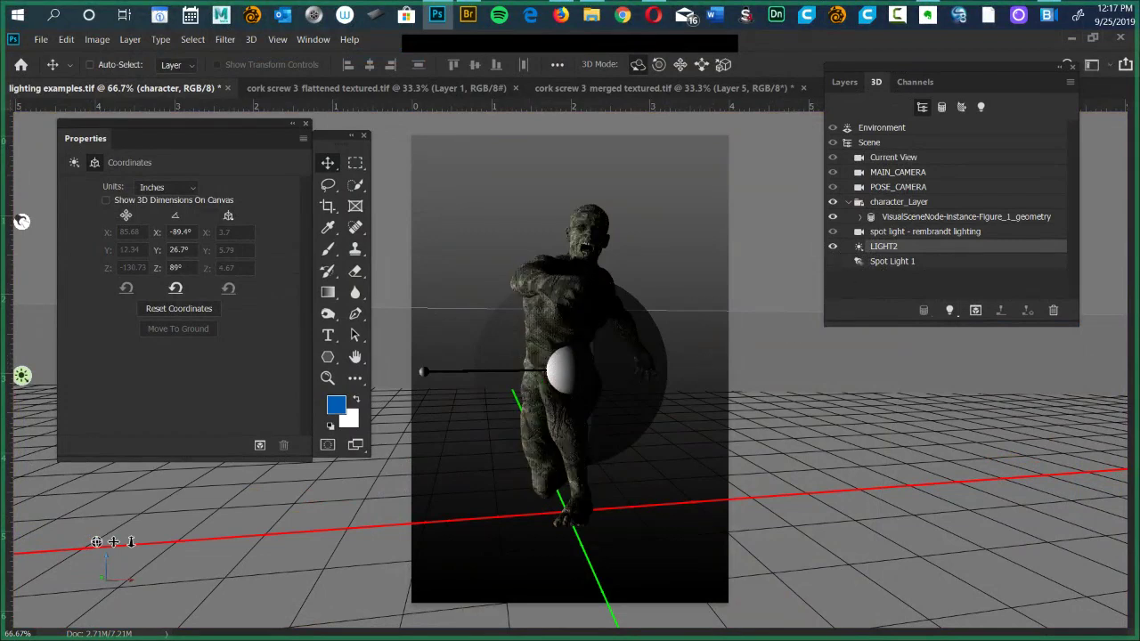
pyautogui.click(833, 262)
pyautogui.click(833, 261)
# Rotate LIGHT2 slightly around the character's side and review the types of new light that can be added.
pyautogui.moveTo(426, 371)
pyautogui.mouseDown()
pyautogui.moveTo(456, 348)
pyautogui.moveTo(428, 358)
pyautogui.moveTo(431, 370)
pyautogui.mouseUp()
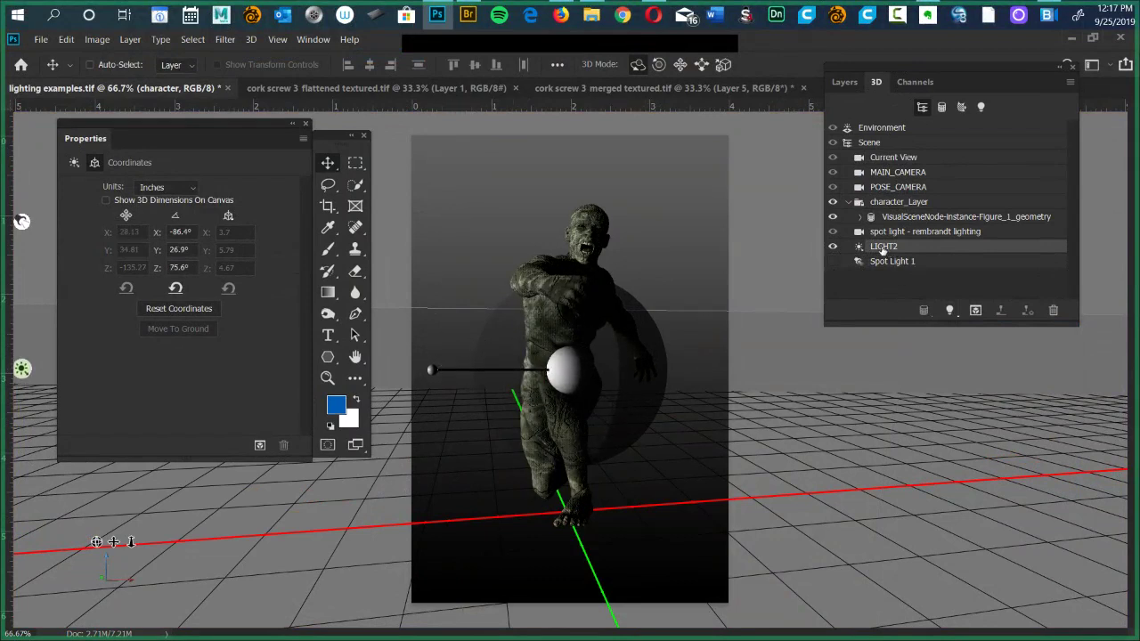
pyautogui.click(951, 310)
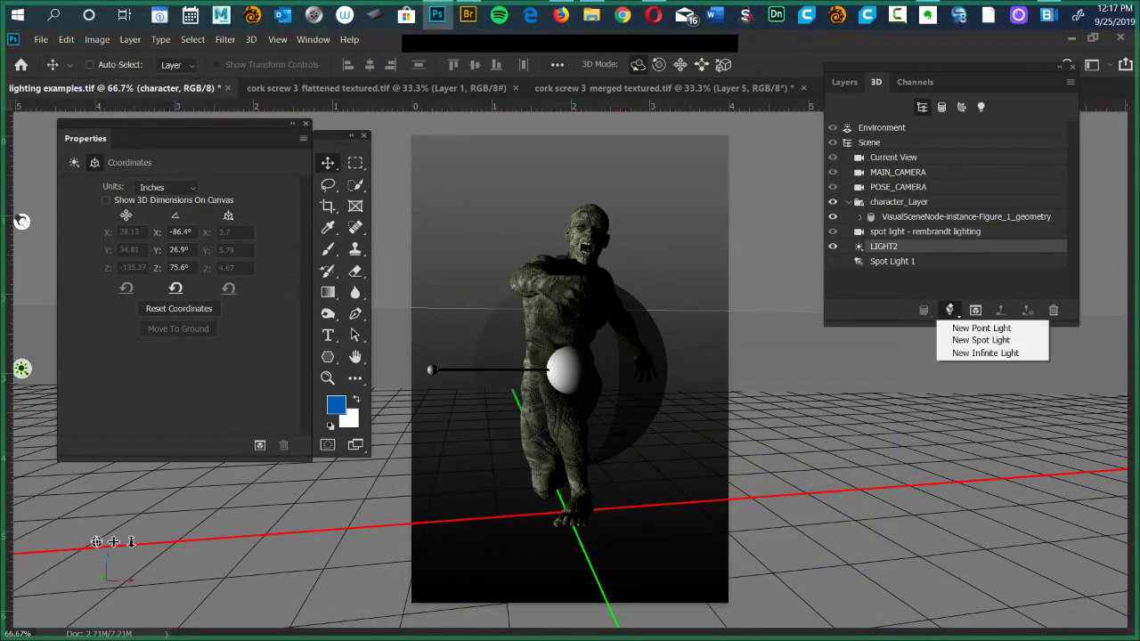
pyautogui.click(975, 354)
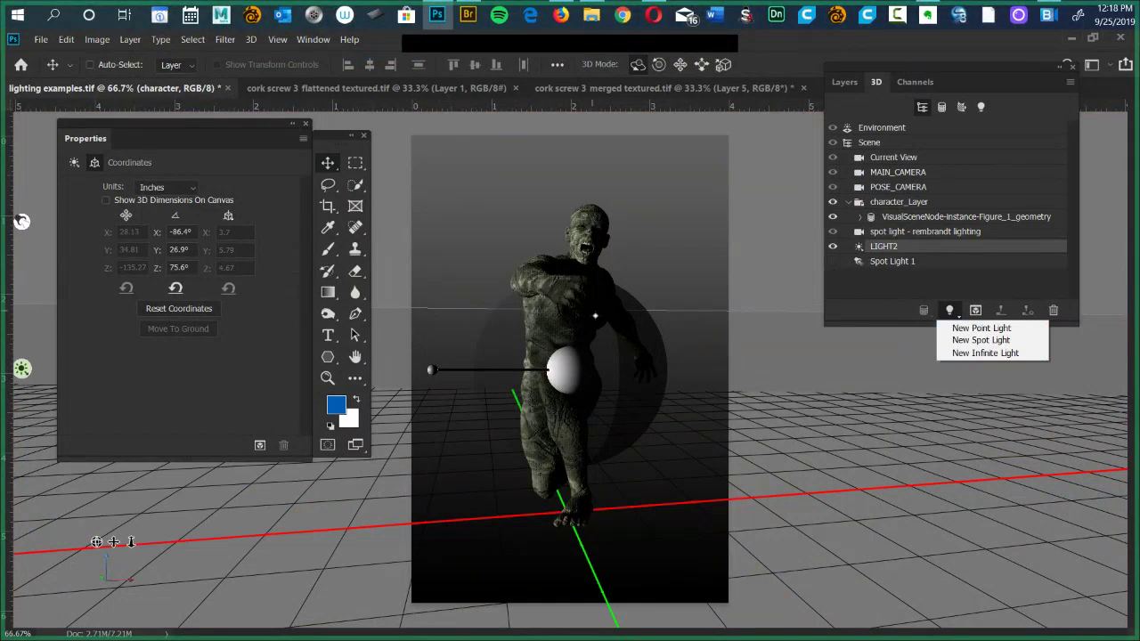
pyautogui.moveTo(406, 414); pyautogui.dragTo(499, 384)
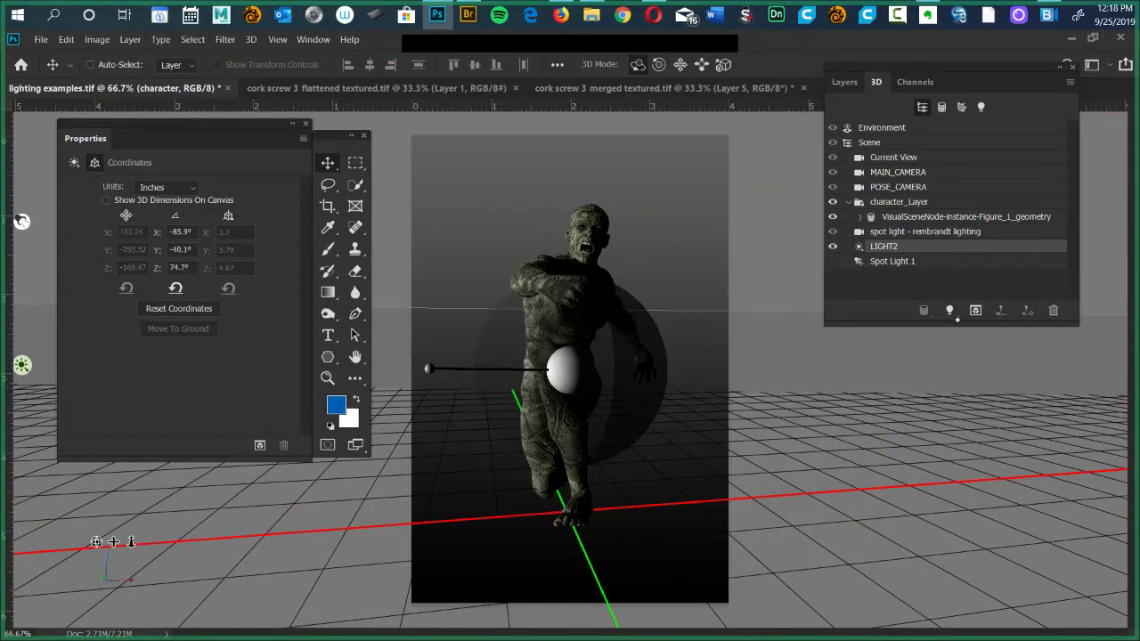
pyautogui.click(949, 310)
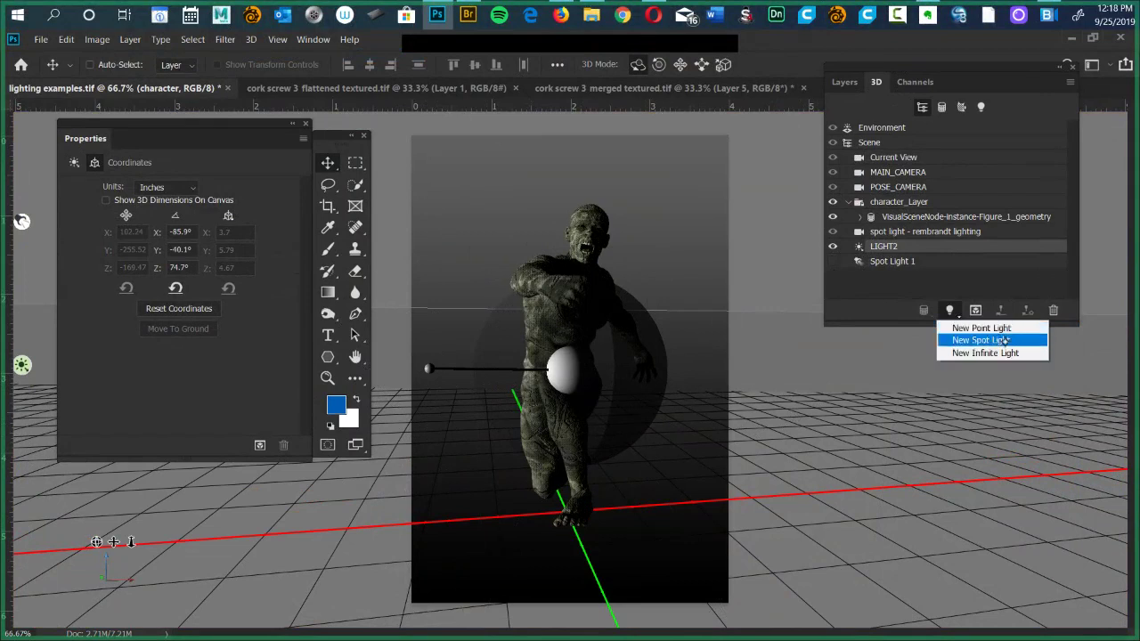
pyautogui.click(874, 246)
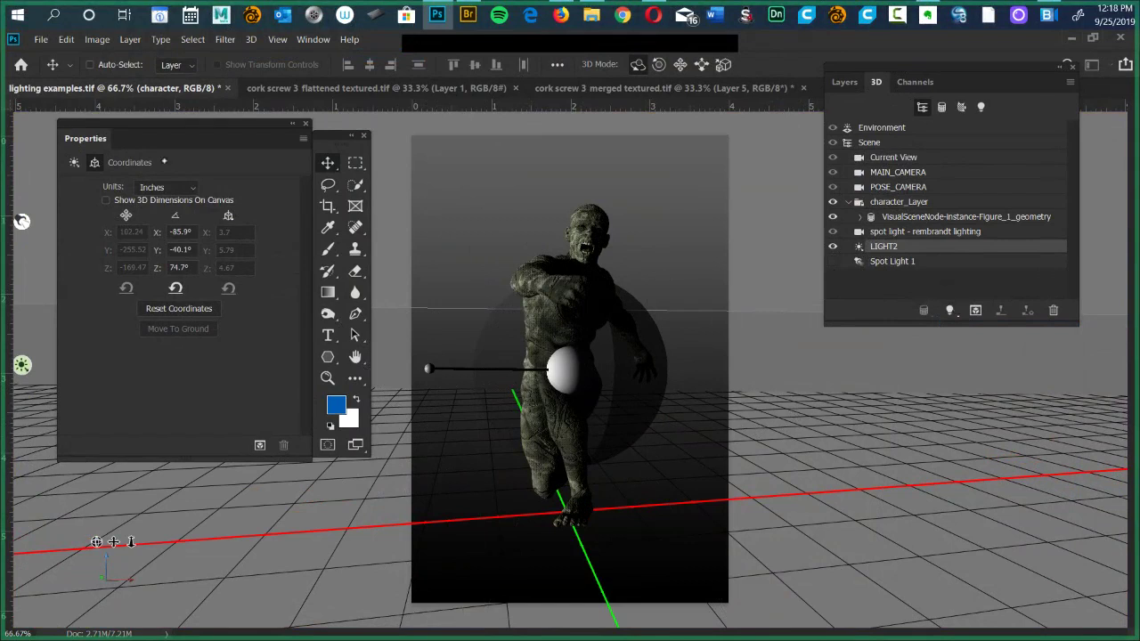
# Show the infinite light settings of LIGHT2 and aim the light at the character from above.
pyautogui.moveTo(162, 130); pyautogui.dragTo(146, 135)
pyautogui.click(58, 167)
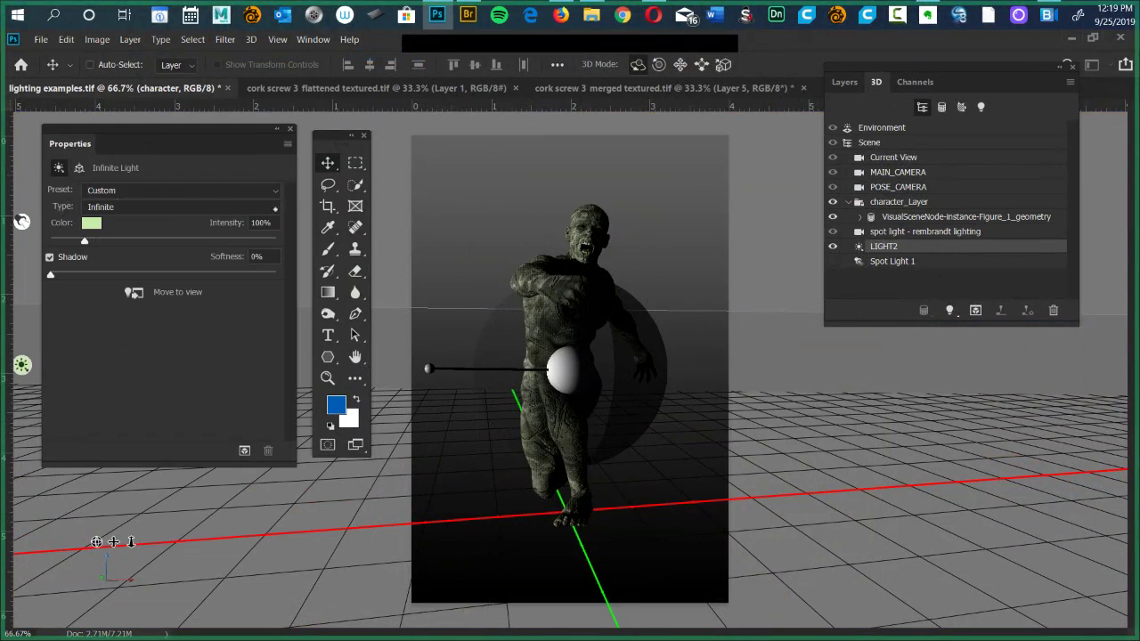
pyautogui.moveTo(457, 369)
pyautogui.mouseDown()
pyautogui.moveTo(471, 255)
pyautogui.moveTo(517, 249)
pyautogui.moveTo(560, 119)
pyautogui.moveTo(663, 246)
pyautogui.moveTo(555, 119)
pyautogui.moveTo(606, 121)
pyautogui.mouseUp()
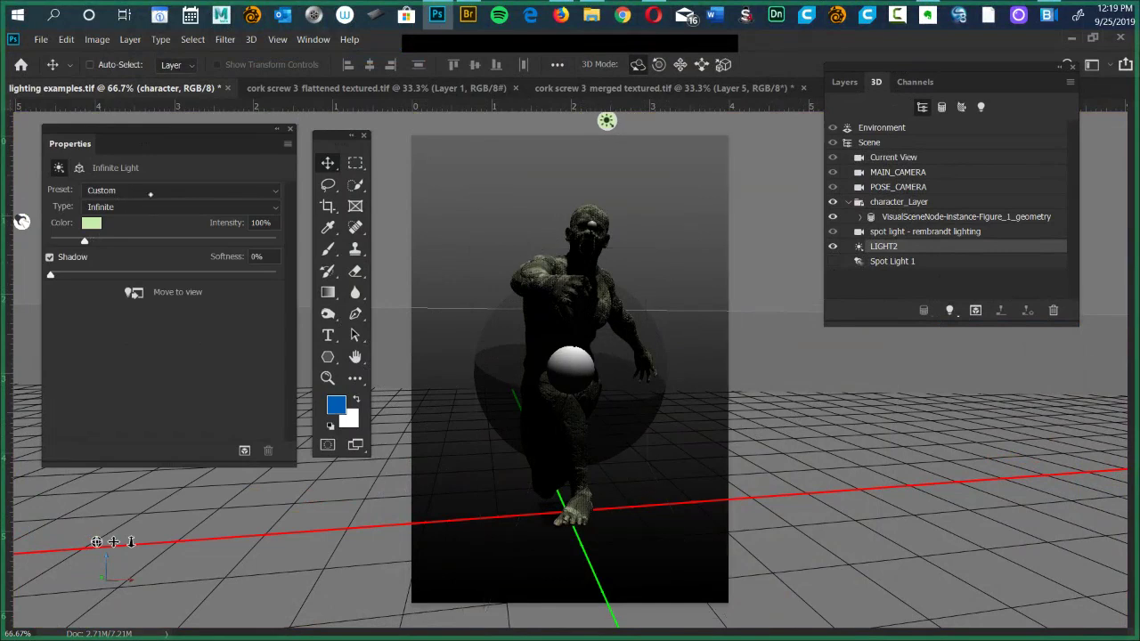
# Save the current lighting as a light preset named monster lighting.
pyautogui.click(178, 190)
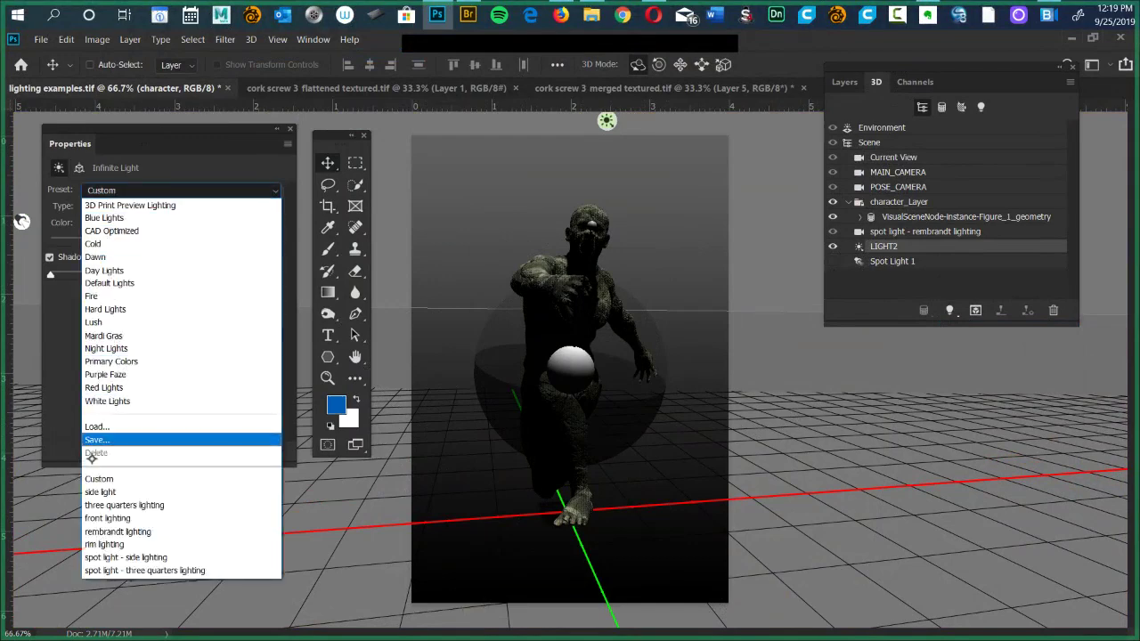
pyautogui.click(151, 440)
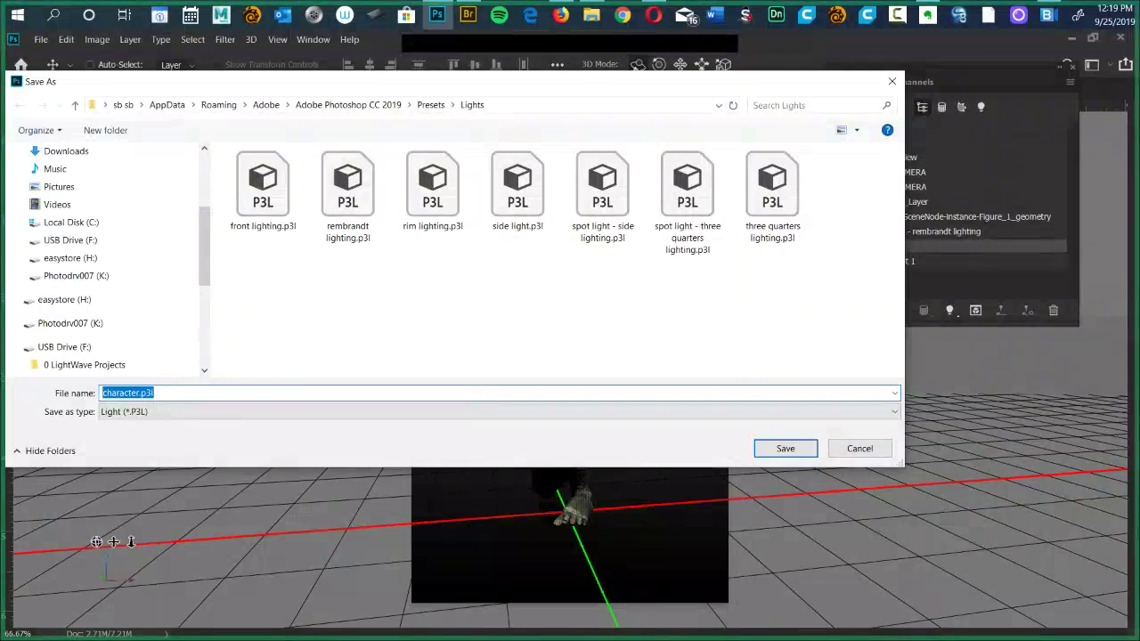
pyautogui.write('mond')
pyautogui.write('ter ligh')
pyautogui.write('ting')
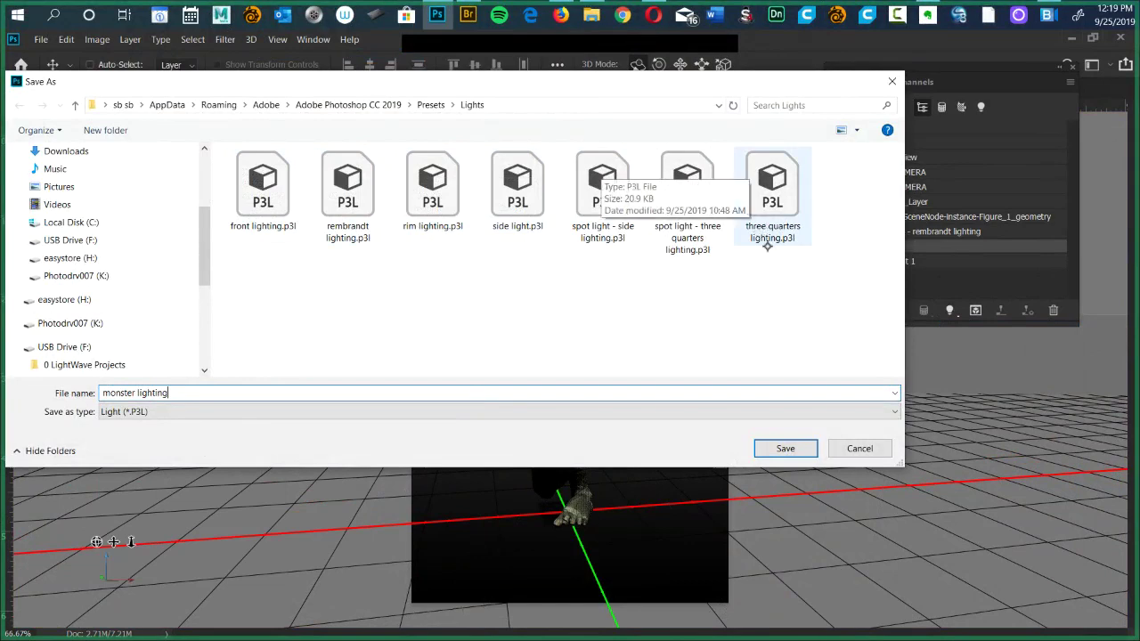
pyautogui.click(776, 449)
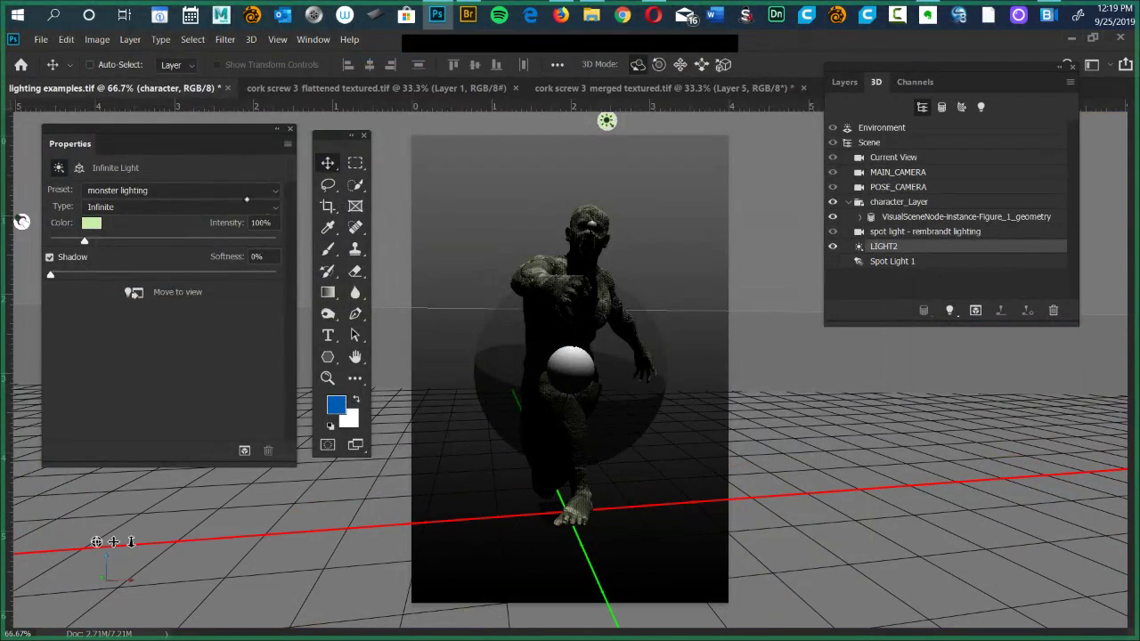
# Apply the side light preset to the 3D scene's lighting.
pyautogui.click(273, 193)
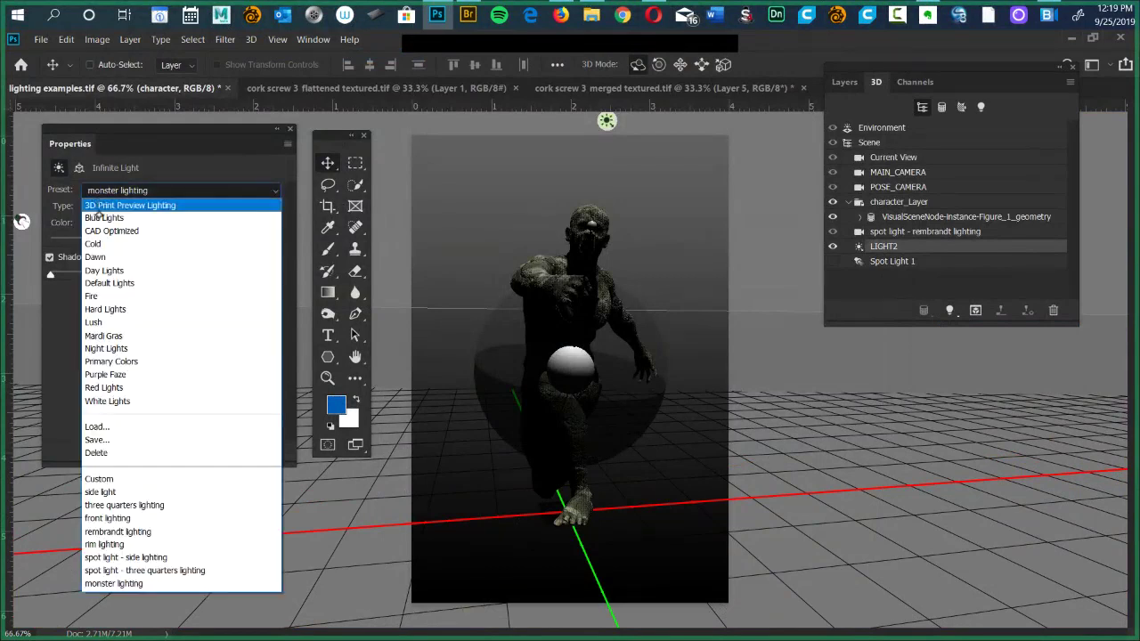
pyautogui.click(125, 492)
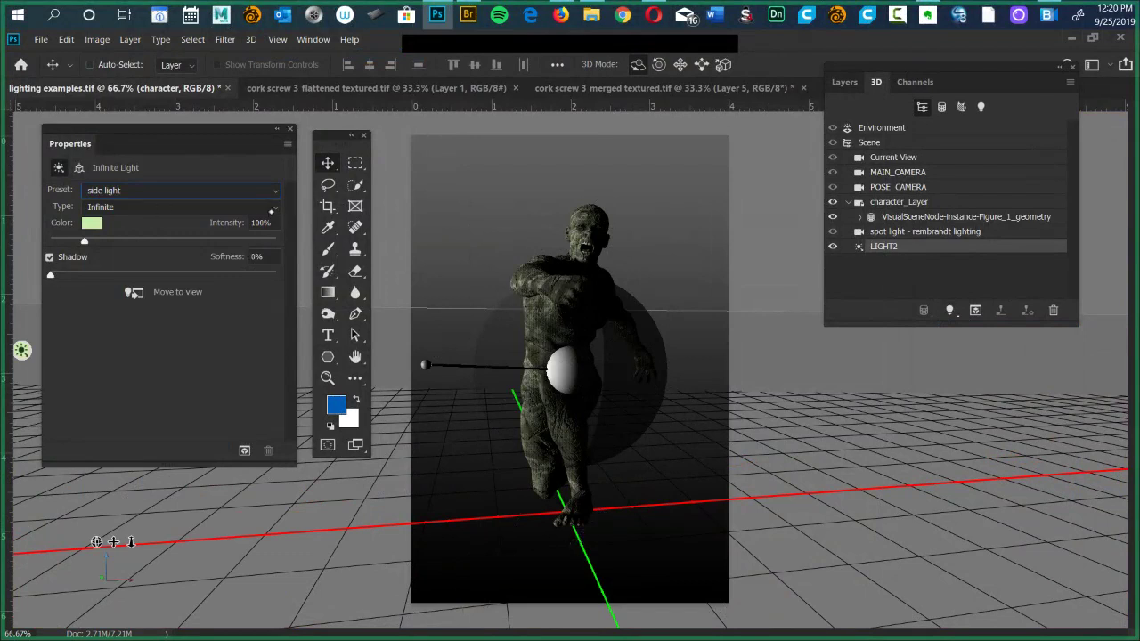
# Apply the three quarters lighting preset to the scene's lighting, and switch it to the front lighting preset.
pyautogui.click(264, 207)
pyautogui.click(268, 195)
pyautogui.click(268, 195)
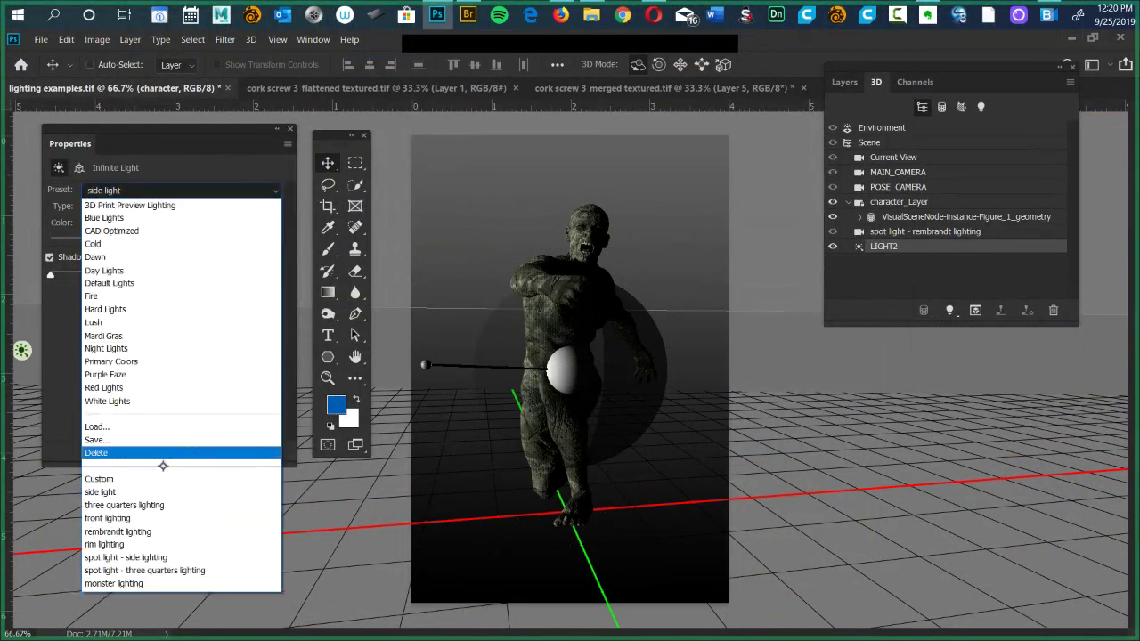
pyautogui.click(132, 506)
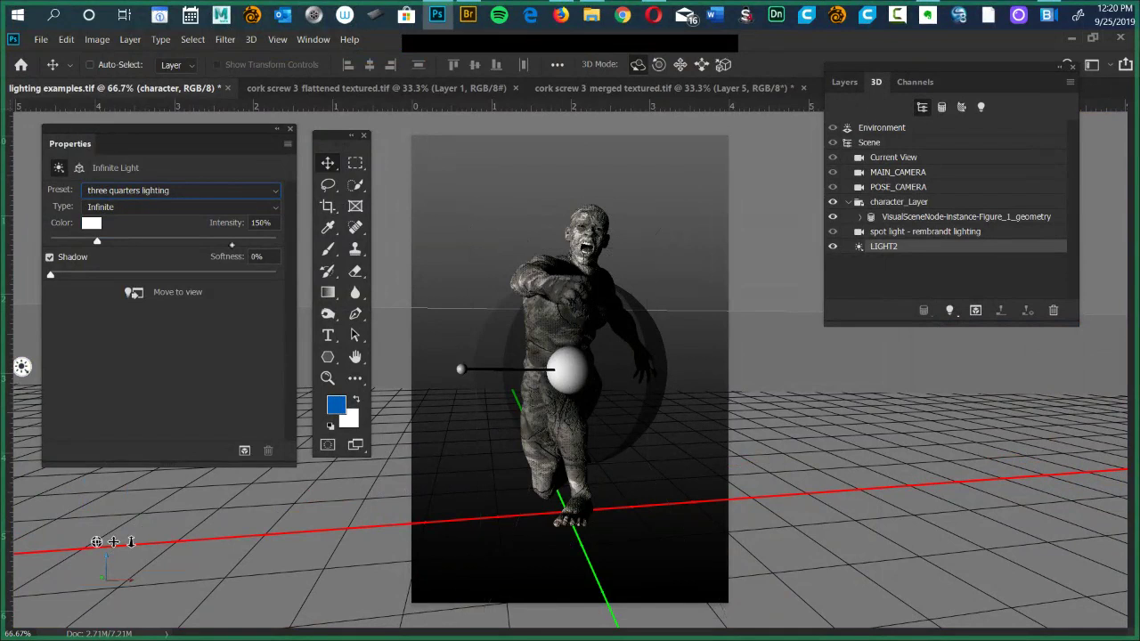
pyautogui.click(276, 190)
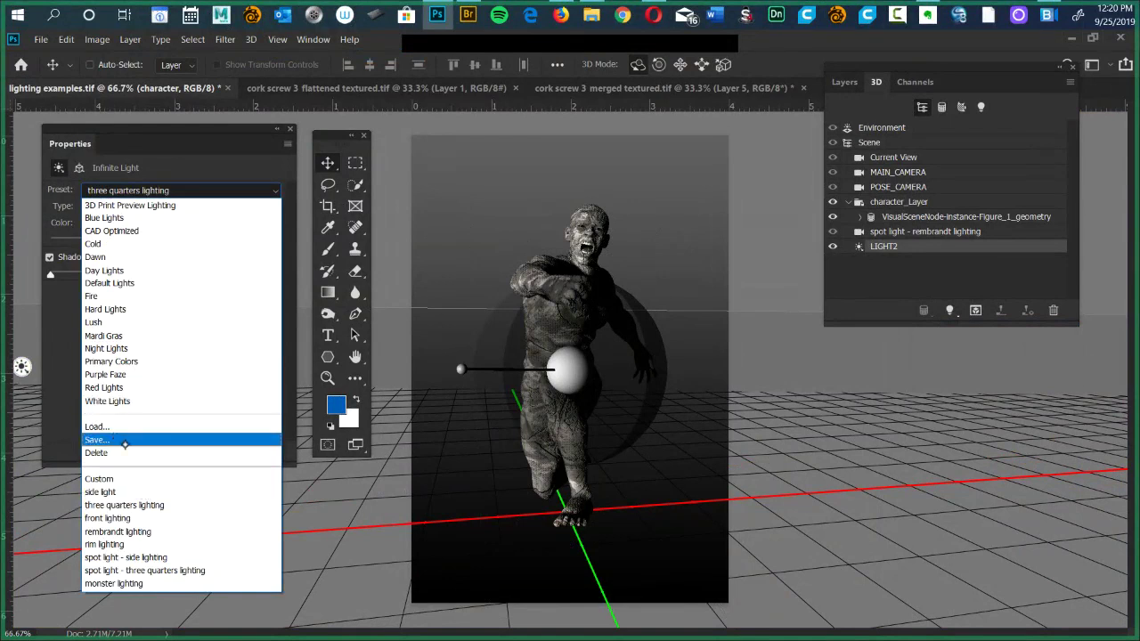
pyautogui.click(134, 518)
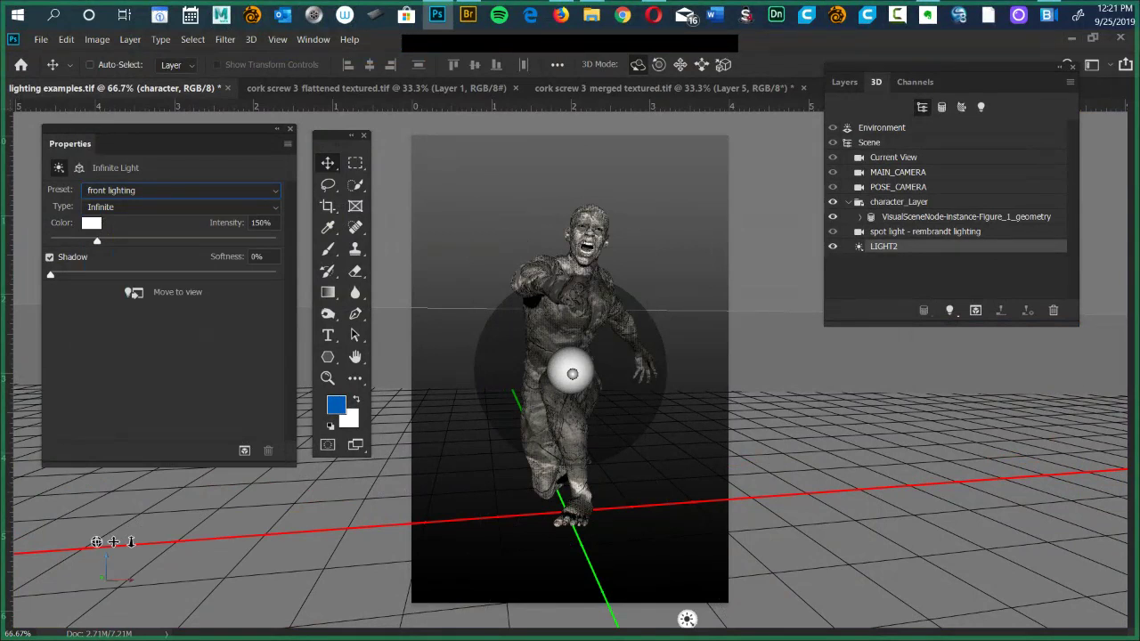
# Apply the rembrandt lighting preset to the 3D scene's lighting.
pyautogui.click(274, 206)
pyautogui.click(267, 238)
pyautogui.click(272, 191)
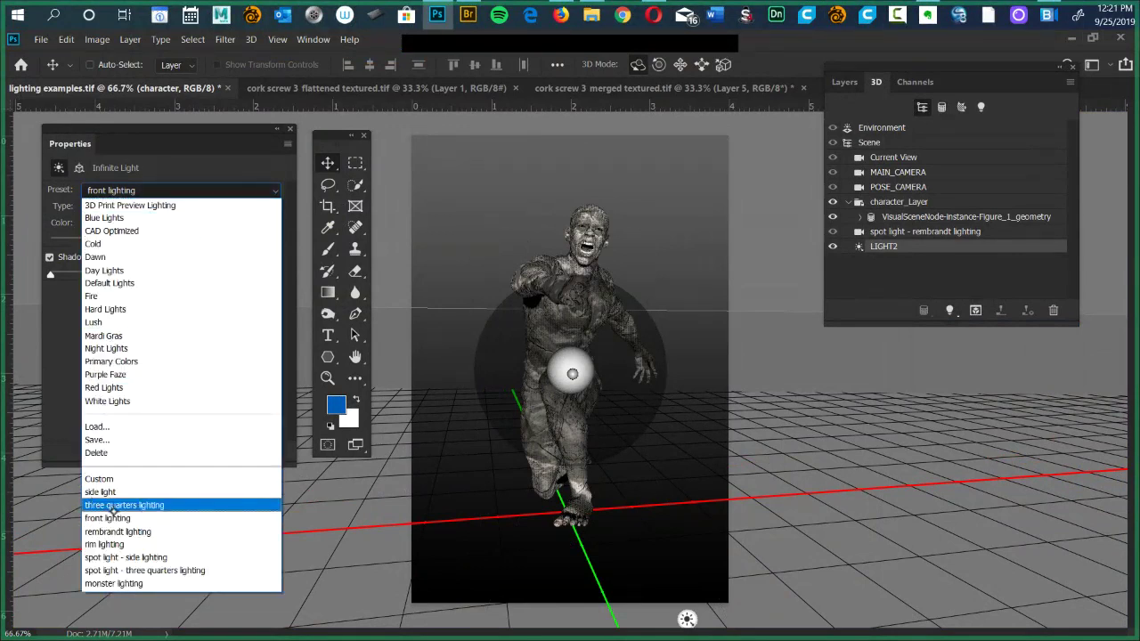
pyautogui.click(150, 532)
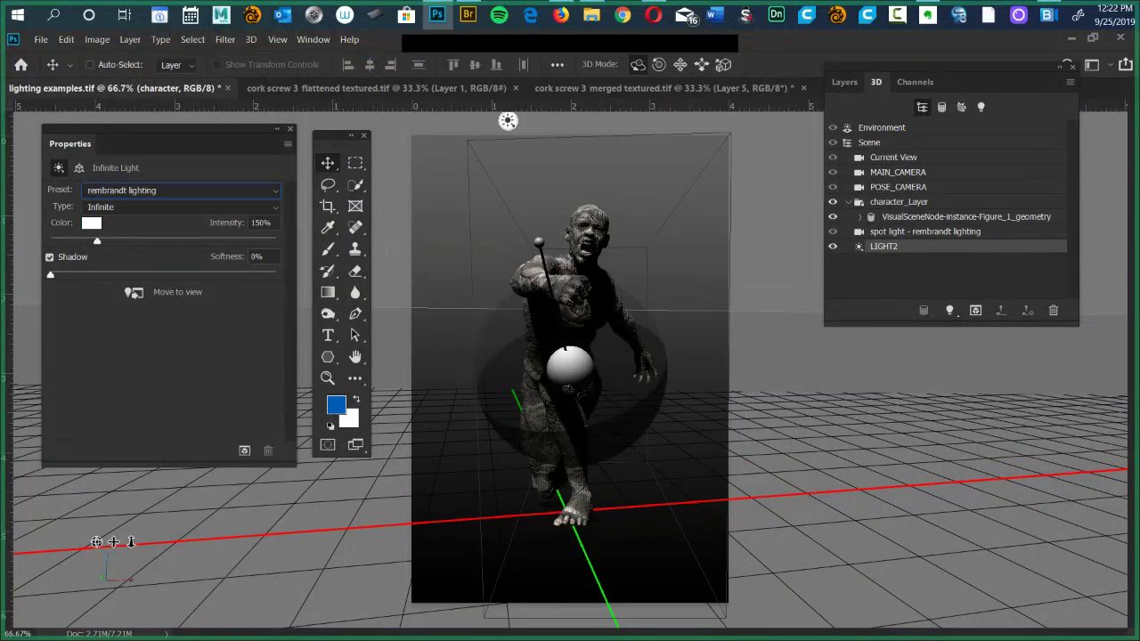
# Apply the rim lighting preset and swing LIGHT2 slightly further behind the character.
pyautogui.click(267, 208)
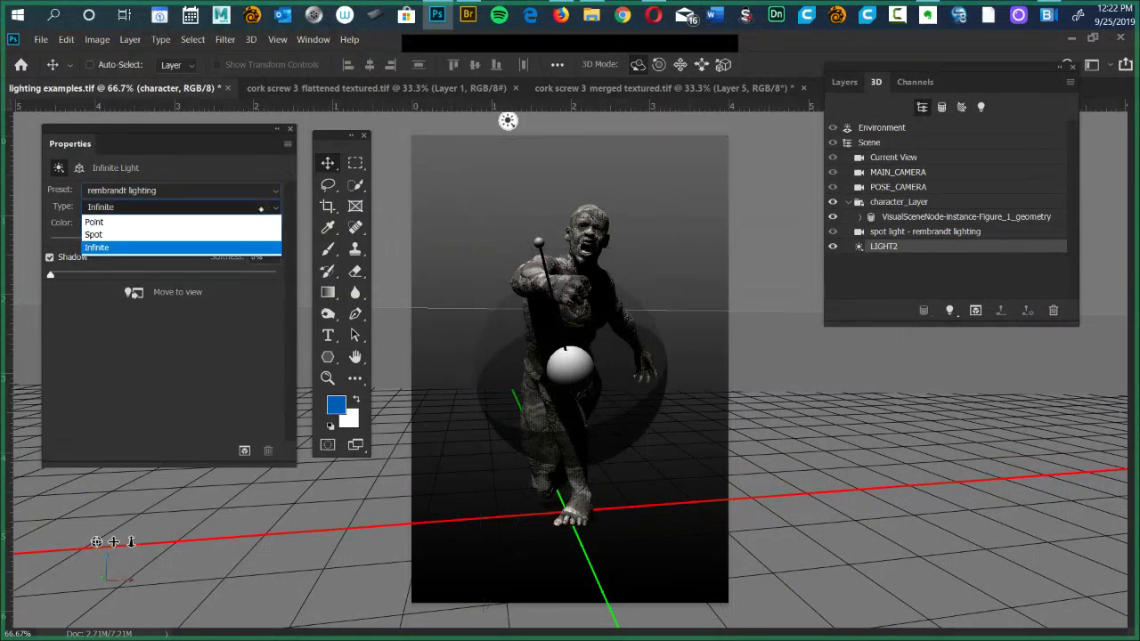
pyautogui.click(266, 208)
pyautogui.click(265, 192)
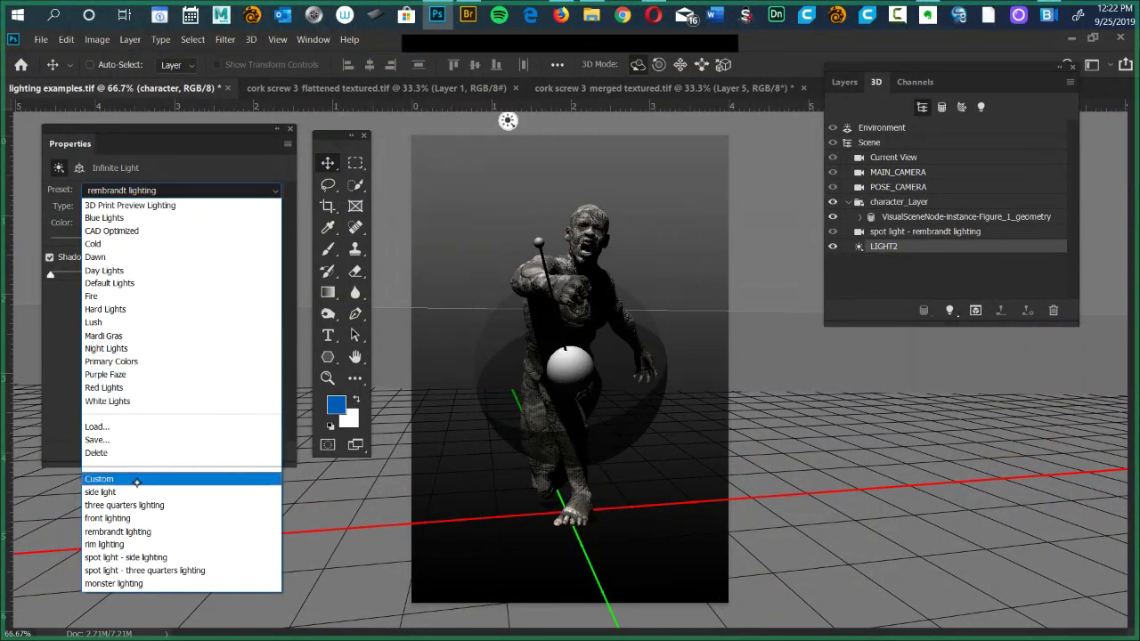
pyautogui.click(105, 544)
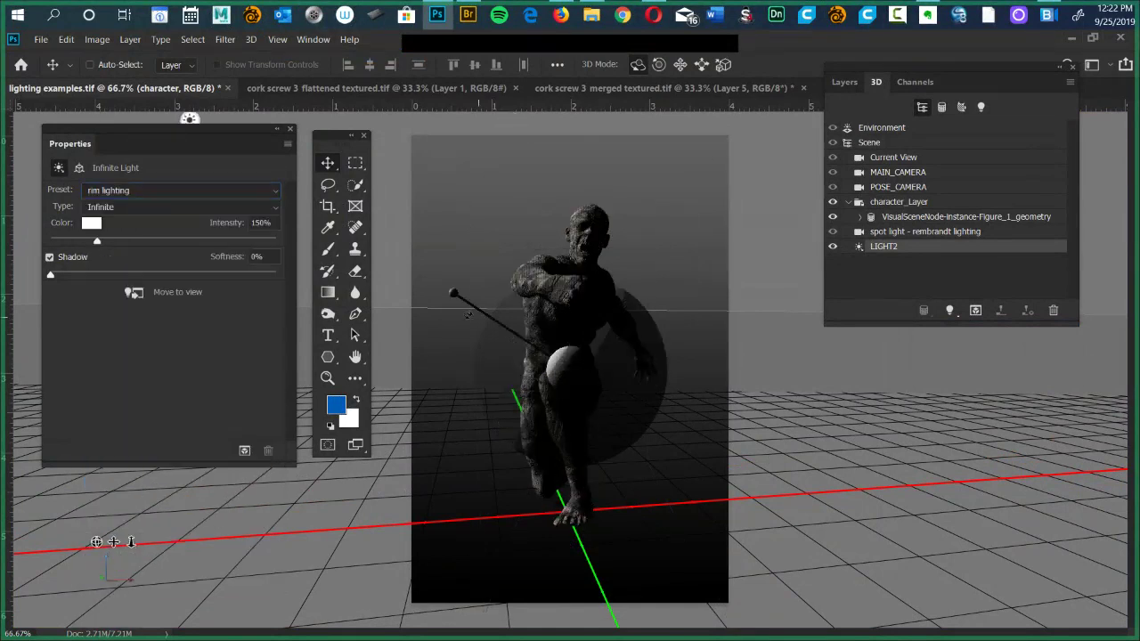
pyautogui.moveTo(481, 312); pyautogui.dragTo(425, 321)
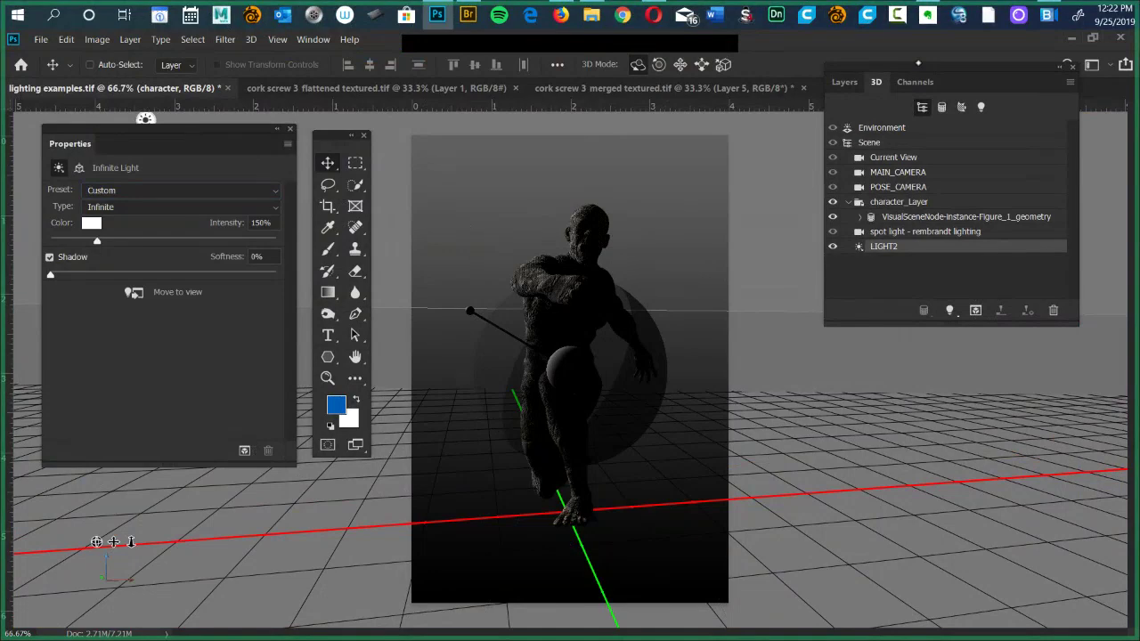
# Dock the light properties directly below the 3D scene list and widen the combined group slightly.
pyautogui.moveTo(918, 63); pyautogui.dragTo(902, 38)
pyautogui.moveTo(151, 128); pyautogui.dragTo(937, 318)
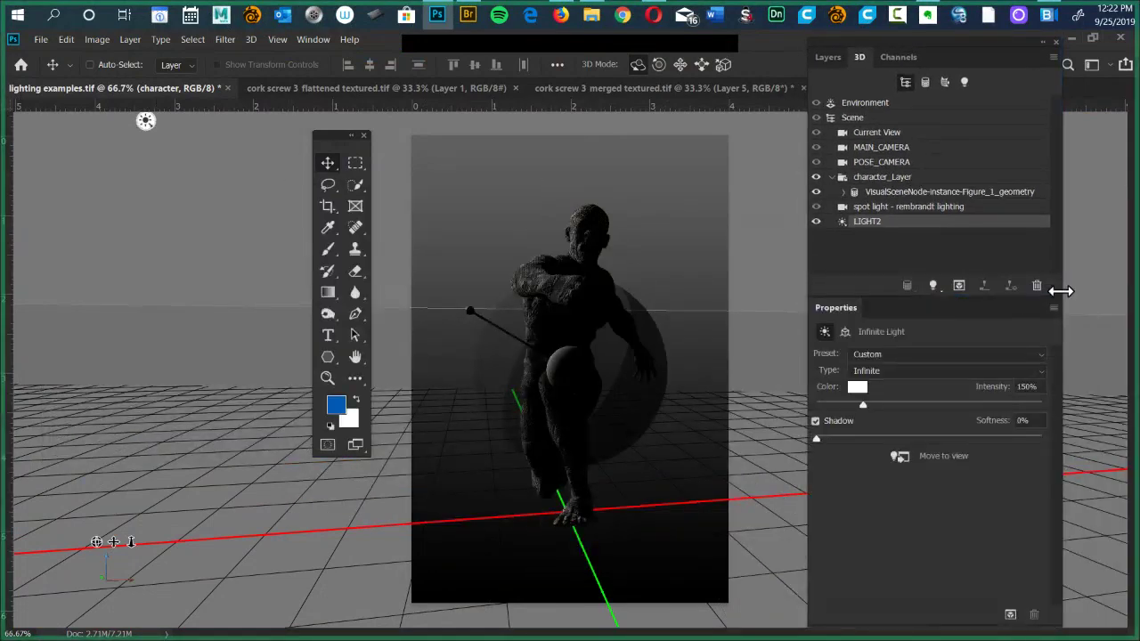
pyautogui.moveTo(1061, 290); pyautogui.dragTo(1066, 247)
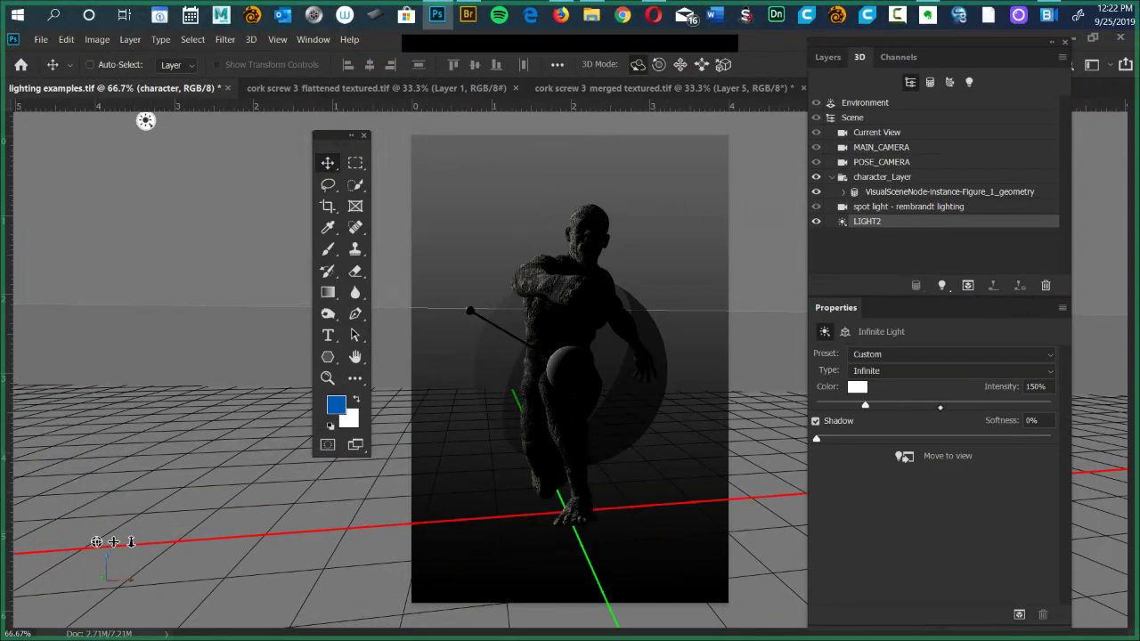
# Raise LIGHT2's intensity to 597% and set its light color to a saturated blue (RGB 29, 98, 255).
pyautogui.moveTo(865, 405); pyautogui.dragTo(973, 419)
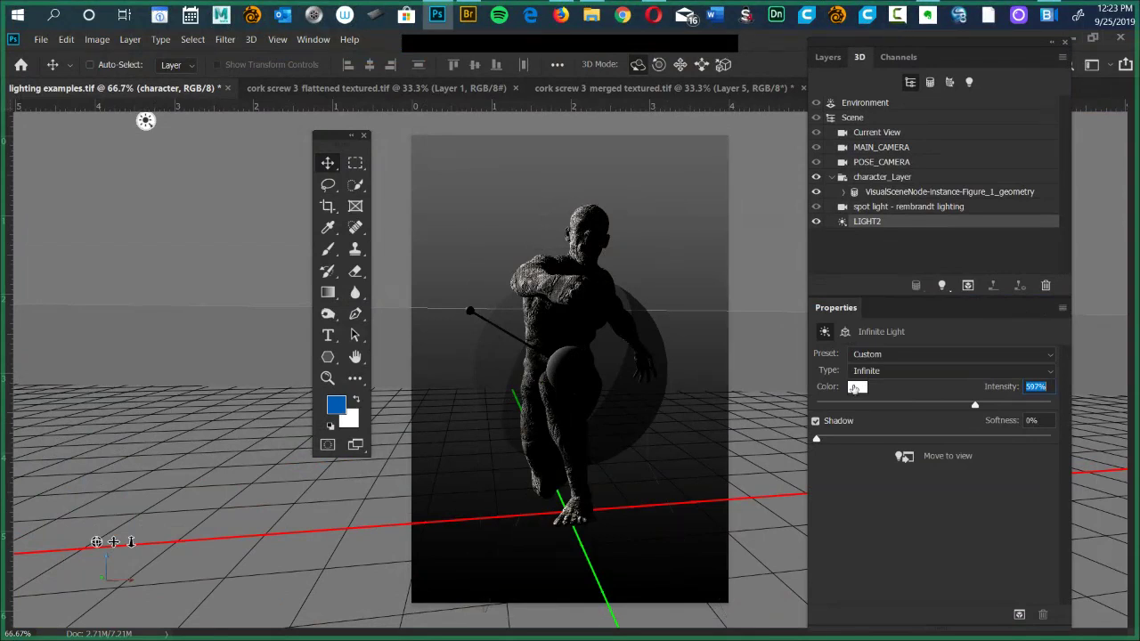
pyautogui.click(855, 388)
pyautogui.moveTo(274, 133); pyautogui.dragTo(220, 109)
pyautogui.click(240, 410)
pyautogui.click(239, 399)
pyautogui.click(196, 344)
pyautogui.moveTo(196, 343); pyautogui.dragTo(168, 329)
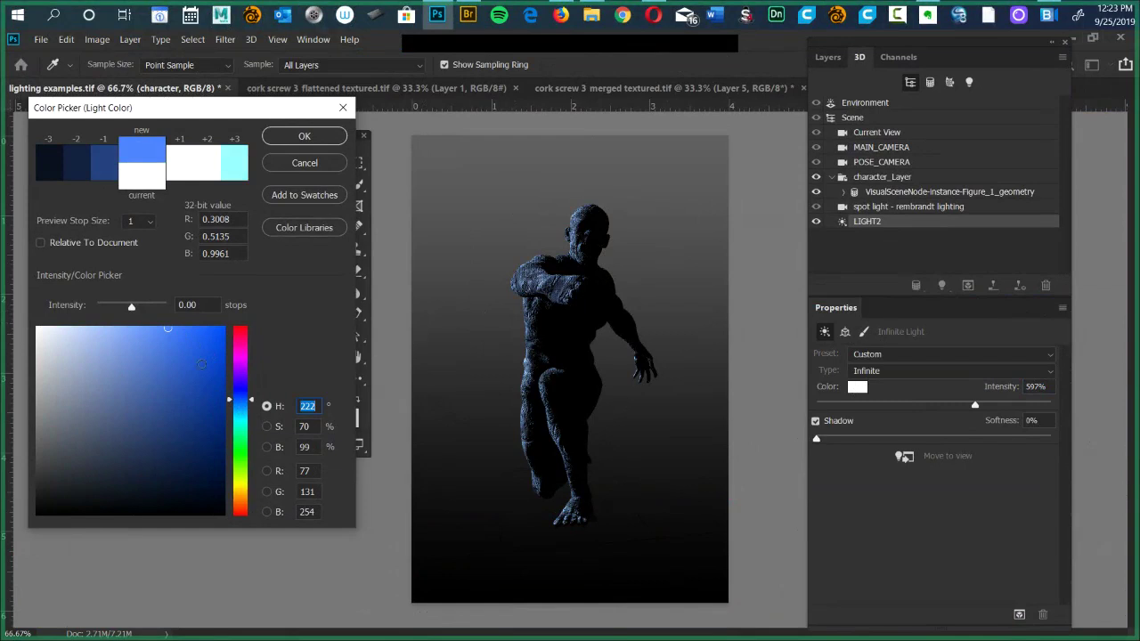
pyautogui.moveTo(201, 363)
pyautogui.mouseDown()
pyautogui.moveTo(160, 326)
pyautogui.moveTo(196, 324)
pyautogui.mouseUp()
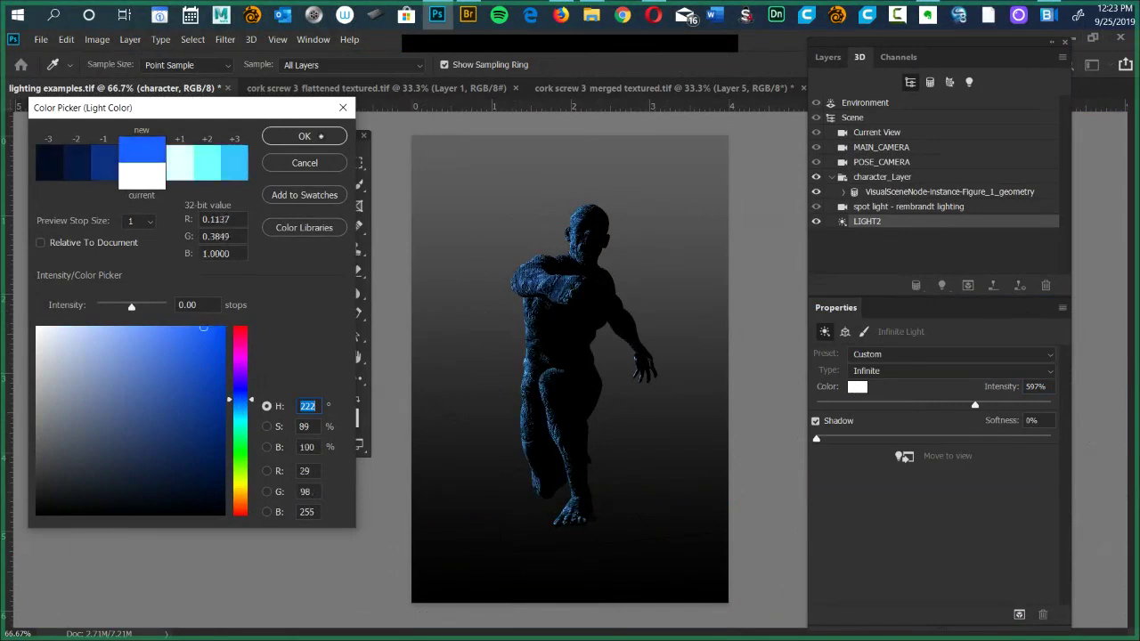
pyautogui.click(302, 138)
pyautogui.click(301, 141)
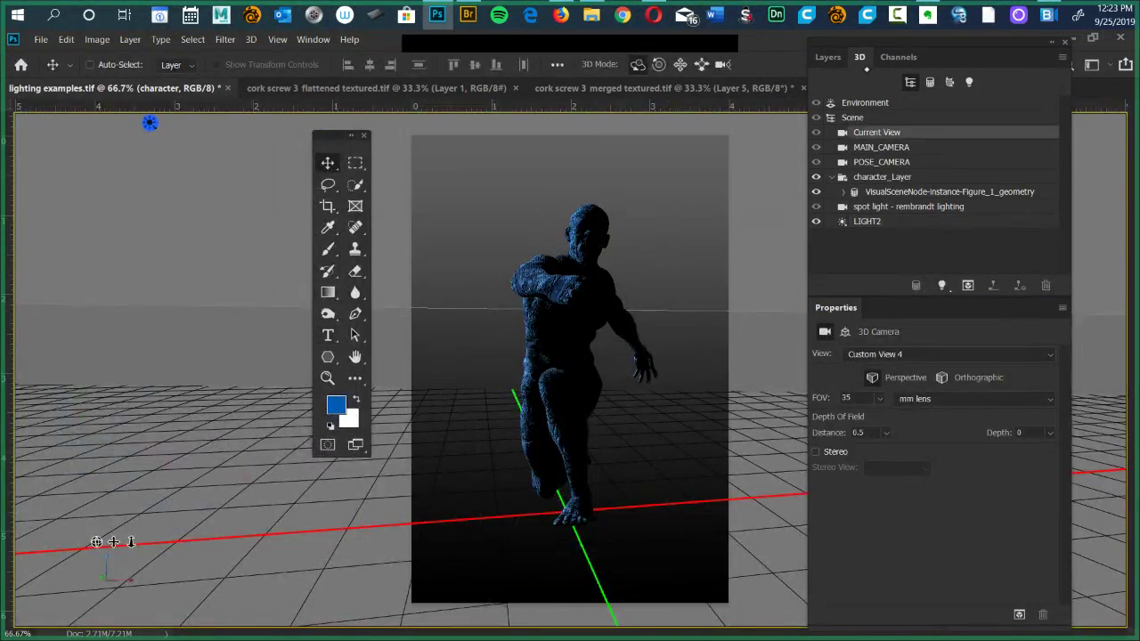
# Add a new infinite light and aim it at the character from the side opposite the blue rim light.
pyautogui.click(942, 286)
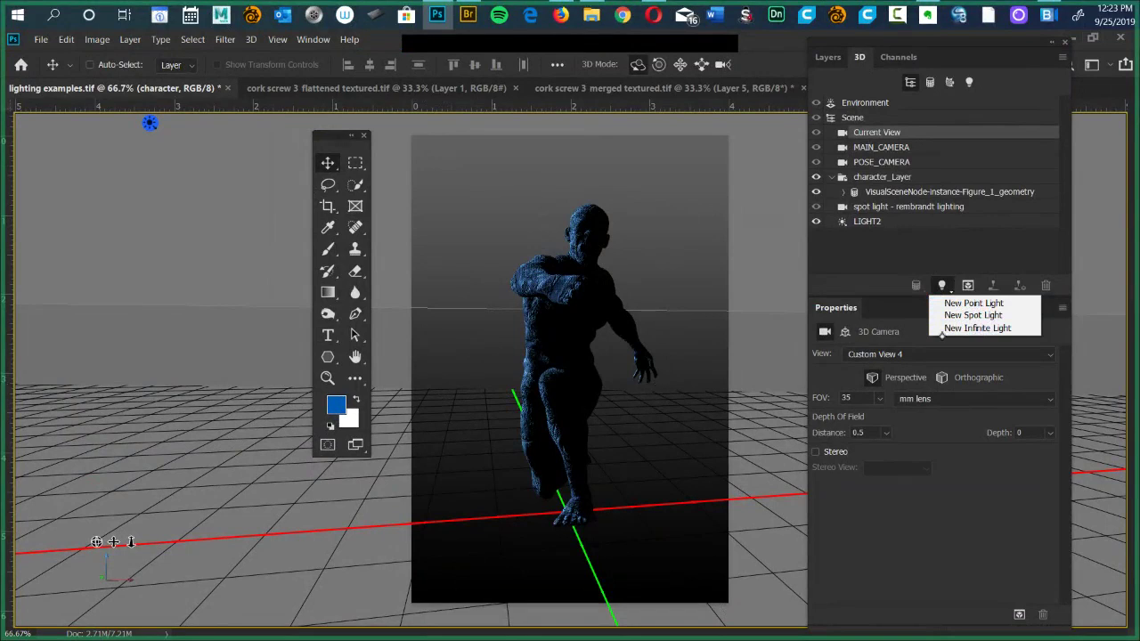
pyautogui.click(977, 328)
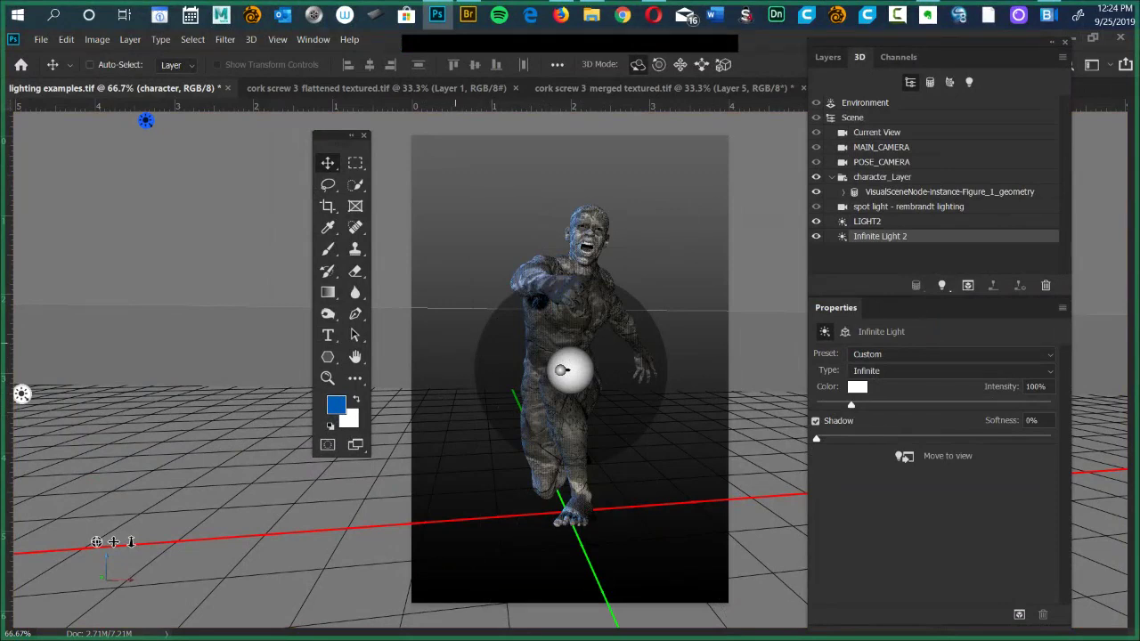
pyautogui.moveTo(561, 370); pyautogui.dragTo(613, 385)
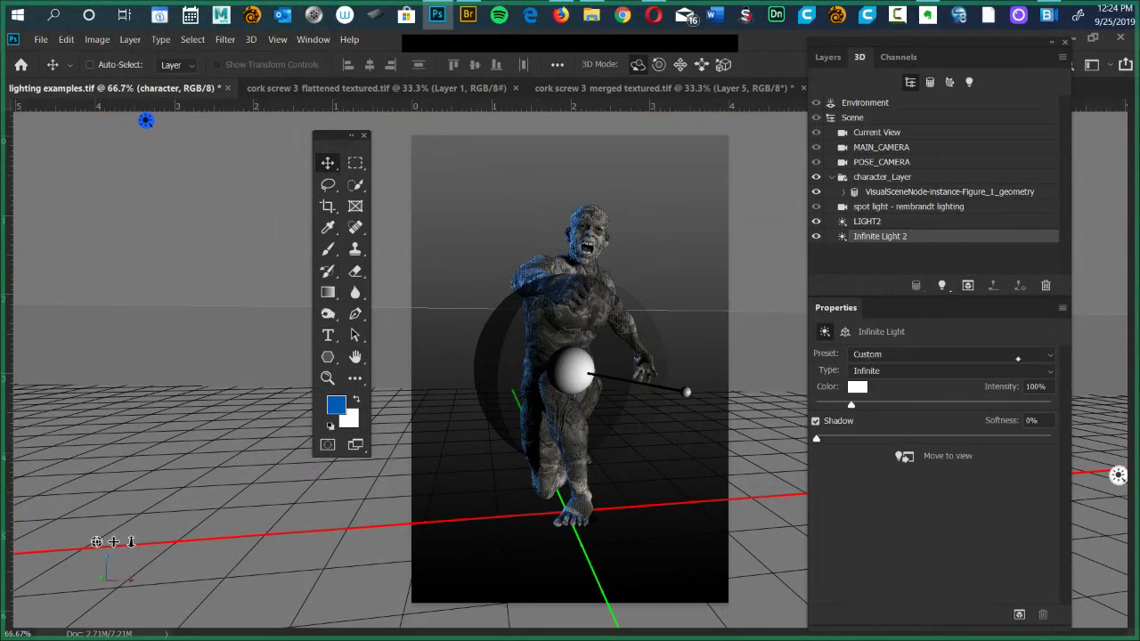
pyautogui.click(870, 357)
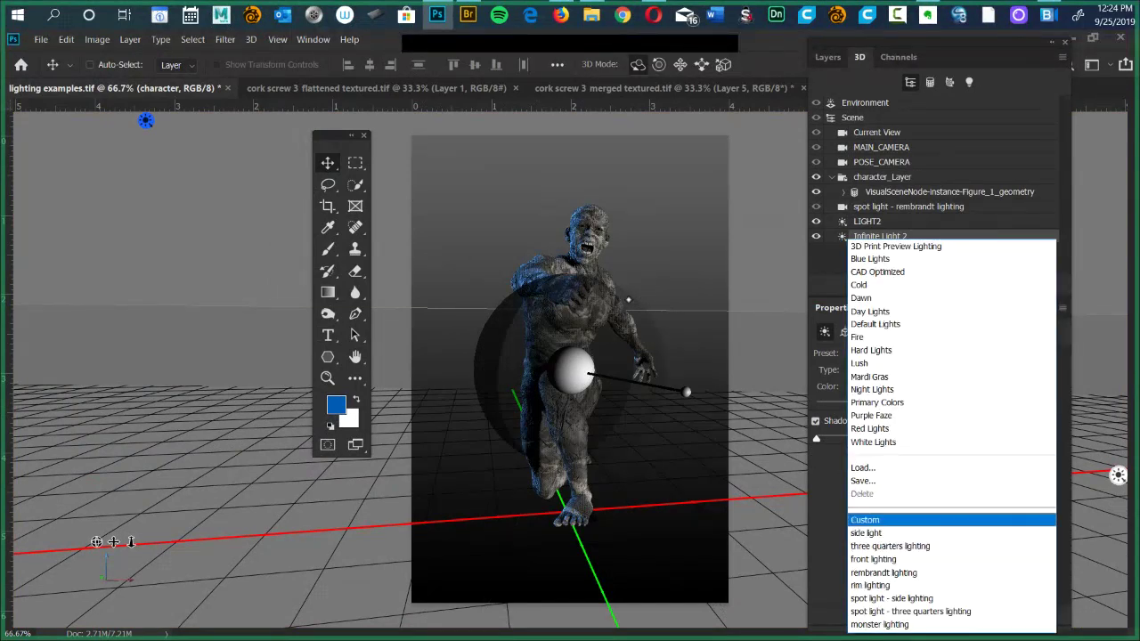
pyautogui.click(783, 322)
pyautogui.moveTo(687, 393)
pyautogui.mouseDown()
pyautogui.moveTo(695, 363)
pyautogui.moveTo(715, 387)
pyautogui.moveTo(713, 398)
pyautogui.moveTo(710, 383)
pyautogui.moveTo(700, 390)
pyautogui.mouseUp()
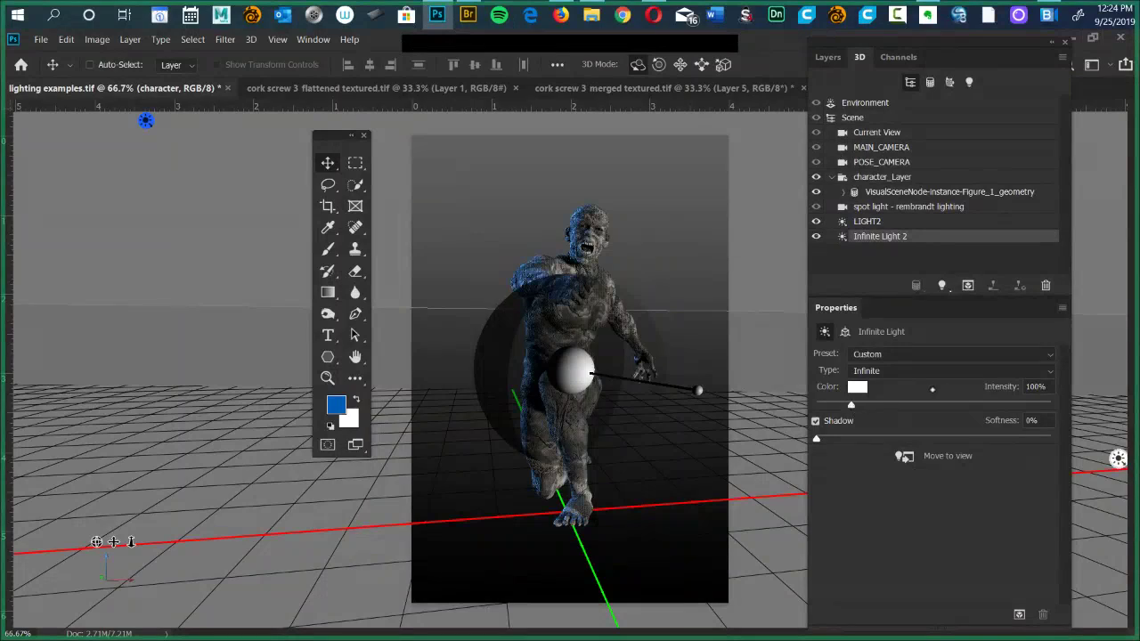
# Reduce the intensity of Infinite Light 2 to 52%.
pyautogui.moveTo(1005, 389); pyautogui.dragTo(980, 388)
pyautogui.write('52')
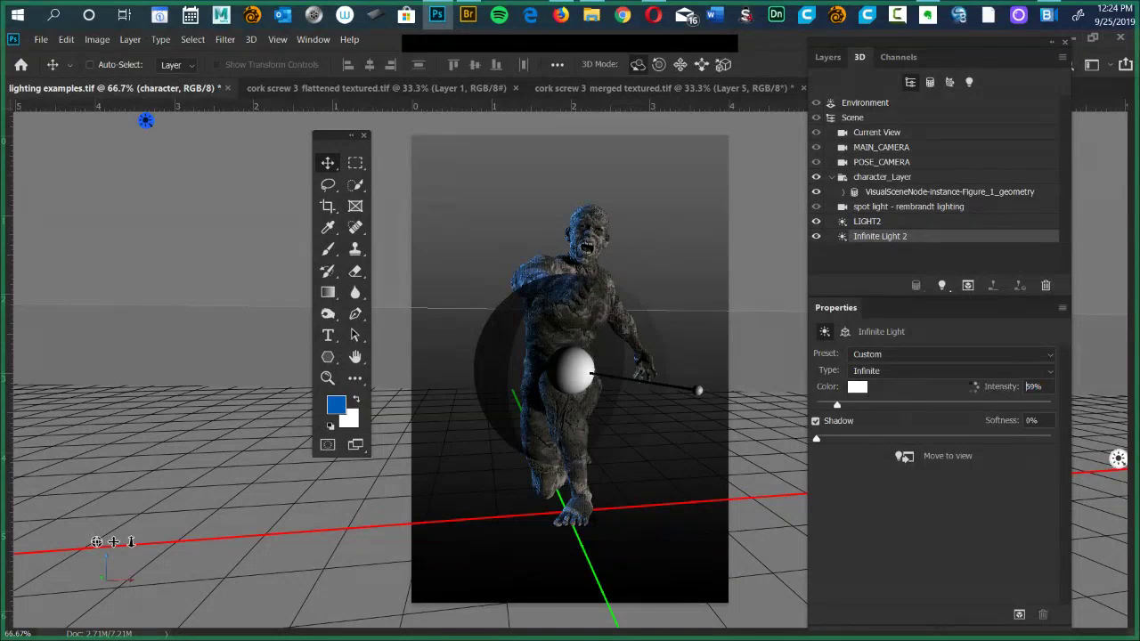
pyautogui.press('Return')
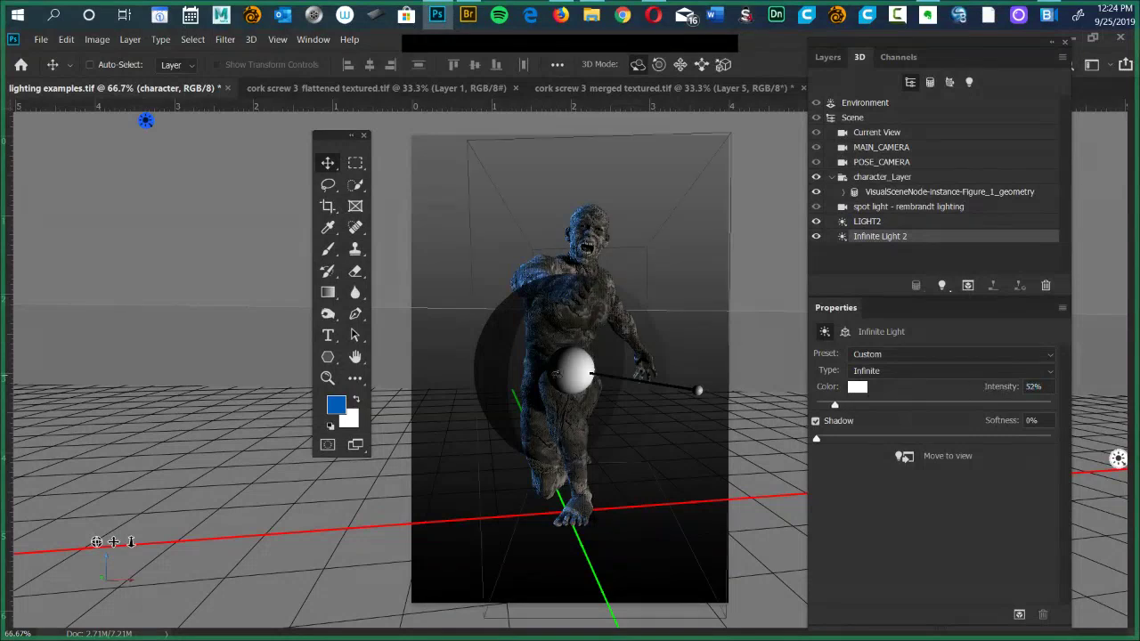
# Set the light color of Infinite Light 2 to a pale warm orange with hue 25.
pyautogui.click(861, 388)
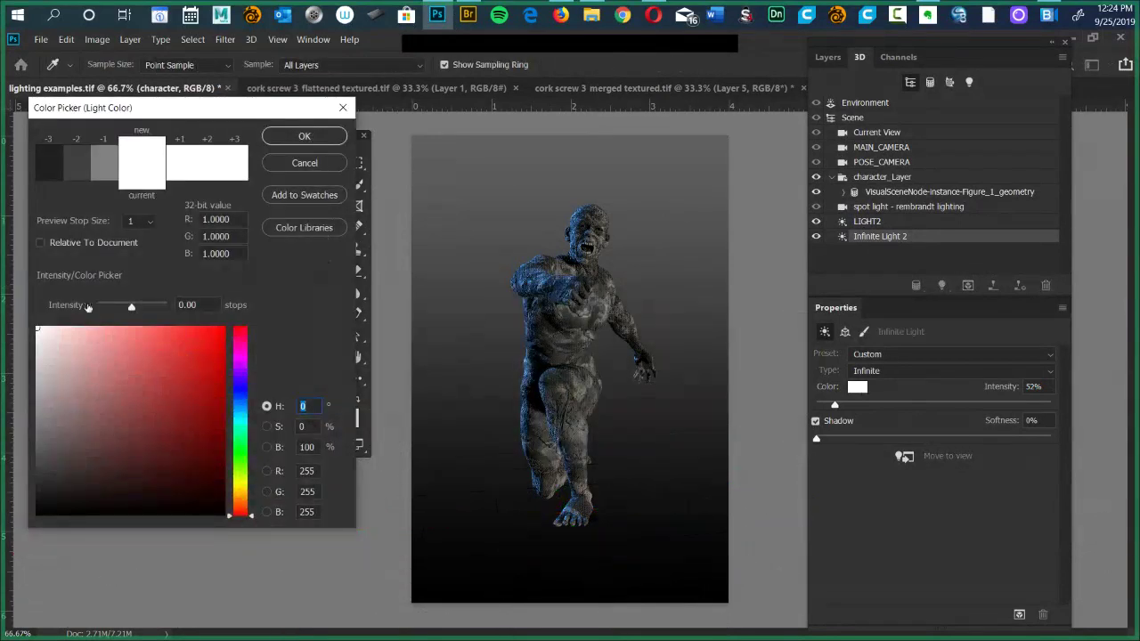
pyautogui.moveTo(239, 490); pyautogui.dragTo(239, 503)
pyautogui.click(173, 330)
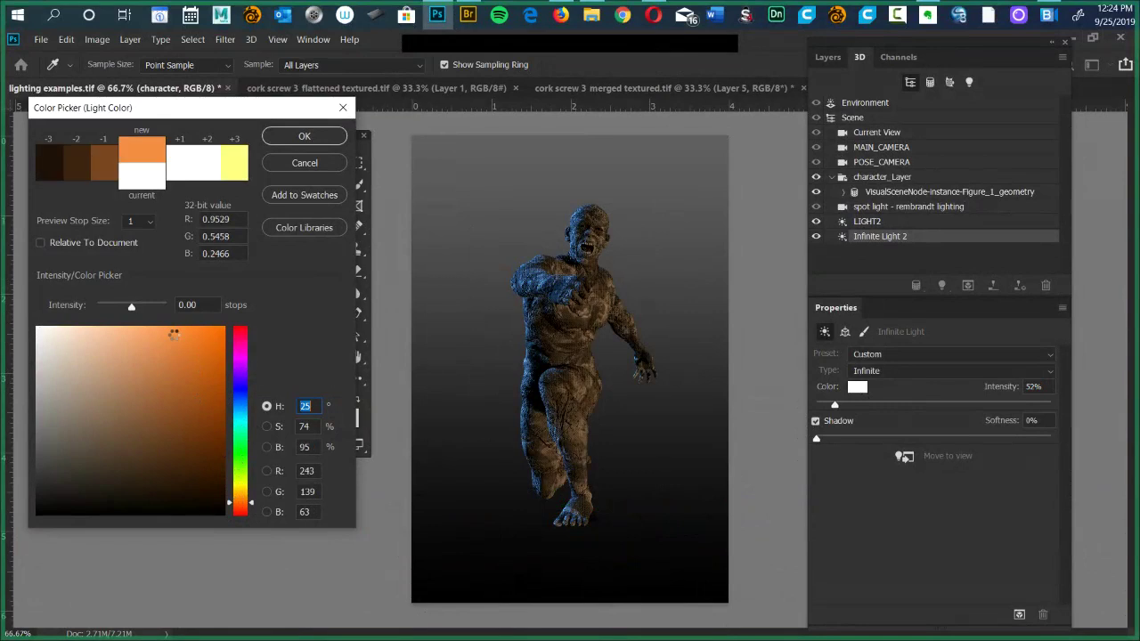
pyautogui.click(98, 346)
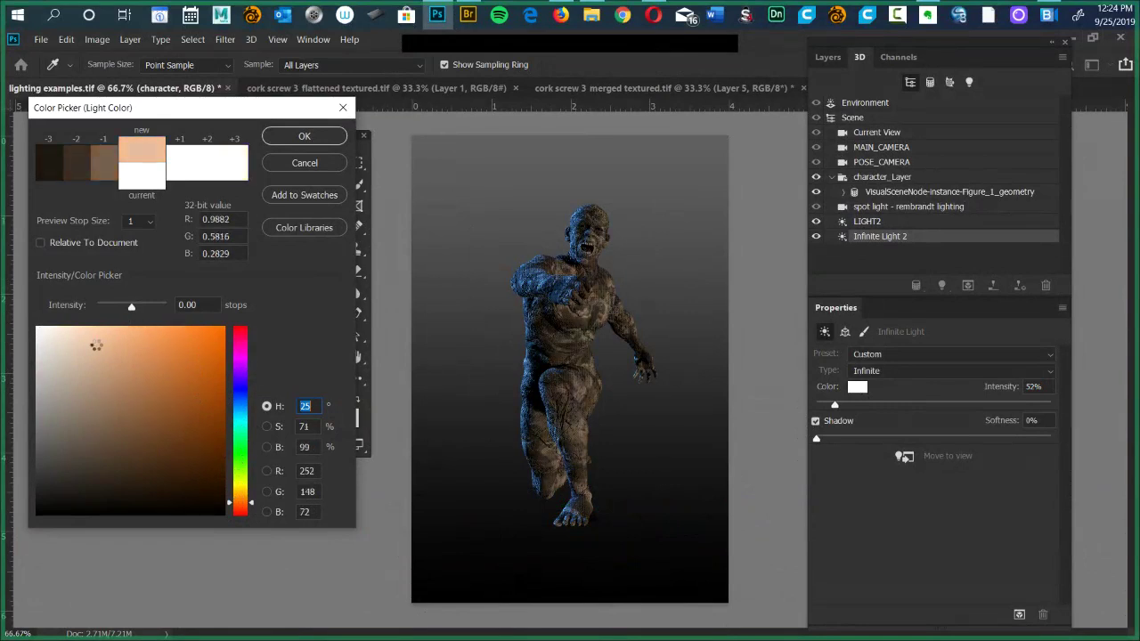
pyautogui.click(305, 139)
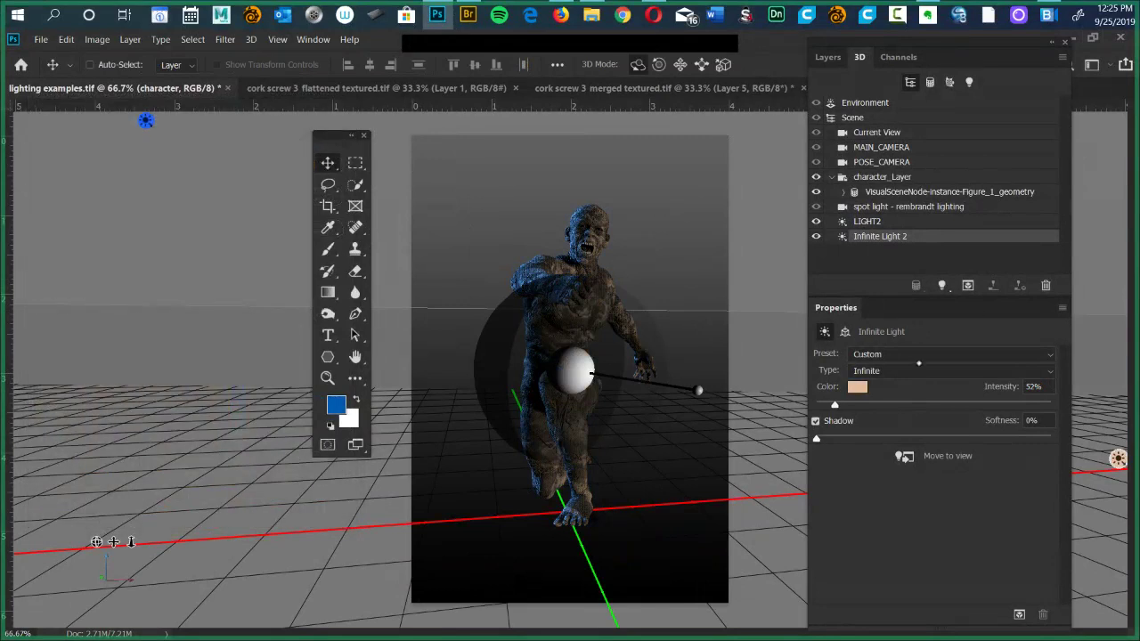
# Examine the saved P3L light preset files in the Lights presets folder without saving a new preset.
pyautogui.click(920, 361)
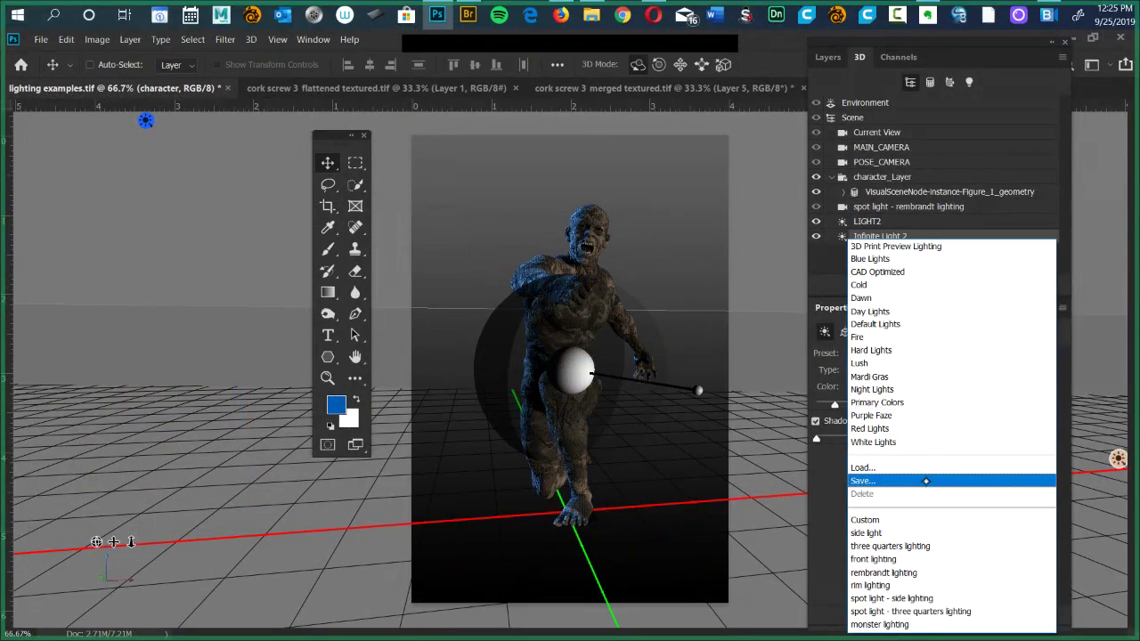
pyautogui.click(925, 481)
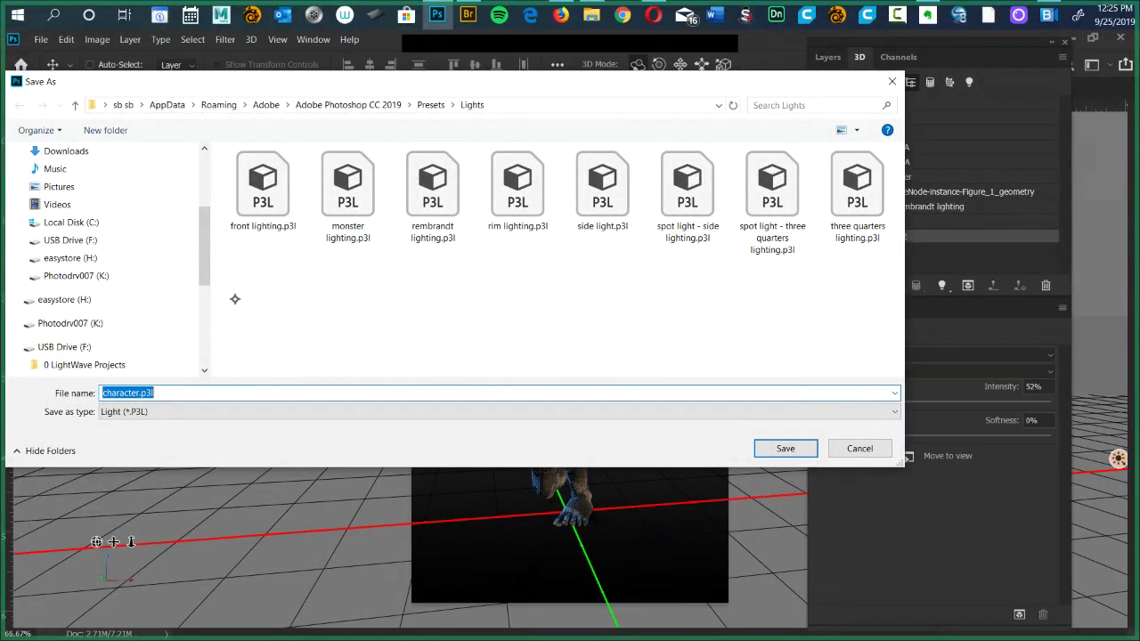
pyautogui.press('End')
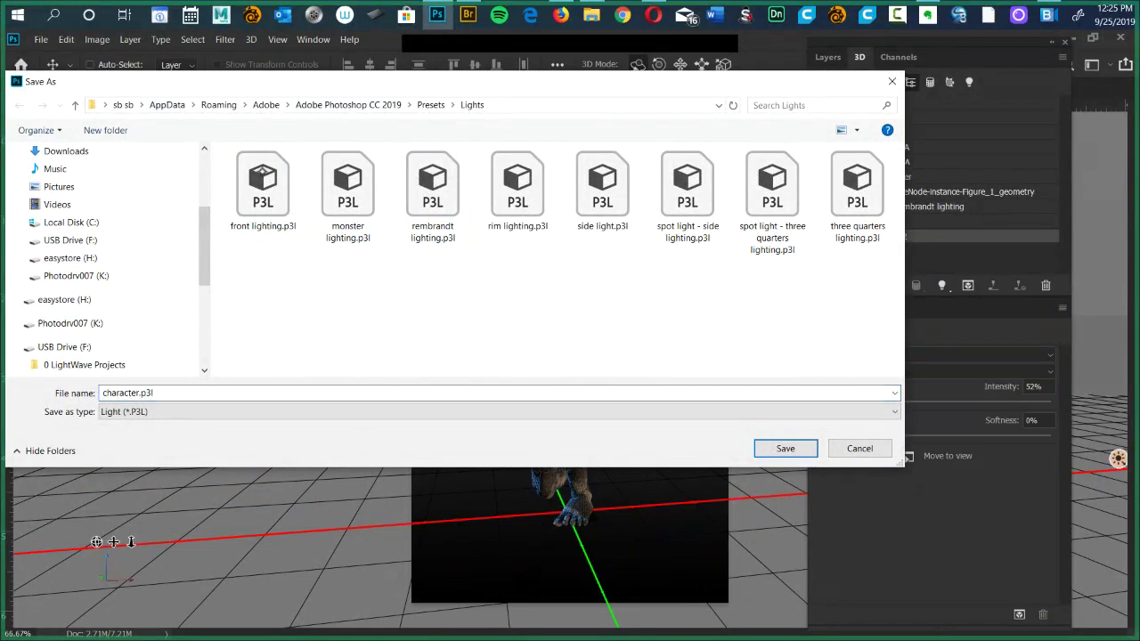
pyautogui.click(283, 185)
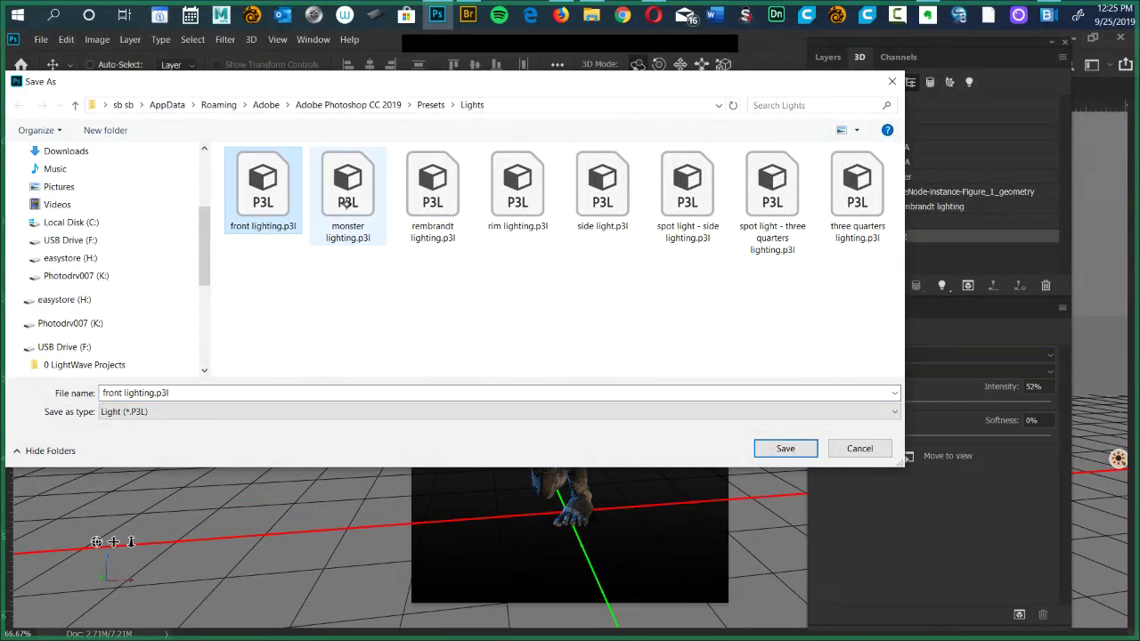
pyautogui.click(348, 203)
pyautogui.click(431, 207)
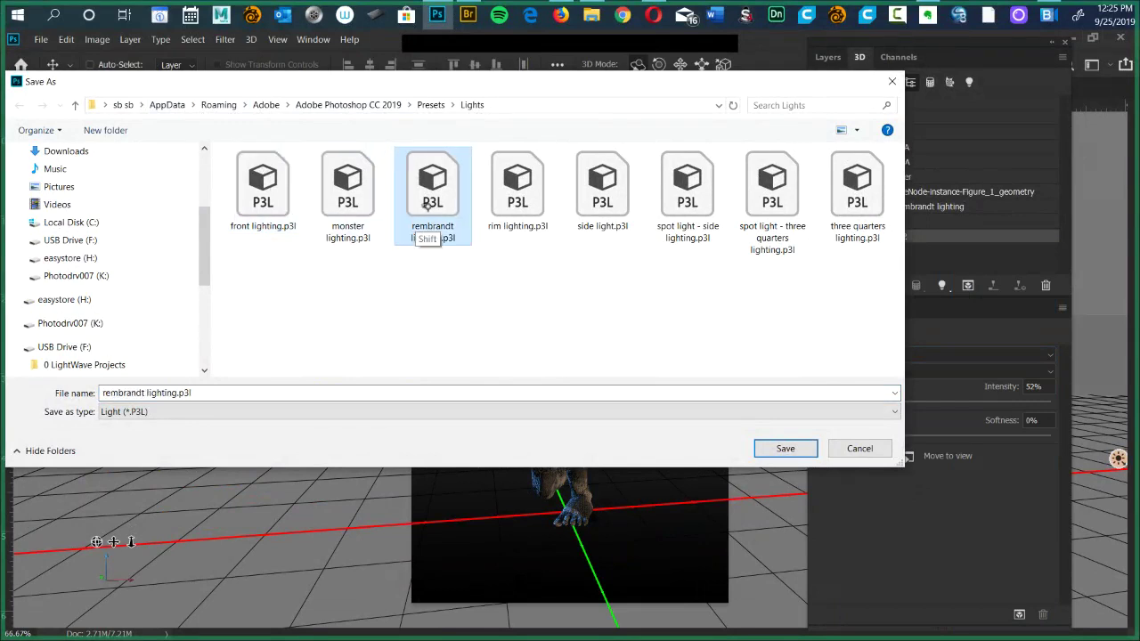
pyautogui.click(425, 290)
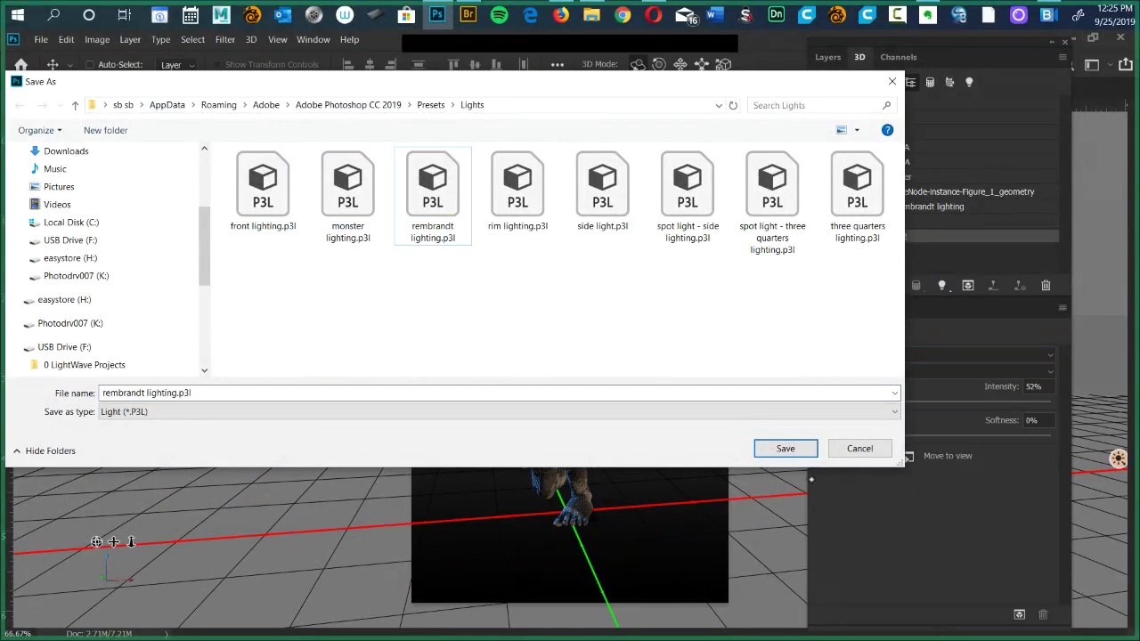
pyautogui.click(860, 449)
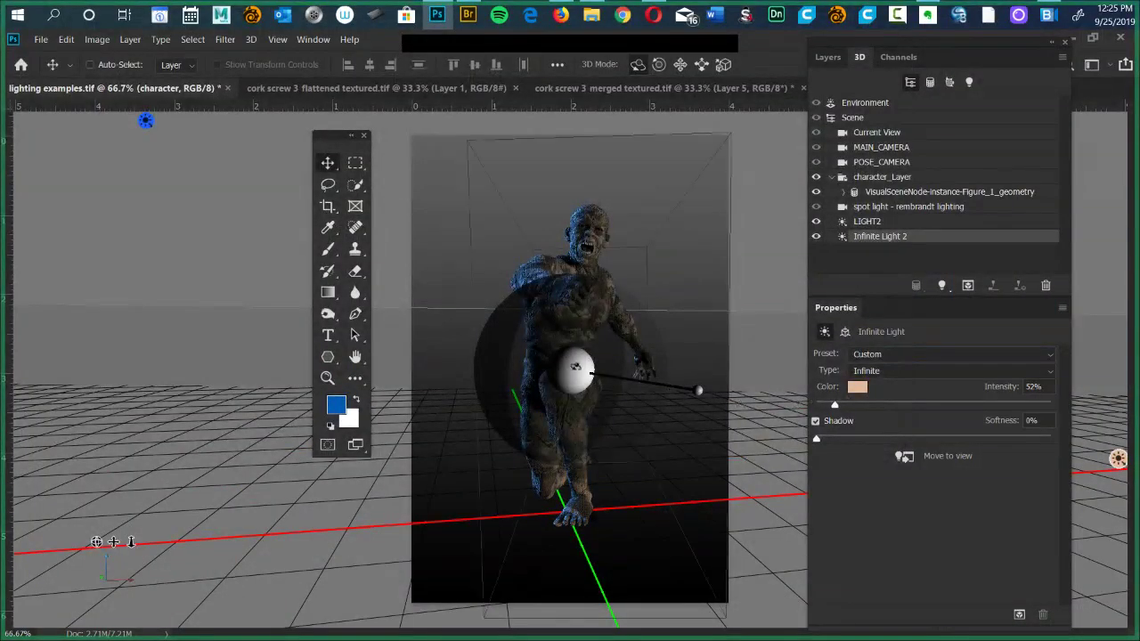
# Tilt Infinite Light 2 slightly so it shines on the character from a lower angle.
pyautogui.moveTo(698, 390); pyautogui.dragTo(694, 402)
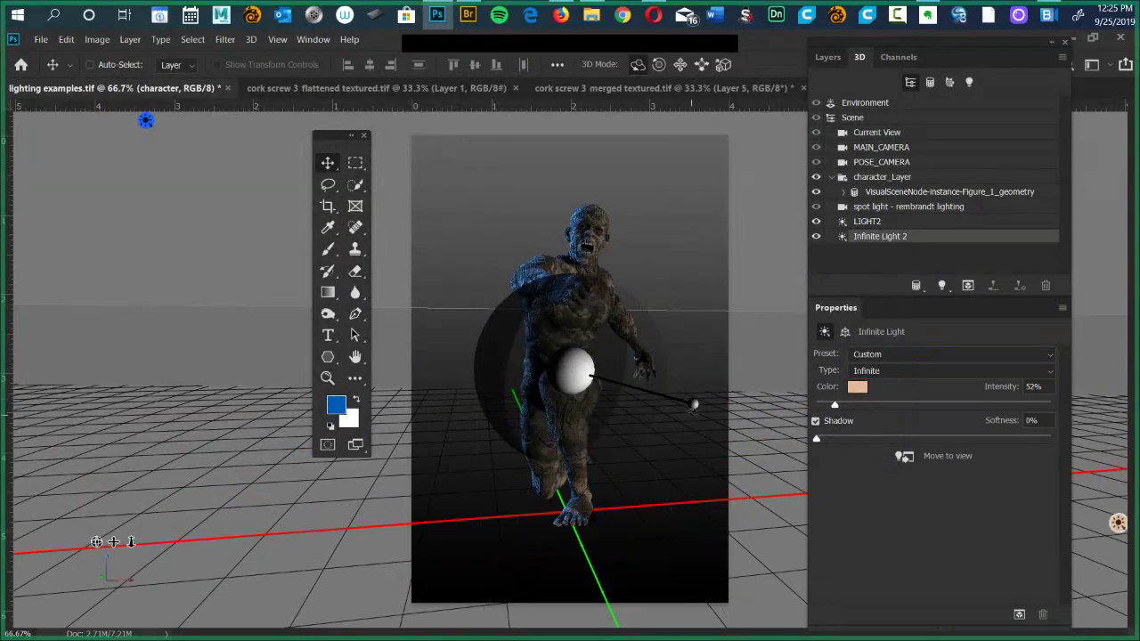
# Rotate Infinite Light 2 until it shines almost horizontally onto the side of the character.
pyautogui.rightClick(695, 405)
pyautogui.moveTo(694, 403); pyautogui.dragTo(668, 374)
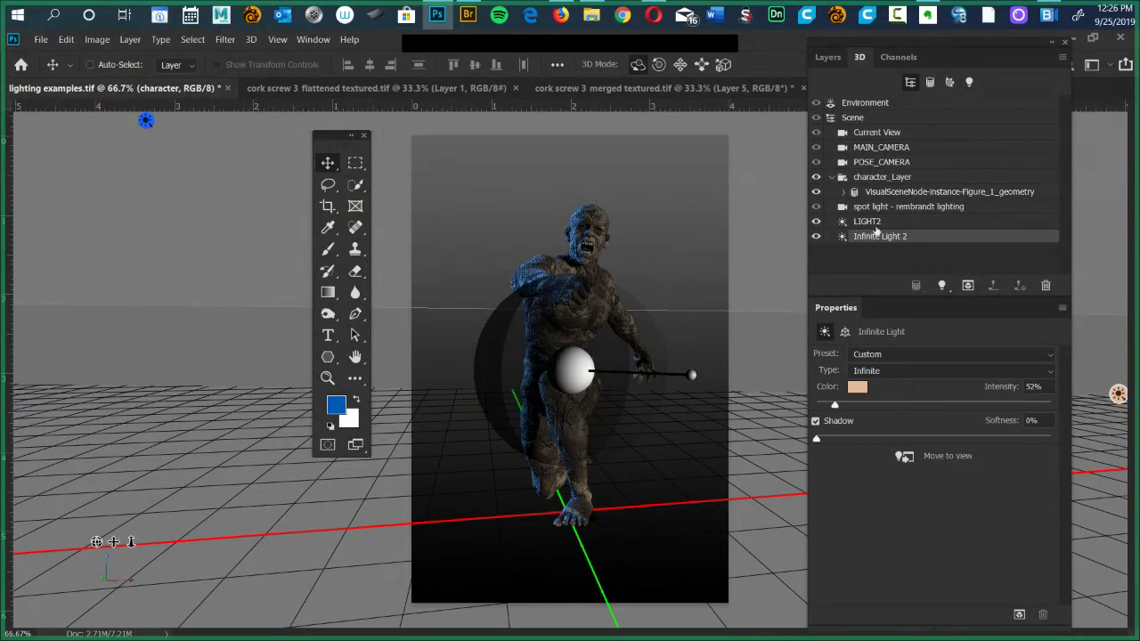
# Add another infinite light to the scene and compare its direction and settings with those of LIGHT2 and Infinite Light 2.
pyautogui.click(940, 286)
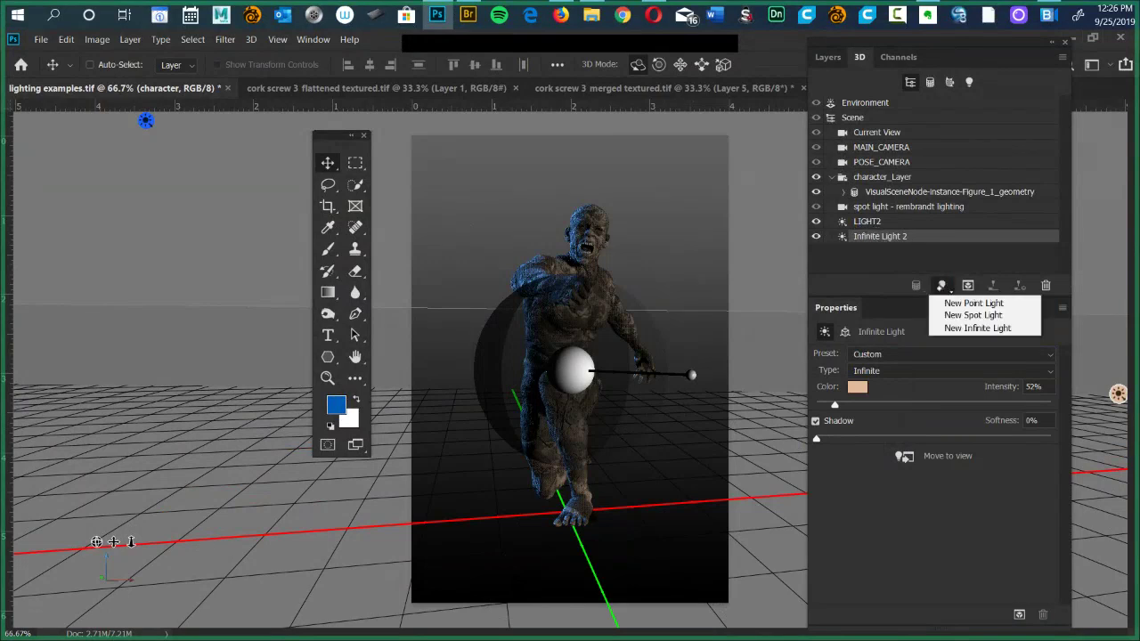
pyautogui.click(971, 328)
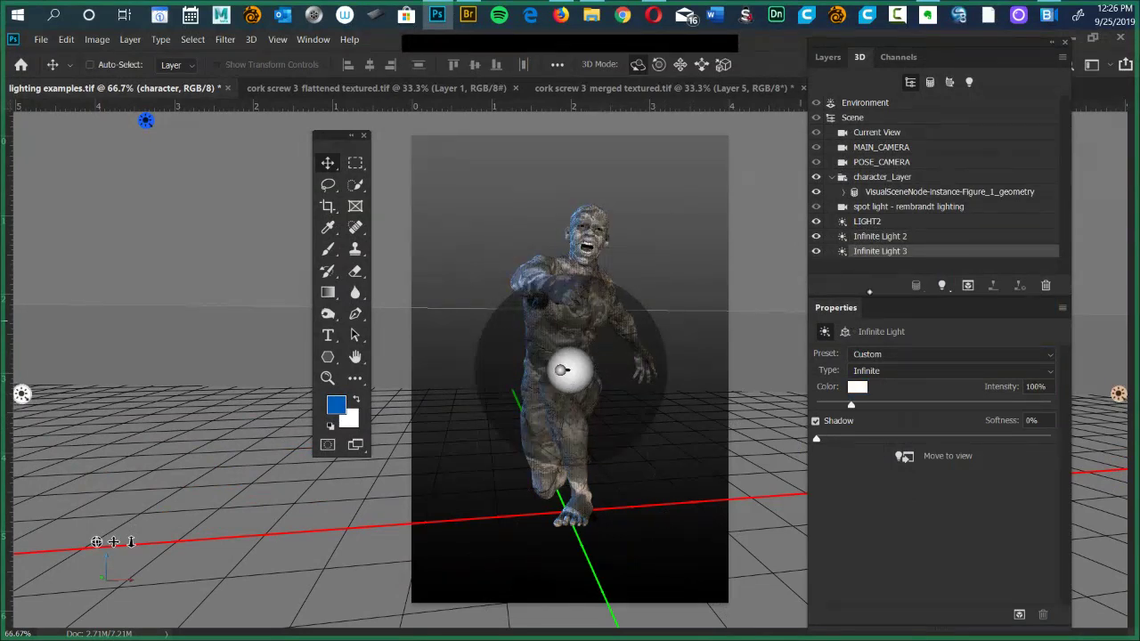
pyautogui.click(882, 221)
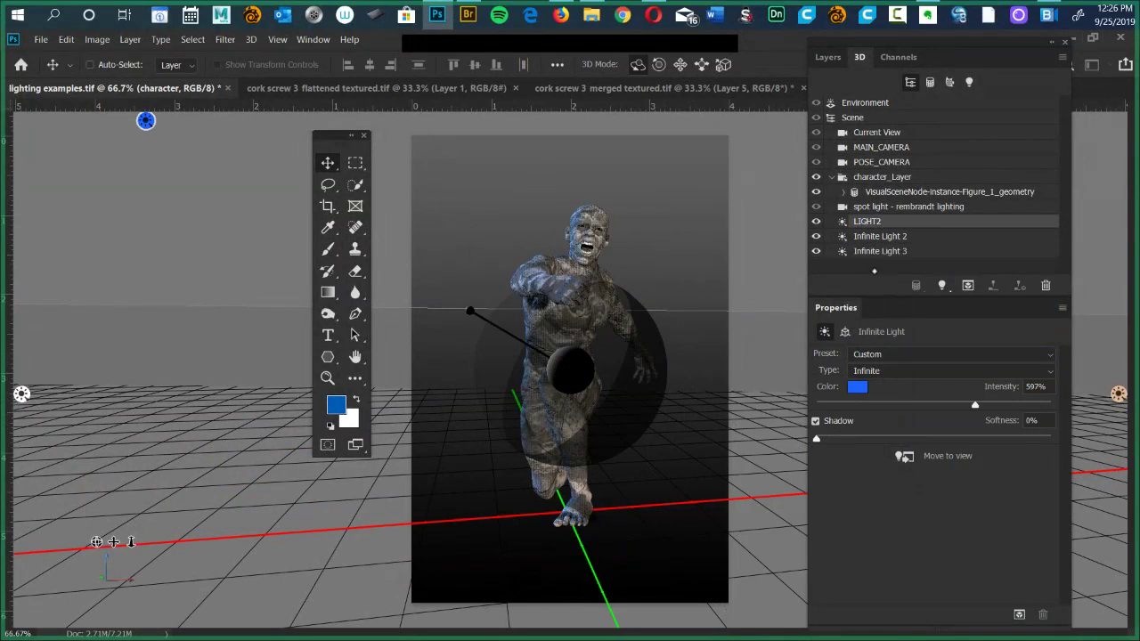
pyautogui.click(878, 237)
pyautogui.click(883, 252)
pyautogui.click(884, 223)
pyautogui.click(879, 237)
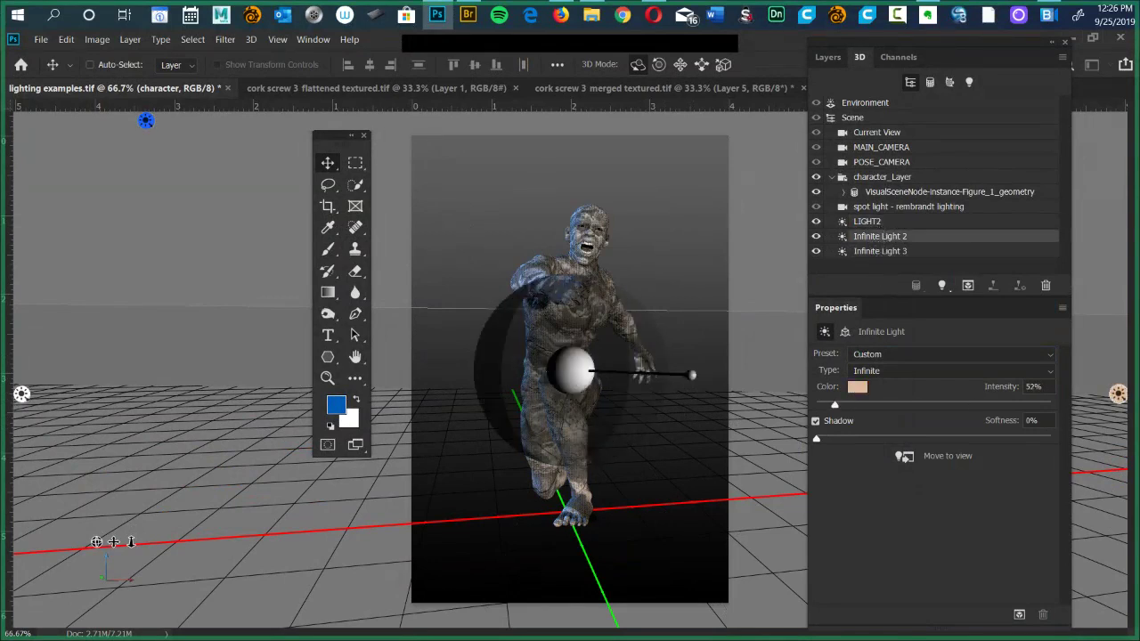
# Aim Infinite Light 3 from above and behind the character's outstretched-arm side and set its intensity to 1000%.
pyautogui.click(877, 252)
pyautogui.moveTo(598, 299)
pyautogui.mouseDown()
pyautogui.moveTo(619, 266)
pyautogui.moveTo(588, 278)
pyautogui.moveTo(681, 267)
pyautogui.mouseUp()
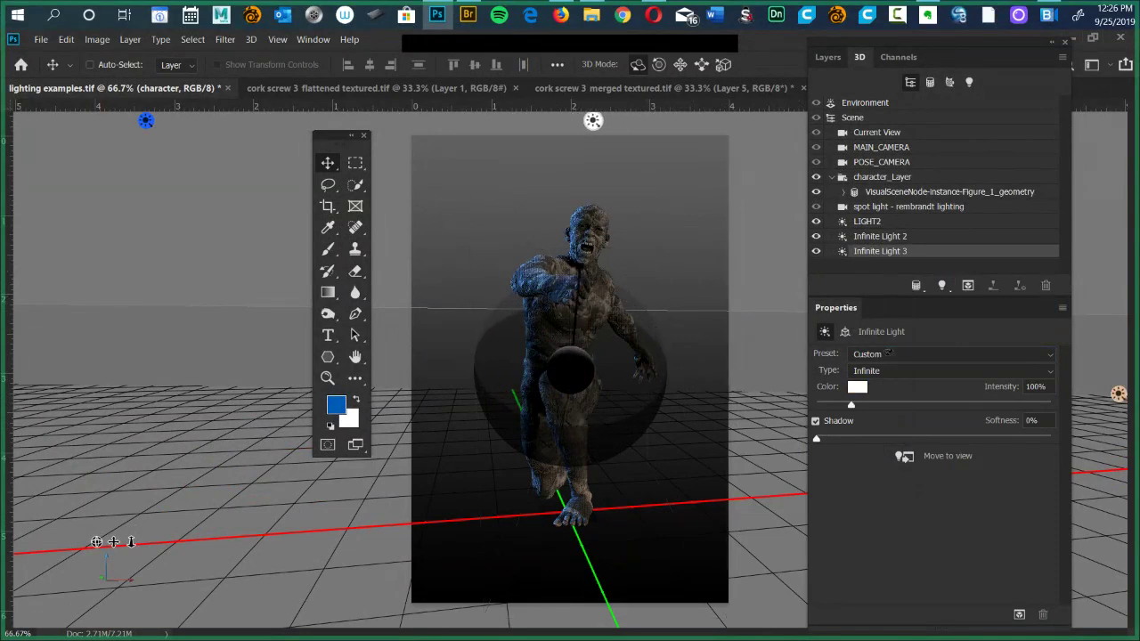
pyautogui.moveTo(851, 405); pyautogui.dragTo(1065, 407)
pyautogui.moveTo(678, 244); pyautogui.dragTo(637, 285)
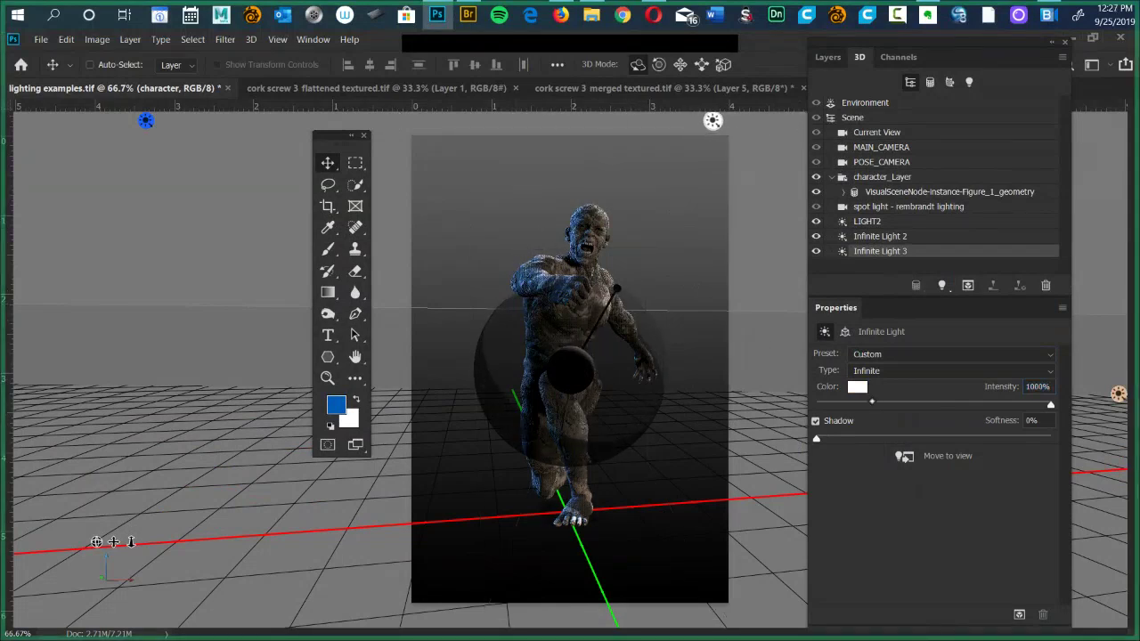
# Set the color of Infinite Light 3 to blue with hue 212, saturation 94% and brightness 96%, and deselect the light.
pyautogui.click(857, 386)
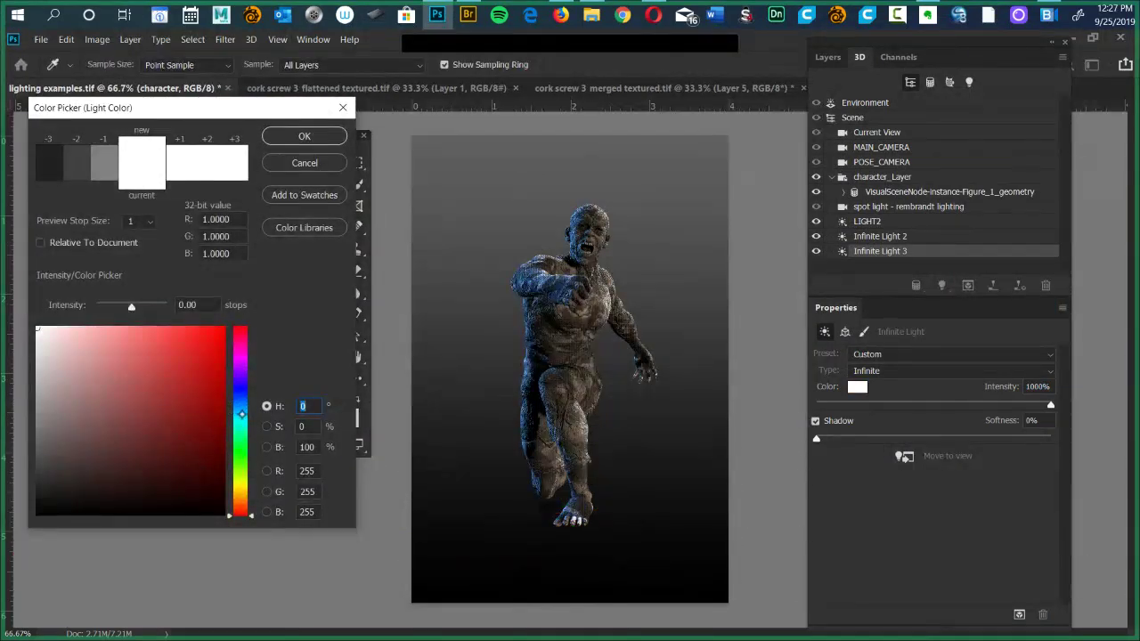
pyautogui.click(241, 407)
pyautogui.moveTo(212, 342); pyautogui.dragTo(214, 334)
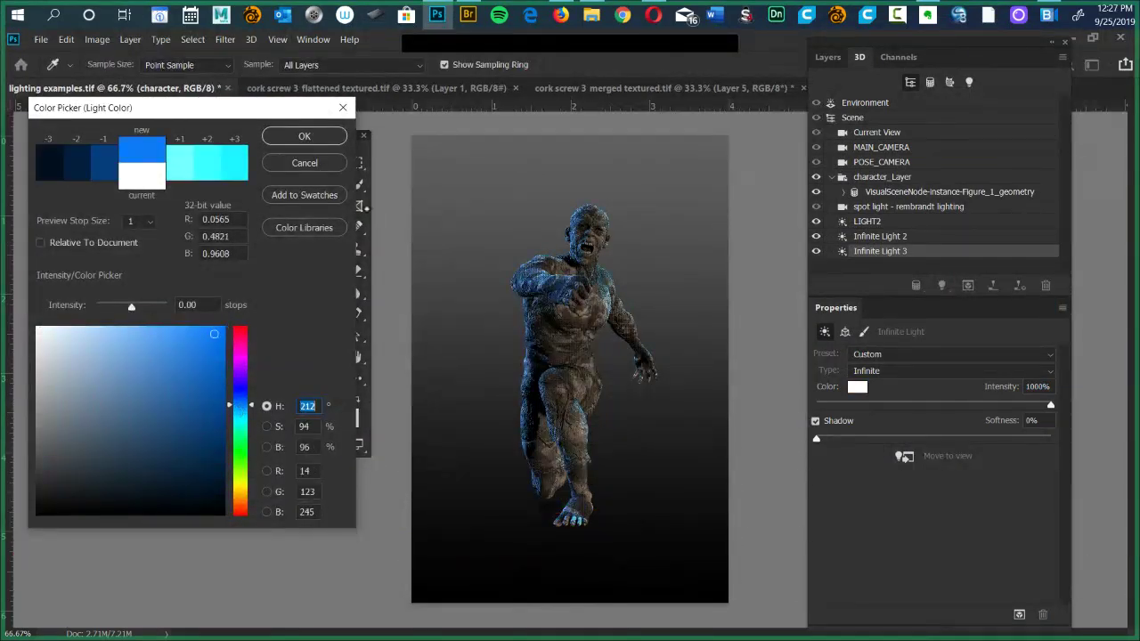
pyautogui.click(303, 134)
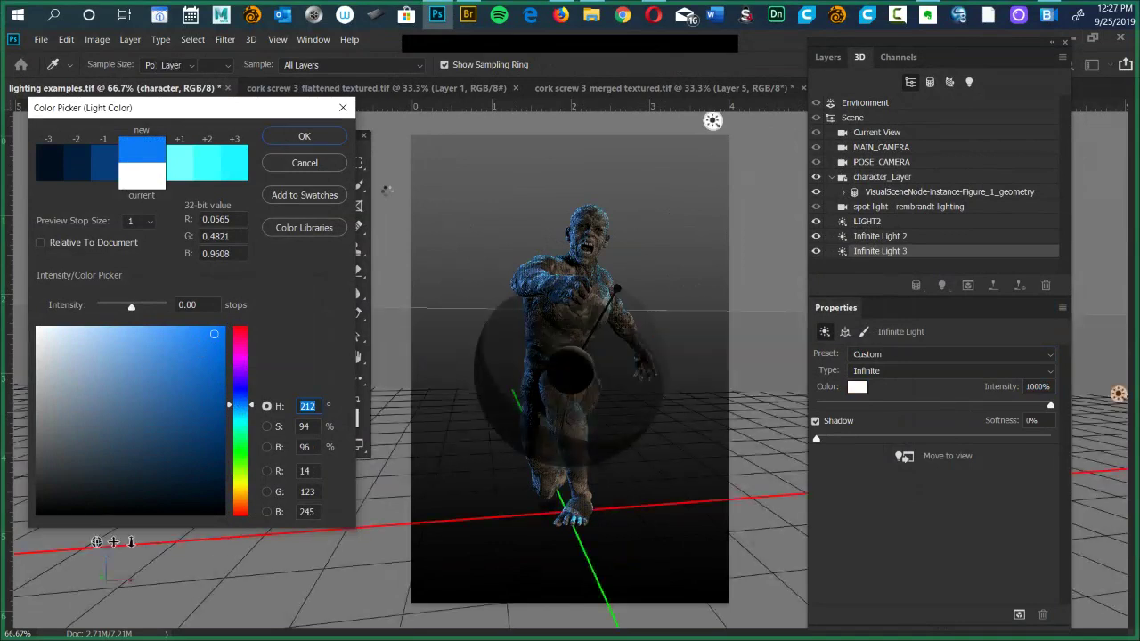
pyautogui.click(489, 192)
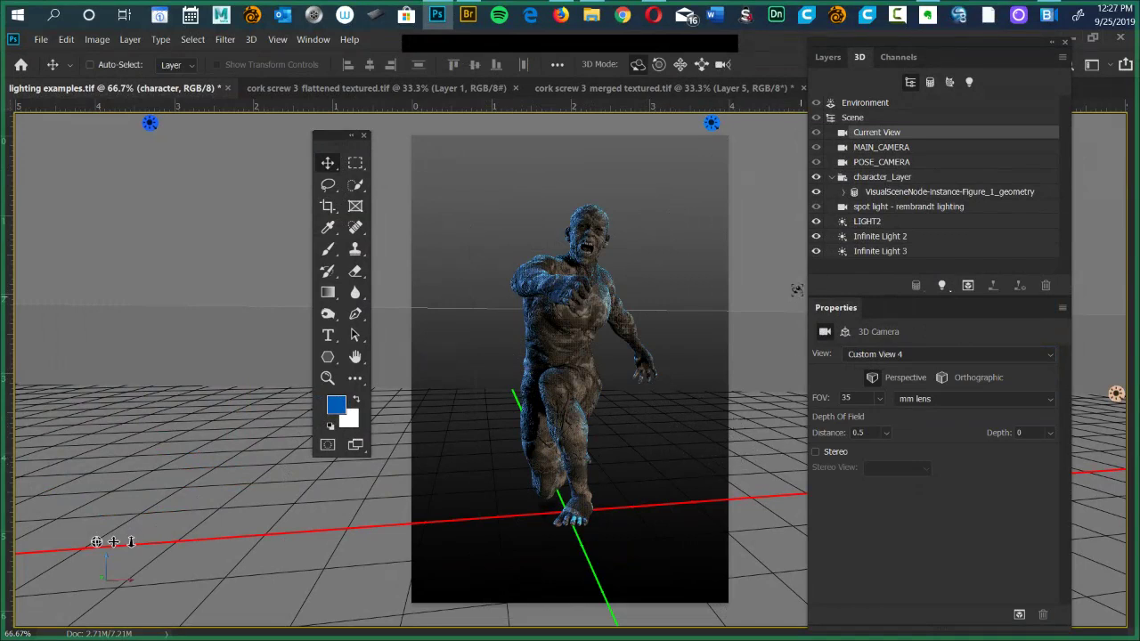
# Select LIGHT2, Infinite Light 2 and Infinite Light 3 together and rotate them as a group toward the character's front.
pyautogui.click(888, 223)
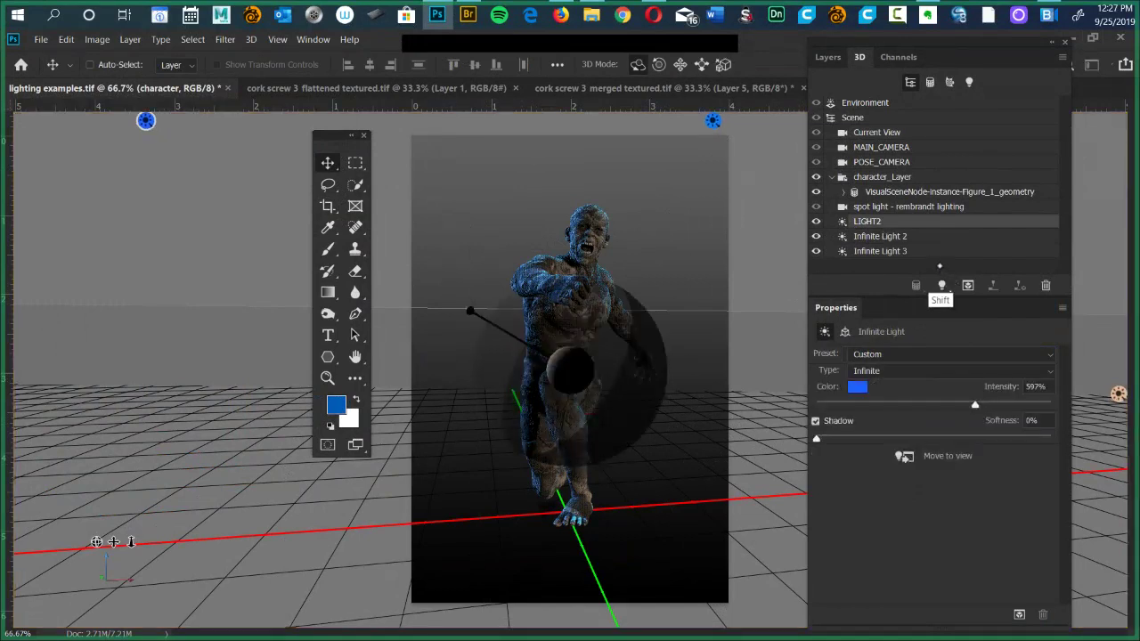
pyautogui.keyDown('shift'); pyautogui.click(929, 253); pyautogui.keyUp('shift')
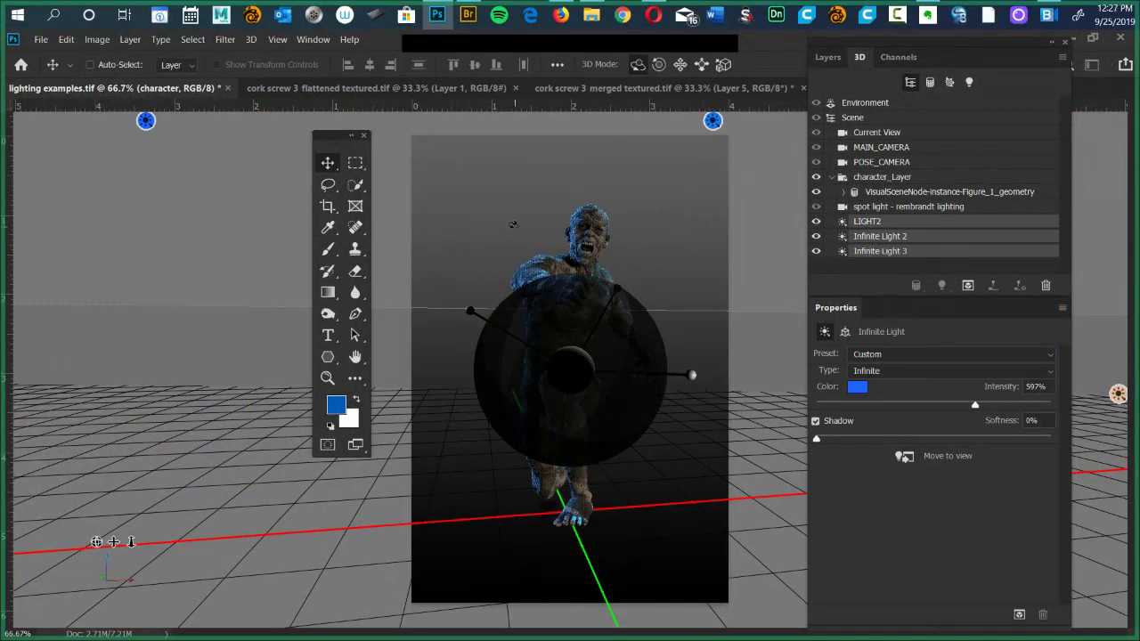
pyautogui.moveTo(513, 223); pyautogui.dragTo(624, 365)
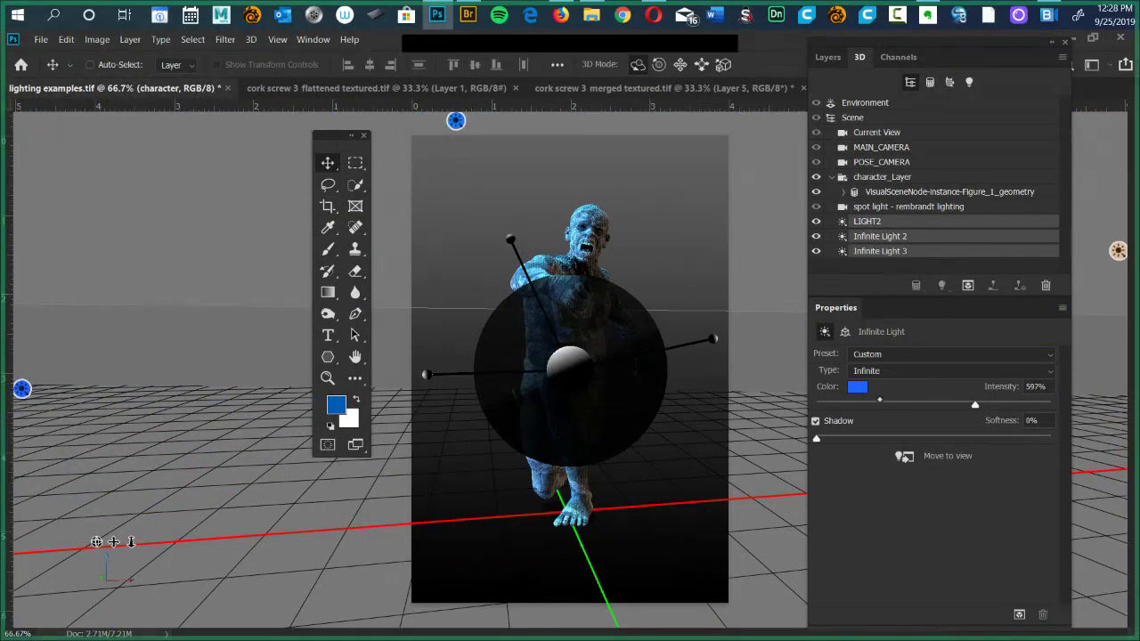
# Set the shared color of the three selected lights to a neutral gray with hue 0, saturation 0% and brightness 36%.
pyautogui.click(858, 387)
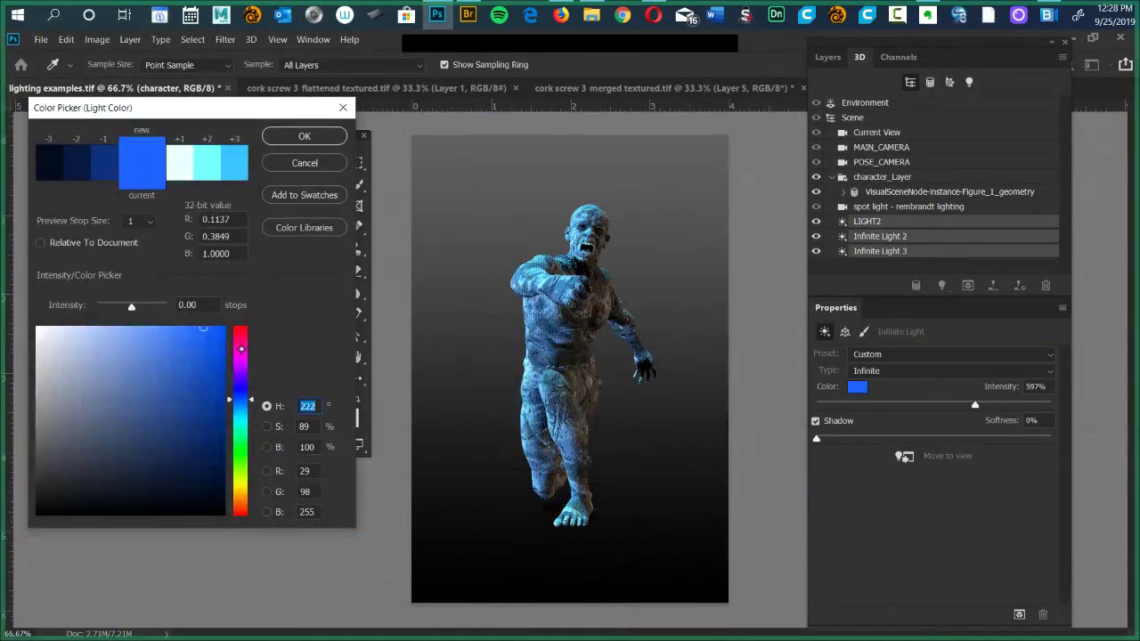
pyautogui.write('0')
pyautogui.moveTo(223, 335); pyautogui.dragTo(224, 333)
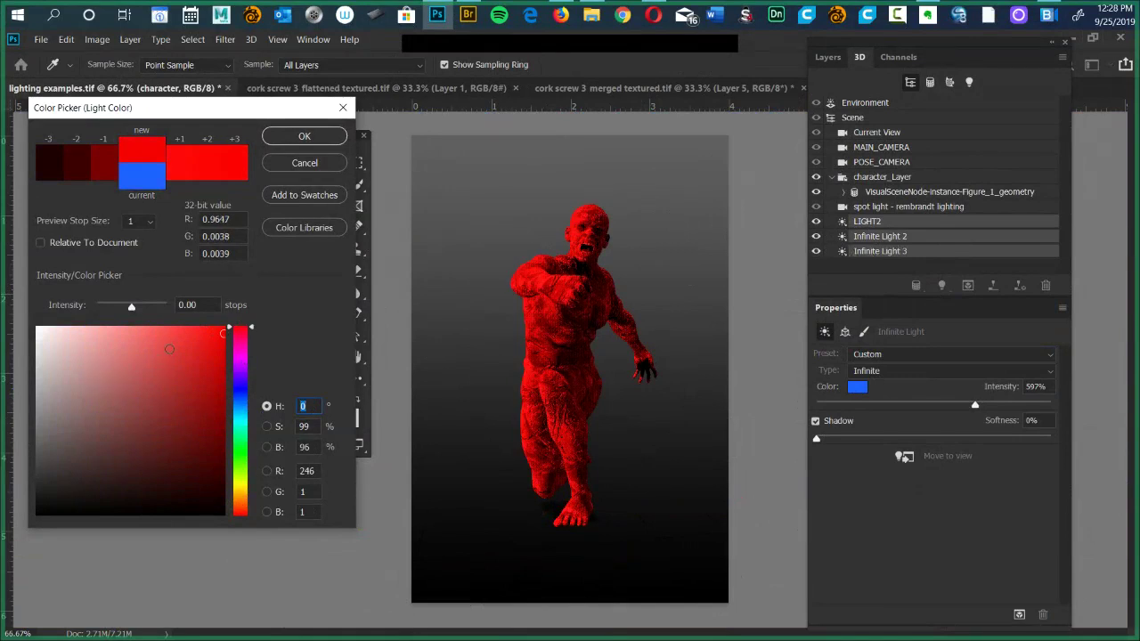
pyautogui.moveTo(169, 349)
pyautogui.mouseDown()
pyautogui.moveTo(50, 322)
pyautogui.moveTo(106, 327)
pyautogui.moveTo(38, 323)
pyautogui.moveTo(36, 354)
pyautogui.moveTo(23, 309)
pyautogui.mouseUp()
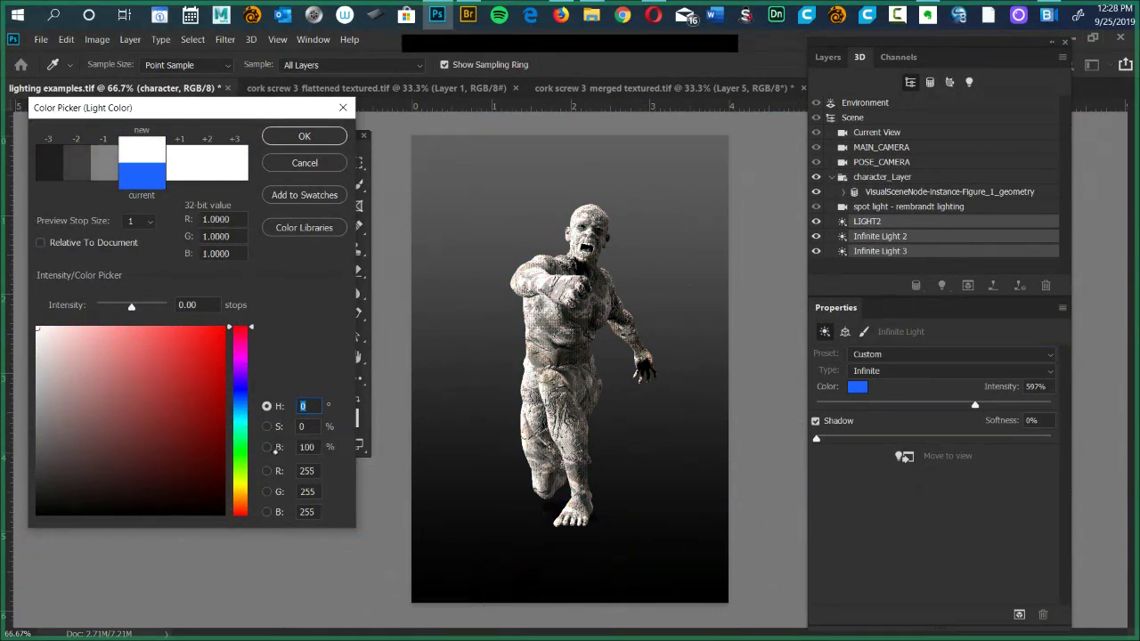
pyautogui.click(39, 336)
pyautogui.moveTo(39, 336)
pyautogui.mouseDown()
pyautogui.moveTo(36, 497)
pyautogui.moveTo(40, 339)
pyautogui.moveTo(99, 366)
pyautogui.moveTo(218, 331)
pyautogui.moveTo(71, 357)
pyautogui.moveTo(105, 494)
pyautogui.moveTo(23, 386)
pyautogui.moveTo(35, 481)
pyautogui.moveTo(37, 329)
pyautogui.mouseUp()
pyautogui.click(37, 429)
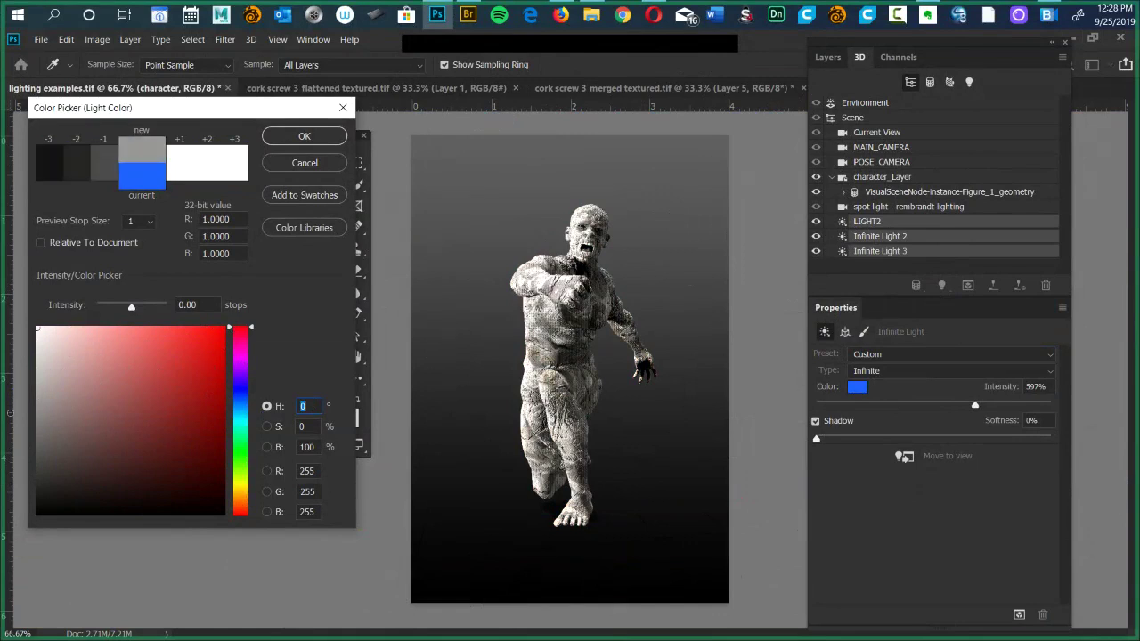
pyautogui.moveTo(37, 429); pyautogui.dragTo(37, 448)
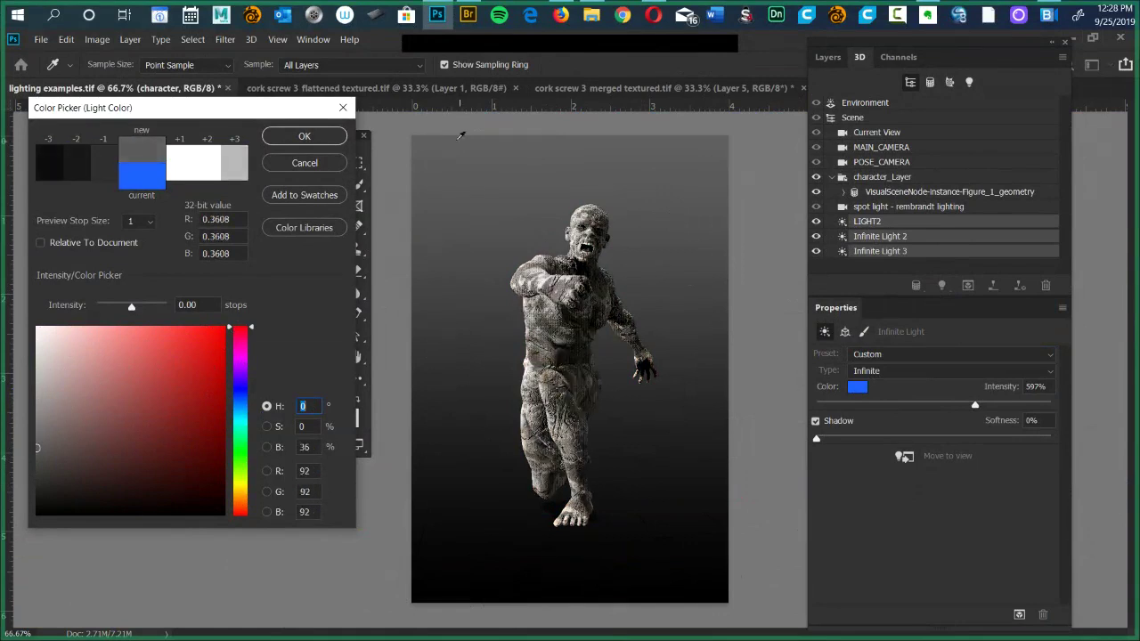
pyautogui.press('Return')
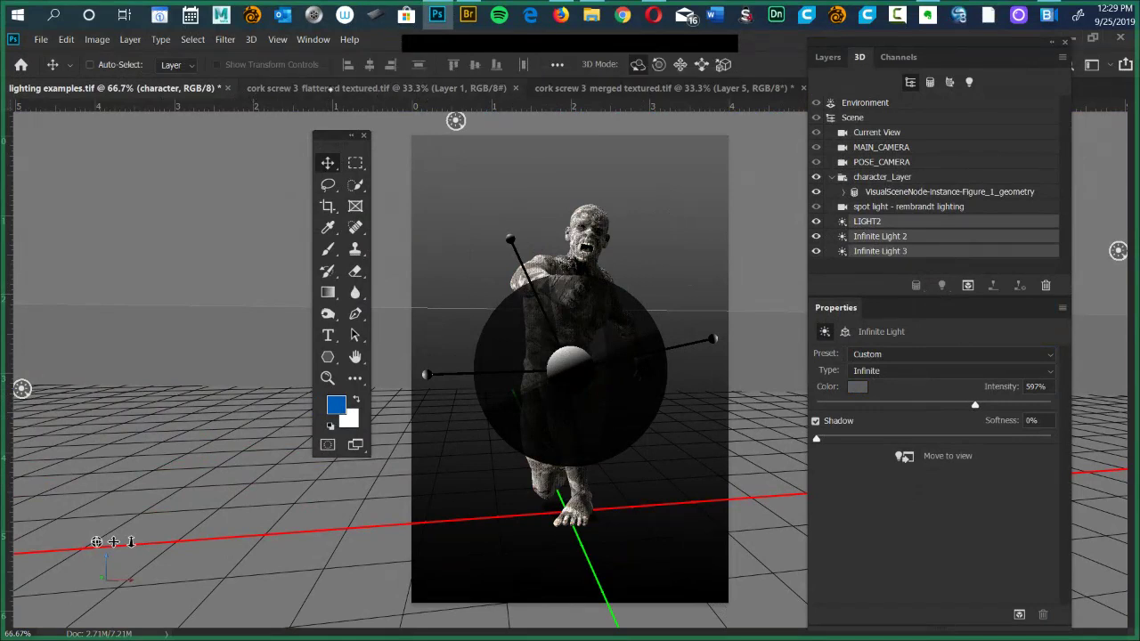
# Examine the lighting on the corkscrew in cork screw 3 flattened textured.tif in full-screen mode, then return to standard screen mode.
pyautogui.click(375, 88)
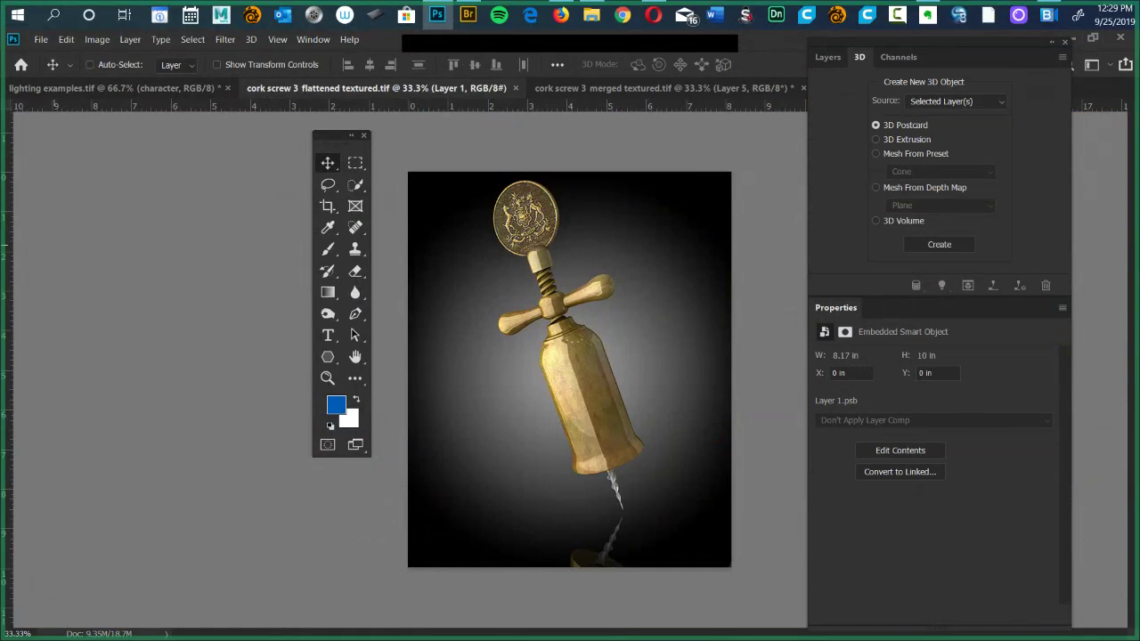
pyautogui.scroll(1, 568, 369)
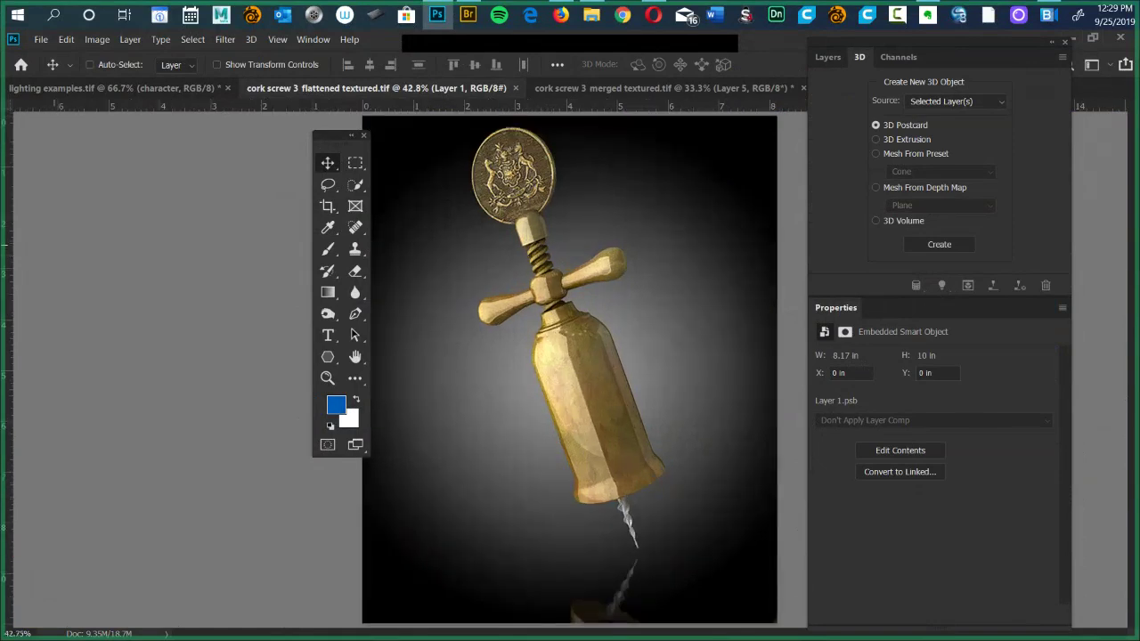
pyautogui.press('f')
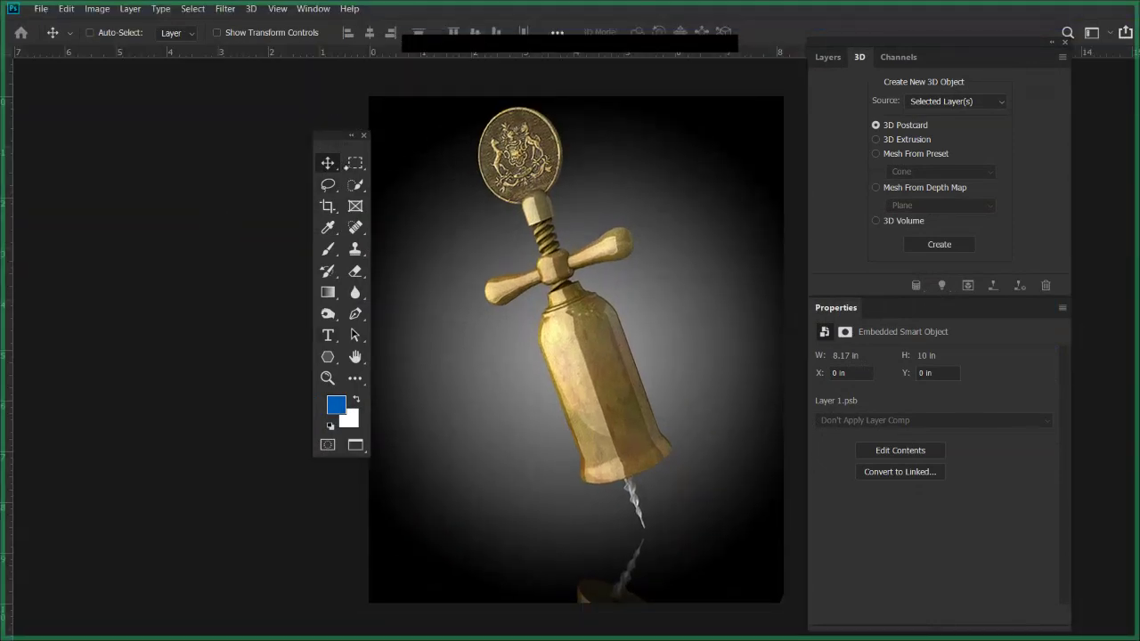
pyautogui.moveTo(338, 134); pyautogui.dragTo(172, 141)
pyautogui.hotkey('ctrl', 'r')
pyautogui.moveTo(587, 282); pyautogui.dragTo(455, 282)
pyautogui.hotkey('ctrl', 'r')
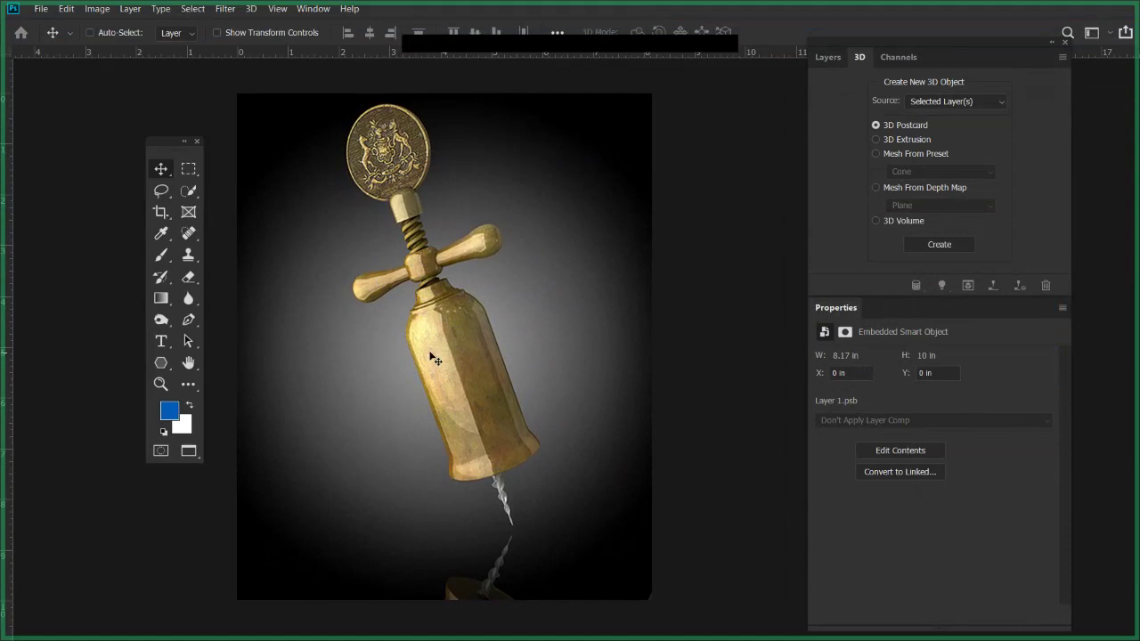
pyautogui.press('f')
pyautogui.hotkey('shift', 'f')
pyautogui.hotkey('shift', 'f')
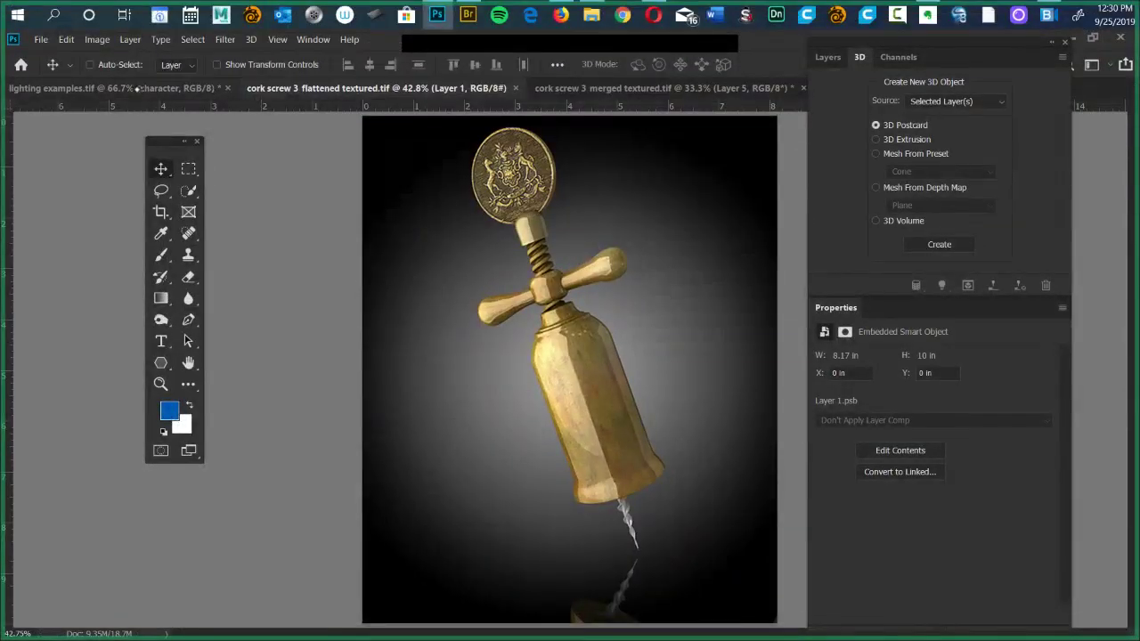
# Show cork screw 3 merged textured.tif enlarged in full-screen mode and remove its vertical guide.
pyautogui.click(133, 88)
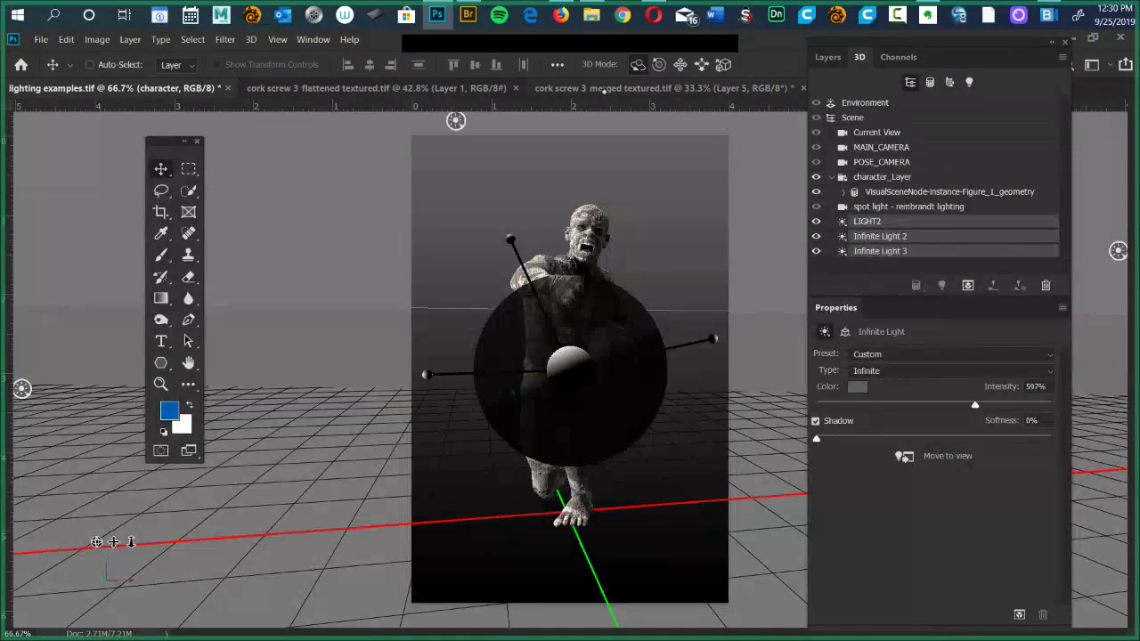
pyautogui.click(606, 90)
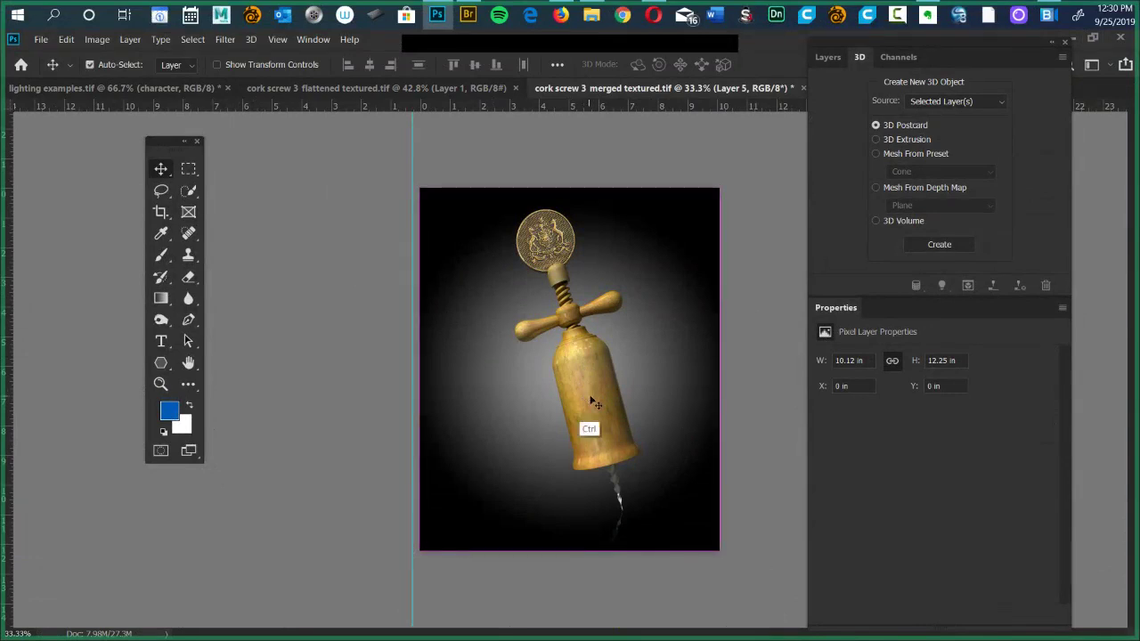
pyautogui.scroll(3, 591, 401)
pyautogui.press('f')
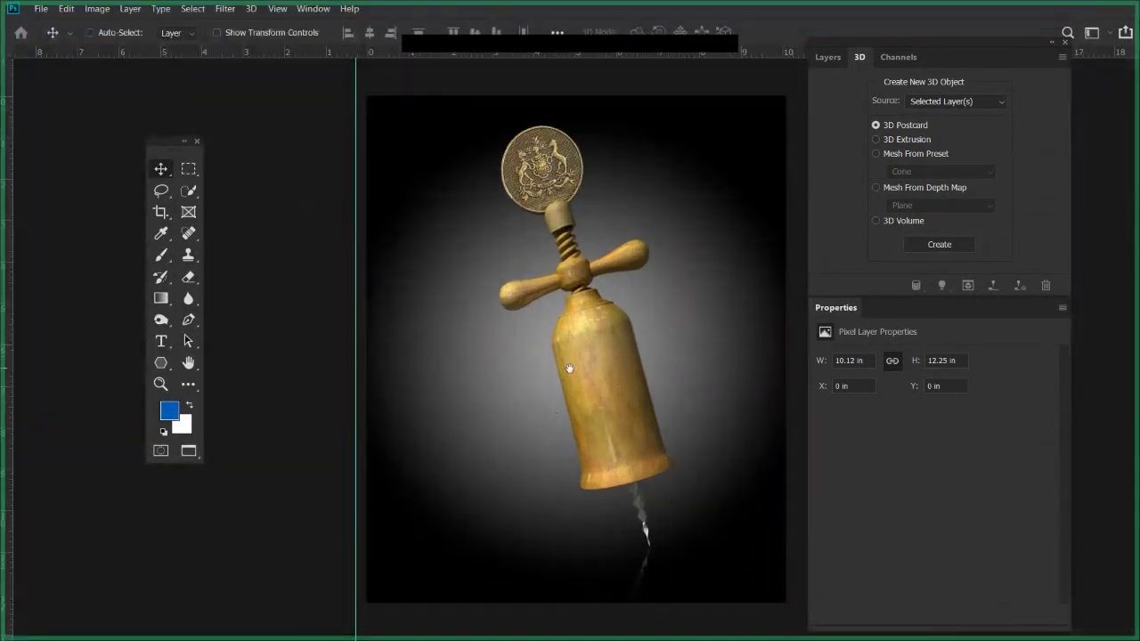
pyautogui.moveTo(614, 372); pyautogui.dragTo(507, 372)
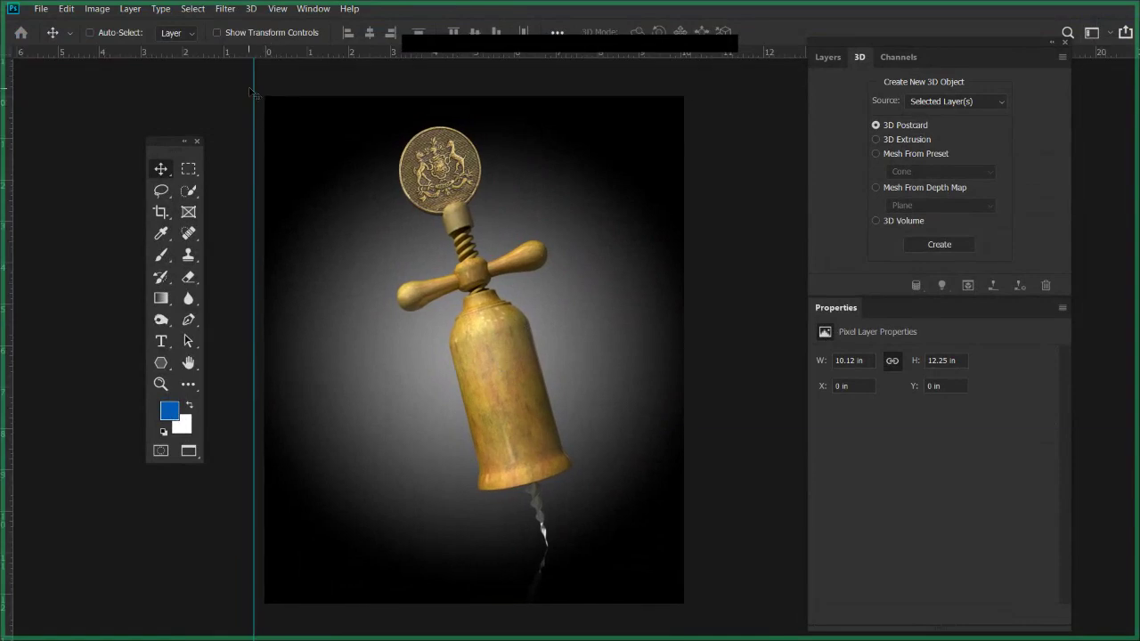
pyautogui.moveTo(254, 90); pyautogui.dragTo(7, 89)
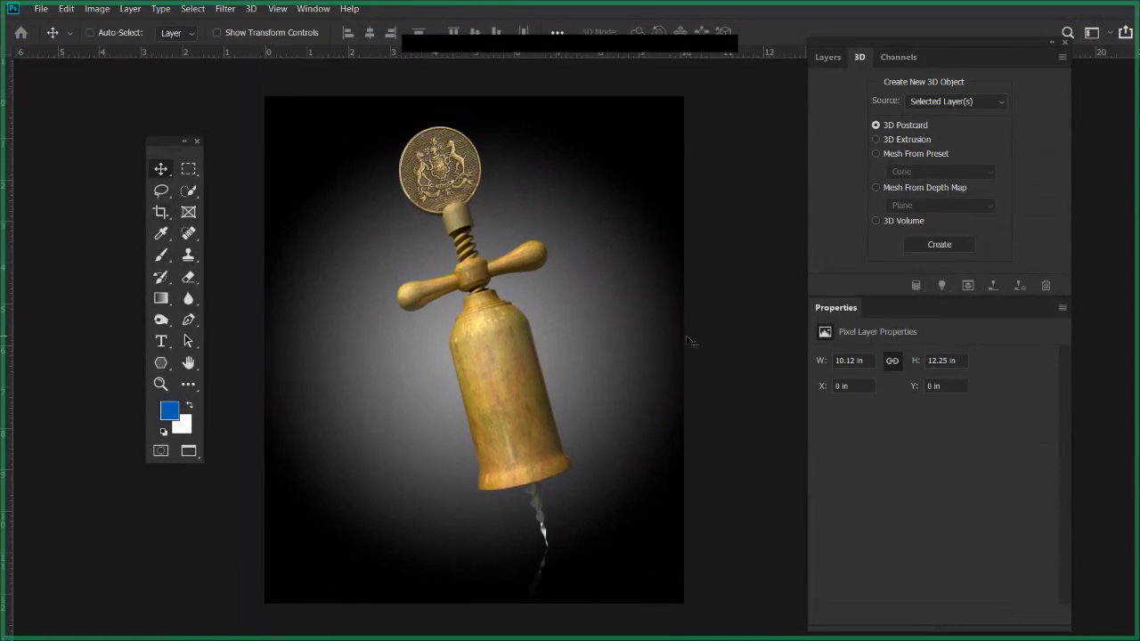
pyautogui.moveTo(547, 356); pyautogui.dragTo(507, 374)
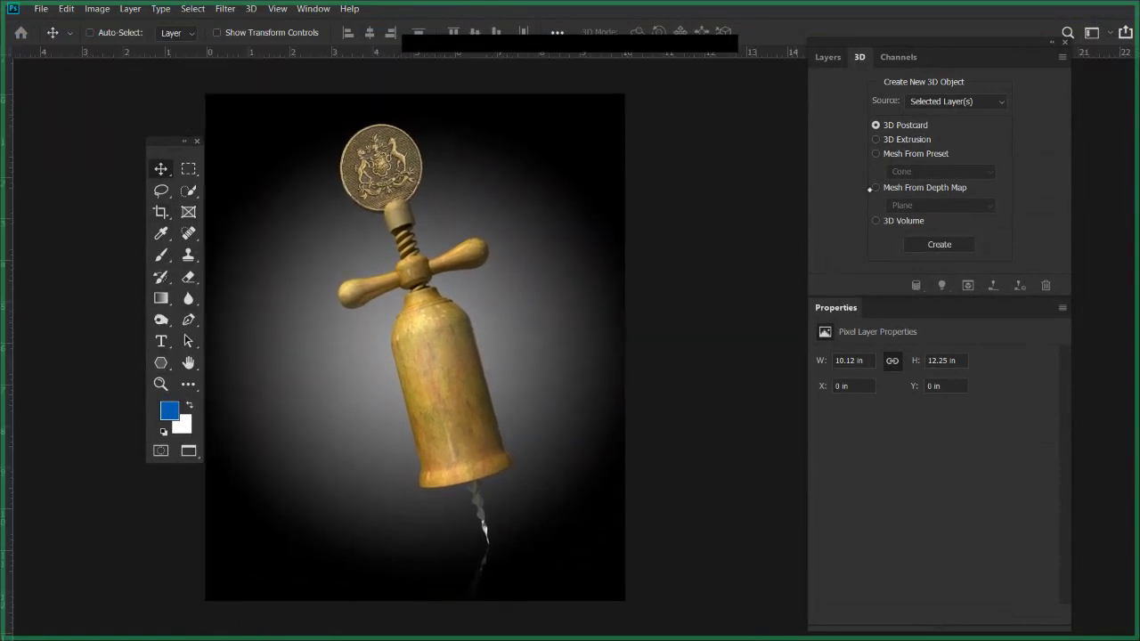
# Hide Layer 5 in the vector shapes copy group and look through the layers beneath it.
pyautogui.click(828, 57)
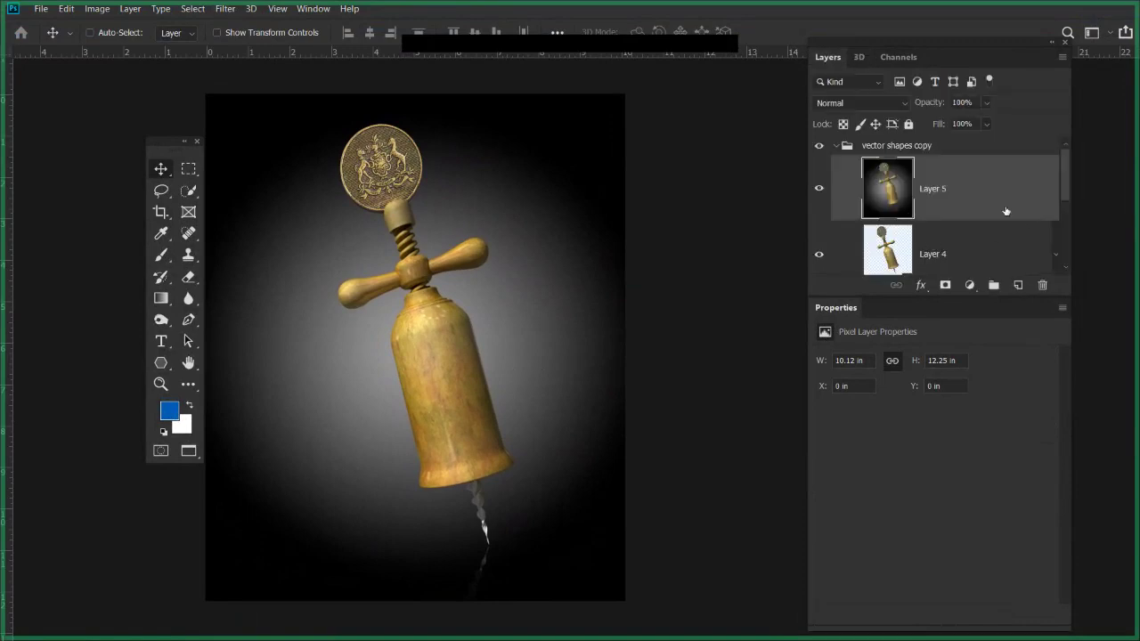
pyautogui.click(819, 188)
pyautogui.scroll(-5, 1048, 251)
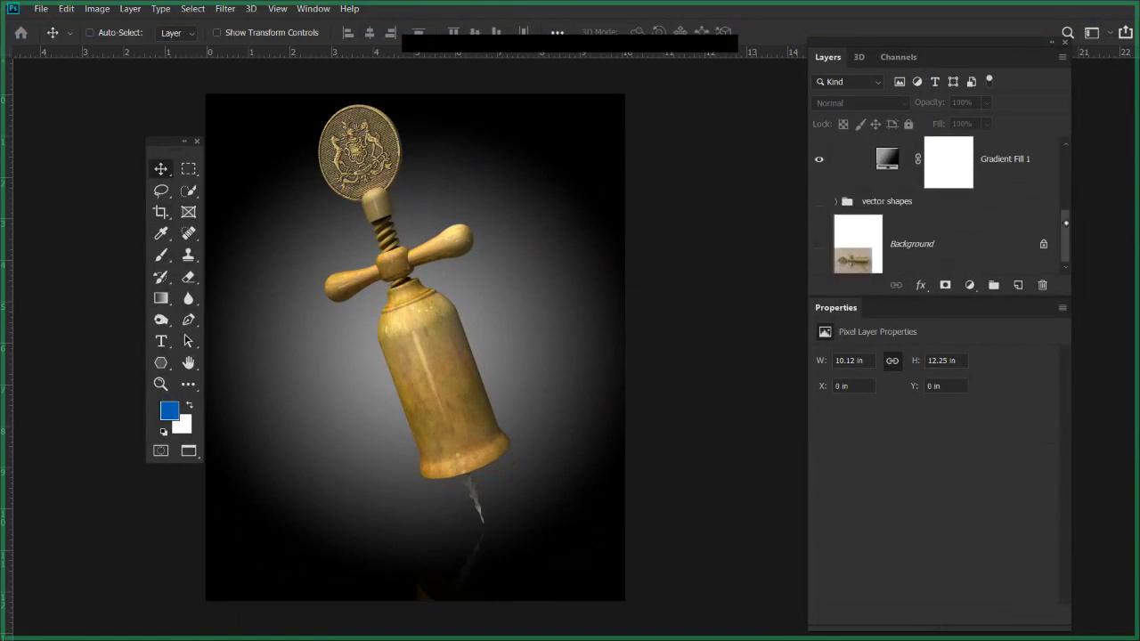
pyautogui.moveTo(1064, 234); pyautogui.dragTo(1074, 186)
# Select the 3D layer Layer 4, close the secondary 3D view and move the toolbox clear of the corkscrew.
pyautogui.click(944, 221)
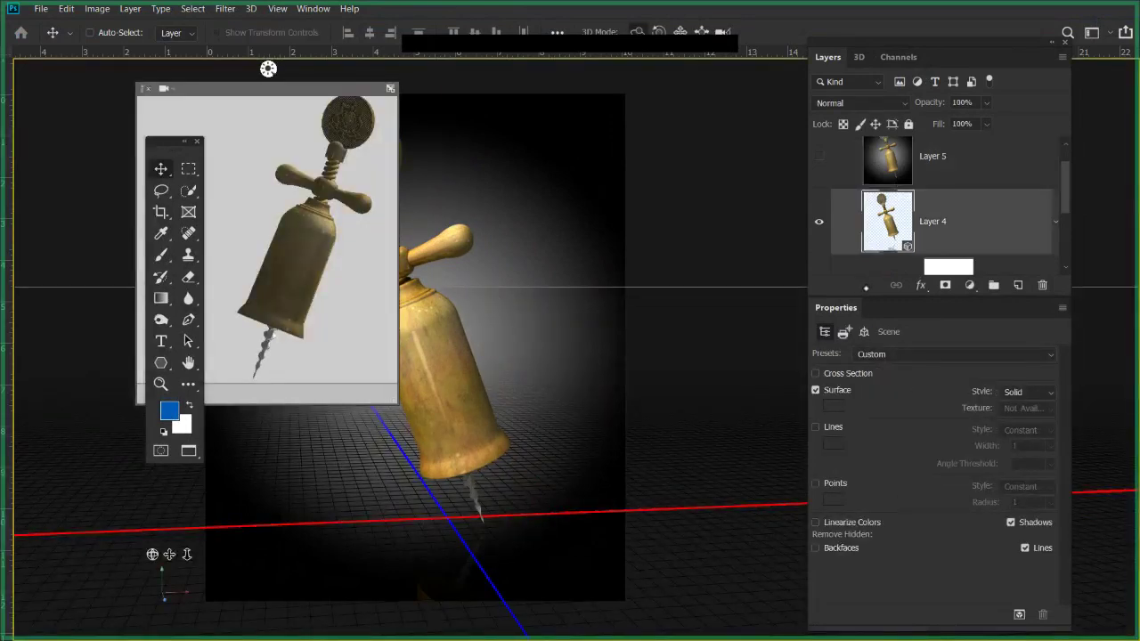
pyautogui.click(148, 88)
pyautogui.moveTo(161, 141); pyautogui.dragTo(145, 278)
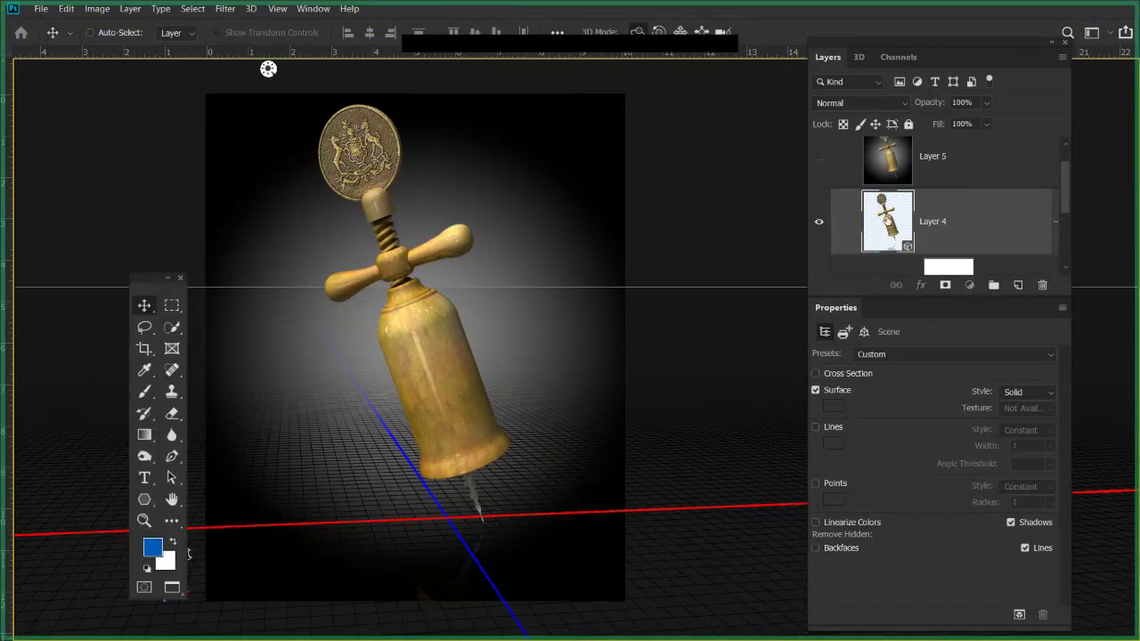
# Select the cork screw group in the 3D scene and rotate it about its X axis to about 172.4°.
pyautogui.click(860, 57)
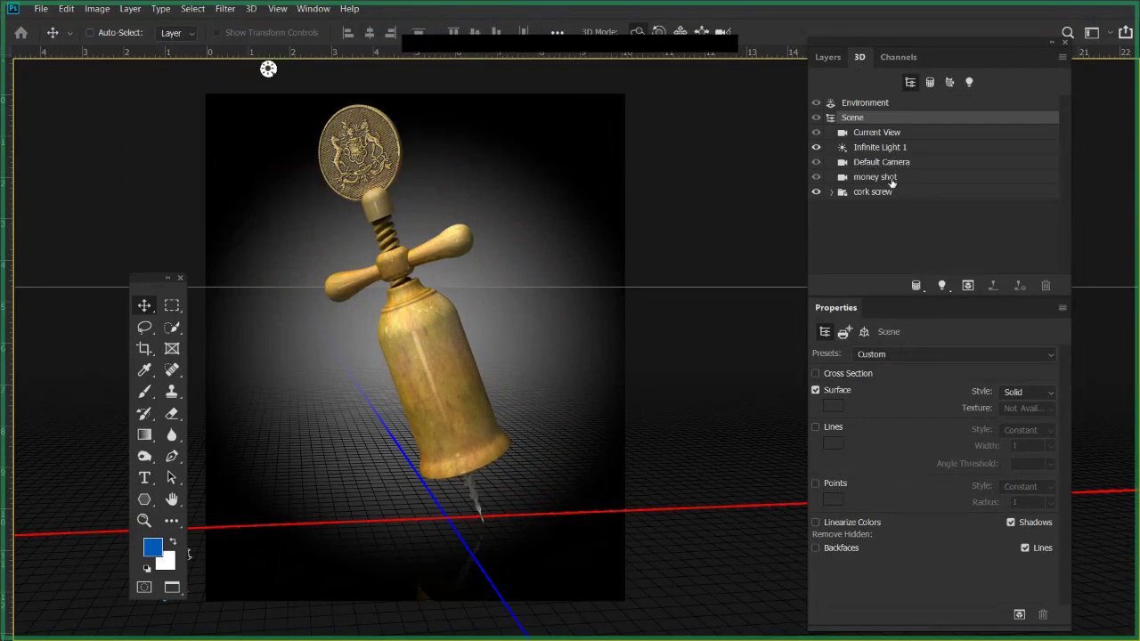
pyautogui.click(878, 195)
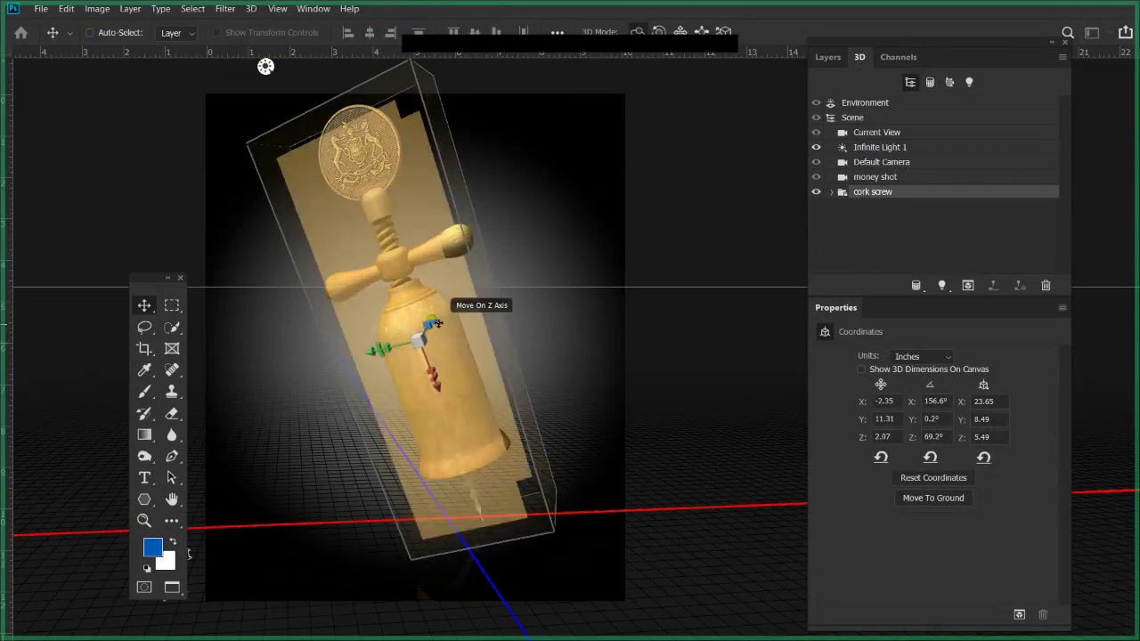
pyautogui.moveTo(437, 323); pyautogui.dragTo(423, 381)
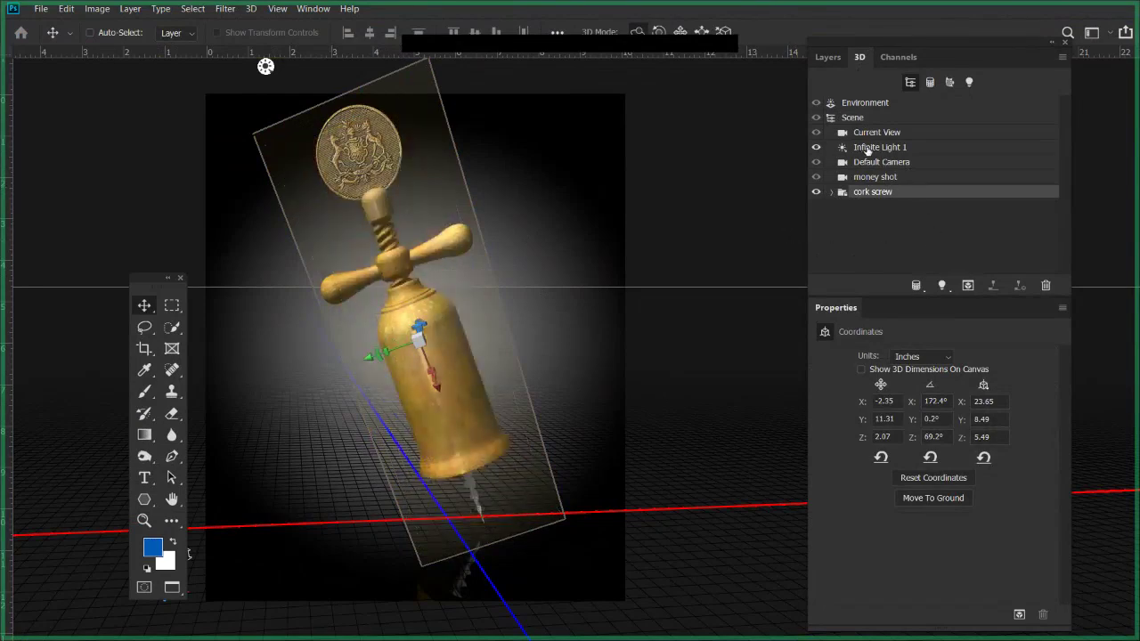
# Redirect Infinite Light 1 to about 107.5° on X, 7° on Y and -87.9° on Z.
pyautogui.click(861, 147)
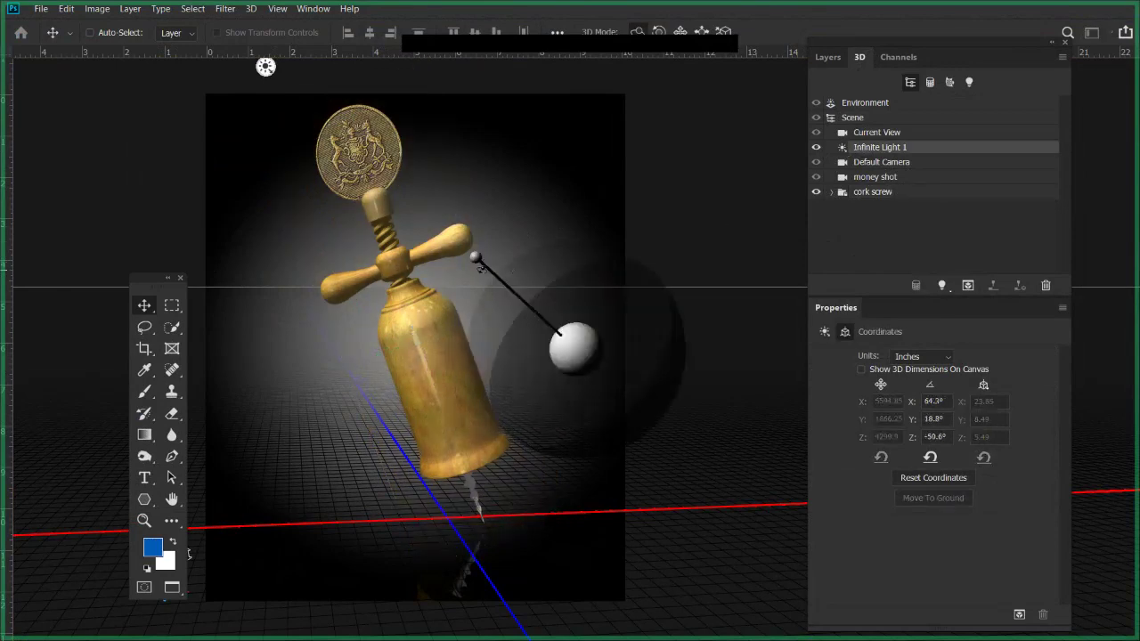
pyautogui.moveTo(479, 263)
pyautogui.mouseDown()
pyautogui.moveTo(466, 315)
pyautogui.moveTo(519, 448)
pyautogui.moveTo(455, 320)
pyautogui.moveTo(515, 223)
pyautogui.moveTo(417, 332)
pyautogui.moveTo(422, 383)
pyautogui.moveTo(449, 389)
pyautogui.moveTo(414, 361)
pyautogui.moveTo(490, 335)
pyautogui.moveTo(378, 343)
pyautogui.moveTo(381, 356)
pyautogui.moveTo(350, 350)
pyautogui.moveTo(387, 353)
pyautogui.moveTo(365, 351)
pyautogui.mouseUp()
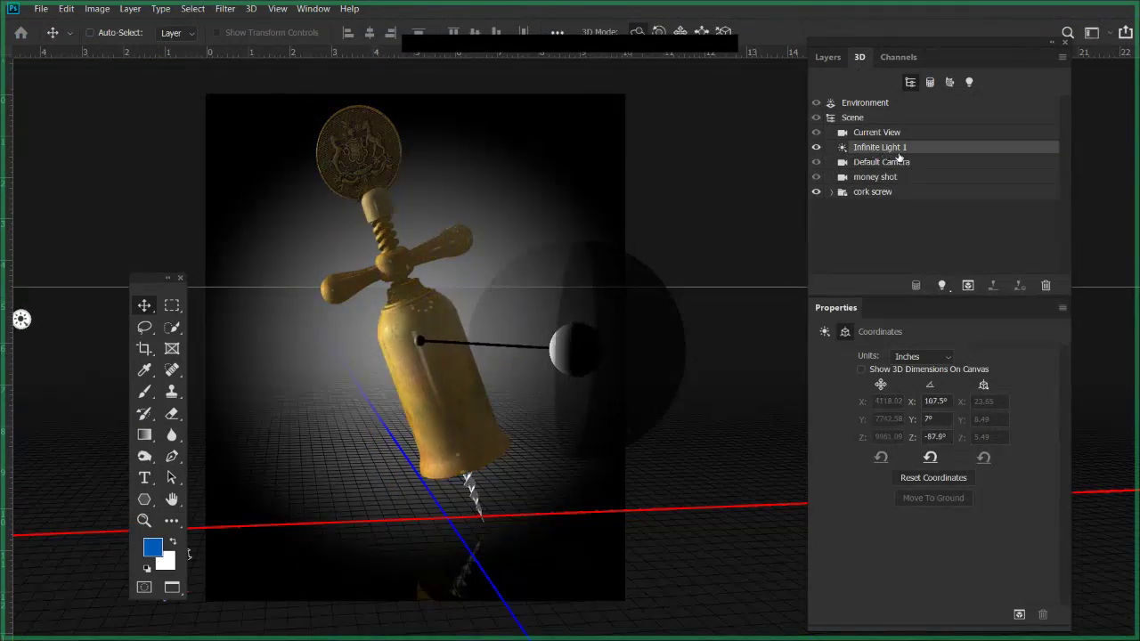
# Open the environment's IBL texture for editing and examine its pattern of light spots.
pyautogui.click(862, 104)
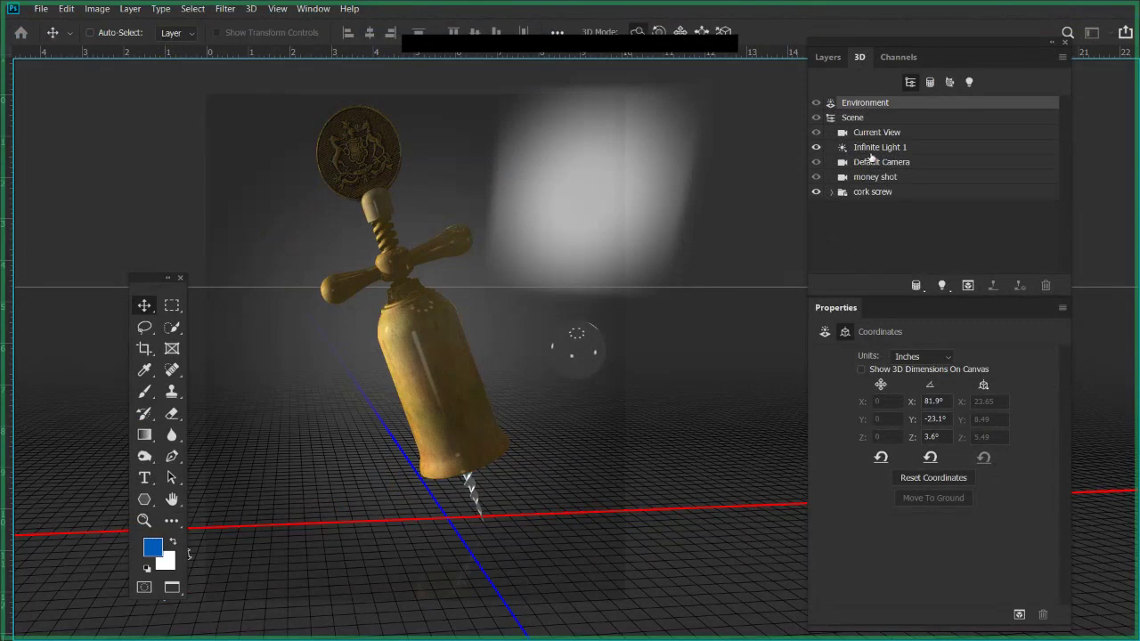
pyautogui.click(825, 331)
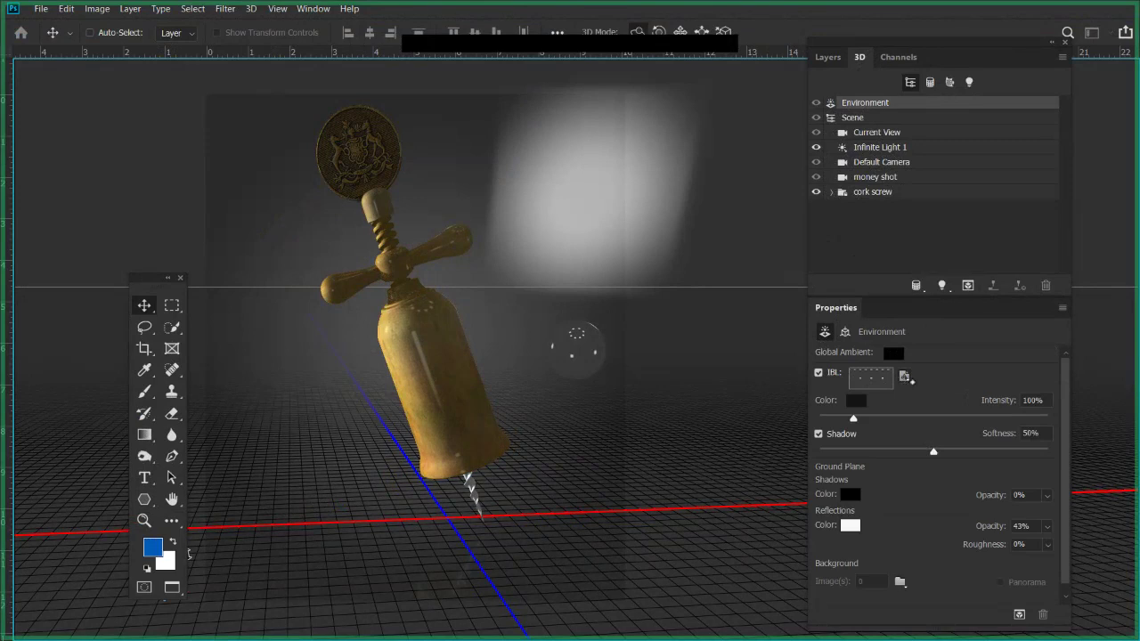
pyautogui.click(904, 376)
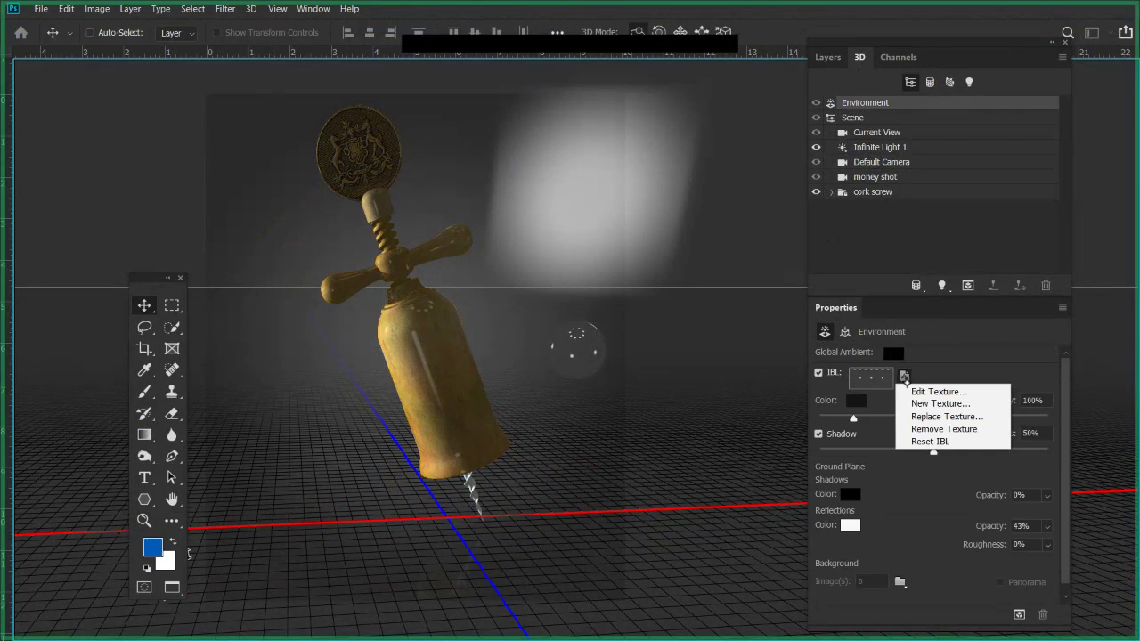
pyautogui.click(933, 392)
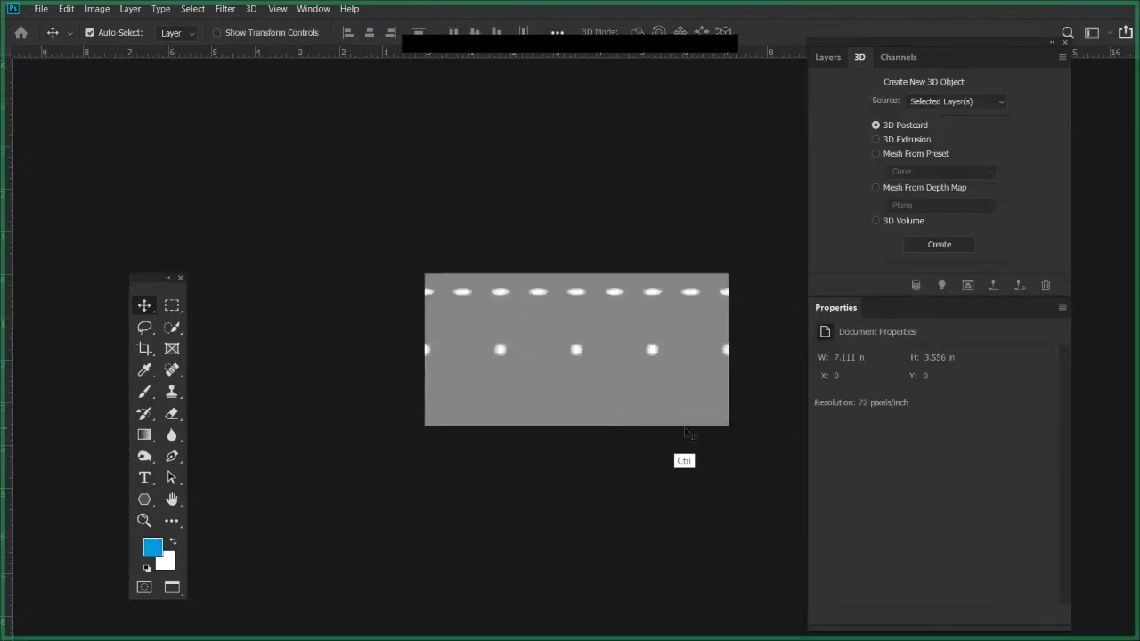
pyautogui.hotkey('ctrl', '+')
pyautogui.hotkey('ctrl', '+')
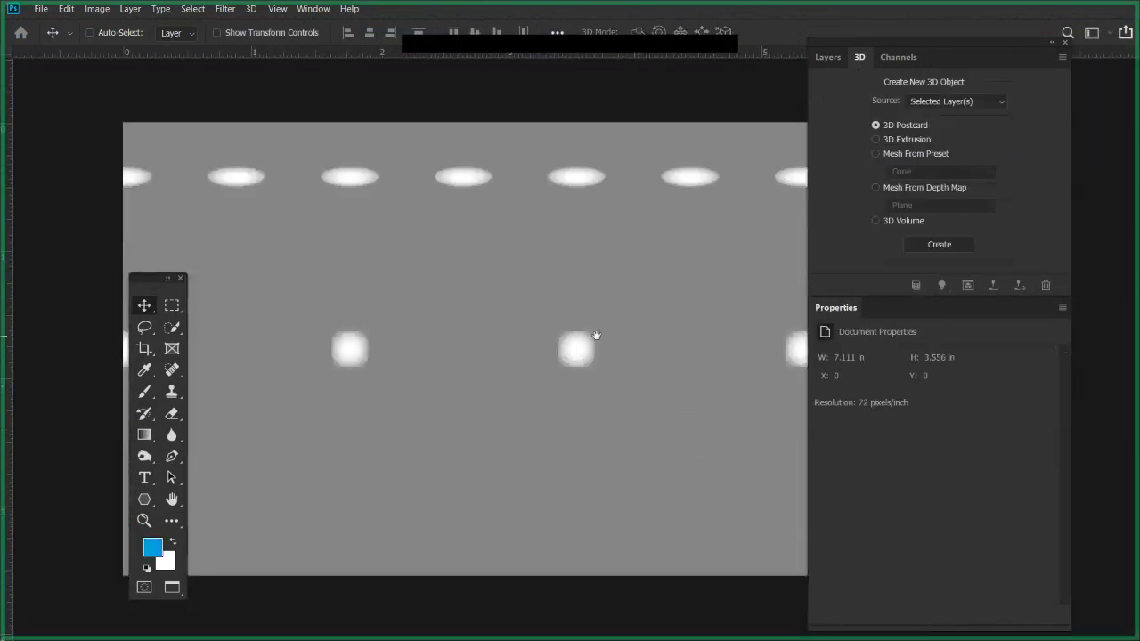
pyautogui.moveTo(395, 338); pyautogui.dragTo(534, 349)
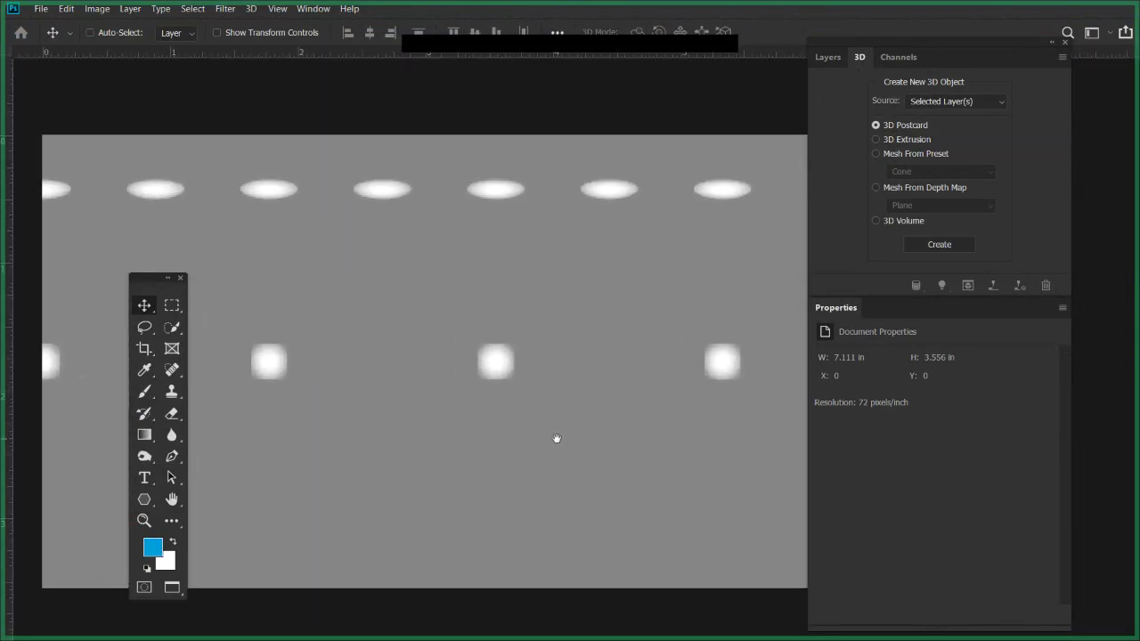
pyautogui.moveTo(555, 440); pyautogui.dragTo(526, 370)
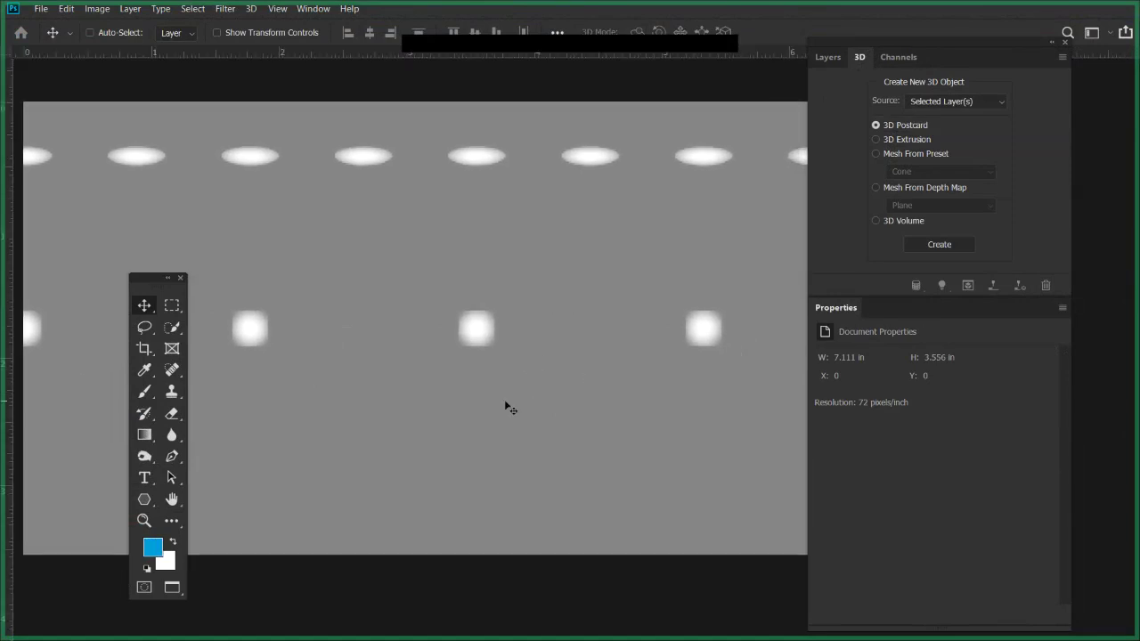
pyautogui.moveTo(475, 363)
pyautogui.mouseDown()
pyautogui.moveTo(511, 392)
pyautogui.moveTo(479, 382)
pyautogui.mouseUp()
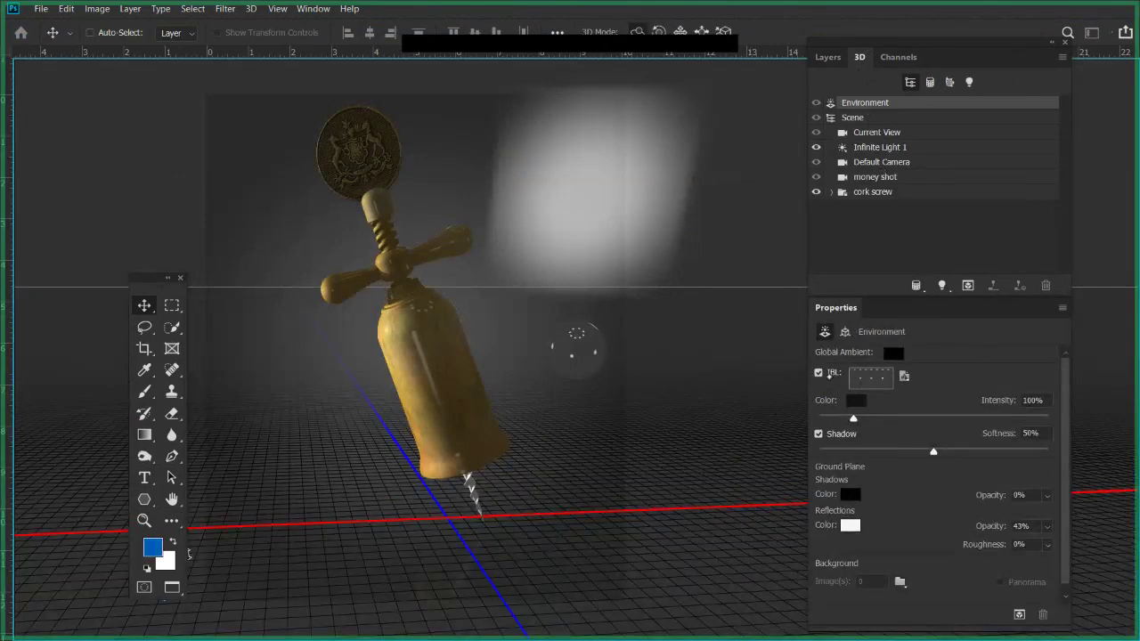
# Toggle the environment's image-based light off and on to compare its effect, and review the IBL texture options.
pyautogui.click(818, 373)
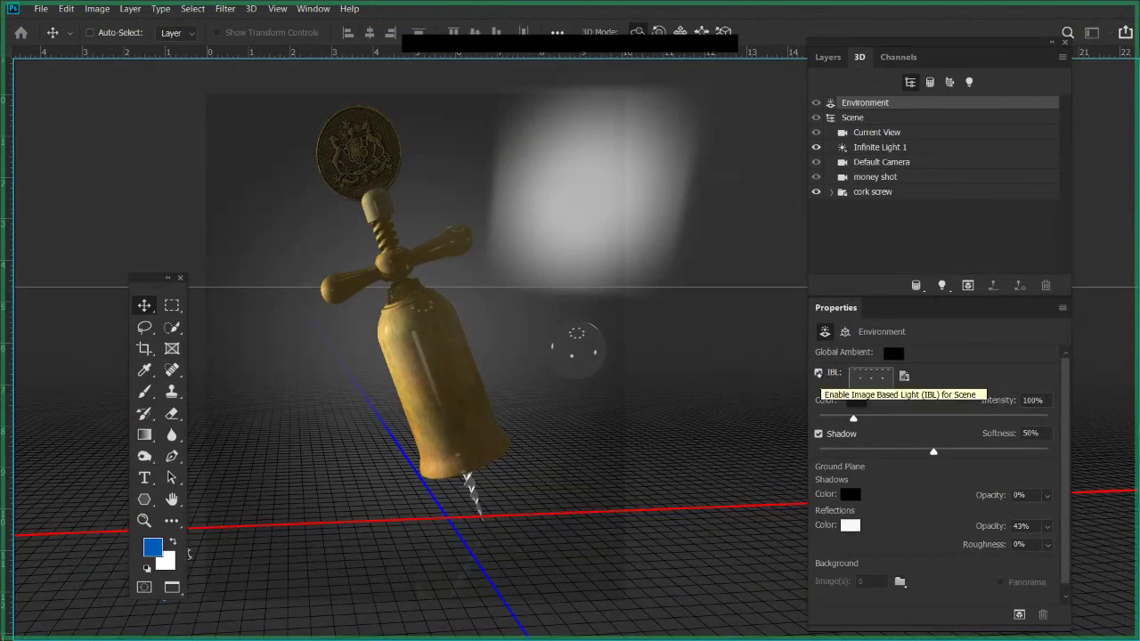
pyautogui.click(818, 373)
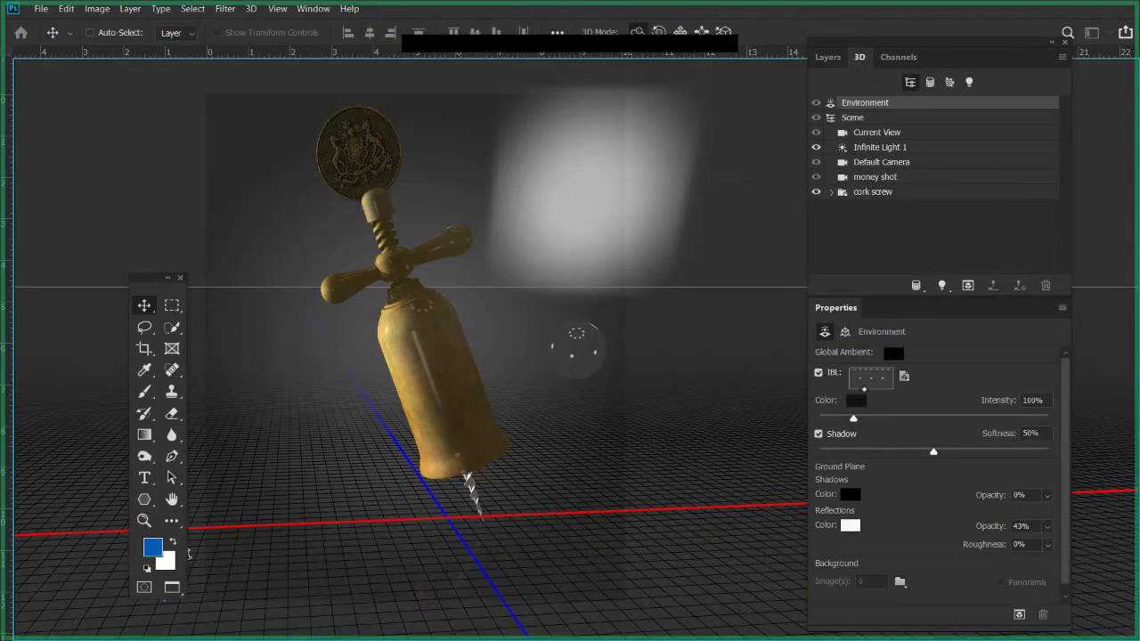
pyautogui.click(904, 376)
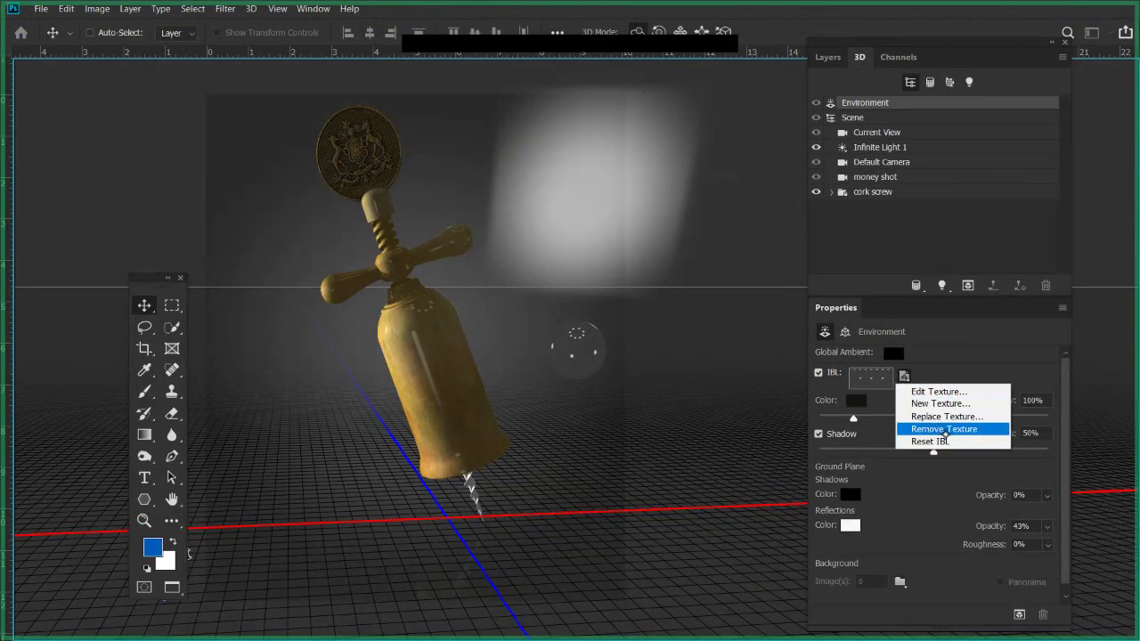
pyautogui.click(976, 365)
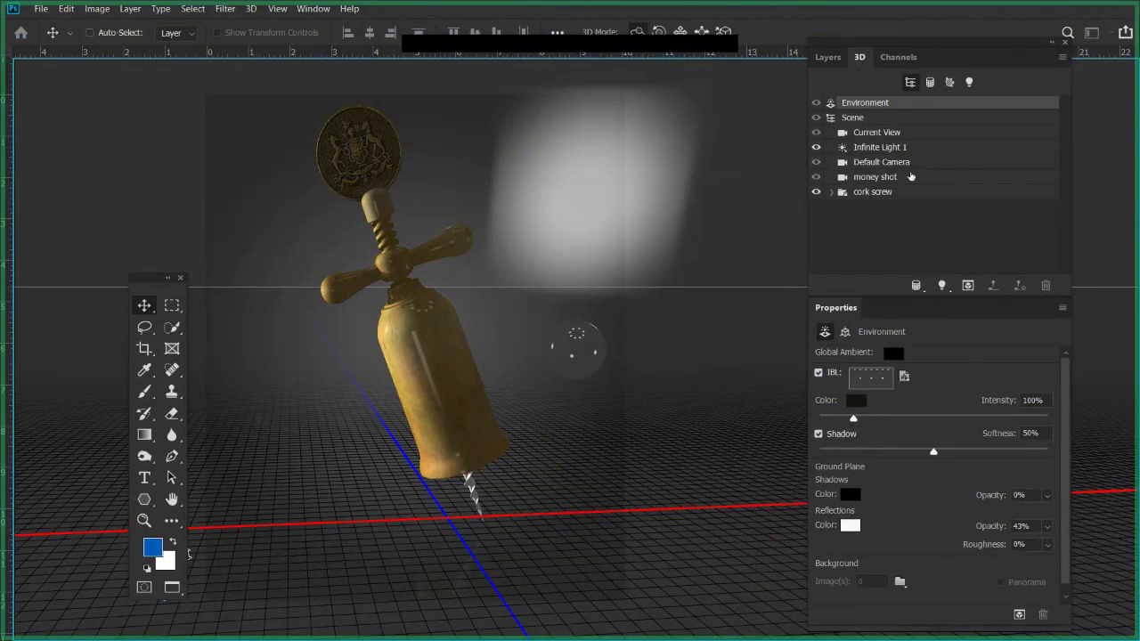
# Check the Infinite Light 1 settings, compare the corkscrew with and without the environment's image-based light, and leave IBL disabled.
pyautogui.click(880, 148)
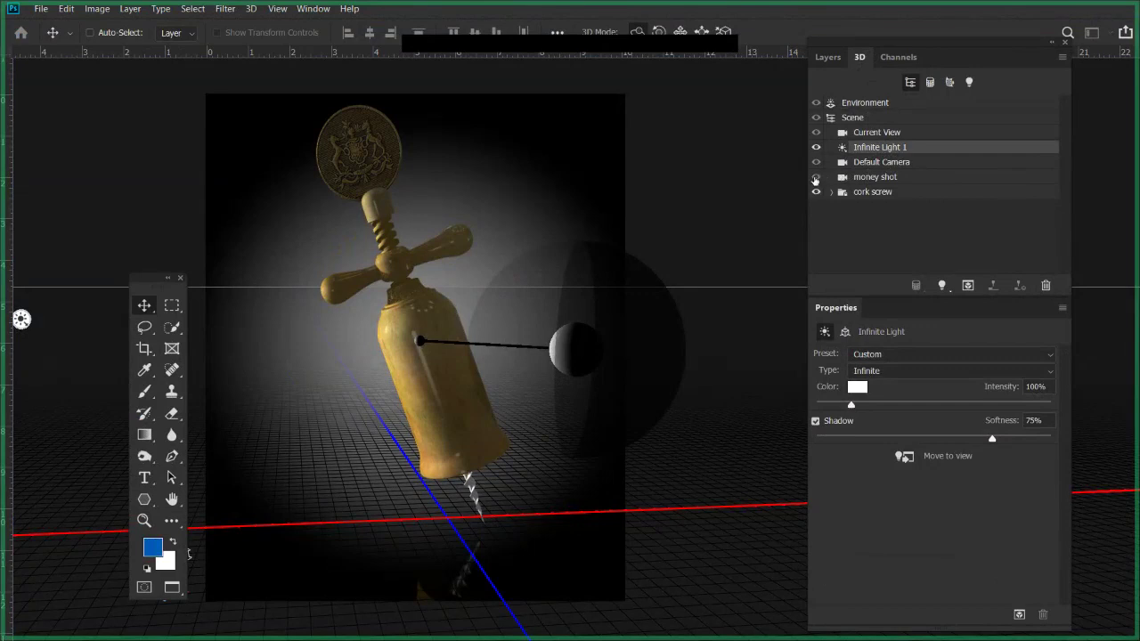
pyautogui.click(863, 104)
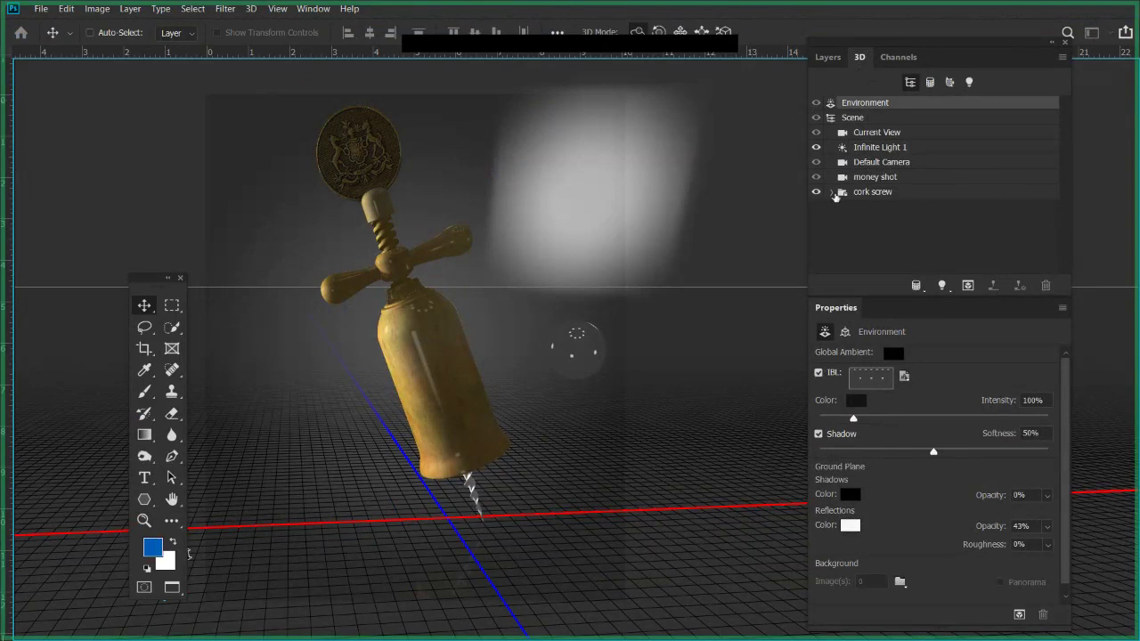
pyautogui.click(819, 374)
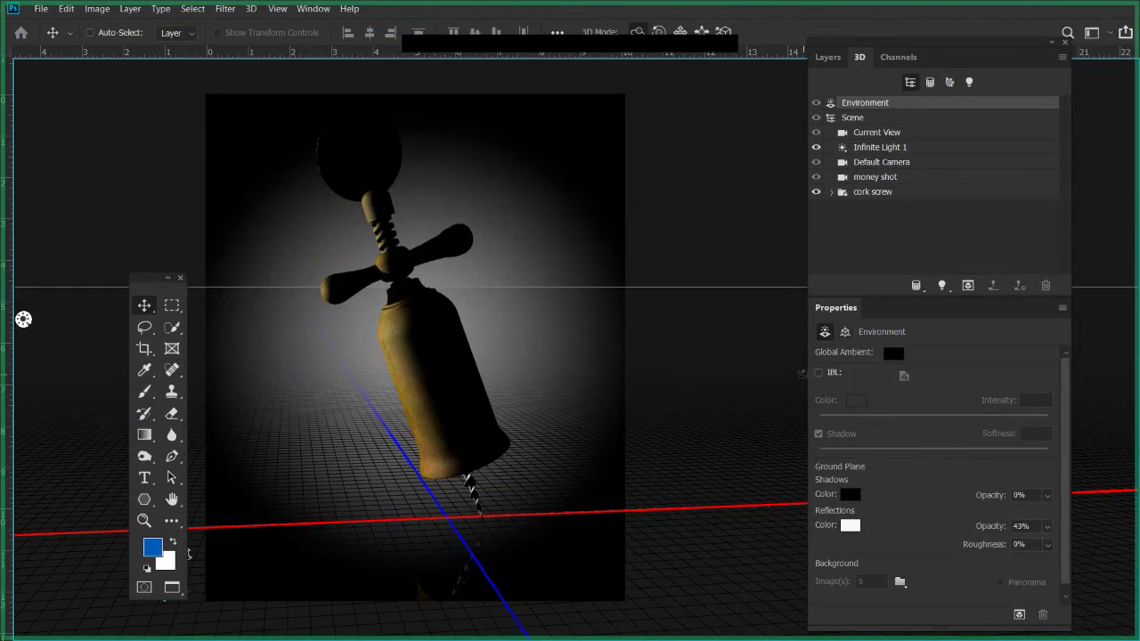
pyautogui.click(819, 373)
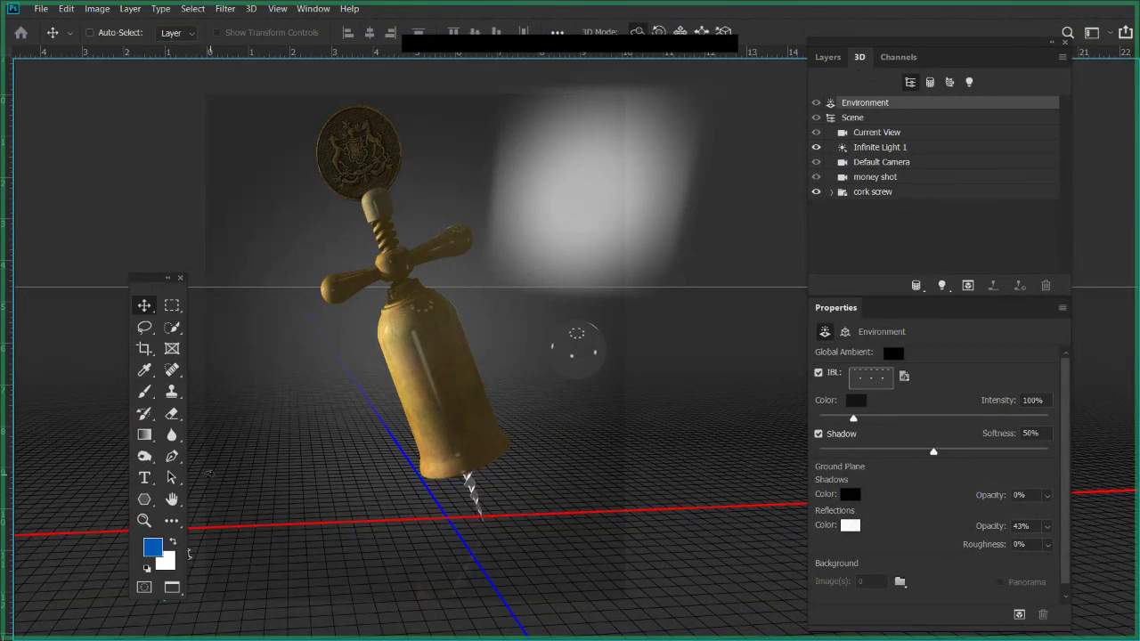
pyautogui.click(818, 372)
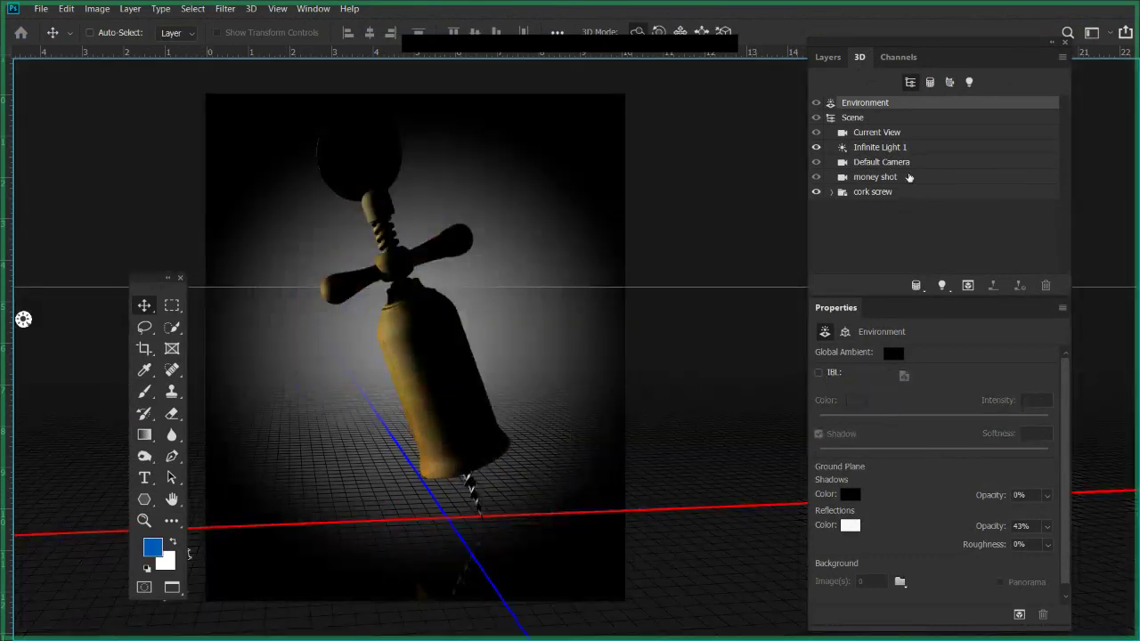
# Turn Infinite Light 1 toward the front of the corkscrew so it lights the medallion, and review the environment's ground plane settings.
pyautogui.click(882, 149)
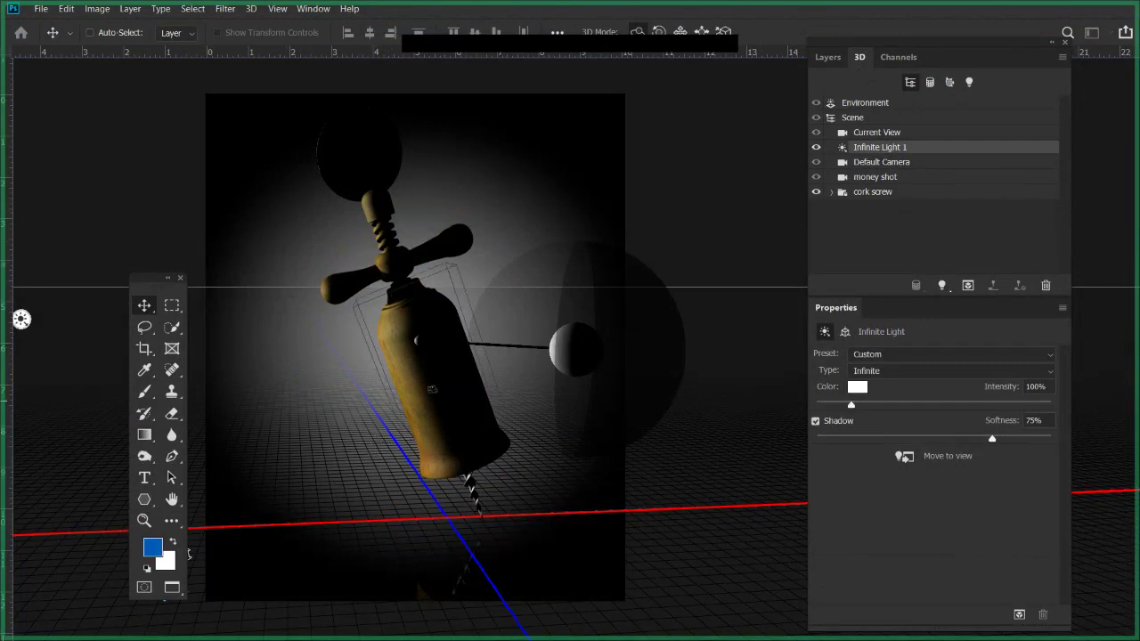
pyautogui.moveTo(21, 319); pyautogui.dragTo(22, 279)
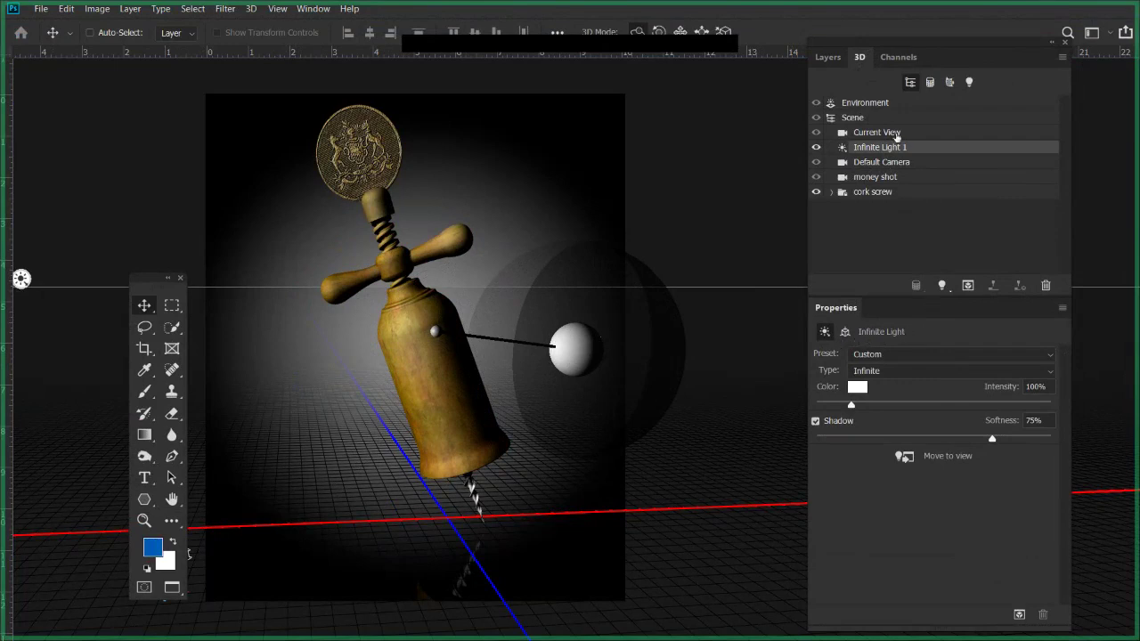
pyautogui.click(860, 104)
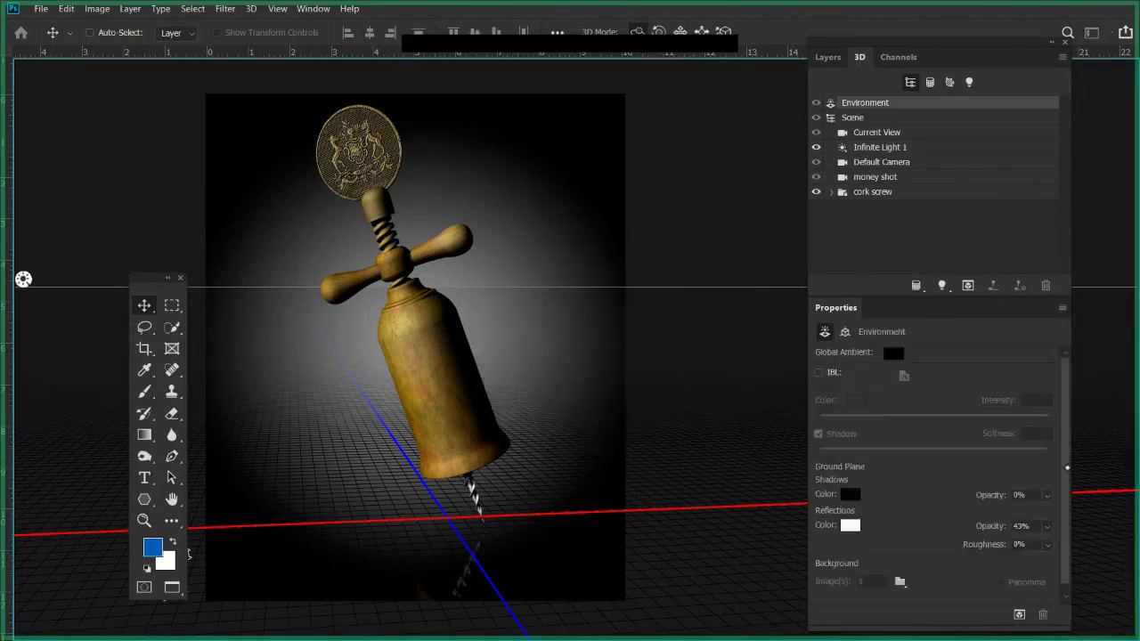
pyautogui.scroll(-1, 1066, 477)
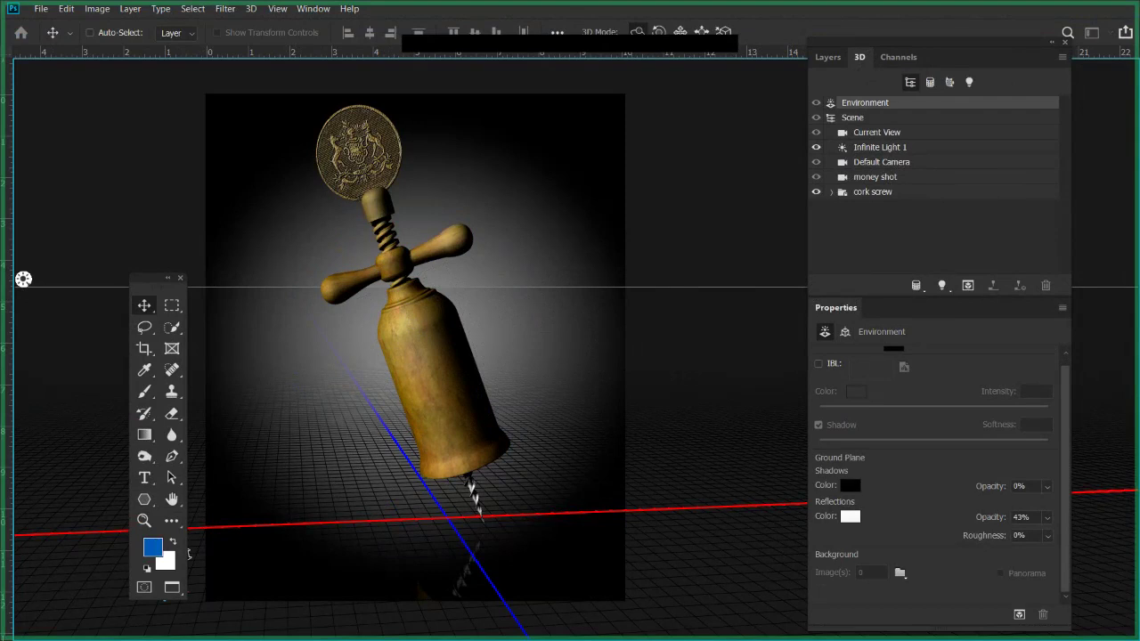
# Turn Infinite Light 1 back toward the corkscrew's side and raise its intensity to 178%.
pyautogui.click(879, 147)
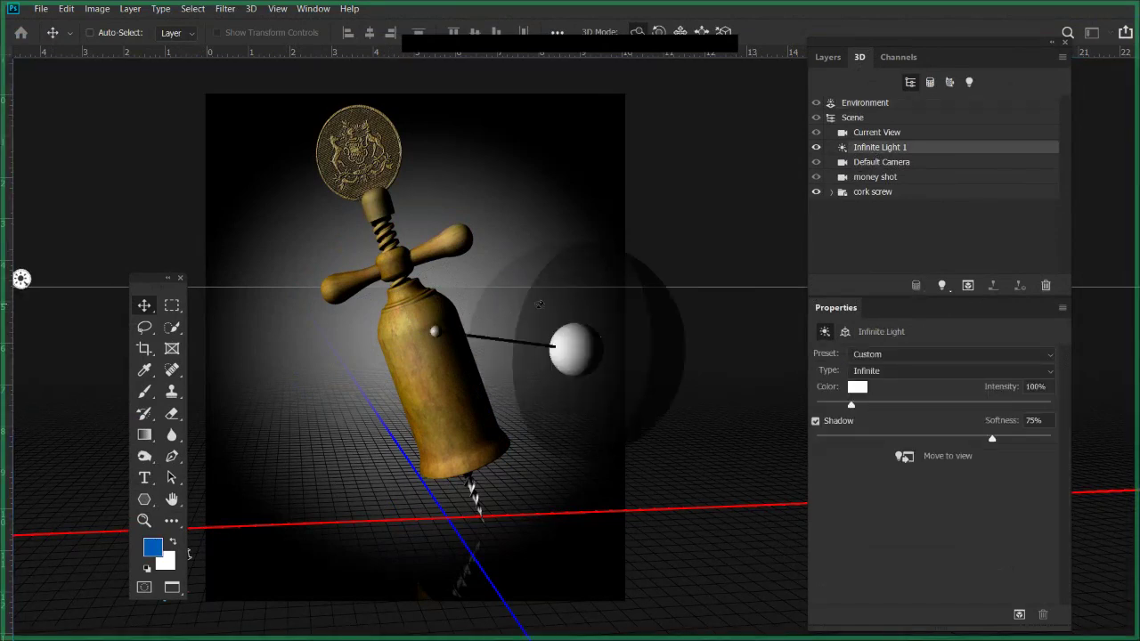
pyautogui.moveTo(449, 340)
pyautogui.mouseDown()
pyautogui.moveTo(349, 338)
pyautogui.moveTo(440, 326)
pyautogui.moveTo(403, 333)
pyautogui.mouseUp()
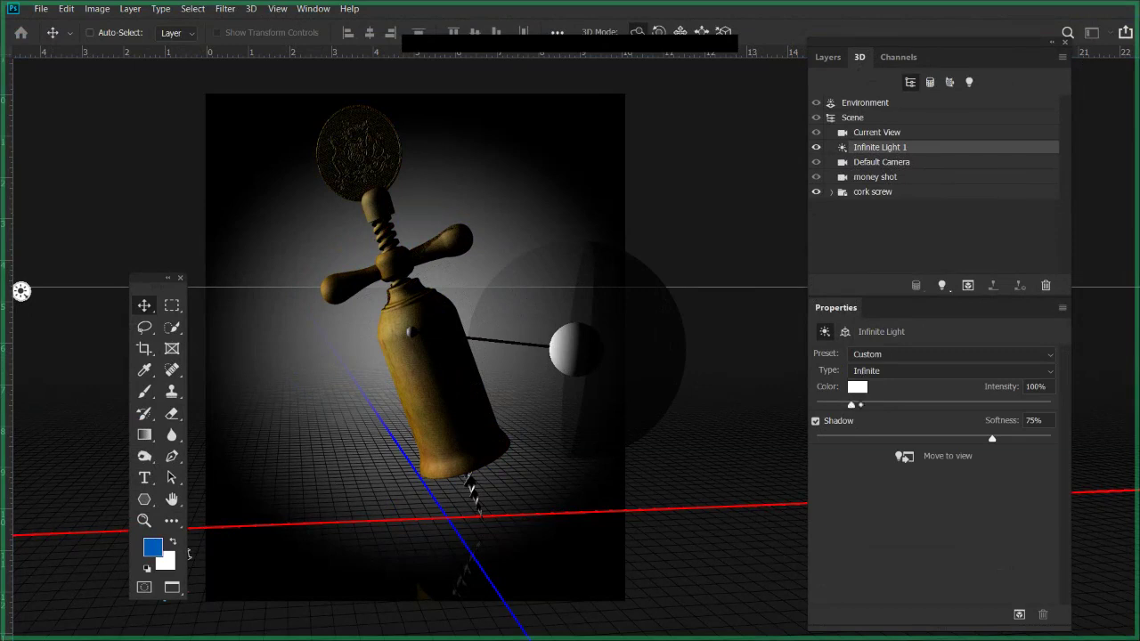
pyautogui.moveTo(854, 406)
pyautogui.mouseDown()
pyautogui.moveTo(967, 407)
pyautogui.moveTo(840, 403)
pyautogui.moveTo(872, 405)
pyautogui.mouseUp()
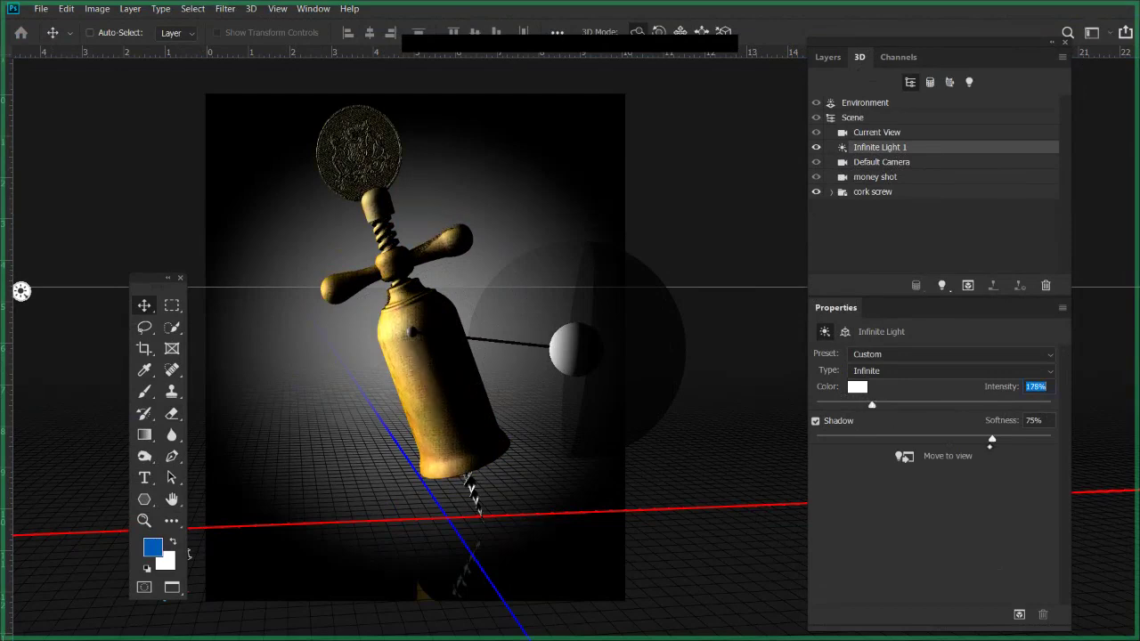
# Set the shadow softness of Infinite Light 1 to 0%.
pyautogui.click(1034, 423)
pyautogui.write('0')
pyautogui.press('Return')
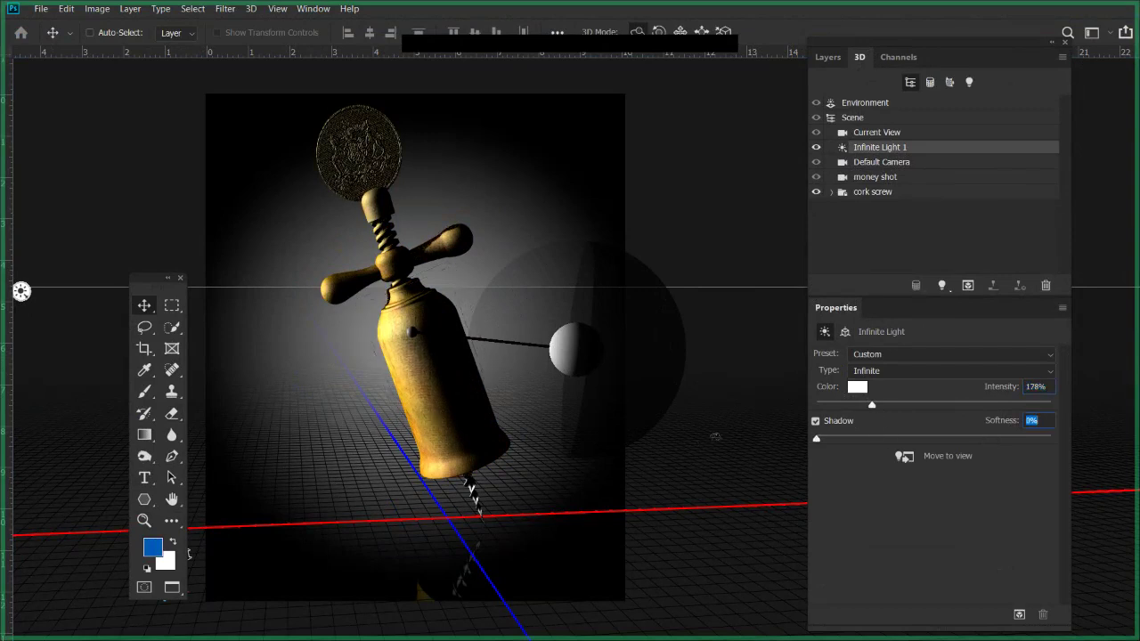
pyautogui.click(563, 350)
pyautogui.click(563, 349)
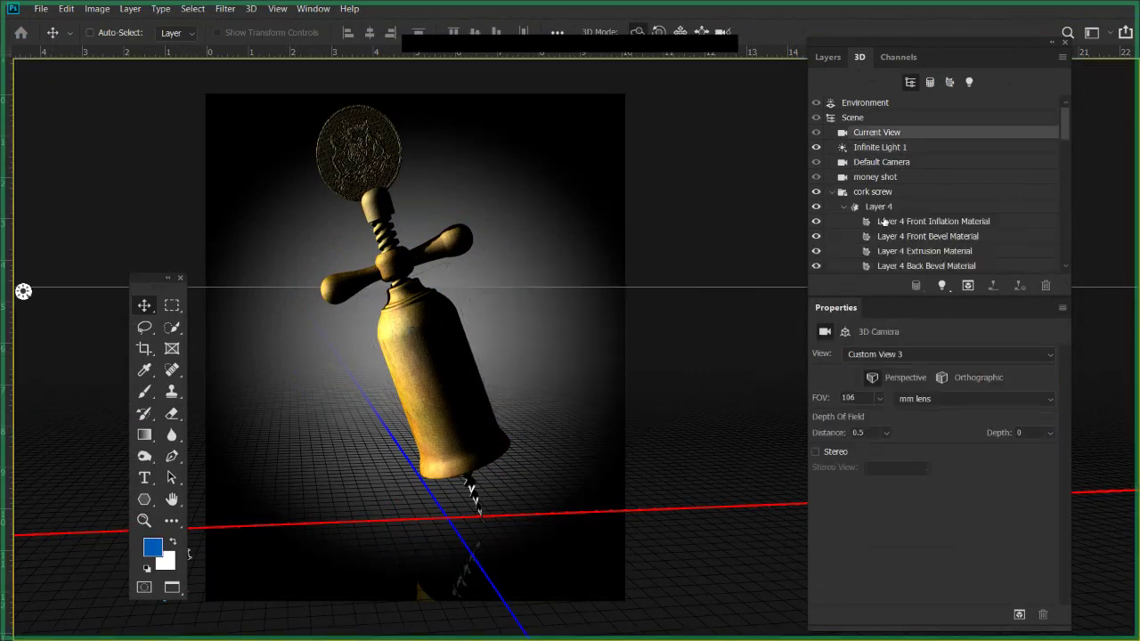
# Re-aim Infinite Light 1 slightly, set its shadow softness to 64% and examine the shadows around the corkscrew's handle and neck.
pyautogui.click(893, 149)
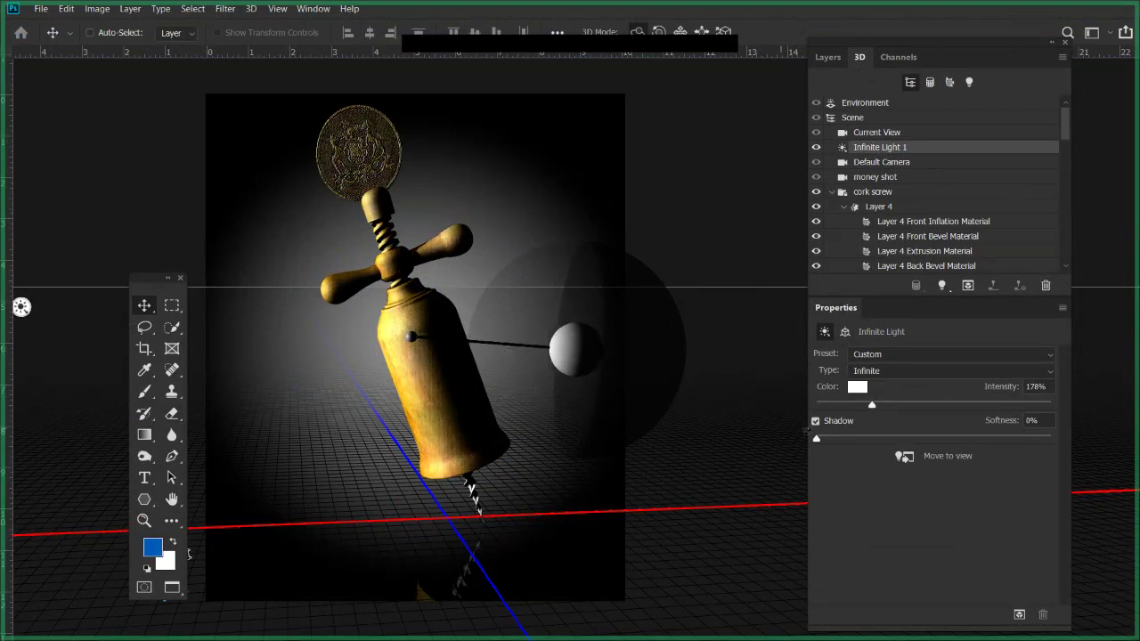
pyautogui.moveTo(817, 438); pyautogui.dragTo(967, 438)
pyautogui.hotkey('ctrl', '+')
pyautogui.hotkey('ctrl', '+')
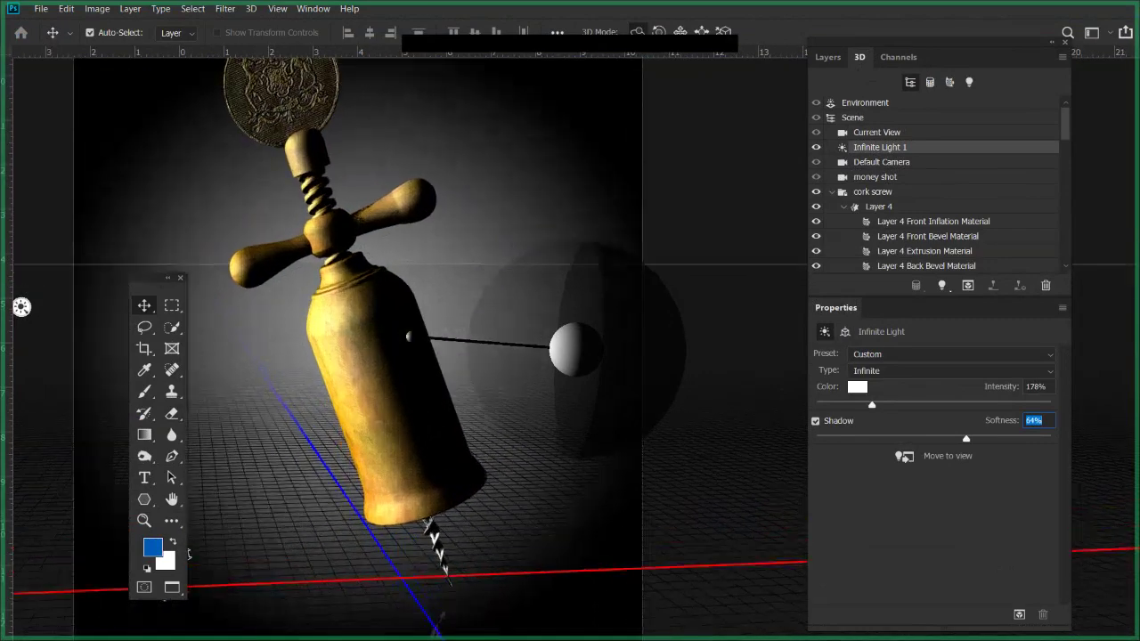
pyautogui.scroll(10, 753, 385)
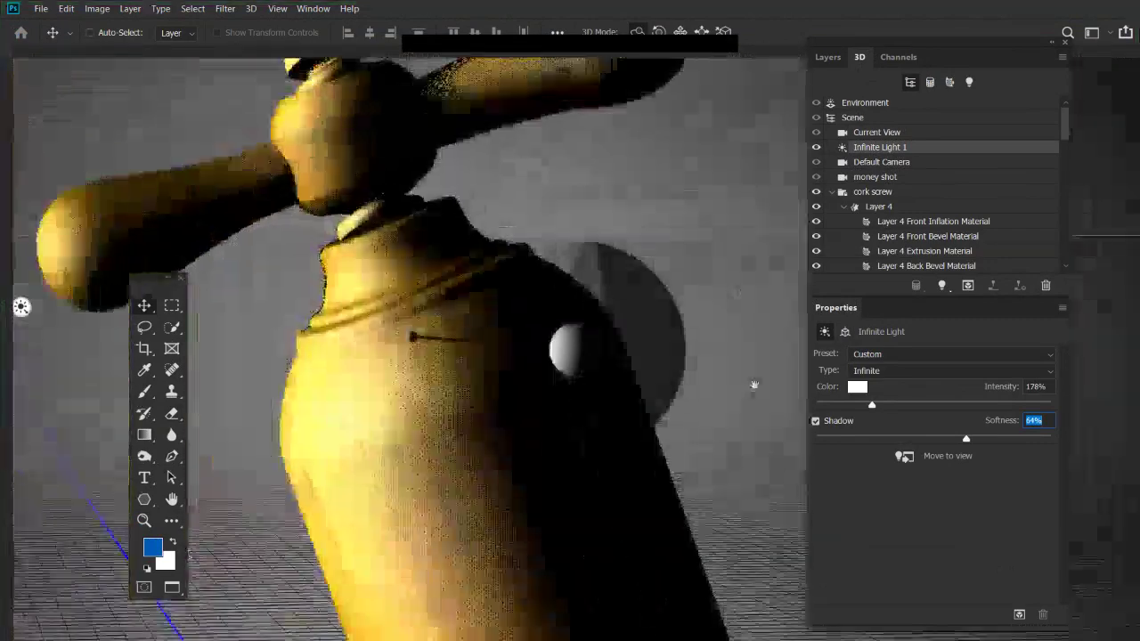
pyautogui.moveTo(754, 385); pyautogui.dragTo(624, 382)
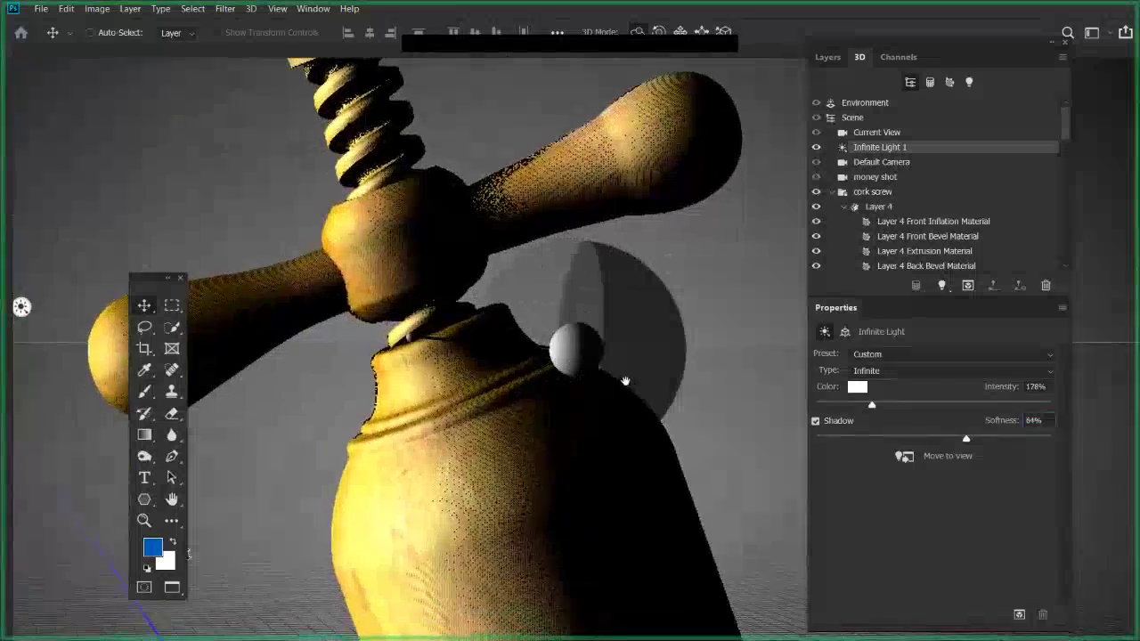
# Compare the shadow edges on the corkscrew with Infinite Light 1's shadow softness at 0% and at 100%.
pyautogui.moveTo(968, 439); pyautogui.dragTo(816, 438)
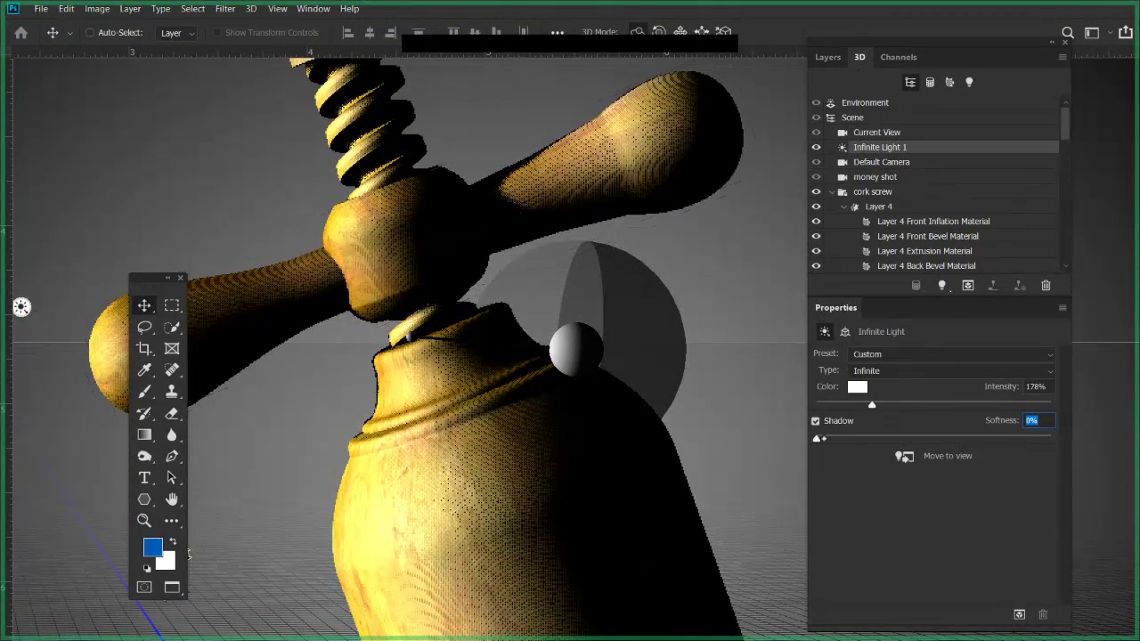
pyautogui.moveTo(817, 438); pyautogui.dragTo(1047, 438)
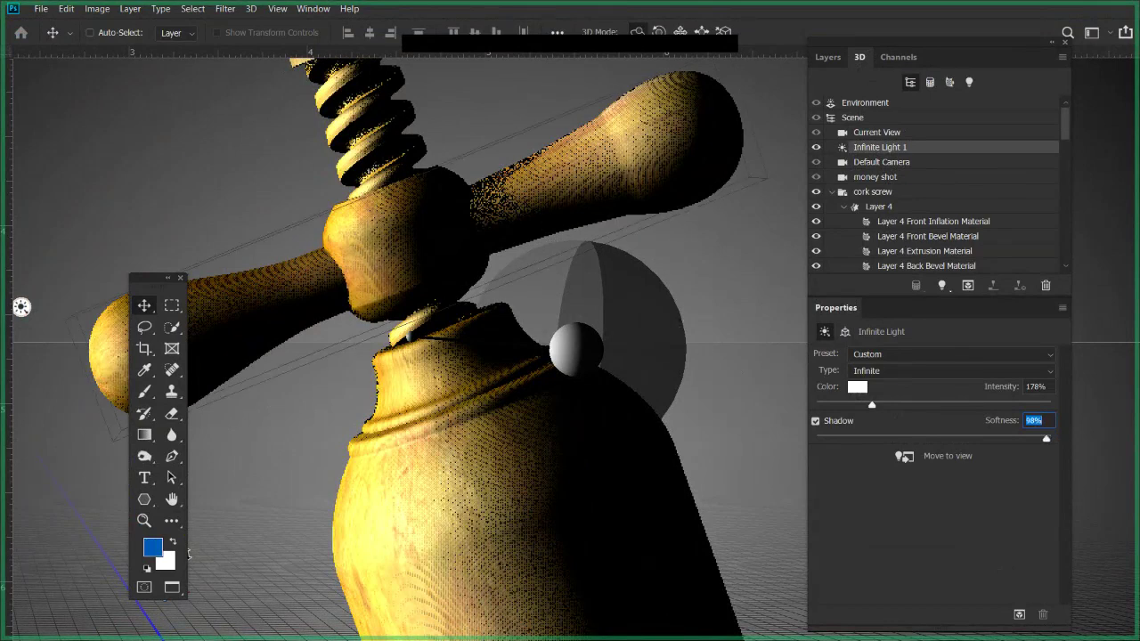
pyautogui.moveTo(1046, 439); pyautogui.dragTo(1043, 439)
pyautogui.moveTo(1043, 439); pyautogui.dragTo(632, 398)
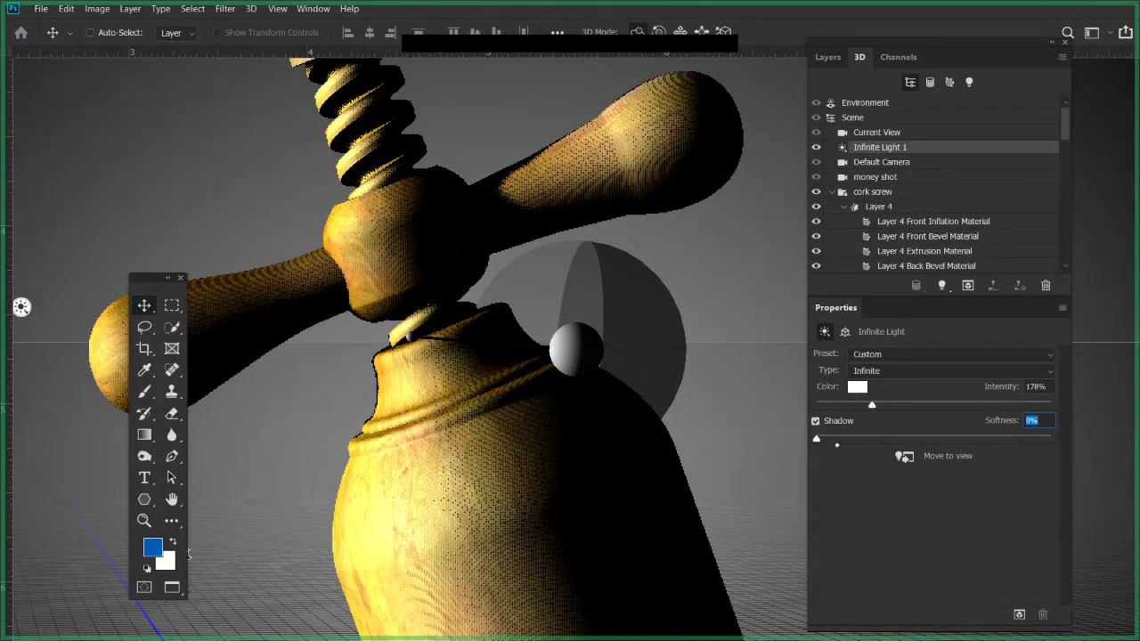
pyautogui.moveTo(816, 439); pyautogui.dragTo(584, 464)
pyautogui.moveTo(817, 440)
pyautogui.mouseDown()
pyautogui.moveTo(983, 441)
pyautogui.moveTo(816, 440)
pyautogui.mouseUp()
pyautogui.moveTo(816, 440); pyautogui.dragTo(1075, 445)
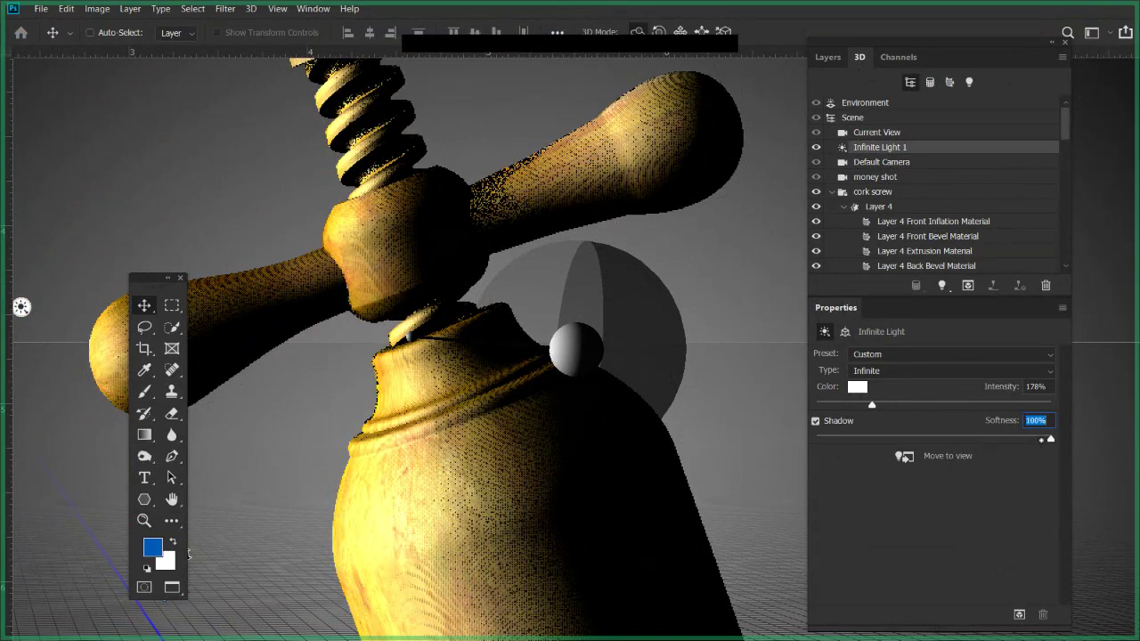
# Set the shadow softness of Infinite Light 1 to 13% and change the light's type to Spot.
pyautogui.moveTo(1051, 438); pyautogui.dragTo(847, 438)
pyautogui.hotkey('ctrl', '0')
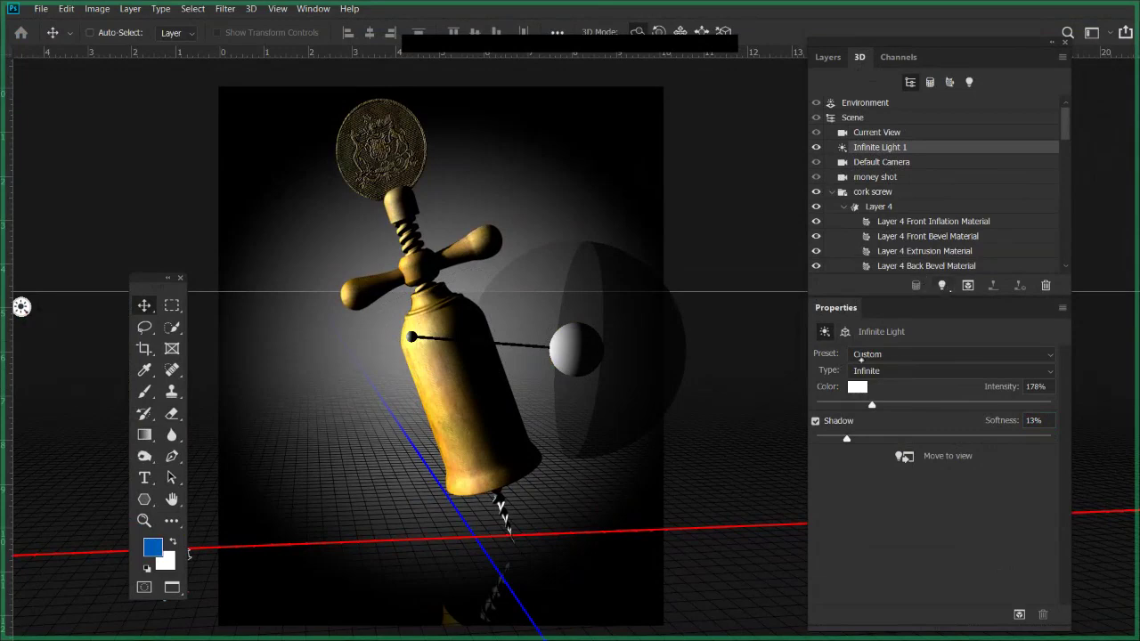
pyautogui.click(876, 372)
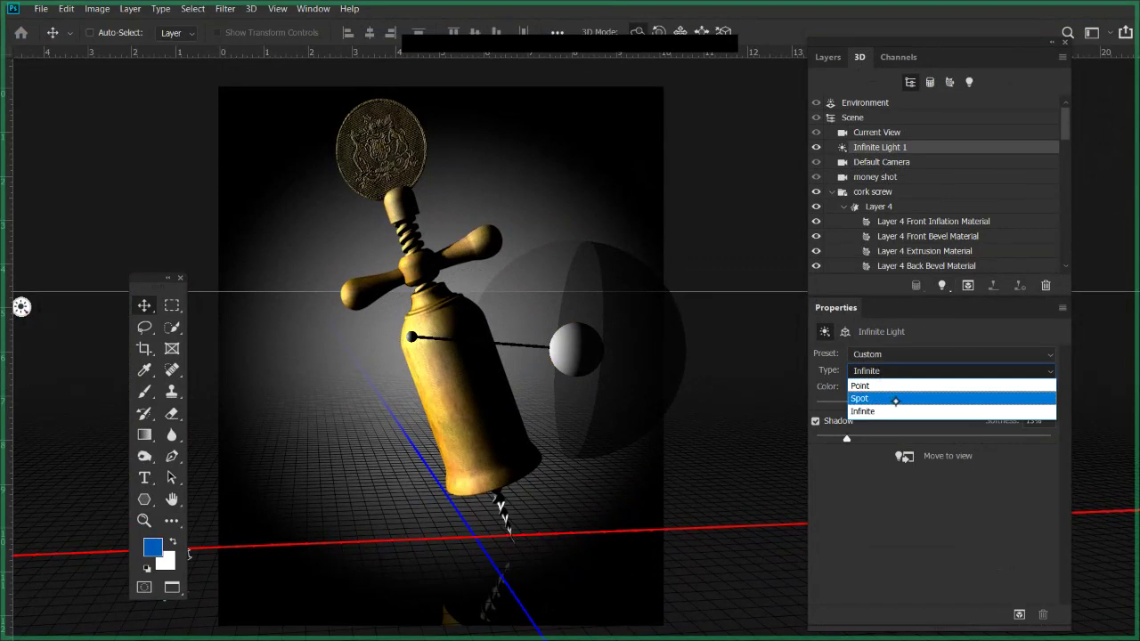
pyautogui.click(893, 401)
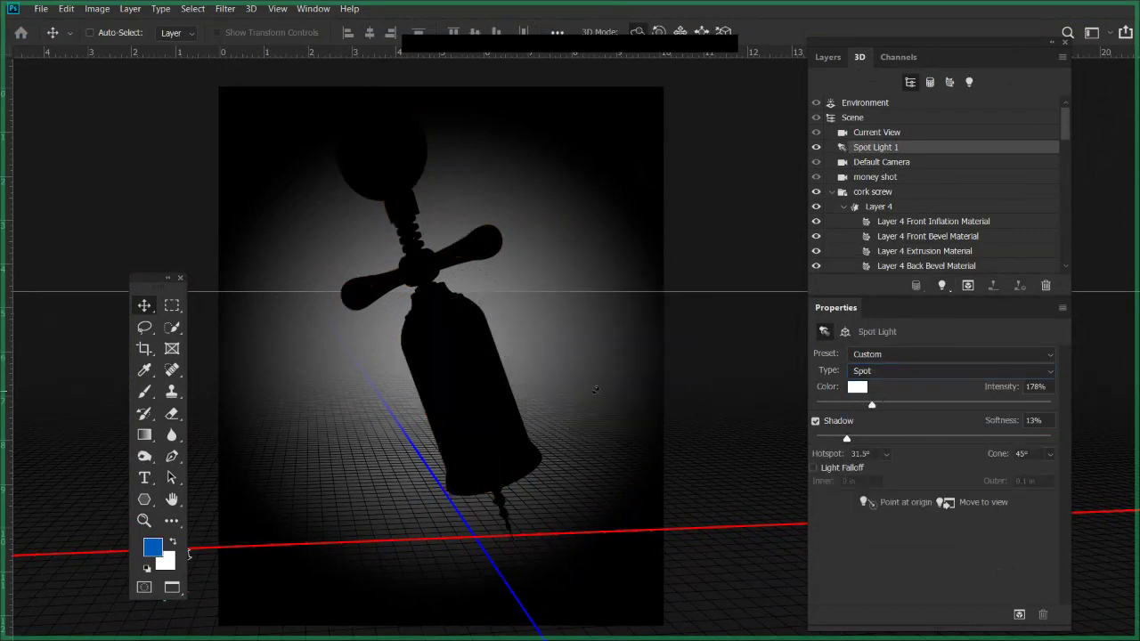
# Orbit around the corkscrew to locate Spot Light 1 in the scene and review its properties and coordinates.
pyautogui.moveTo(692, 390); pyautogui.dragTo(1125, 68)
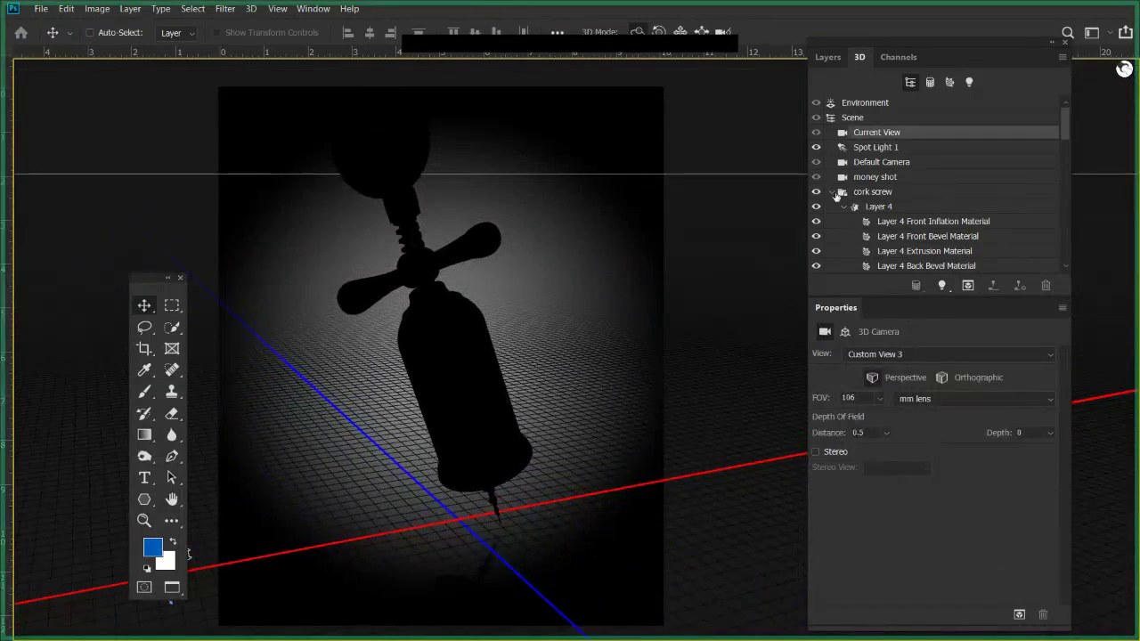
pyautogui.click(832, 193)
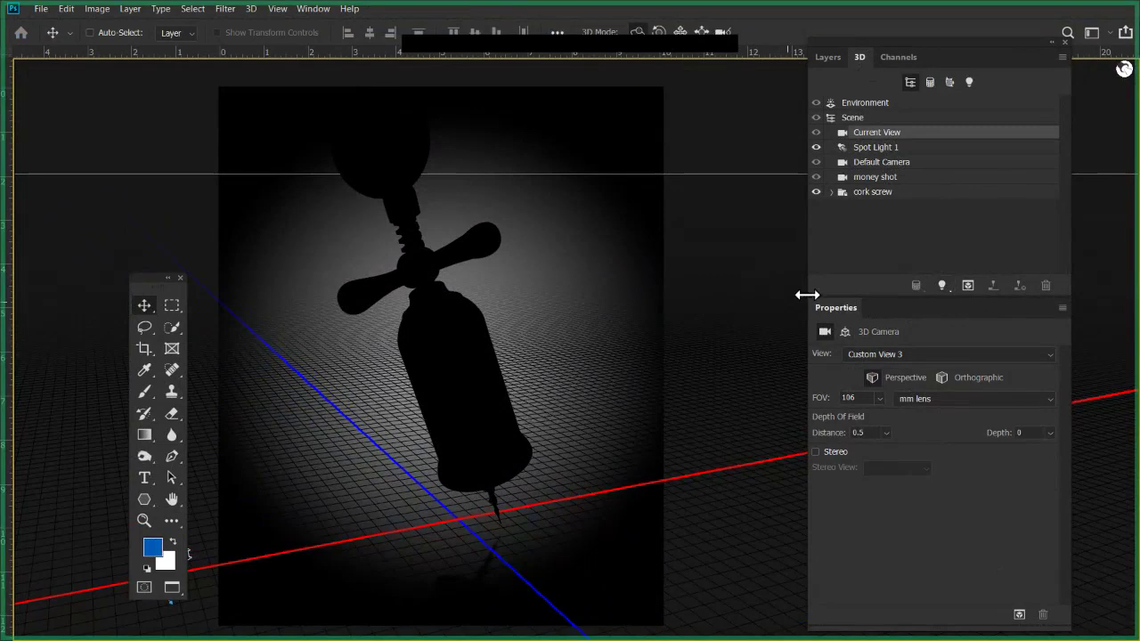
pyautogui.click(944, 289)
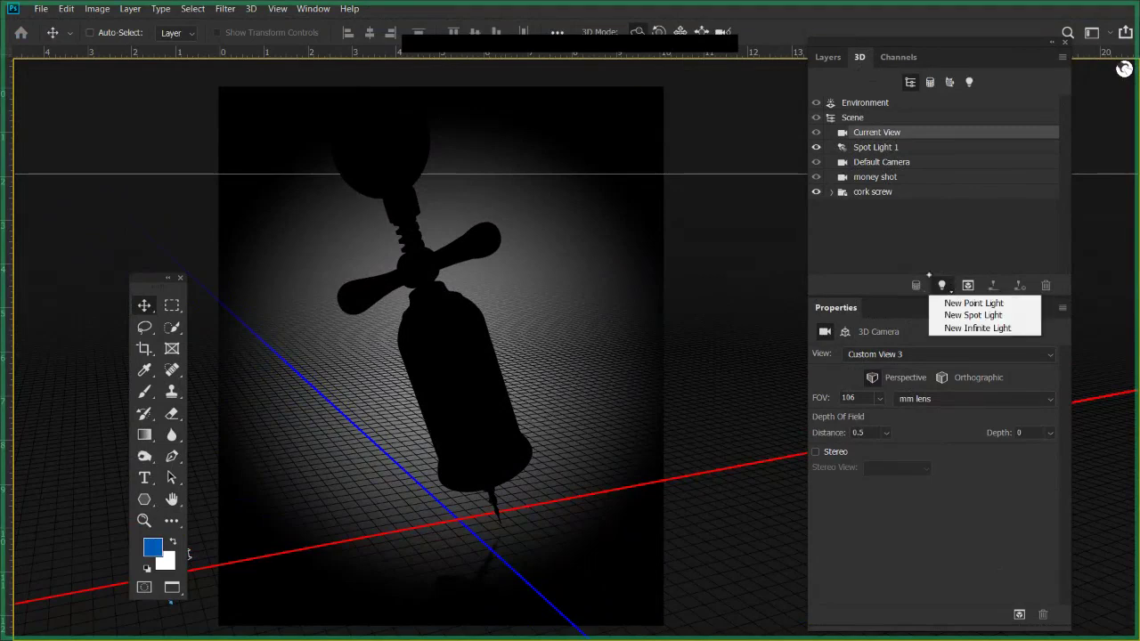
pyautogui.press('Escape')
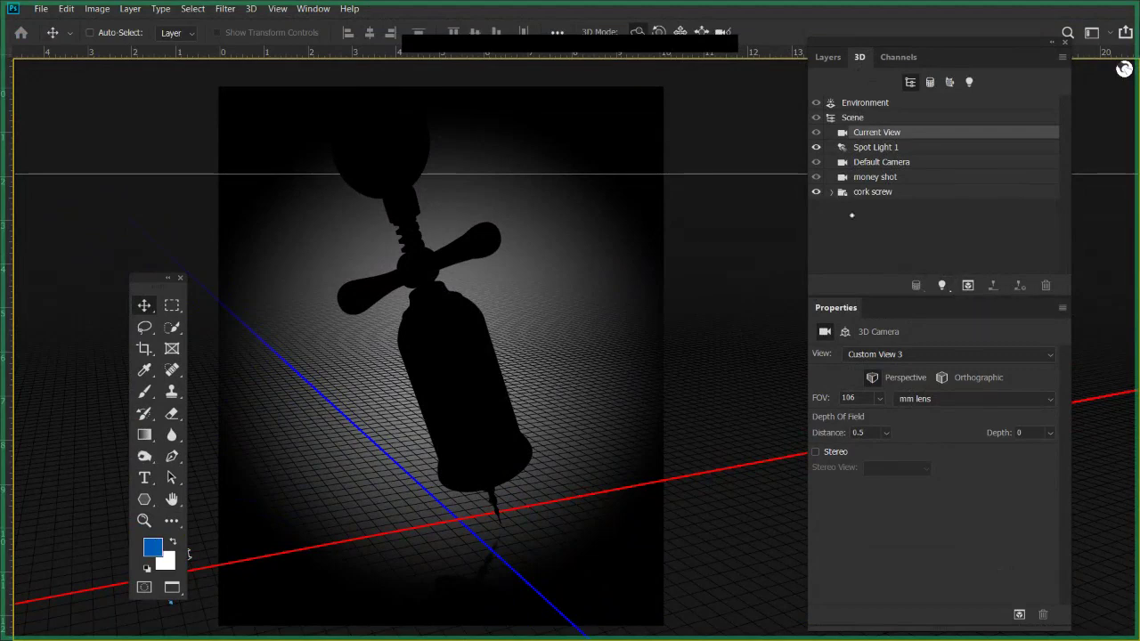
pyautogui.click(877, 147)
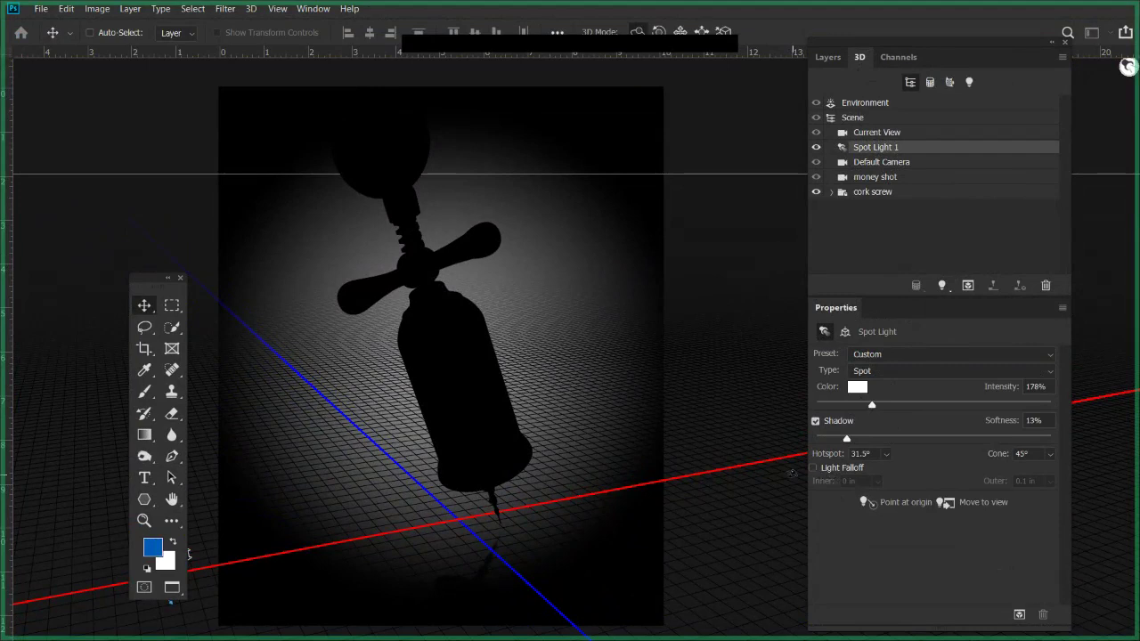
pyautogui.click(845, 332)
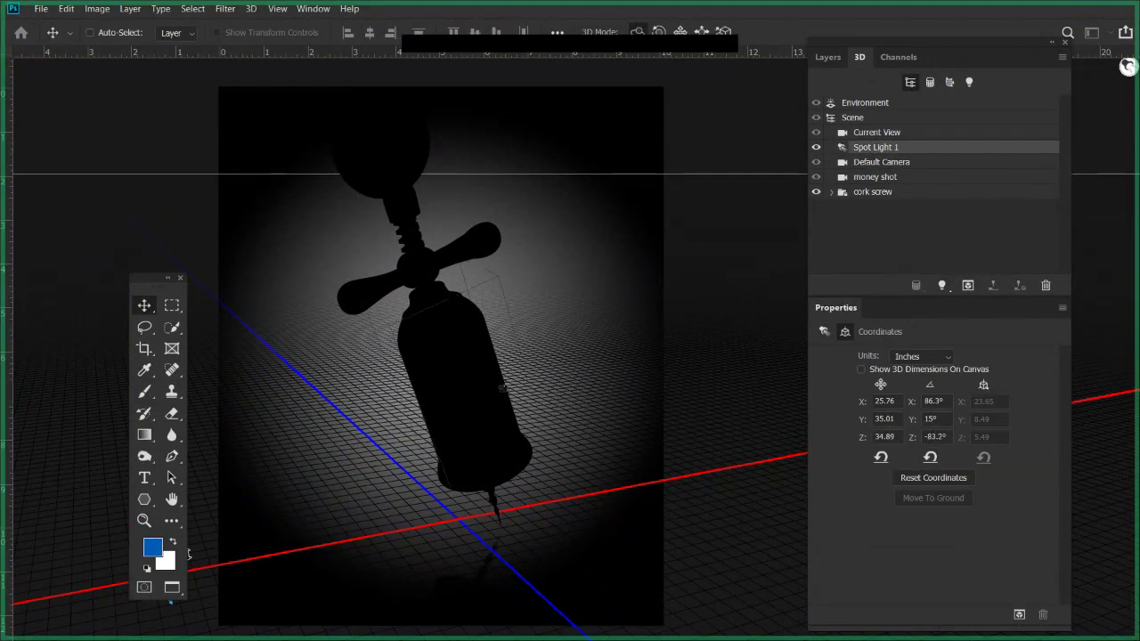
pyautogui.click(1128, 67)
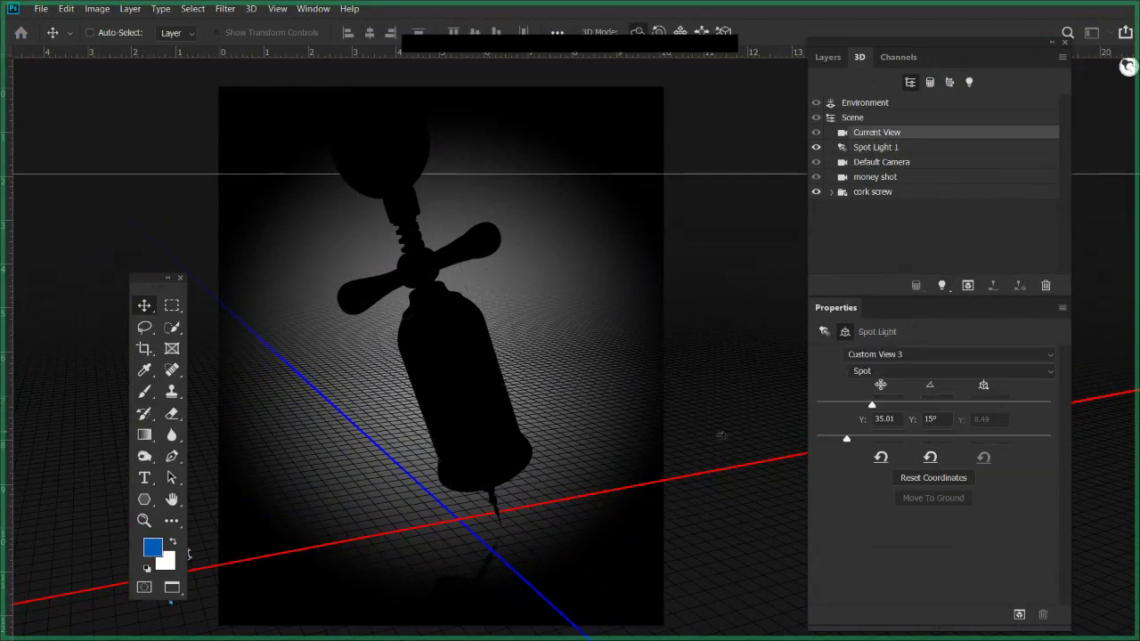
pyautogui.moveTo(1128, 67); pyautogui.dragTo(273, 246)
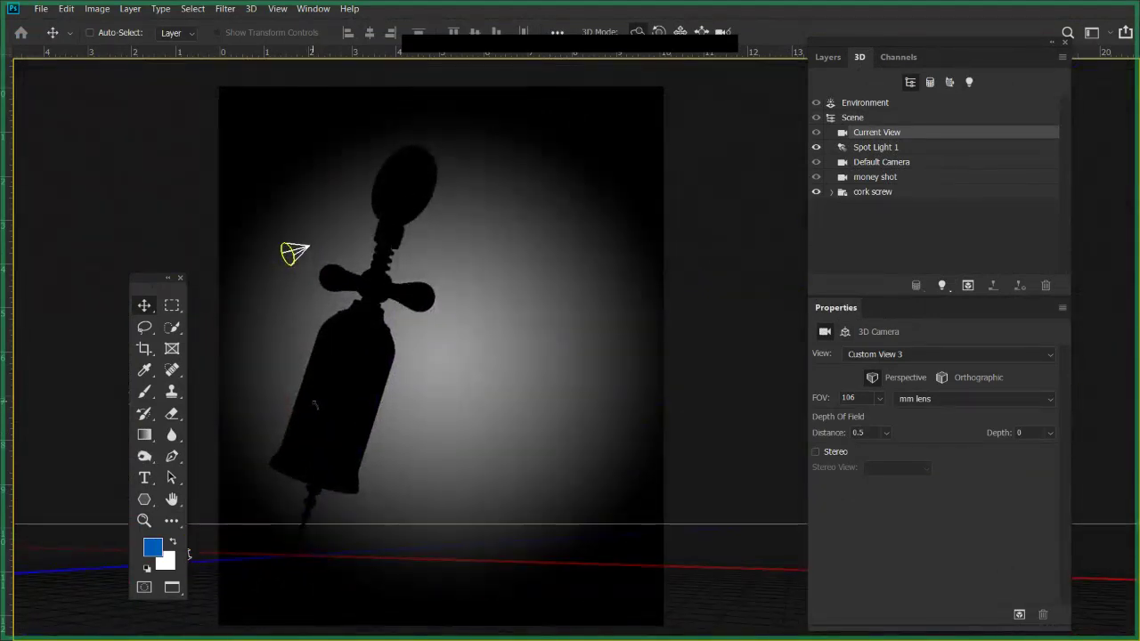
pyautogui.moveTo(315, 405); pyautogui.dragTo(677, 428)
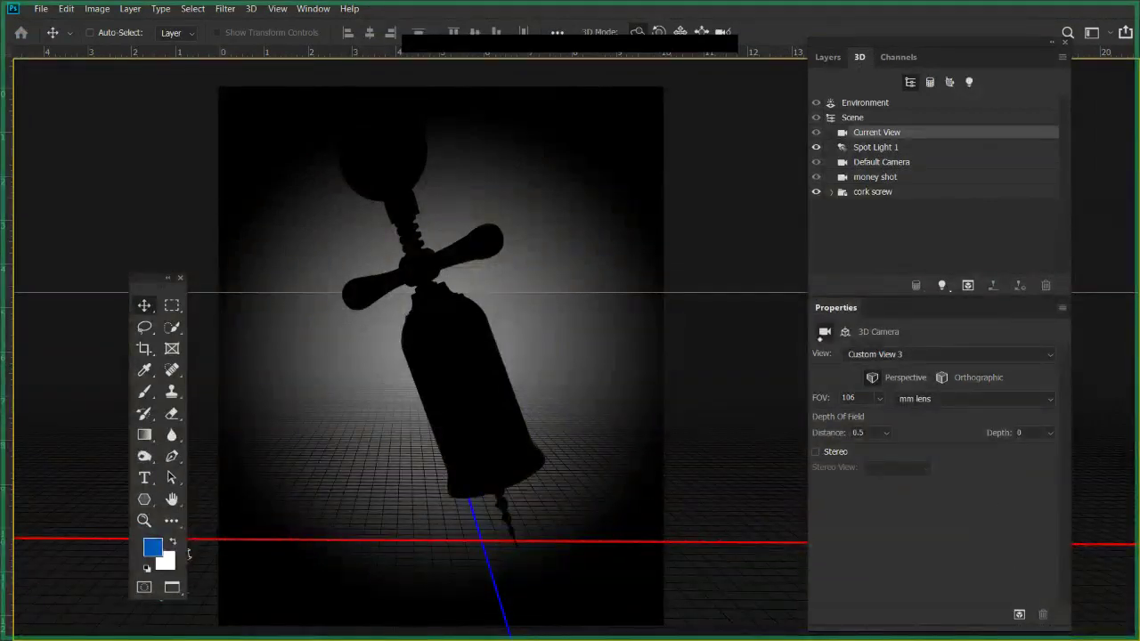
pyautogui.click(845, 333)
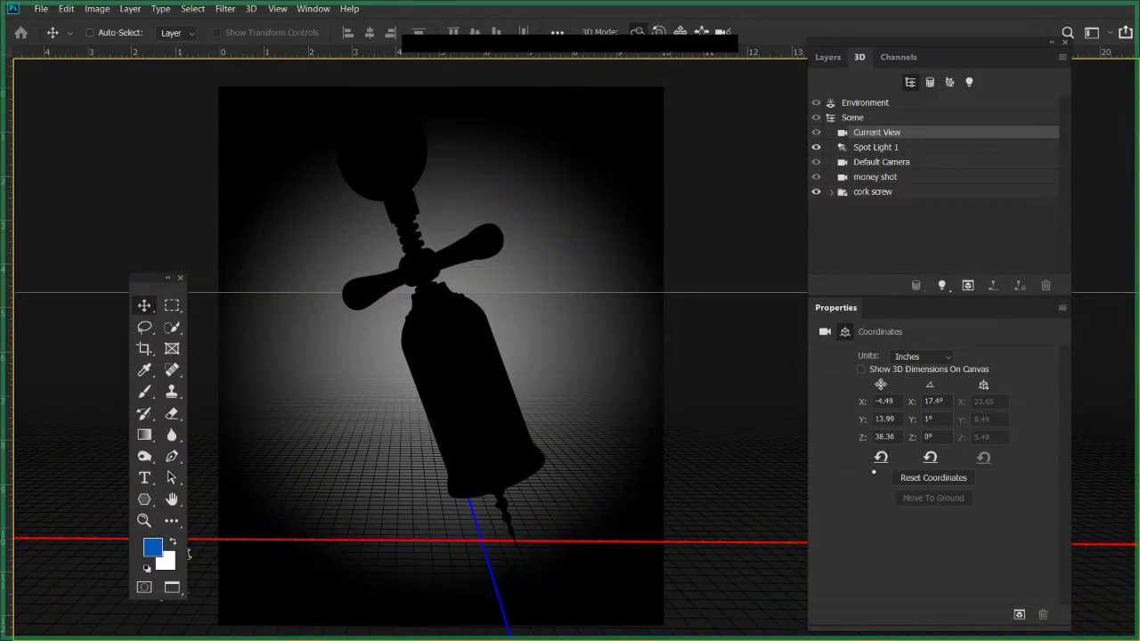
pyautogui.click(881, 457)
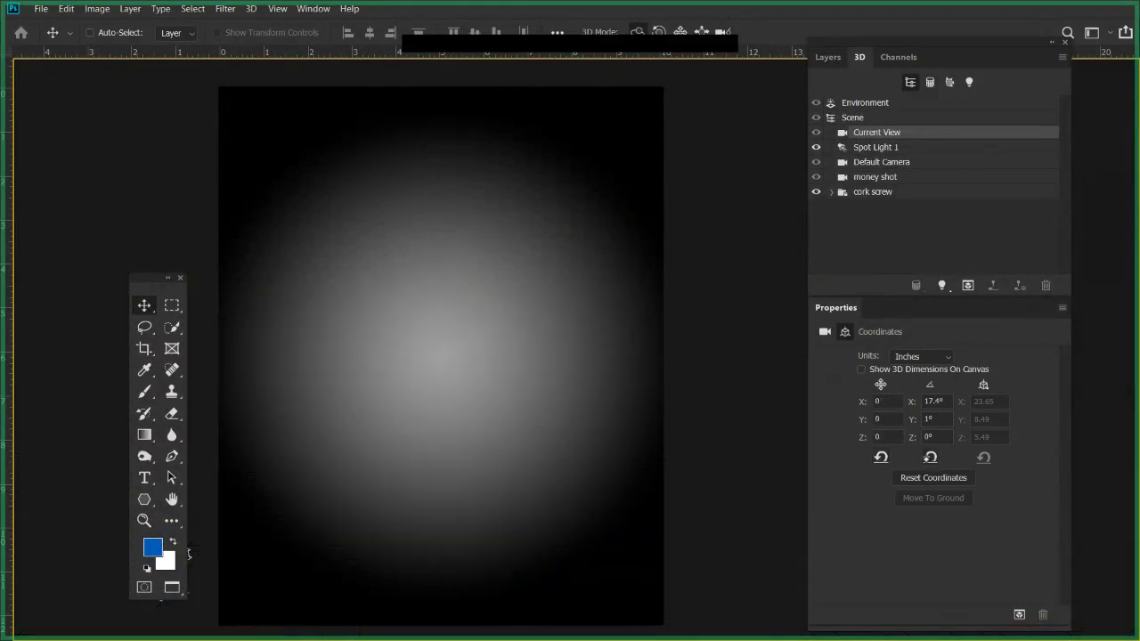
pyautogui.press('ctrl')
pyautogui.hotkey('ctrl', 'z')
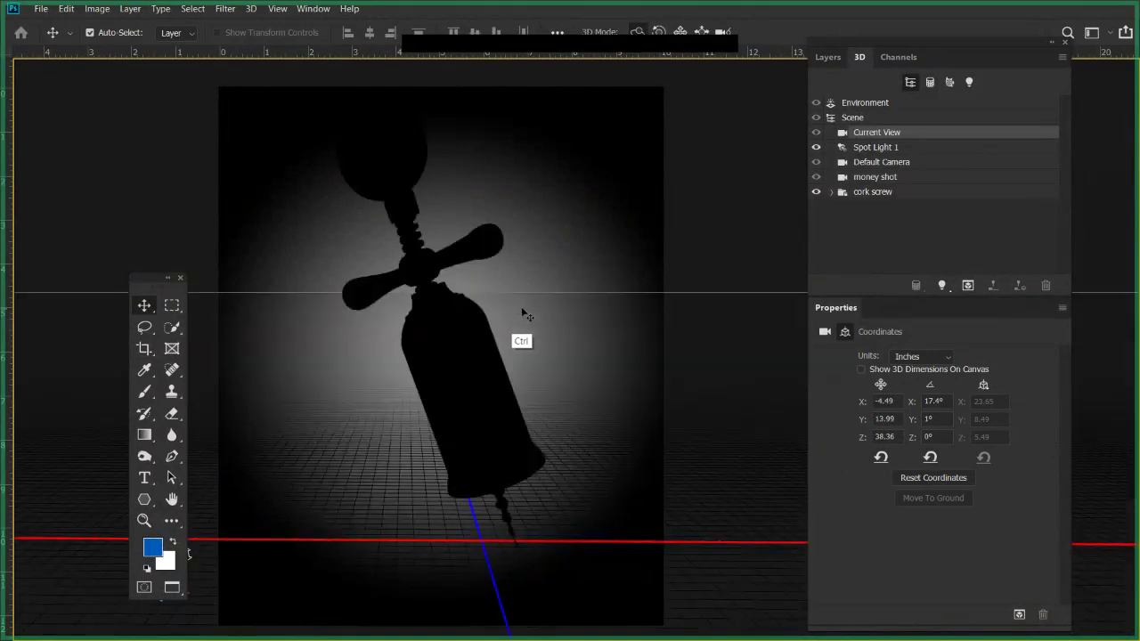
# Reset the position and rotation of Spot Light 1 to zero on all axes.
pyautogui.click(871, 149)
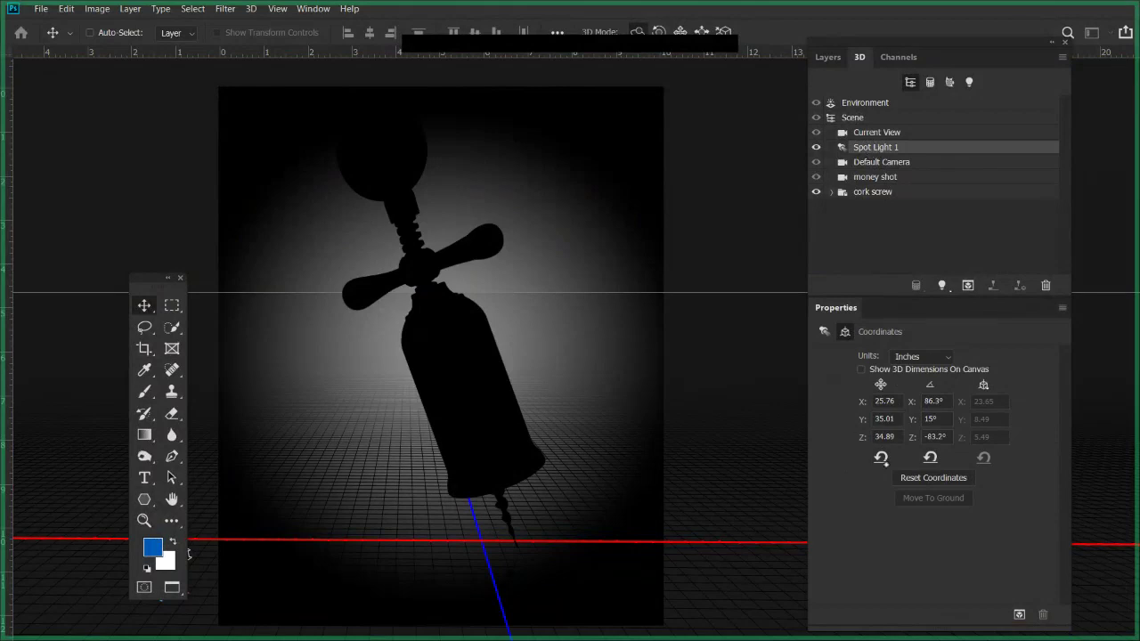
pyautogui.click(881, 457)
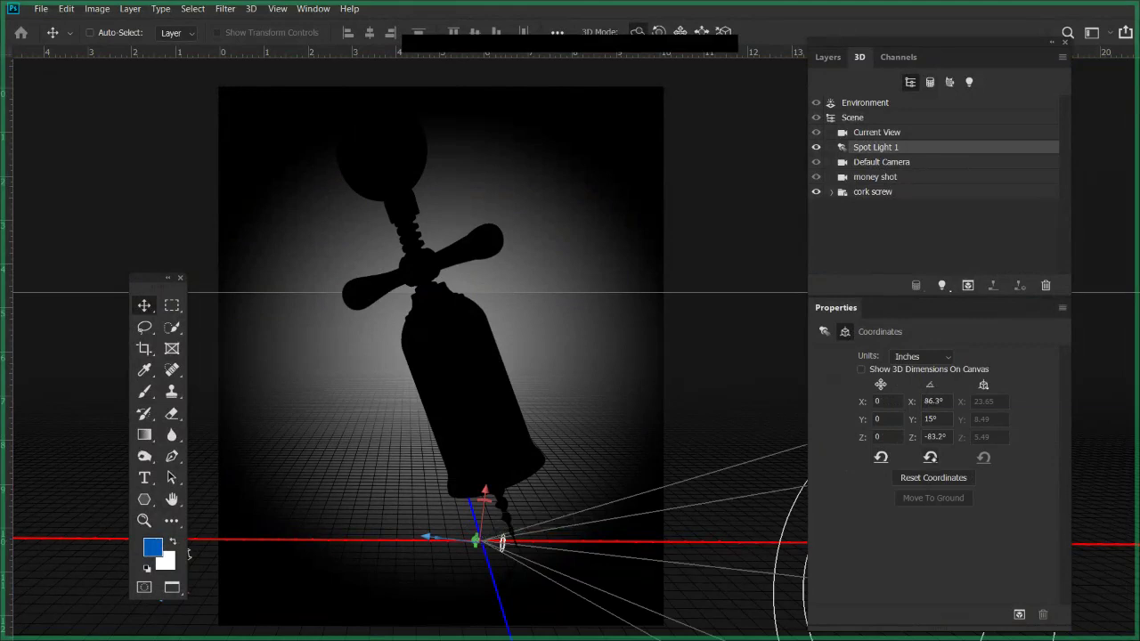
pyautogui.click(930, 457)
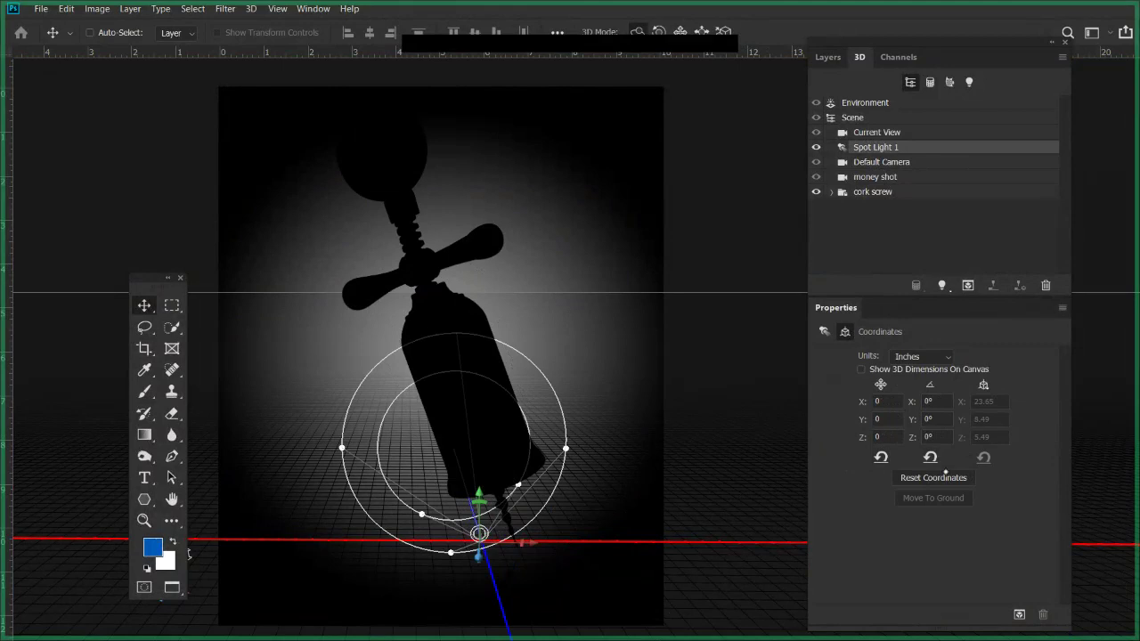
# Move Spot Light 1 to about X -15.93, Y 7.96, Z 12.31 inches and rotate it to light the corkscrew's body from the side.
pyautogui.moveTo(478, 493); pyautogui.dragTo(475, 218)
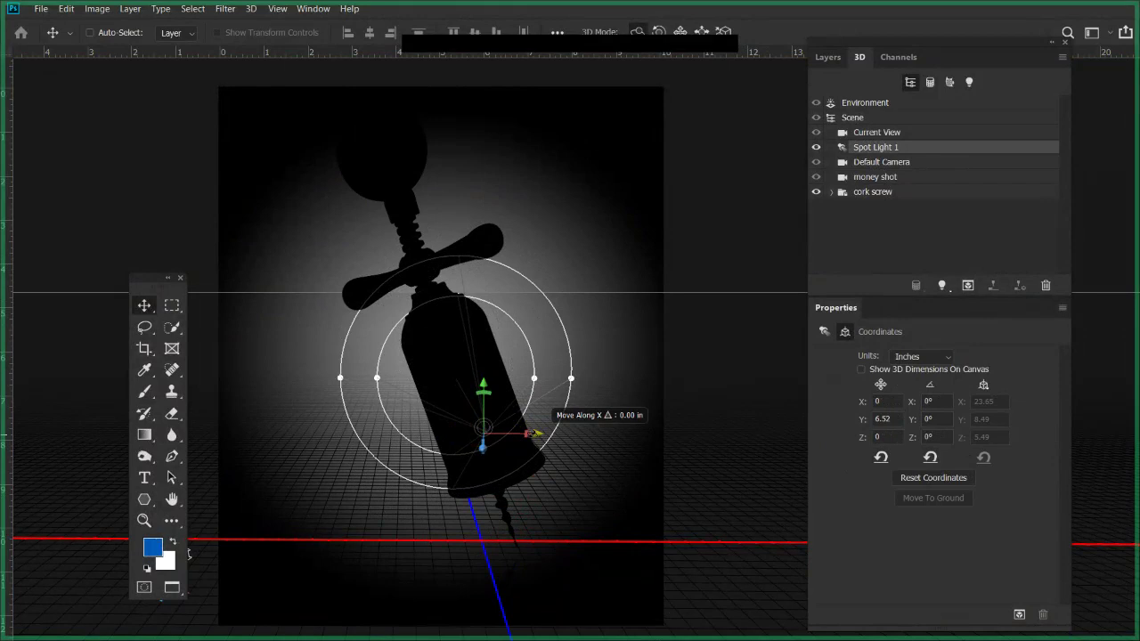
pyautogui.moveTo(533, 434); pyautogui.dragTo(297, 434)
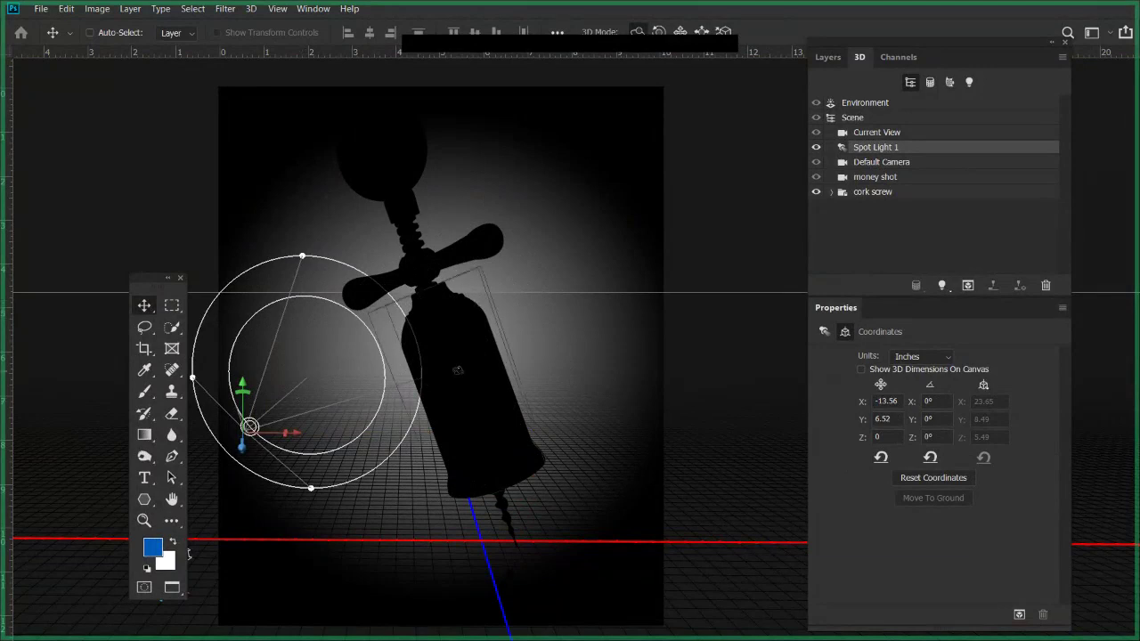
pyautogui.moveTo(621, 338); pyautogui.dragTo(486, 366)
pyautogui.moveTo(265, 424); pyautogui.dragTo(107, 535)
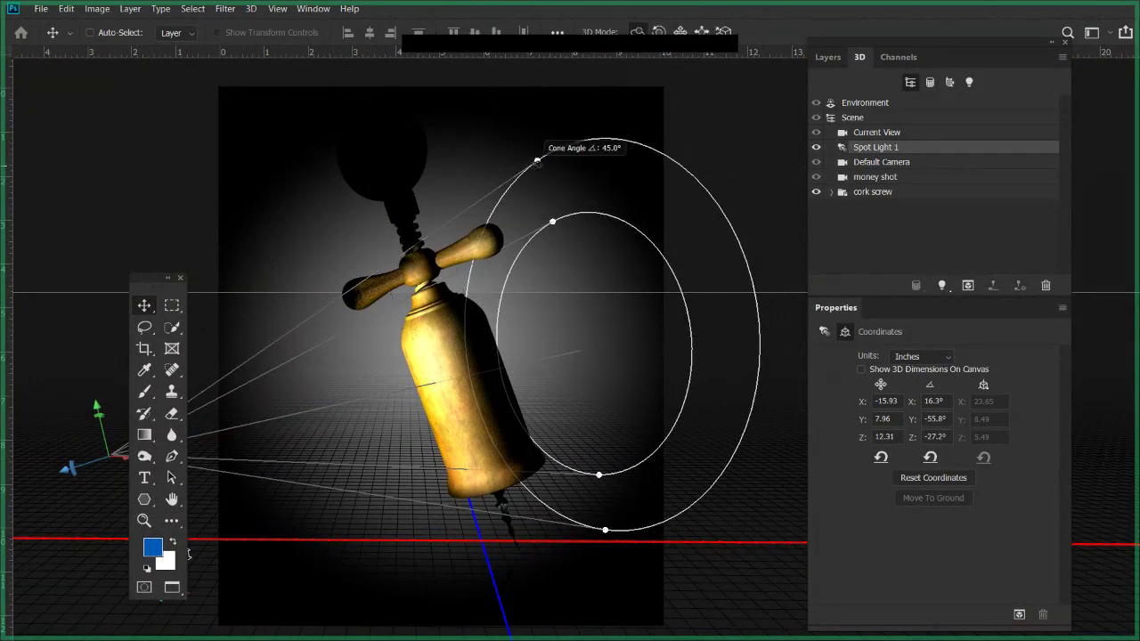
# Narrow the beam of Spot Light 1 to a hotspot of about 17.6° and a cone of about 34.2°.
pyautogui.click(518, 177)
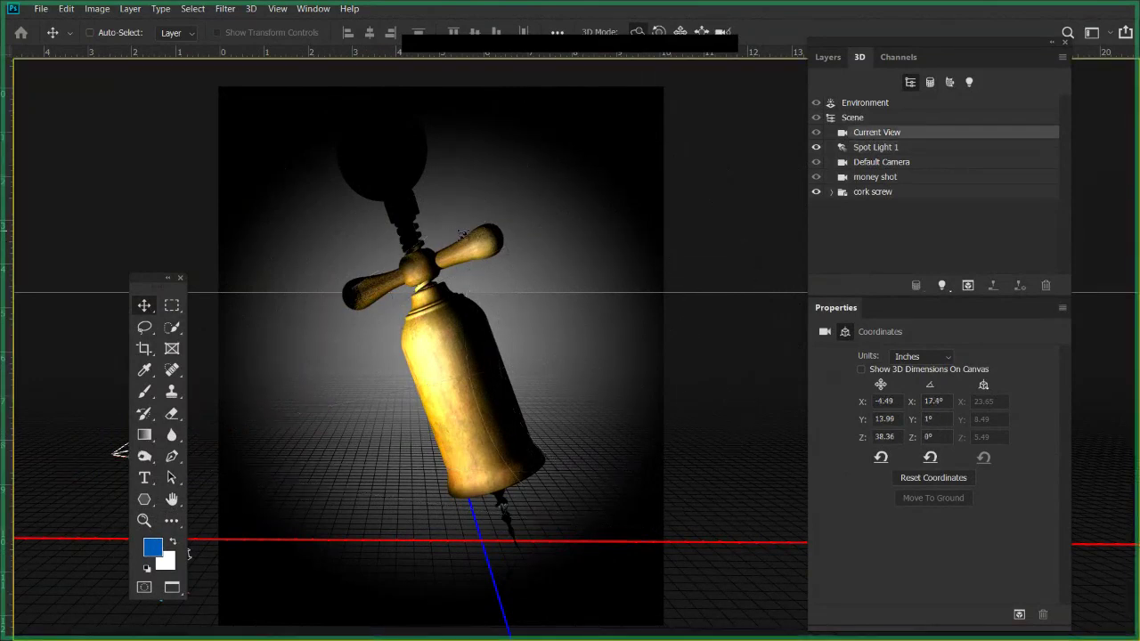
pyautogui.click(883, 148)
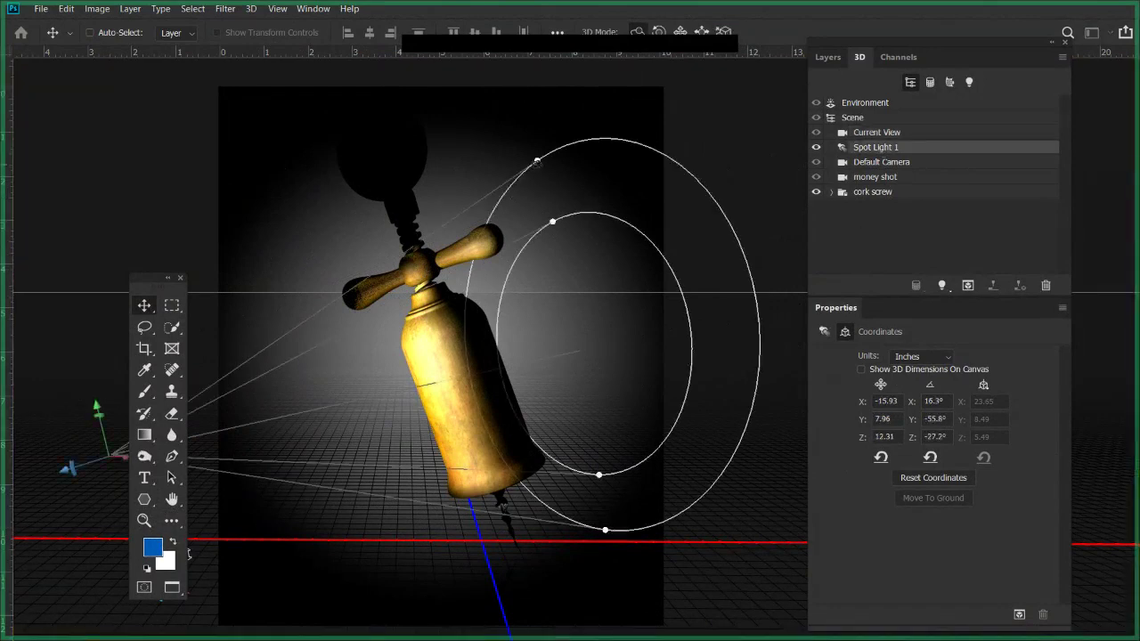
pyautogui.moveTo(537, 163); pyautogui.dragTo(565, 281)
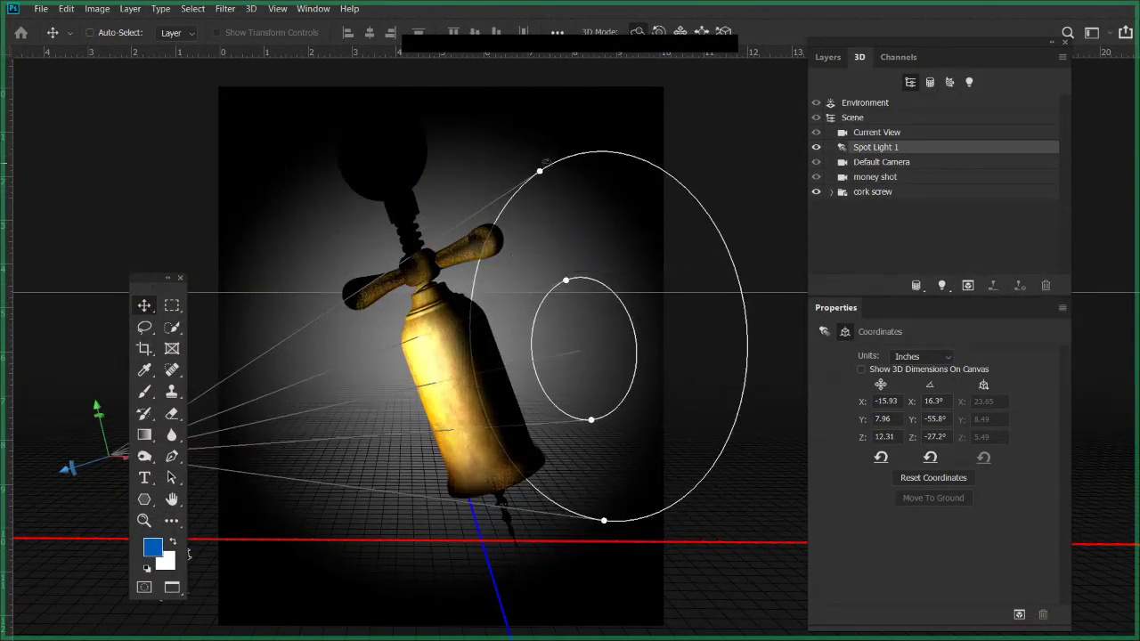
pyautogui.click(873, 131)
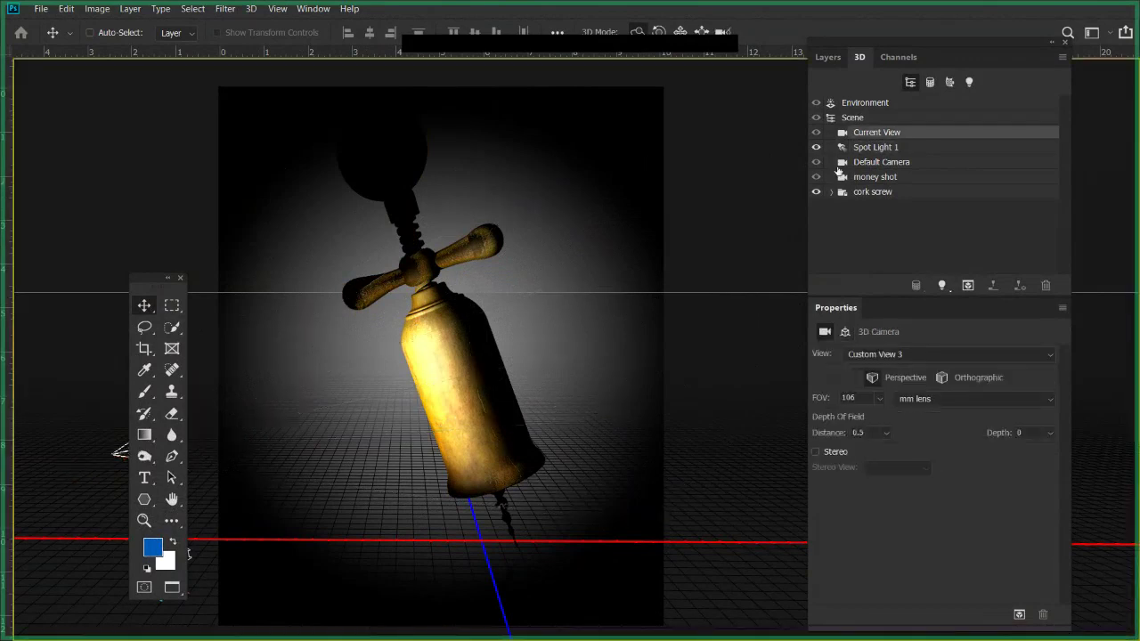
pyautogui.click(862, 148)
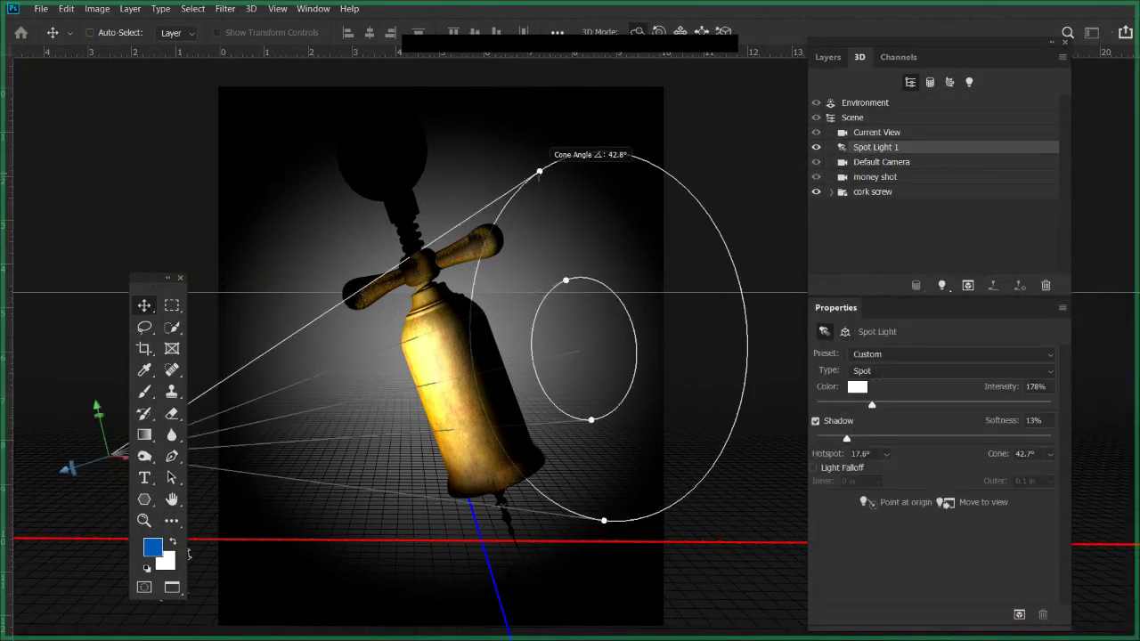
pyautogui.moveTo(540, 174); pyautogui.dragTo(567, 242)
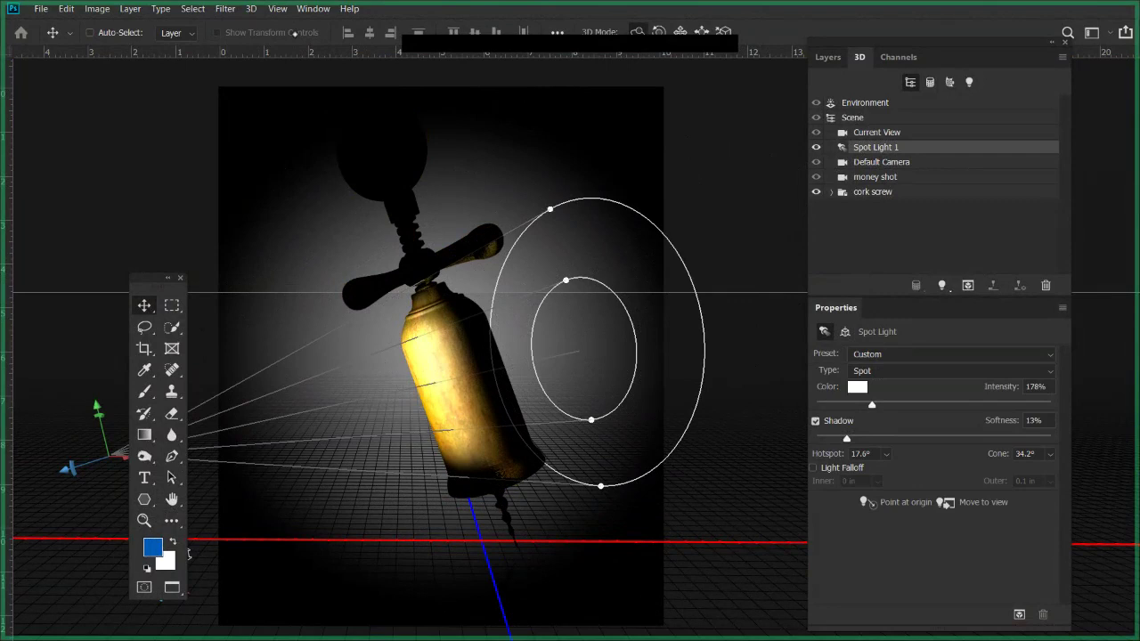
# Show the 3D Secondary View and move its window clear of the corkscrew.
pyautogui.click(277, 8)
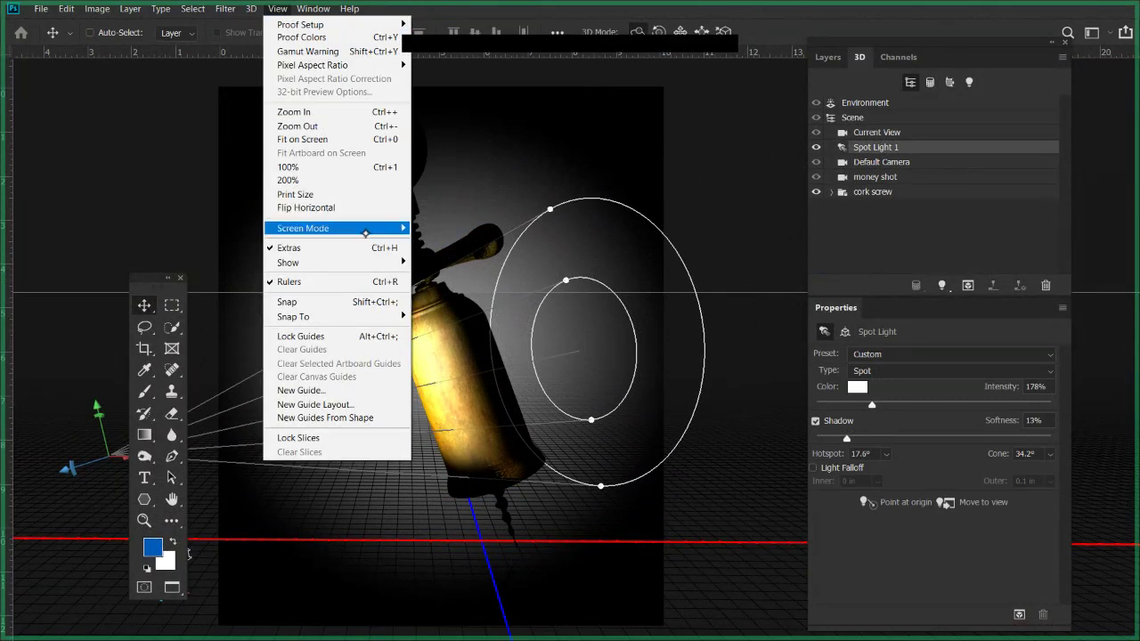
pyautogui.moveTo(375, 263)
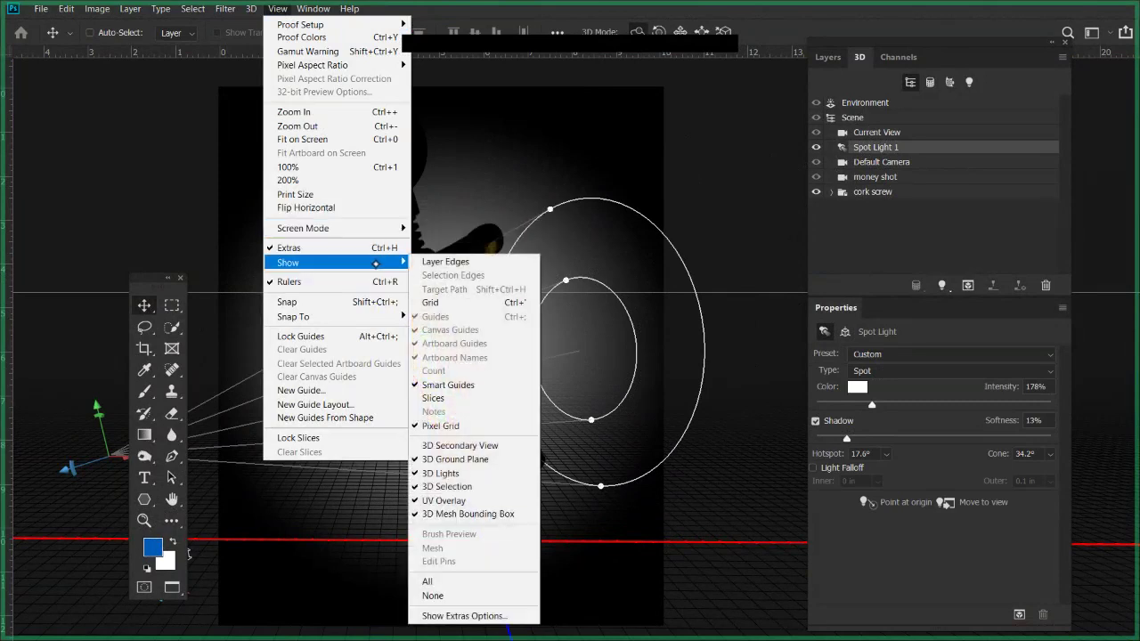
pyautogui.click(460, 452)
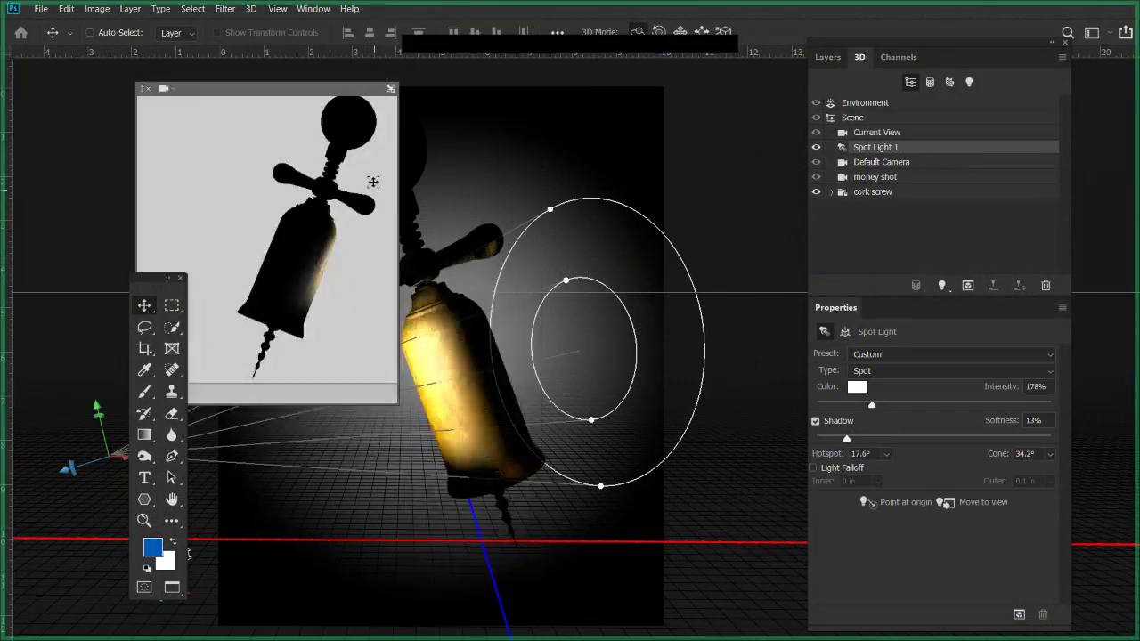
pyautogui.moveTo(247, 91); pyautogui.dragTo(165, 89)
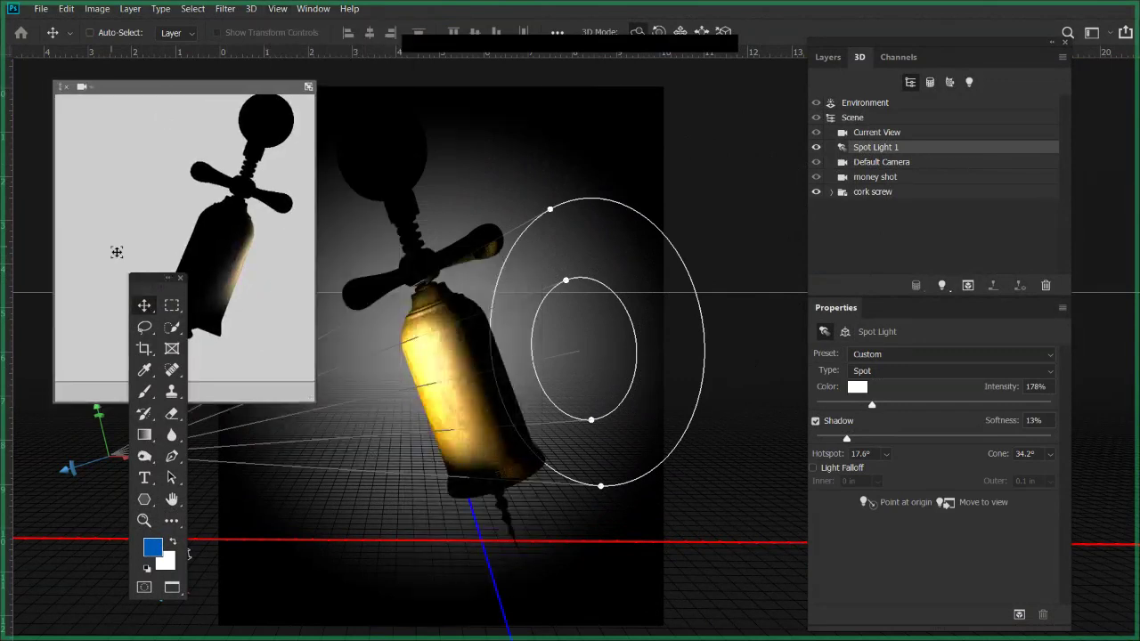
# Move the toolbox off the secondary view window, shift that window over, and set its camera to Top.
pyautogui.moveTo(142, 279); pyautogui.dragTo(708, 136)
pyautogui.moveTo(153, 87); pyautogui.dragTo(191, 136)
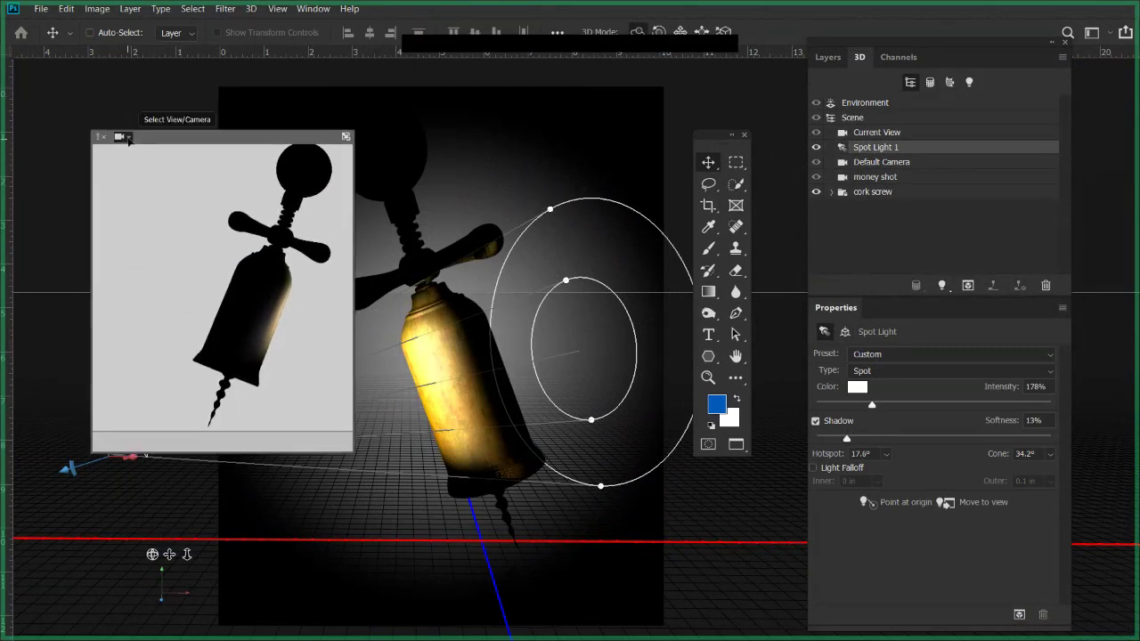
pyautogui.click(129, 138)
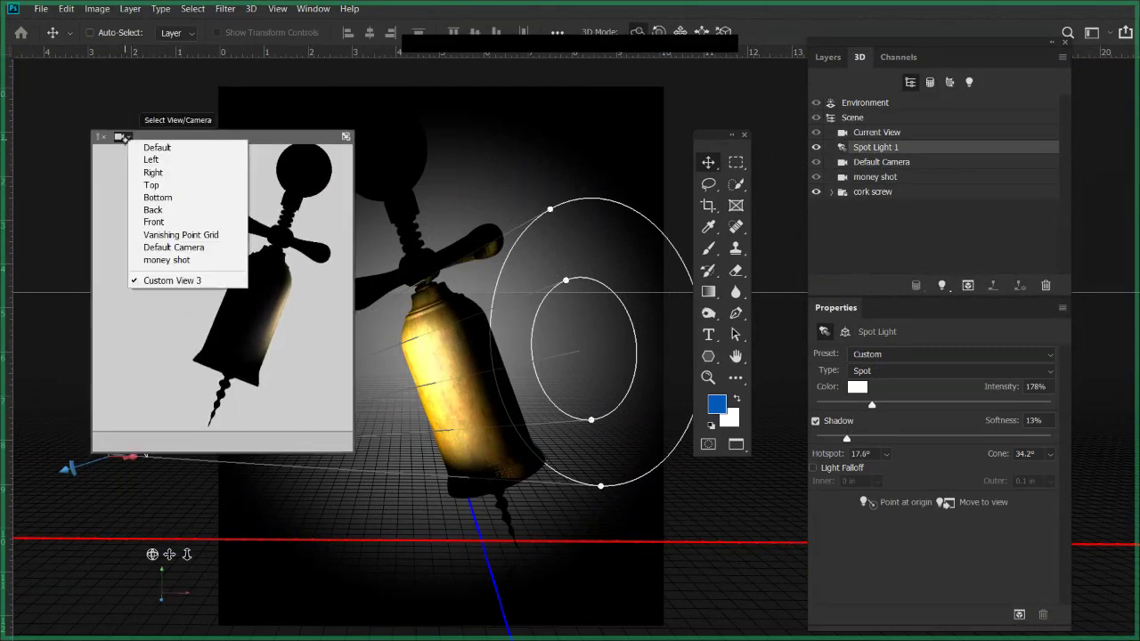
pyautogui.click(153, 187)
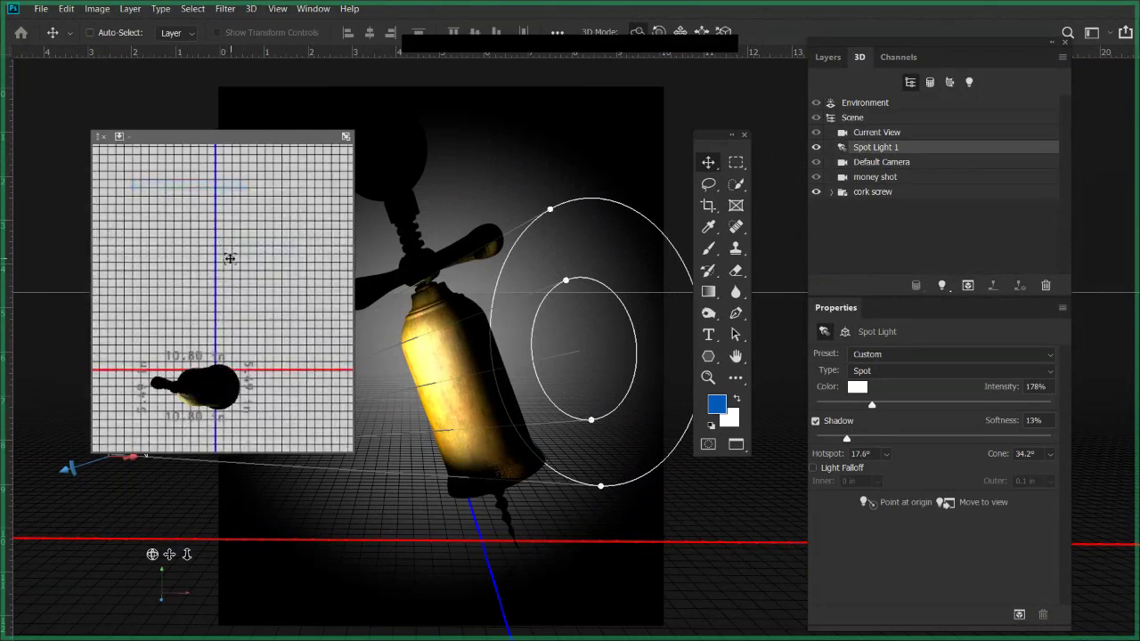
# Centre and enlarge the corkscrew in the secondary Top view, and place the window clear of the model.
pyautogui.moveTo(288, 192); pyautogui.dragTo(250, 260)
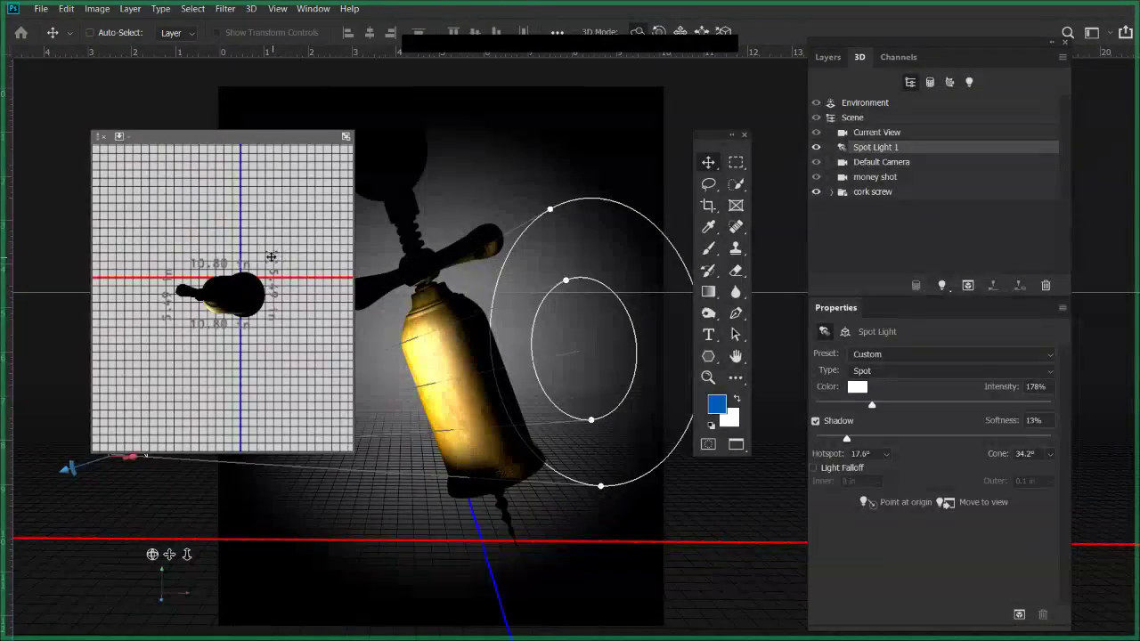
pyautogui.press('alt')
pyautogui.moveTo(259, 249); pyautogui.dragTo(208, 291)
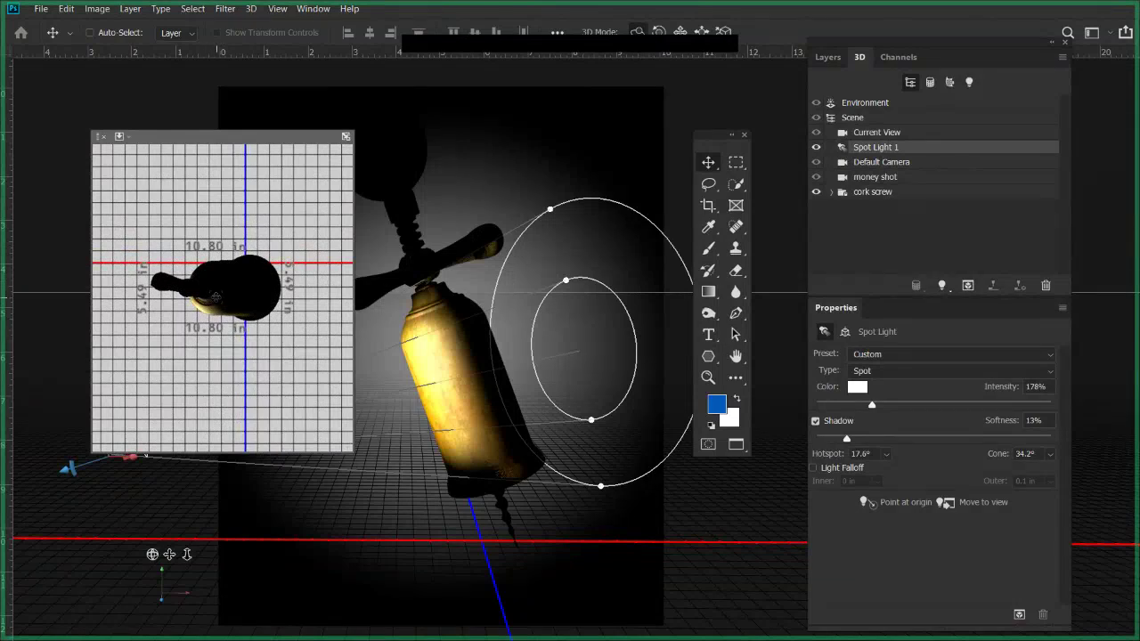
pyautogui.moveTo(227, 312); pyautogui.dragTo(212, 319)
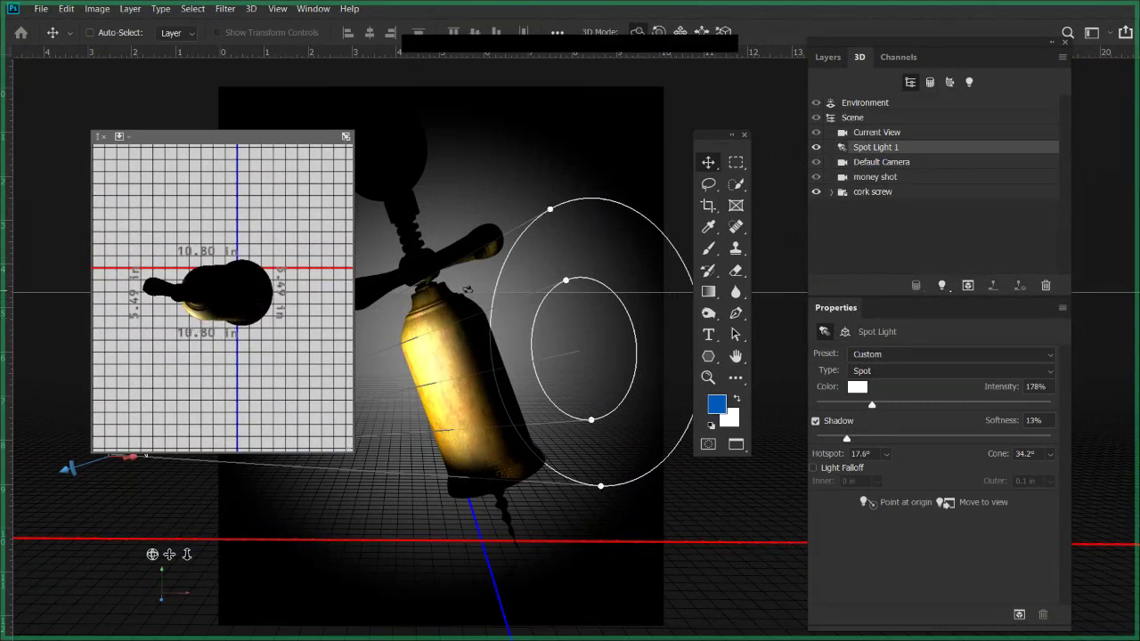
pyautogui.moveTo(212, 137); pyautogui.dragTo(89, 75)
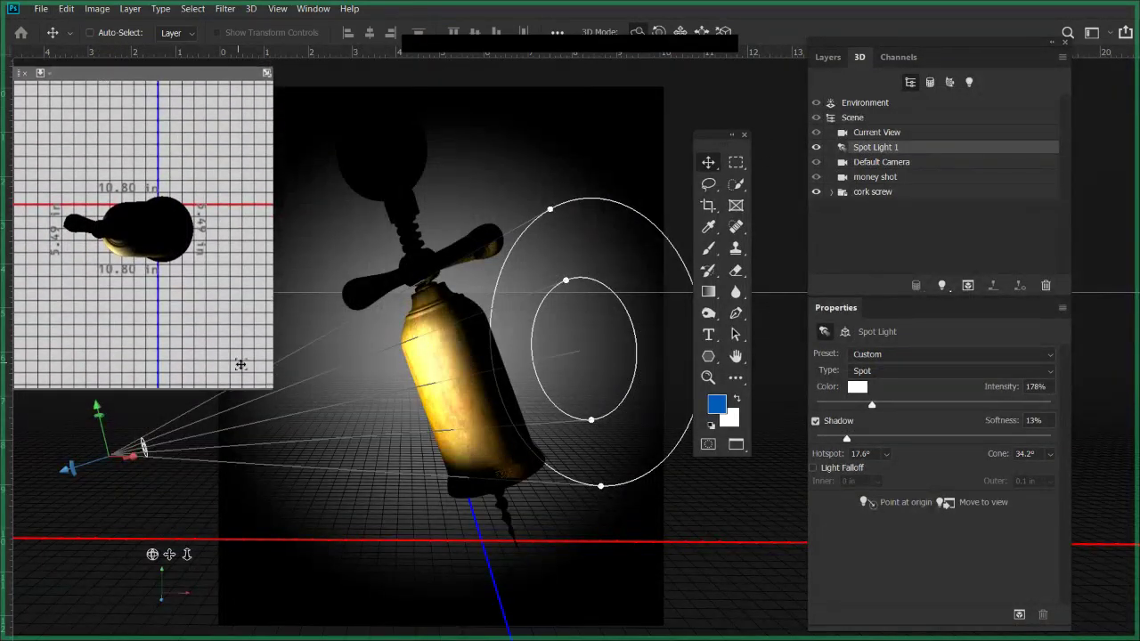
pyautogui.click(270, 388)
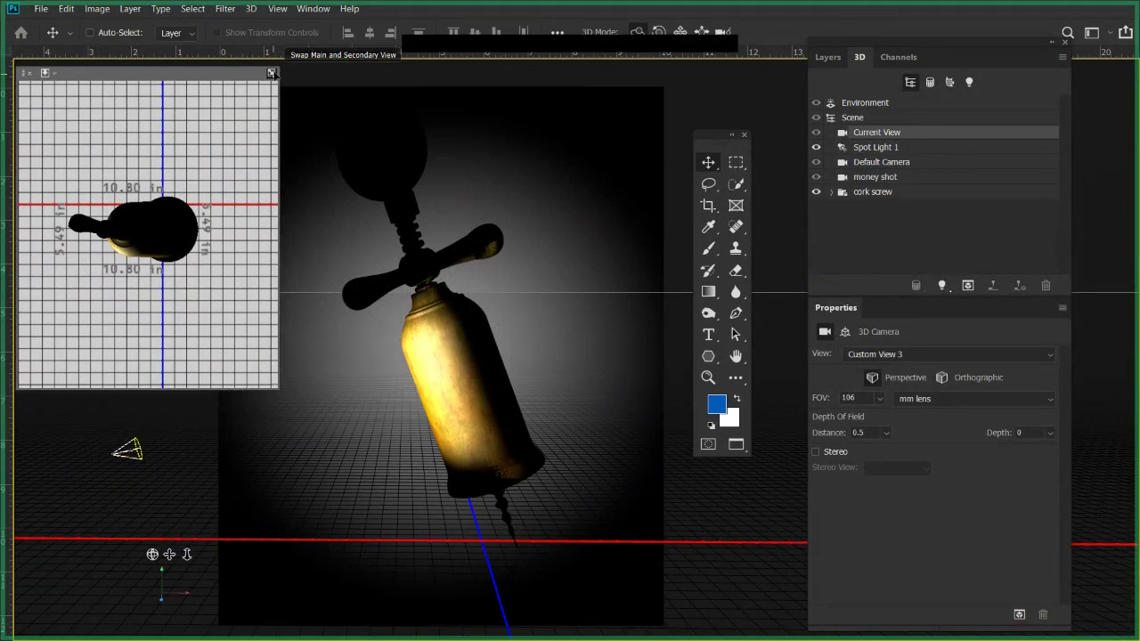
# Swap the Top view into the main view and move Spot Light 1 slightly closer to the corkscrew.
pyautogui.click(272, 73)
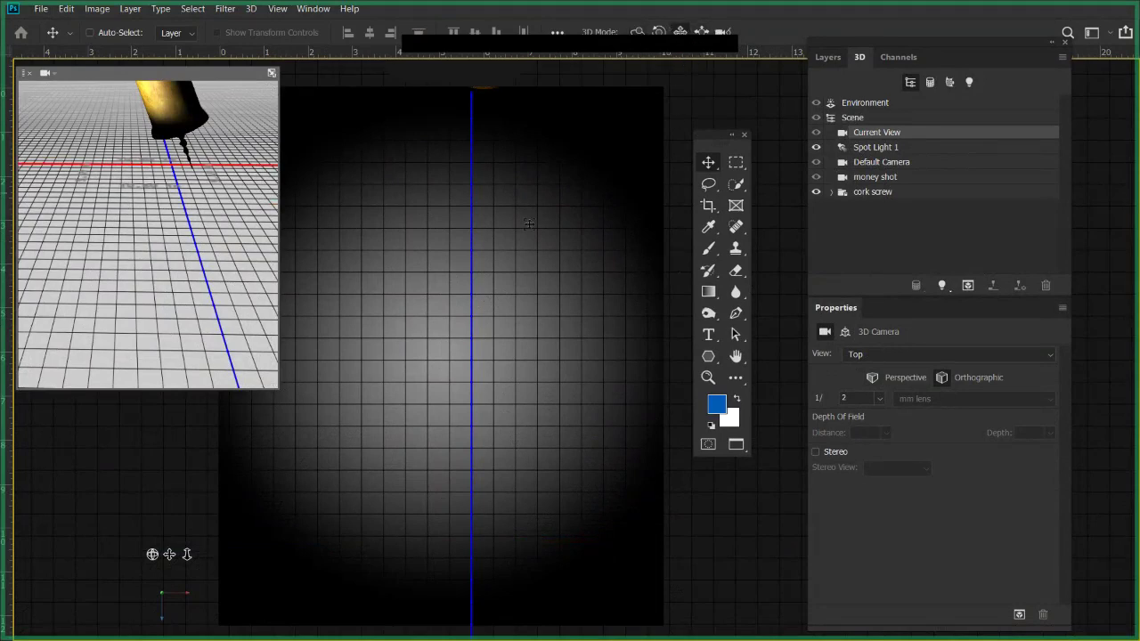
pyautogui.moveTo(525, 410); pyautogui.dragTo(530, 557)
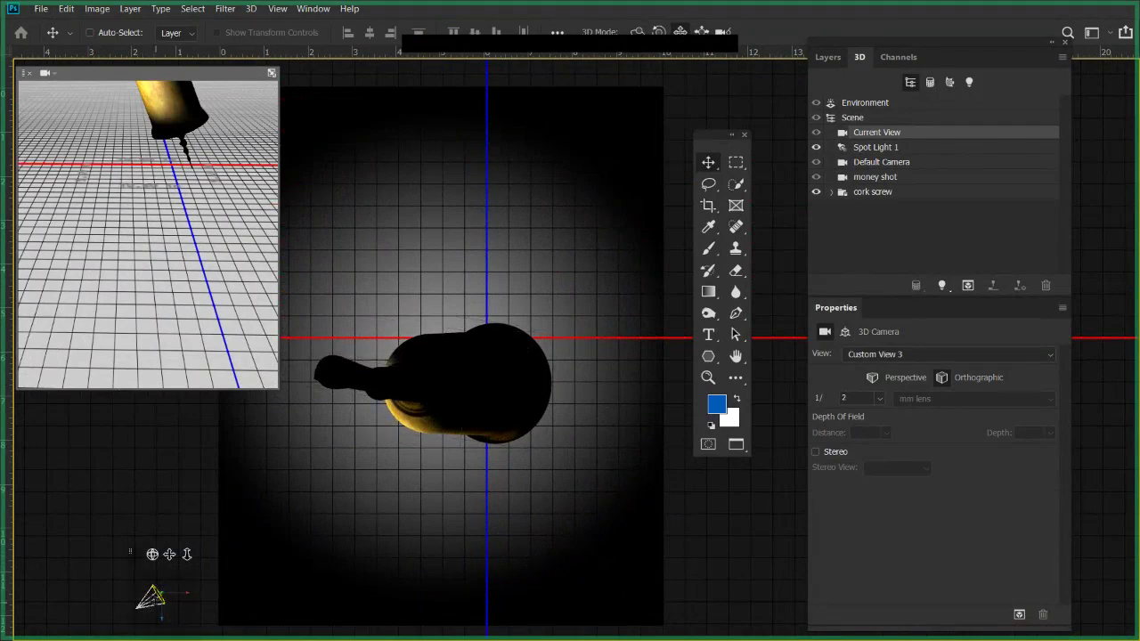
pyautogui.click(878, 149)
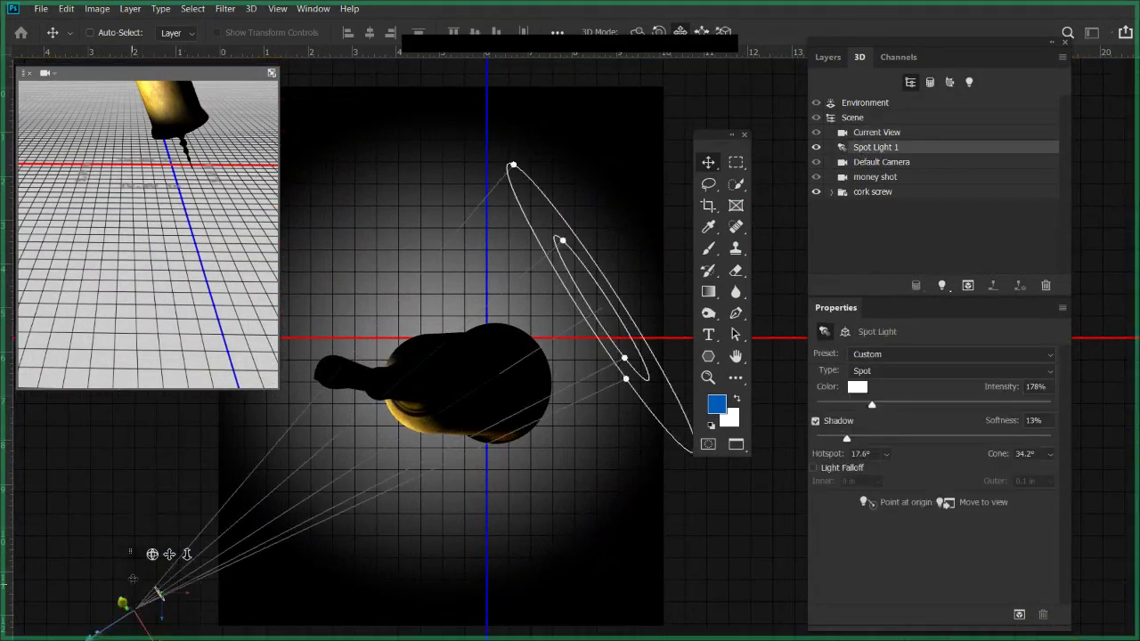
pyautogui.moveTo(153, 509); pyautogui.dragTo(169, 492)
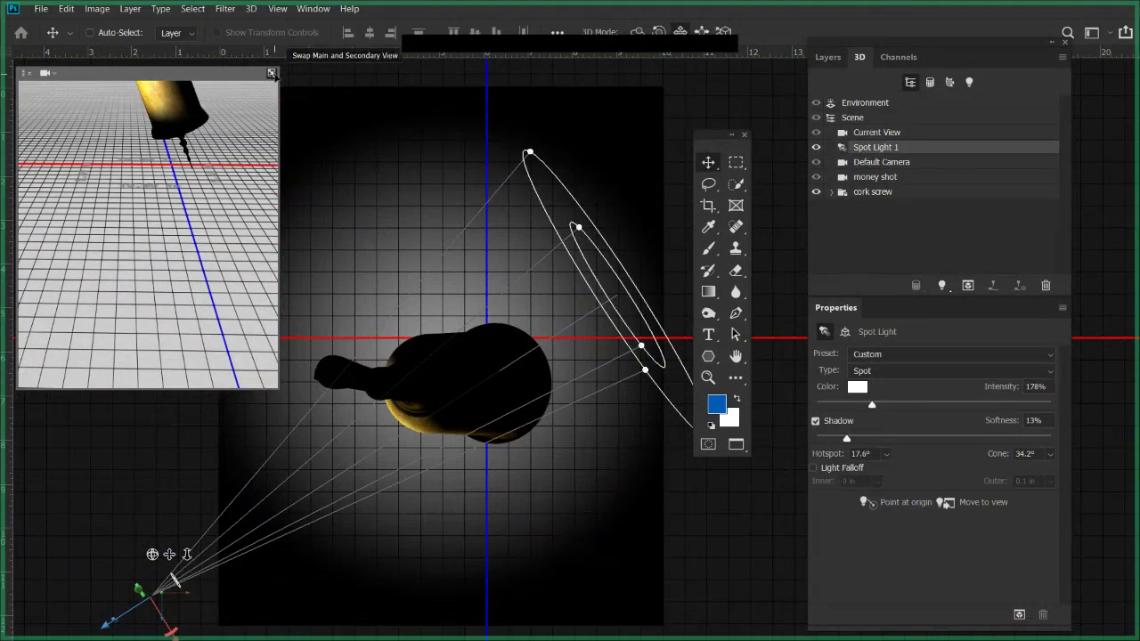
# Swap the perspective view back into the main view and reframe the camera to show the whole corkscrew above the ground plane.
pyautogui.click(272, 73)
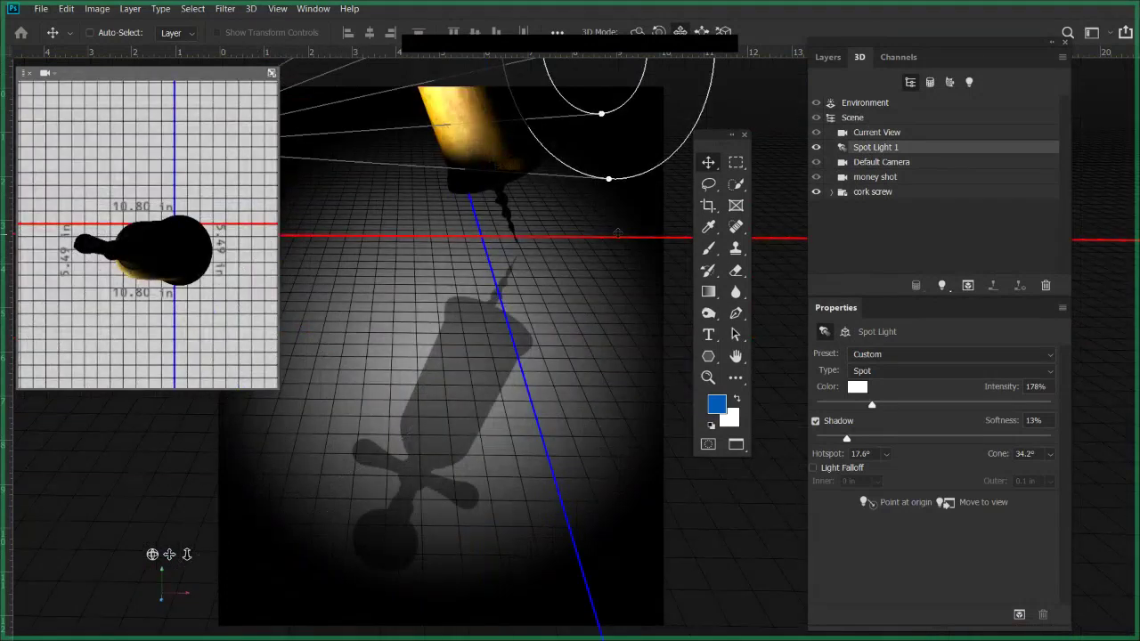
pyautogui.click(660, 368)
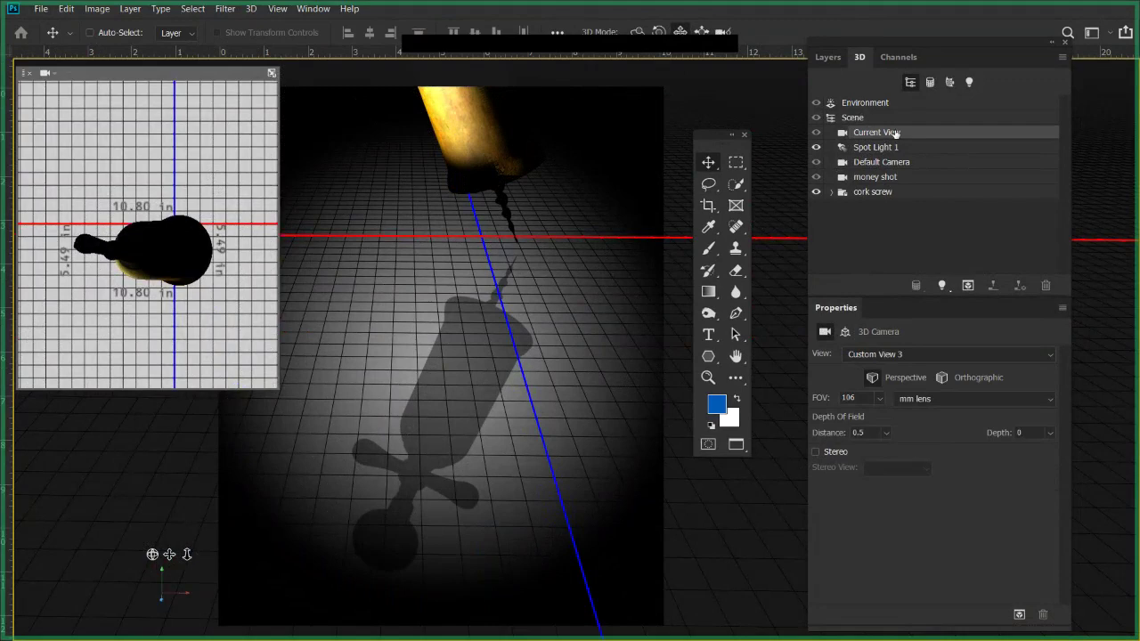
pyautogui.moveTo(613, 193); pyautogui.dragTo(583, 312)
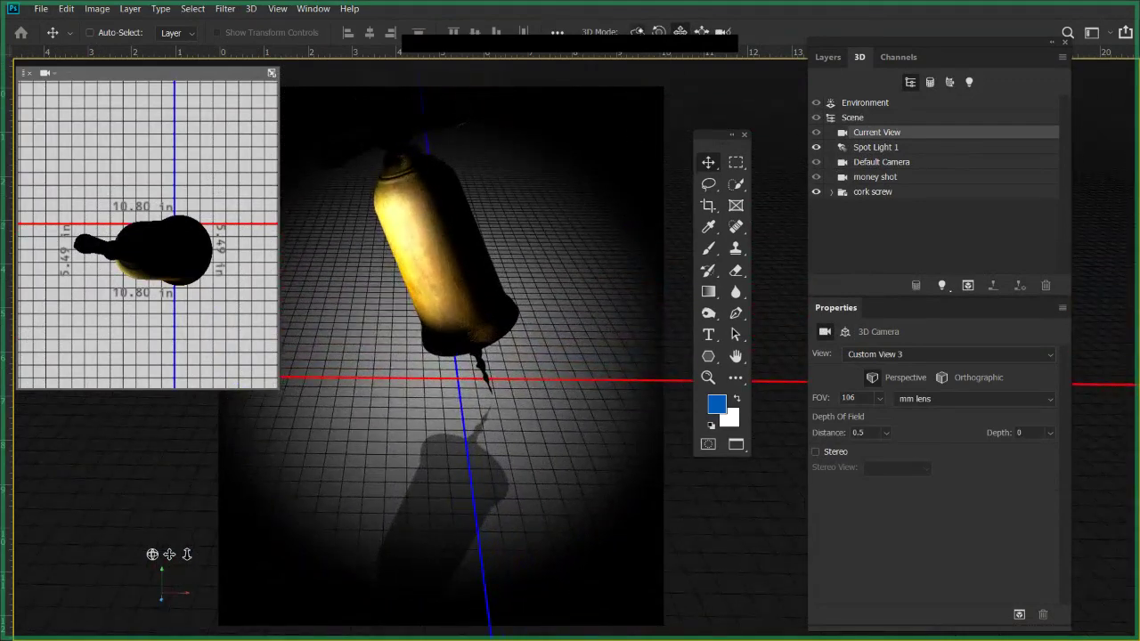
pyautogui.moveTo(544, 323); pyautogui.dragTo(567, 390)
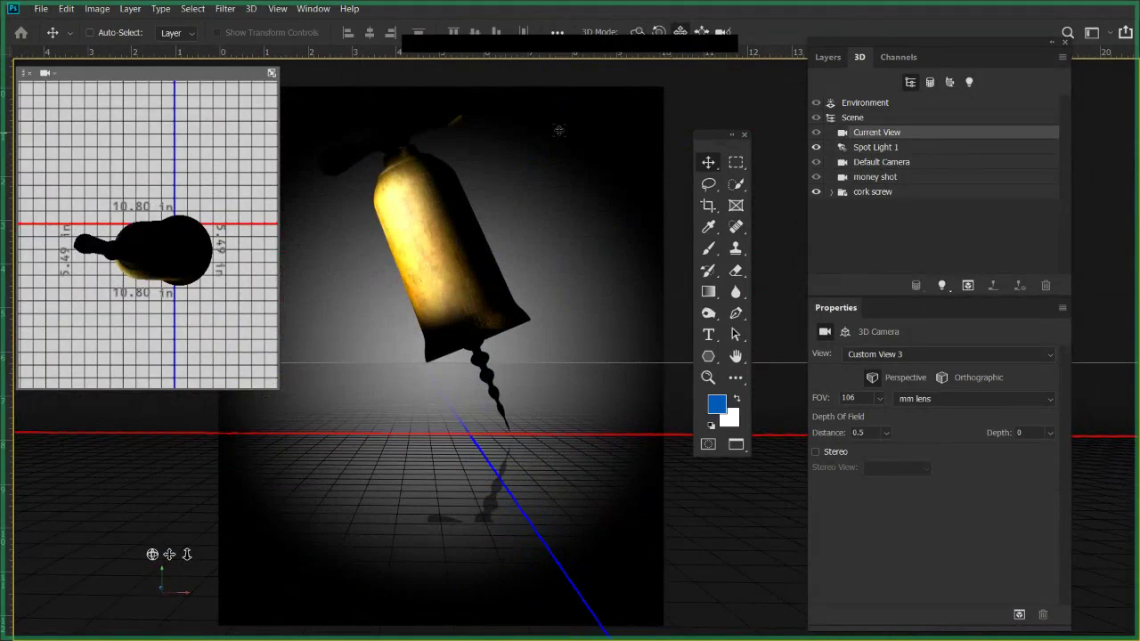
pyautogui.moveTo(559, 131); pyautogui.dragTo(512, 508)
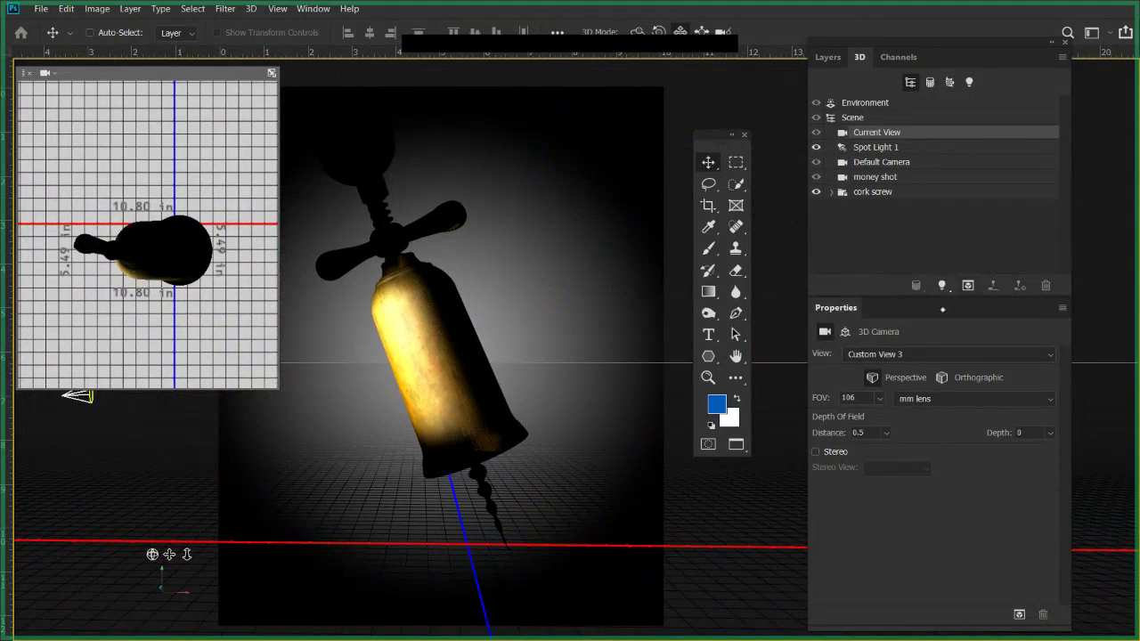
# Add a new point light to the scene and hide Spot Light 1.
pyautogui.click(944, 286)
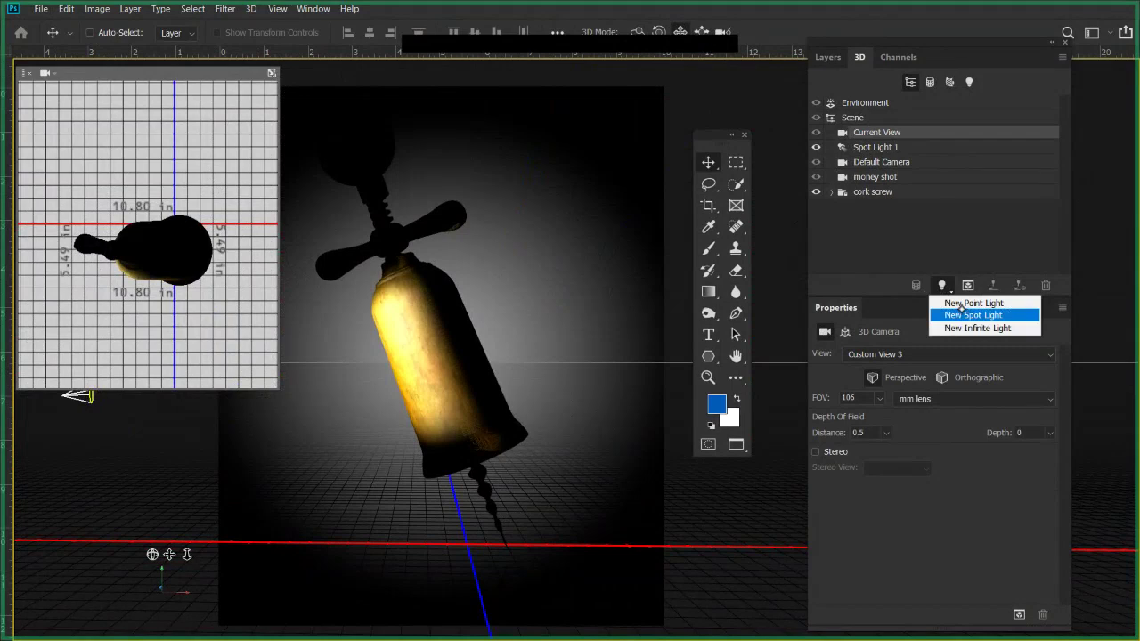
pyautogui.click(964, 304)
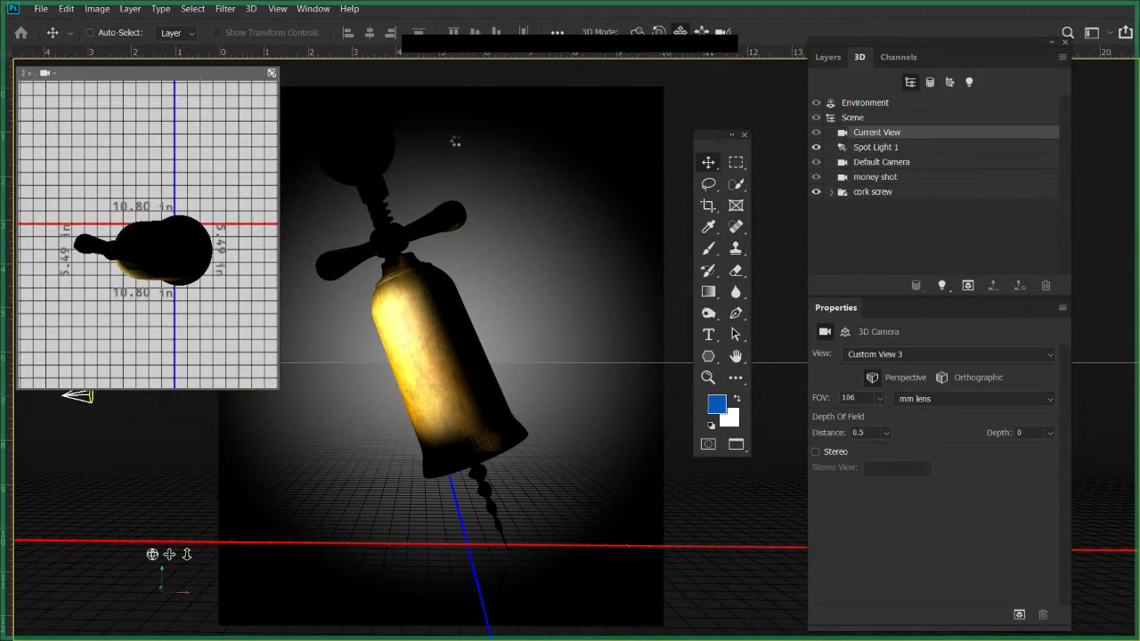
pyautogui.click(864, 210)
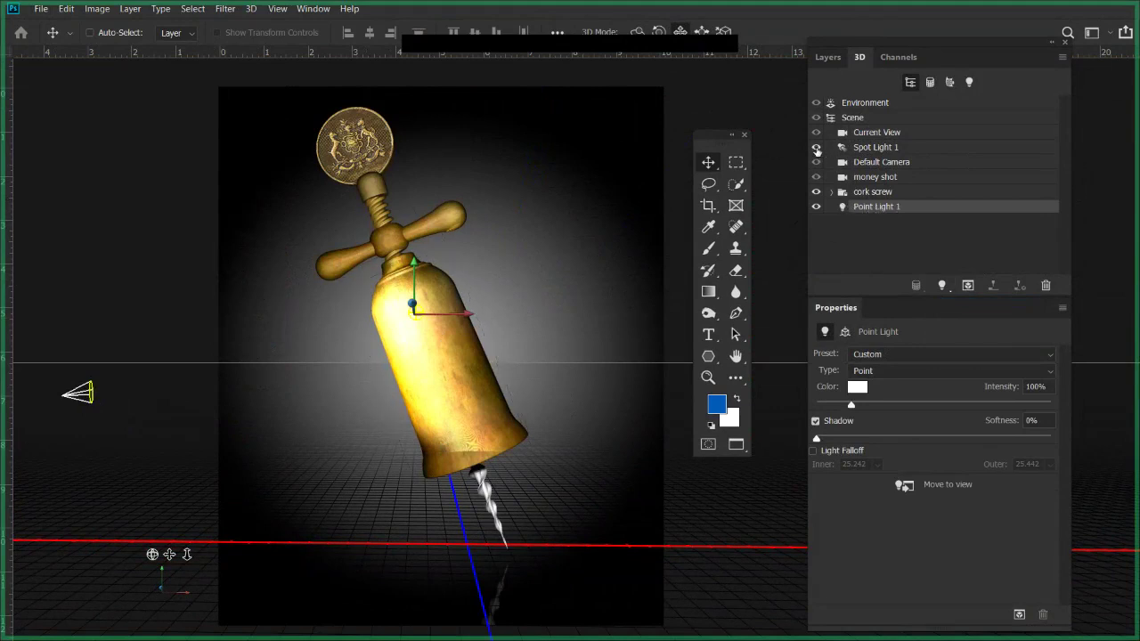
pyautogui.click(817, 149)
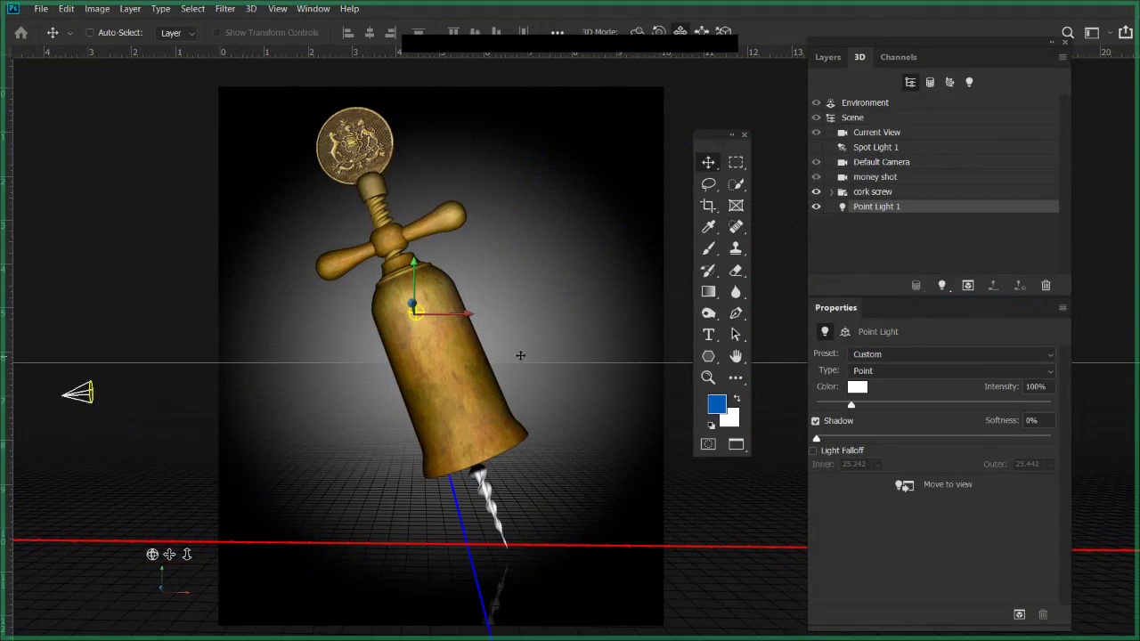
# Move Point Light 1 beside the corkscrew's body to about X -3.67, Y 9.22, Z 28.25 inches and set its intensity to 166%.
pyautogui.moveTo(520, 355)
pyautogui.mouseDown()
pyautogui.moveTo(694, 310)
pyautogui.moveTo(383, 343)
pyautogui.moveTo(393, 349)
pyautogui.moveTo(326, 331)
pyautogui.moveTo(267, 444)
pyautogui.moveTo(347, 299)
pyautogui.moveTo(328, 234)
pyautogui.moveTo(316, 294)
pyautogui.moveTo(335, 103)
pyautogui.moveTo(332, 271)
pyautogui.moveTo(143, 518)
pyautogui.moveTo(232, 530)
pyautogui.moveTo(291, 154)
pyautogui.moveTo(338, 308)
pyautogui.moveTo(429, 314)
pyautogui.mouseUp()
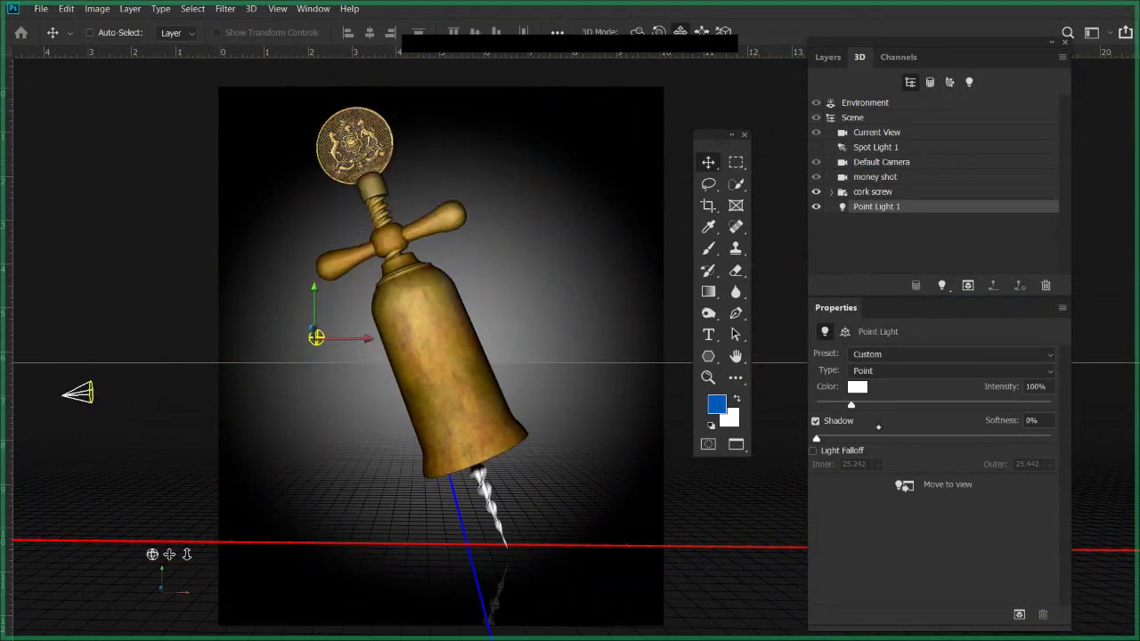
pyautogui.moveTo(851, 406)
pyautogui.mouseDown()
pyautogui.moveTo(862, 421)
pyautogui.moveTo(844, 424)
pyautogui.mouseUp()
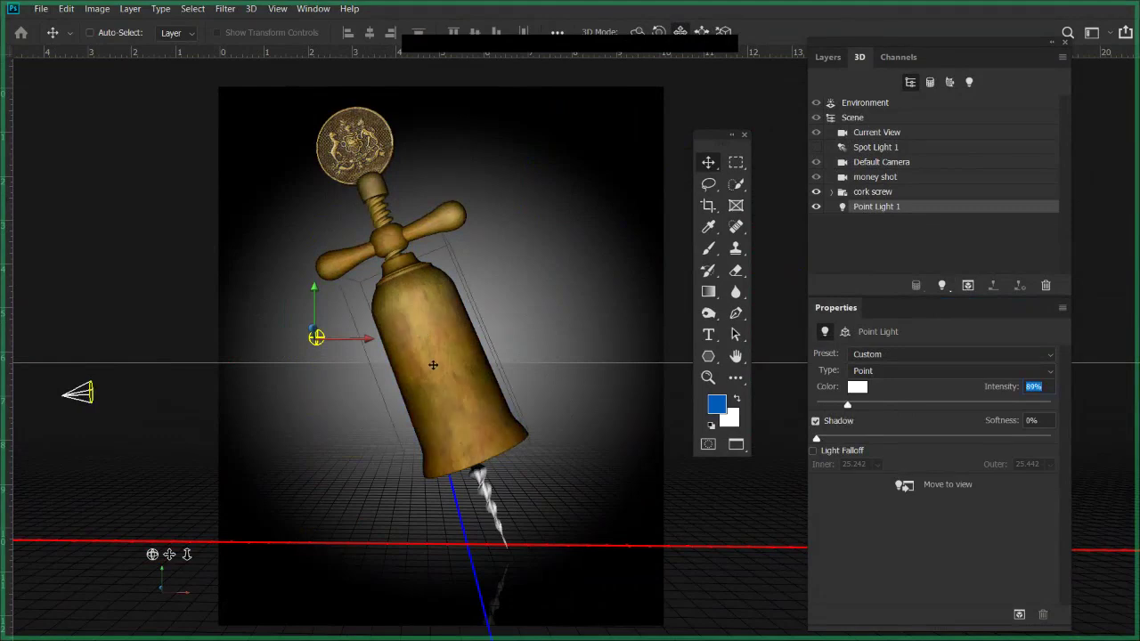
pyautogui.moveTo(846, 406); pyautogui.dragTo(869, 406)
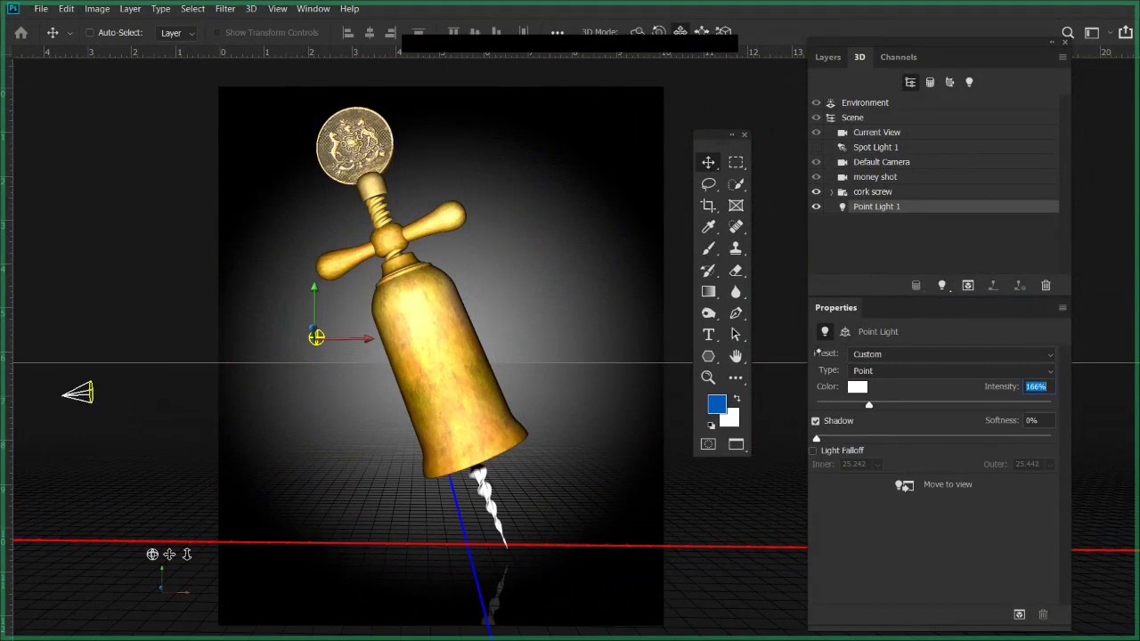
pyautogui.click(846, 331)
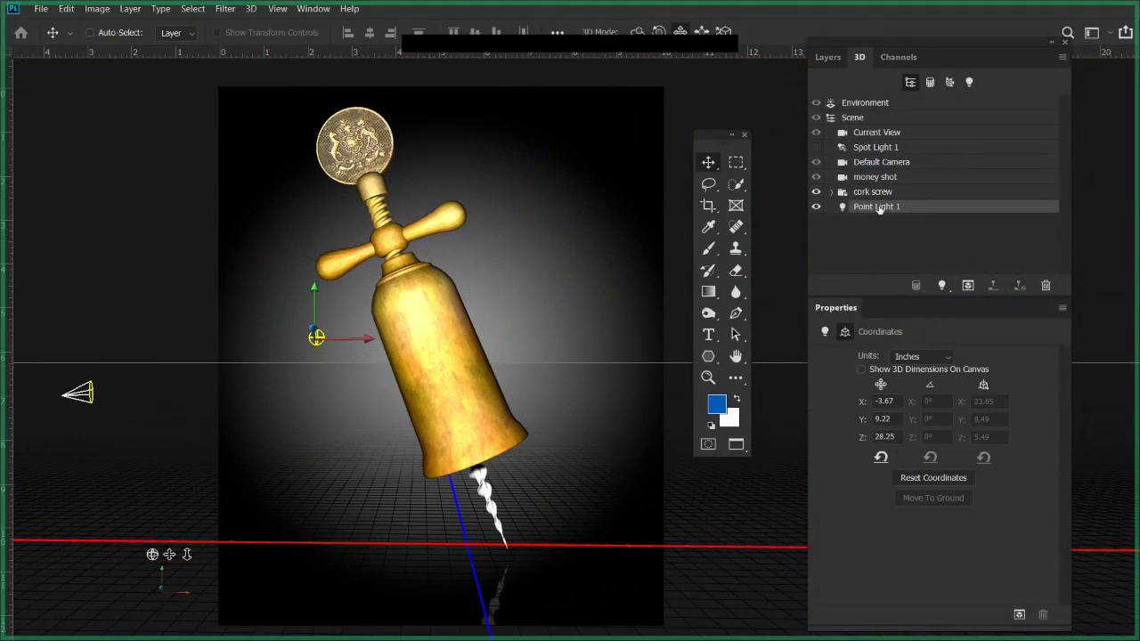
# Delete Point Light 1 and Spot Light 1 from the scene.
pyautogui.click(1045, 286)
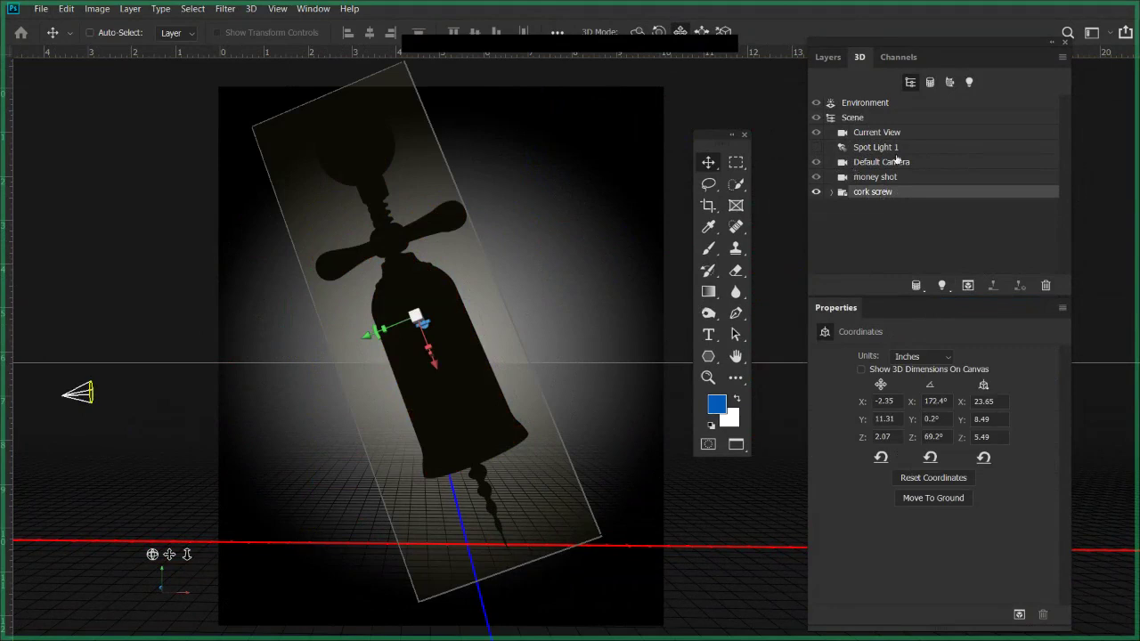
pyautogui.click(879, 149)
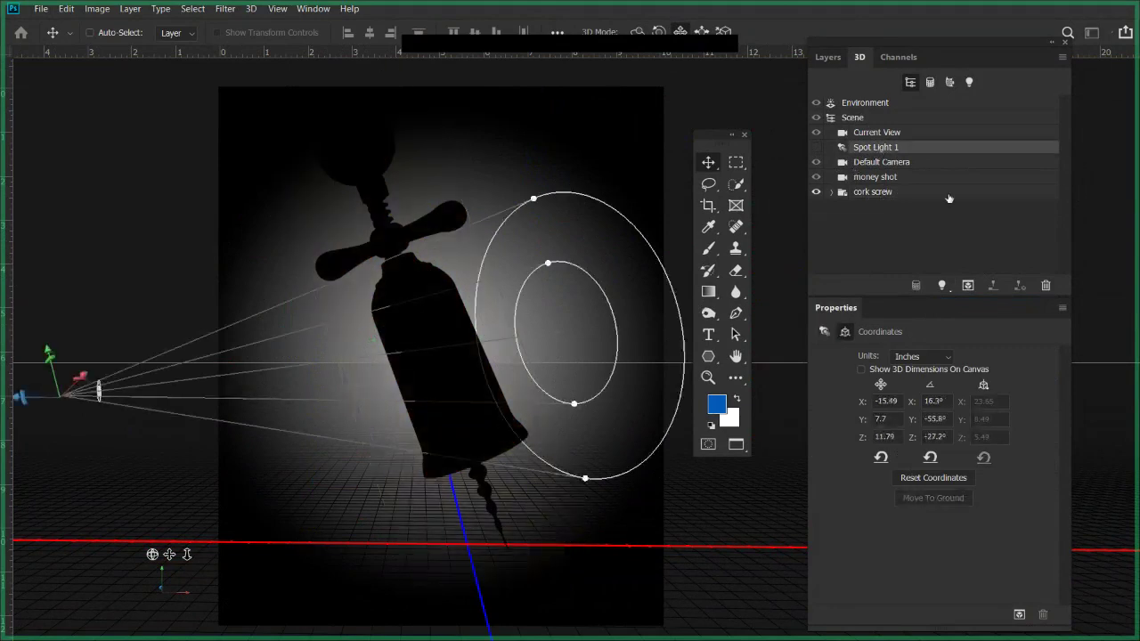
pyautogui.click(1046, 286)
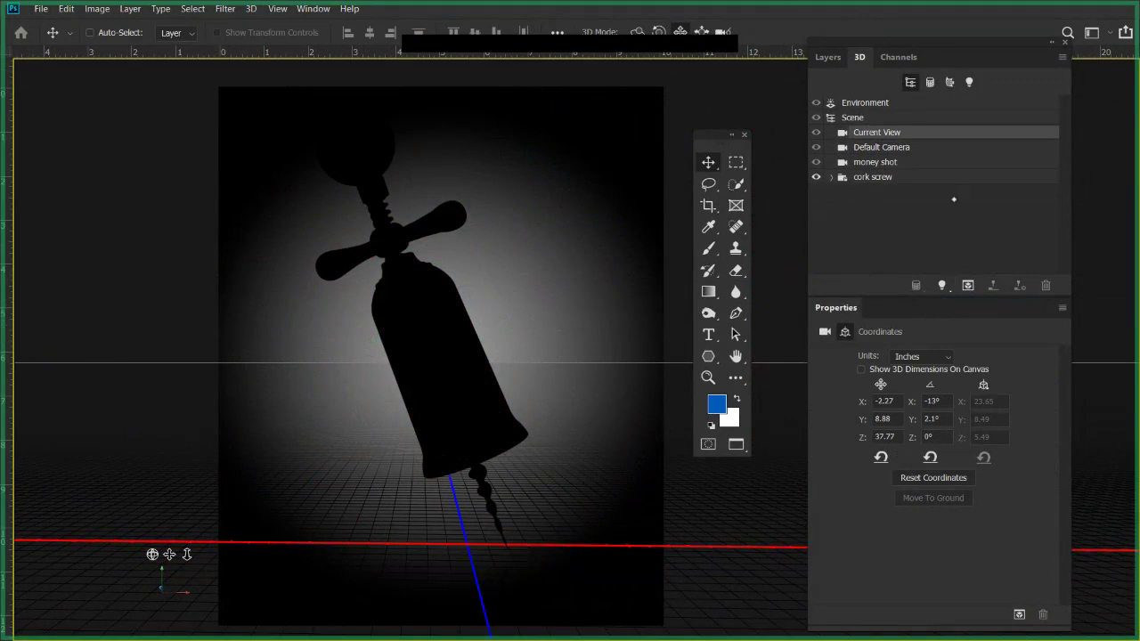
# Look through the document's layer stack and the objects remaining in the 3D scene.
pyautogui.click(828, 56)
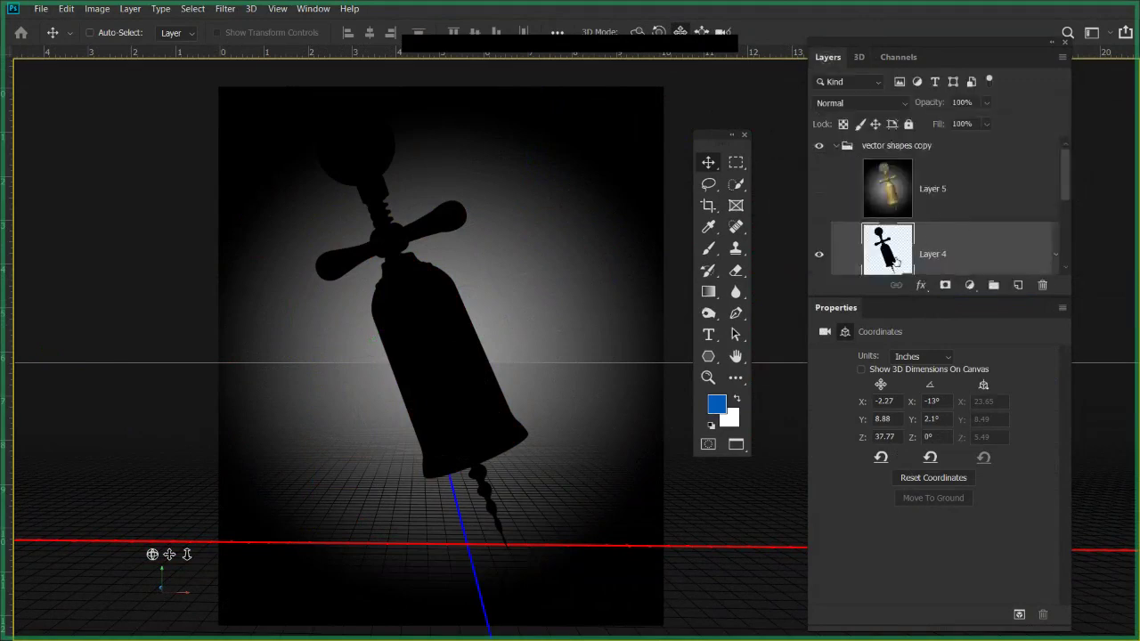
pyautogui.scroll(-5, 935, 214)
pyautogui.scroll(5, 936, 205)
pyautogui.scroll(-3, 936, 205)
pyautogui.scroll(3, 1052, 210)
pyautogui.click(859, 57)
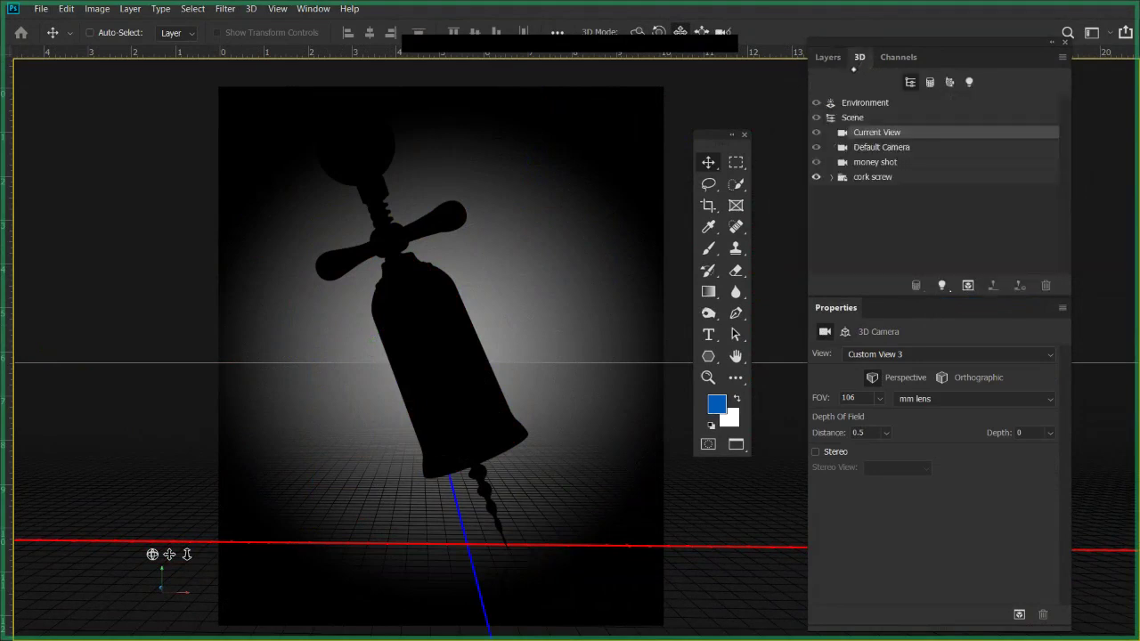
pyautogui.click(831, 57)
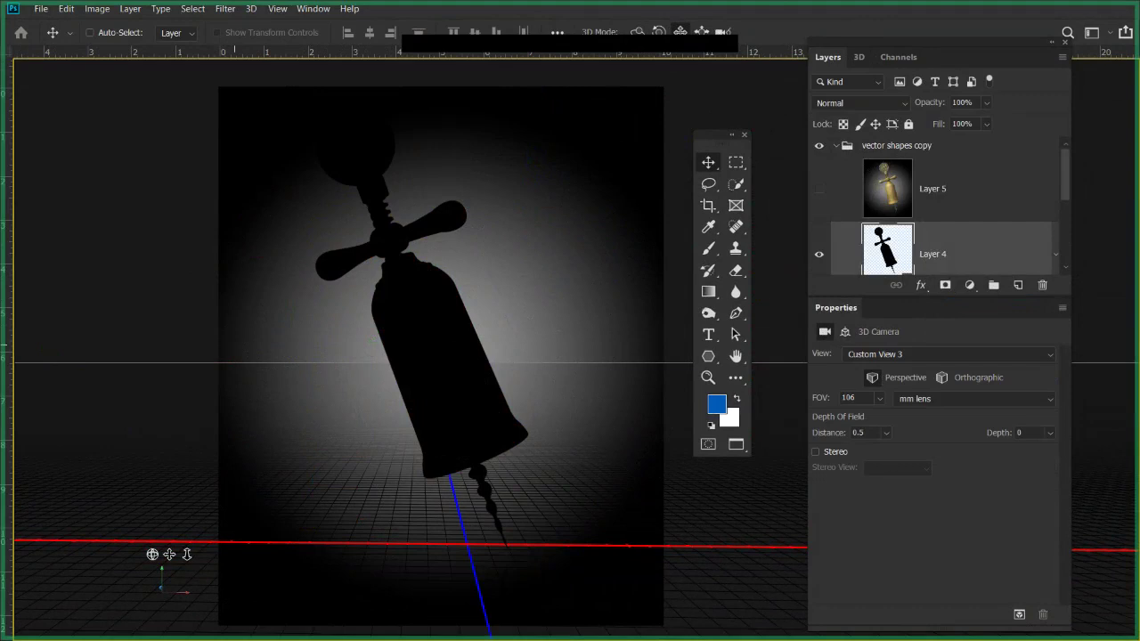
pyautogui.scroll(1, 234, 345)
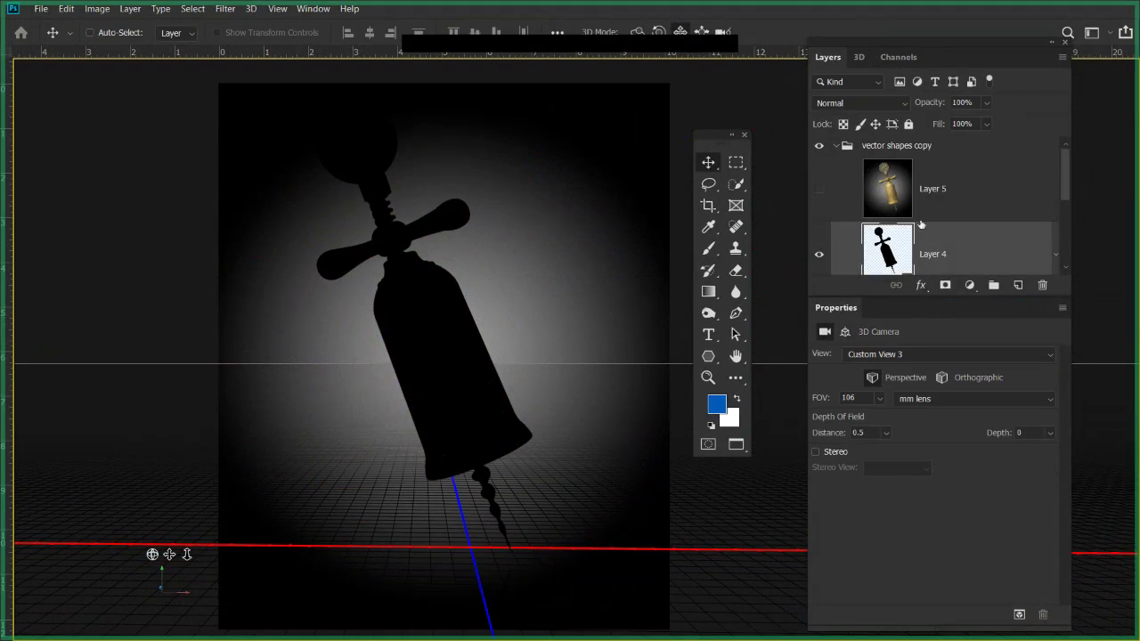
# Create a new layer above Layer 4, swap the foreground and background colours, and fill the layer with white.
pyautogui.click(1018, 285)
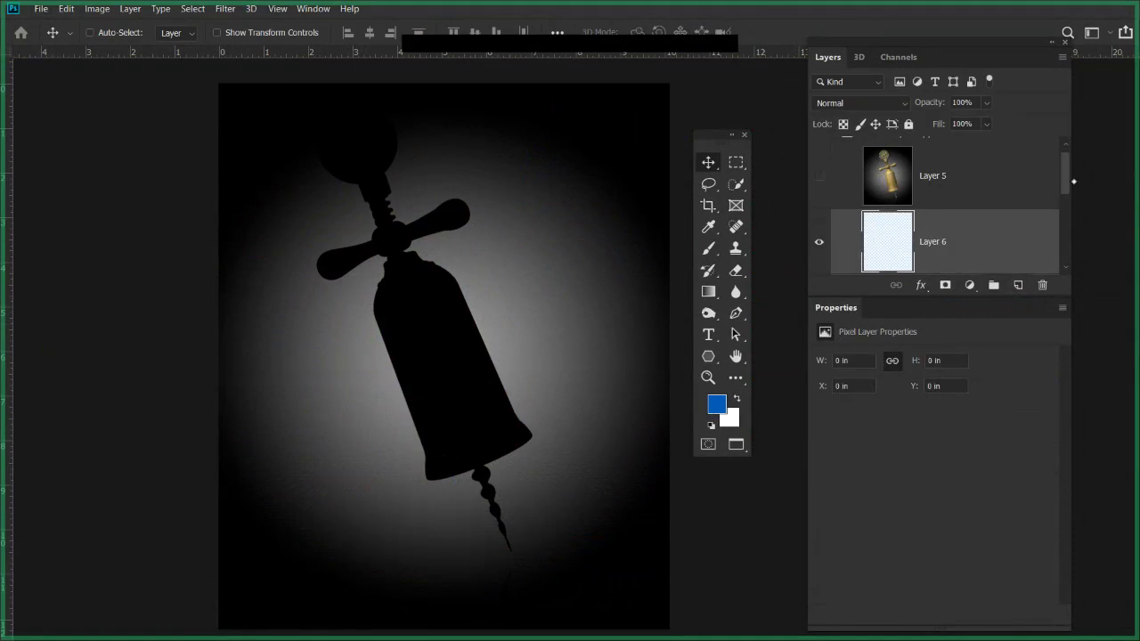
pyautogui.moveTo(1066, 183); pyautogui.dragTo(1070, 196)
pyautogui.press('x')
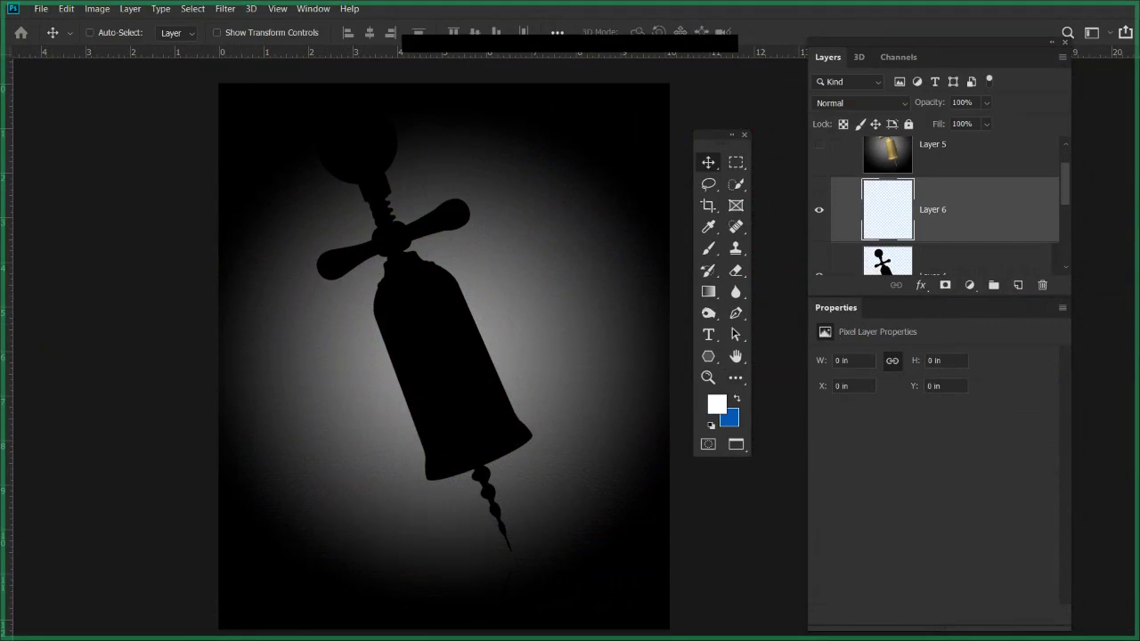
pyautogui.hotkey('alt', 'BackSpace')
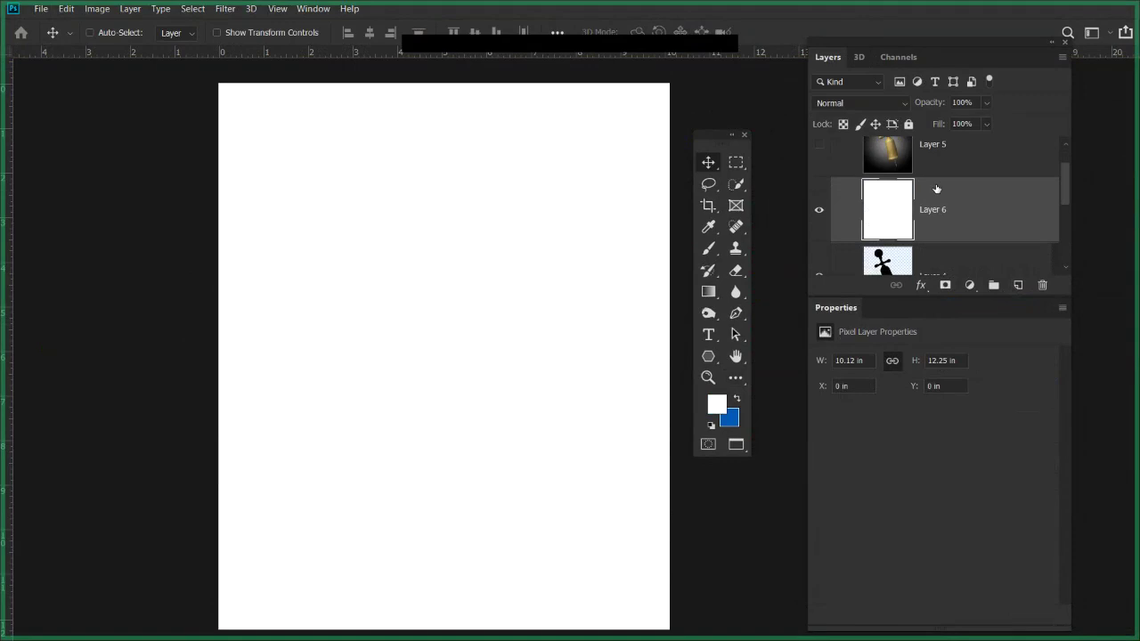
# Create a 3D Postcard from the white-filled Layer 6.
pyautogui.click(860, 57)
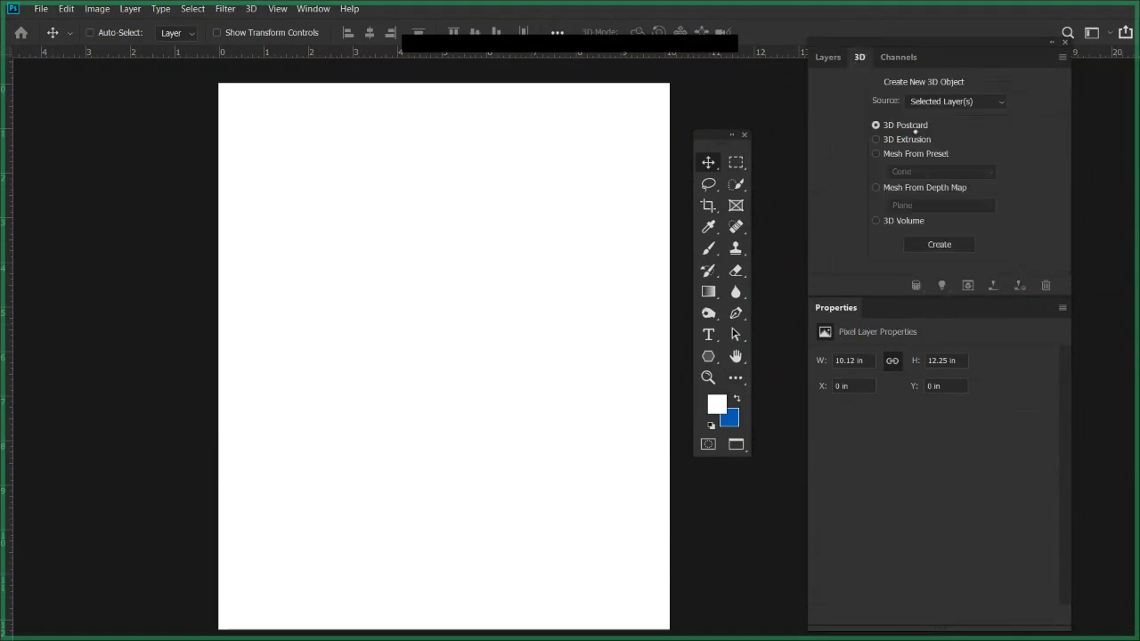
pyautogui.click(829, 57)
pyautogui.click(860, 57)
pyautogui.click(877, 140)
pyautogui.click(877, 154)
pyautogui.click(877, 126)
pyautogui.click(932, 246)
pyautogui.click(831, 61)
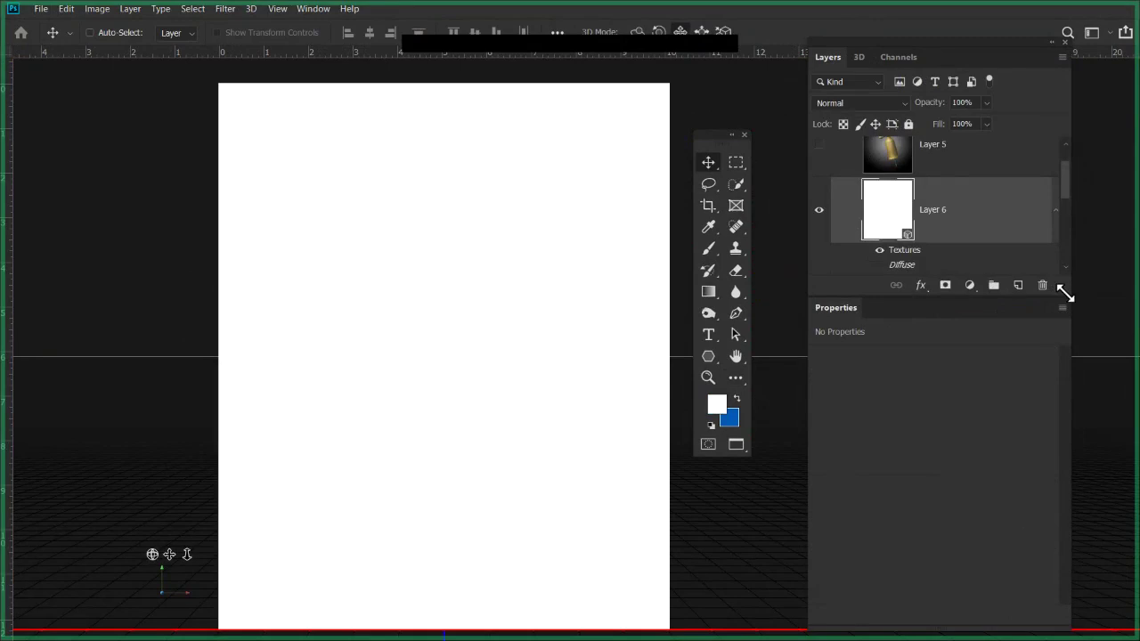
# Compare the separate 3D scenes of Layer 6 and Layer 4, collapsing Layer 6's texture list.
pyautogui.moveTo(1064, 291); pyautogui.dragTo(1059, 407)
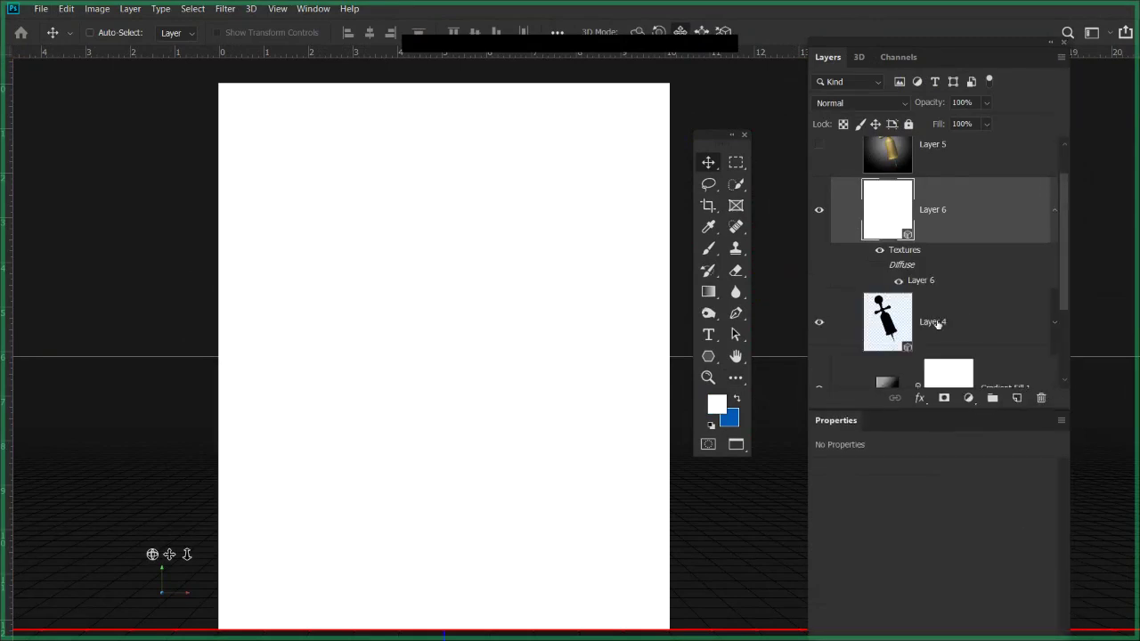
pyautogui.click(968, 348)
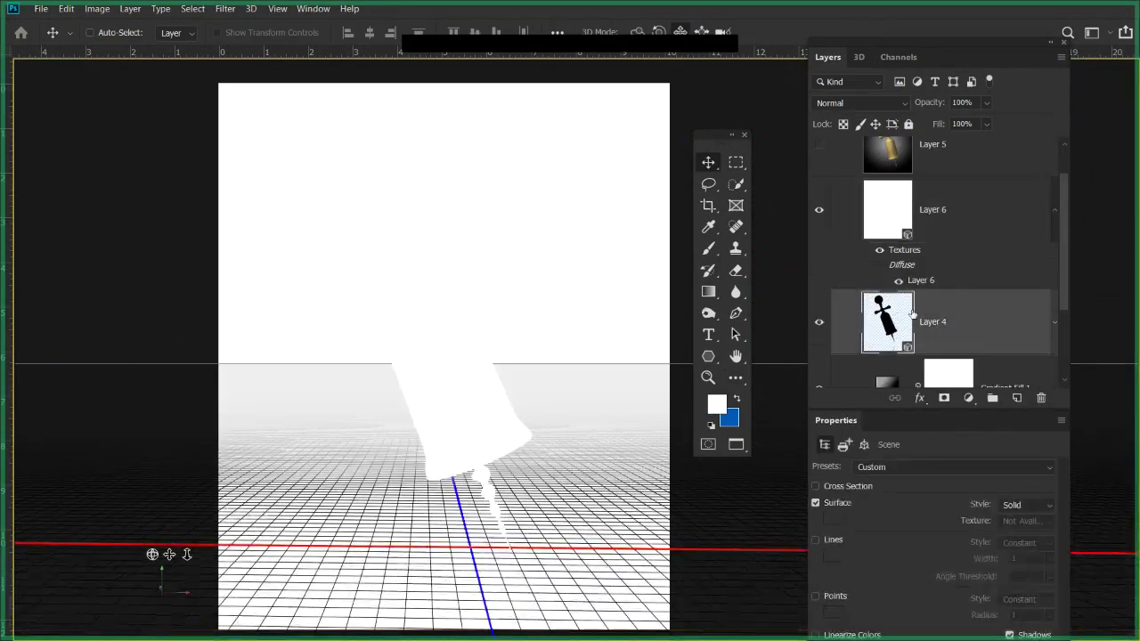
pyautogui.click(936, 223)
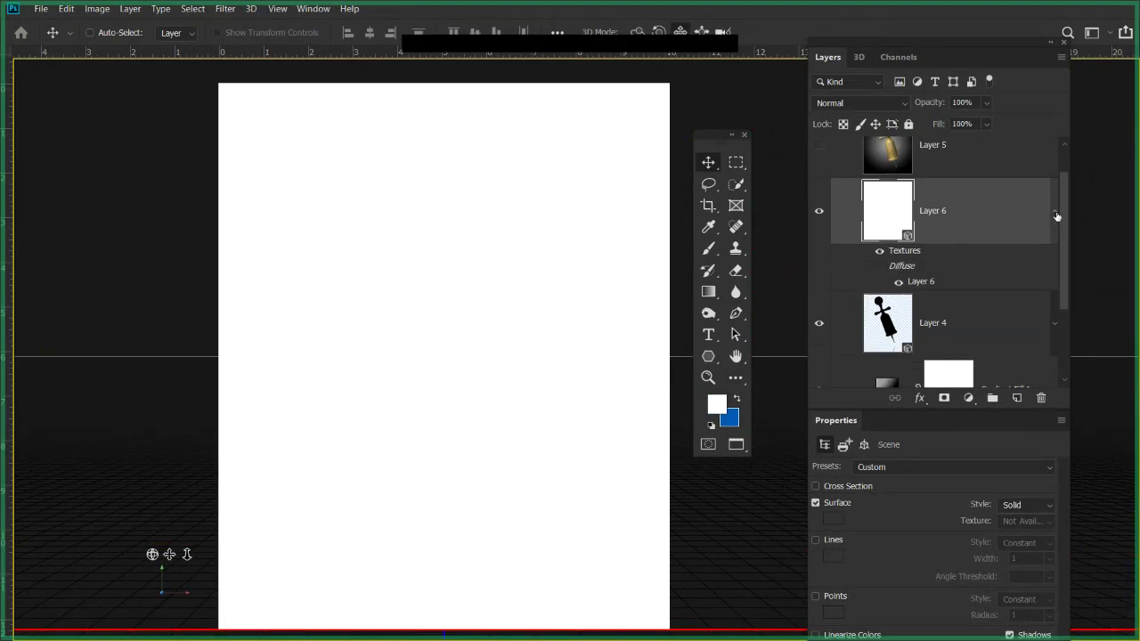
pyautogui.click(1053, 213)
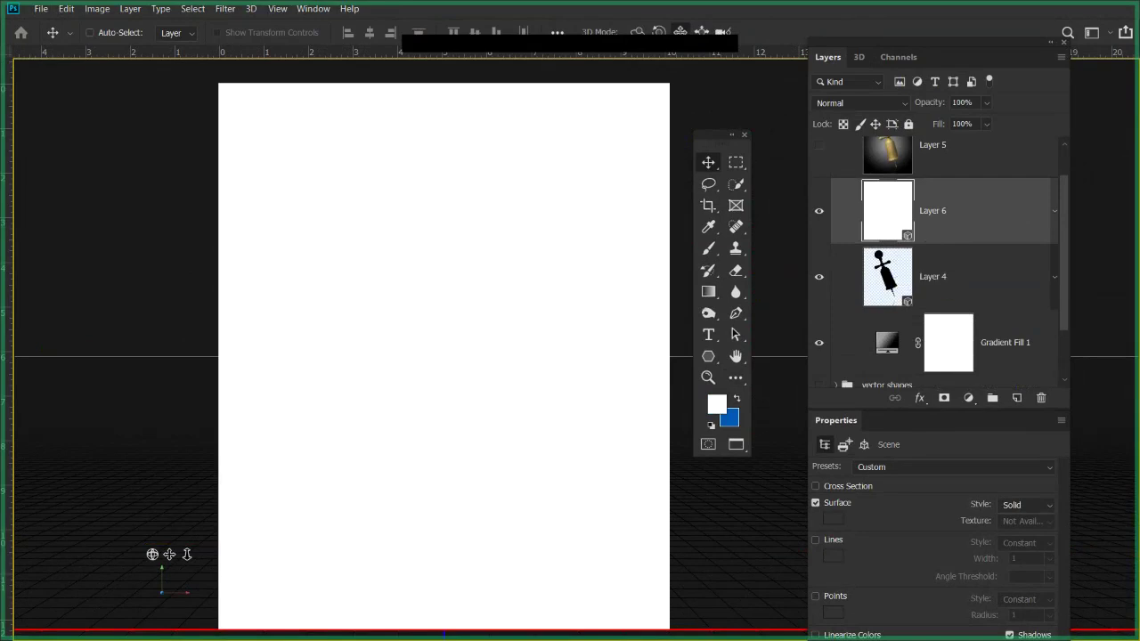
pyautogui.click(948, 281)
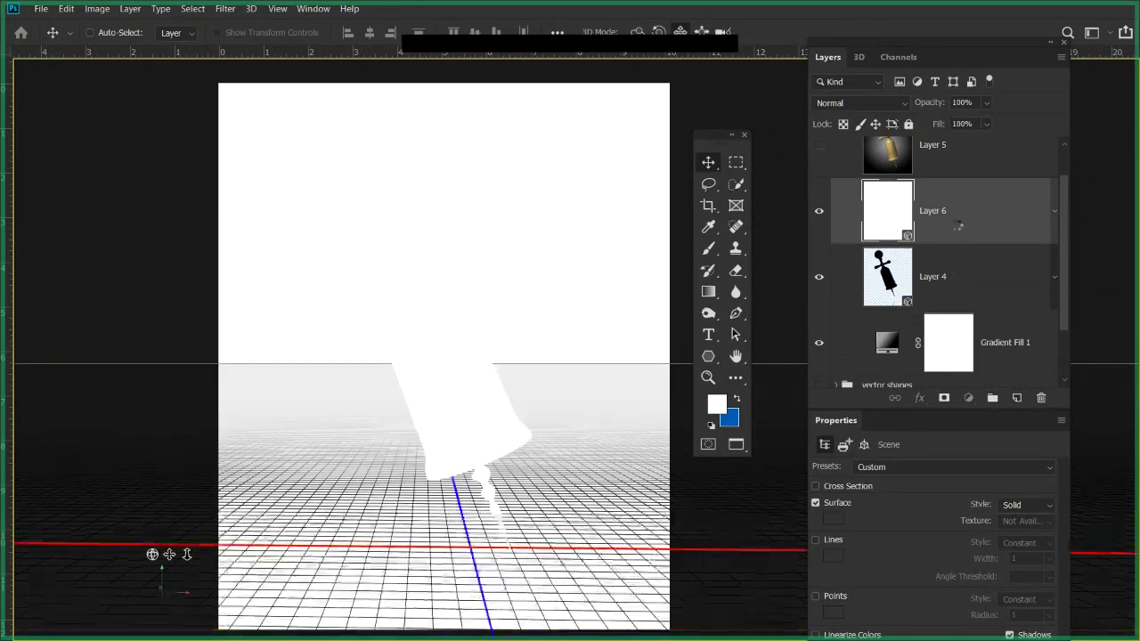
pyautogui.hotkey('alt', ']')
pyautogui.hotkey('alt', '[')
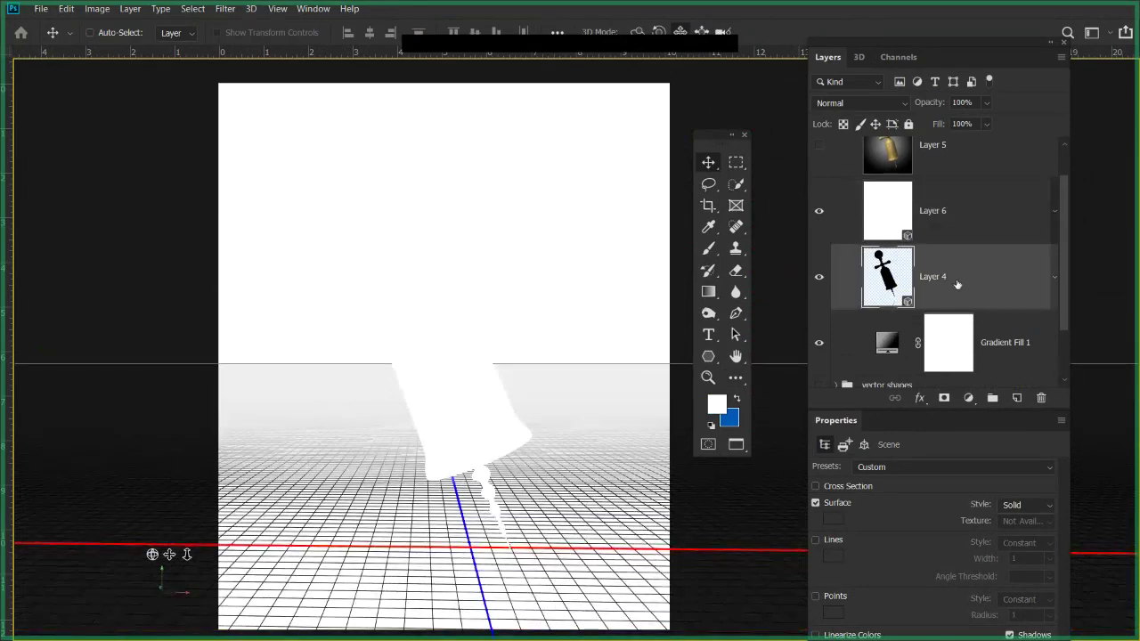
pyautogui.hotkey('alt', ']')
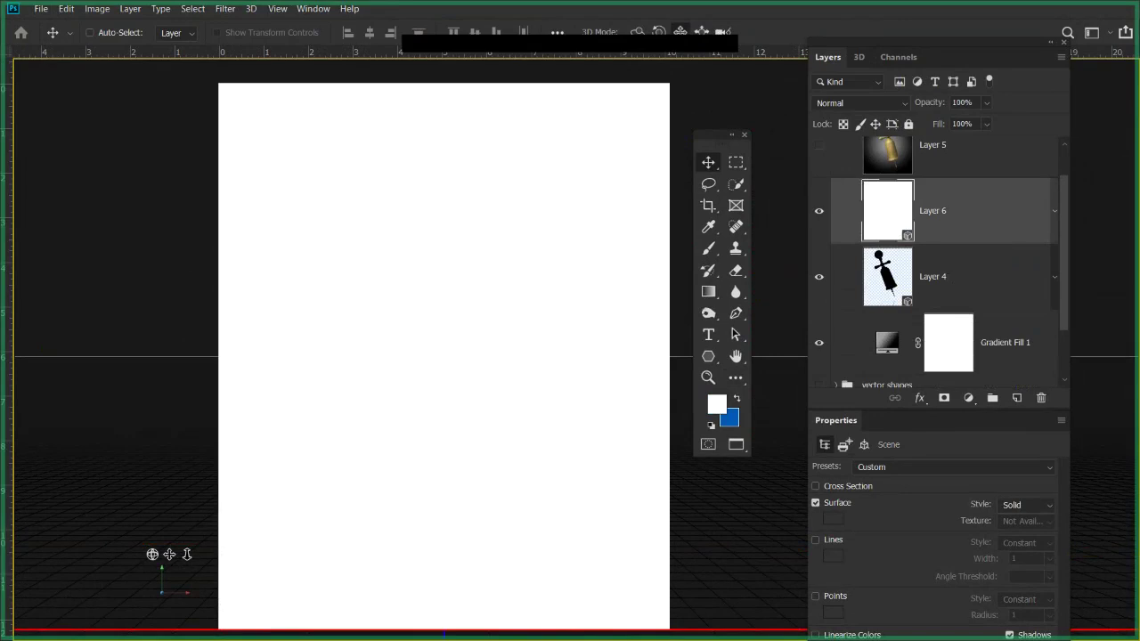
# Merge the 3D layers Layer 6 and Layer 4 into one scene.
pyautogui.keyDown('shift'); pyautogui.click(944, 284); pyautogui.keyUp('shift')
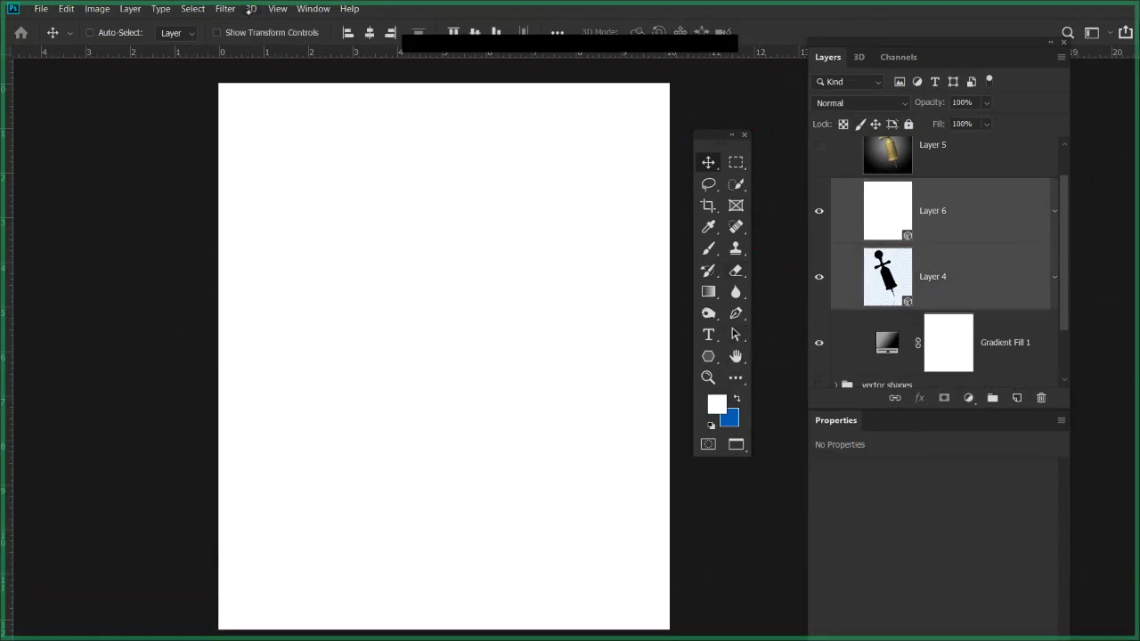
pyautogui.click(252, 9)
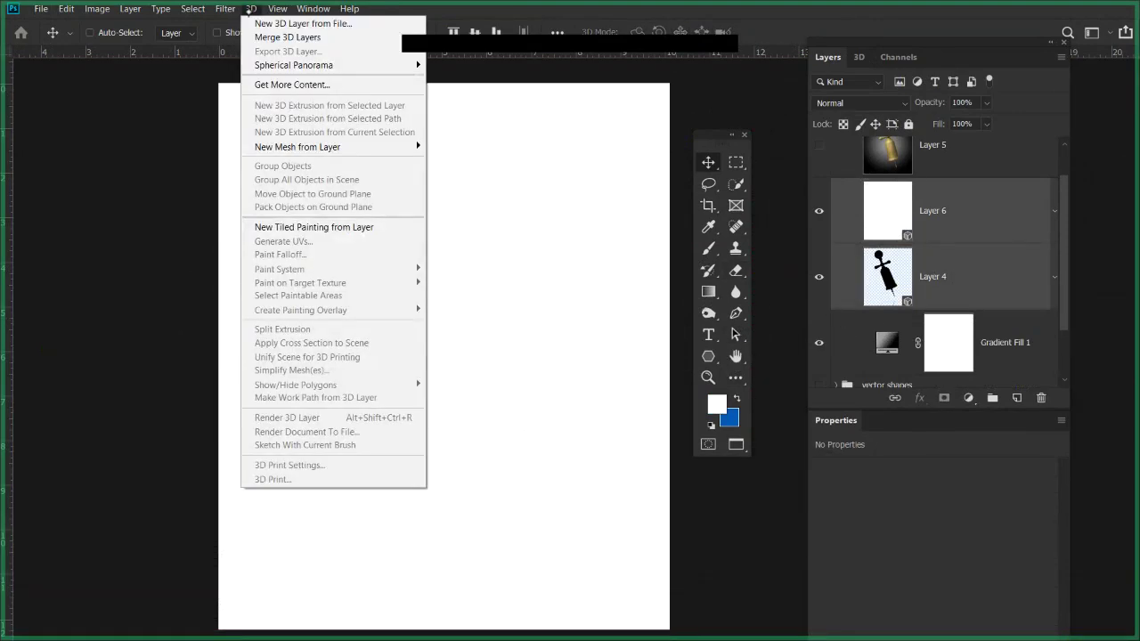
pyautogui.click(286, 39)
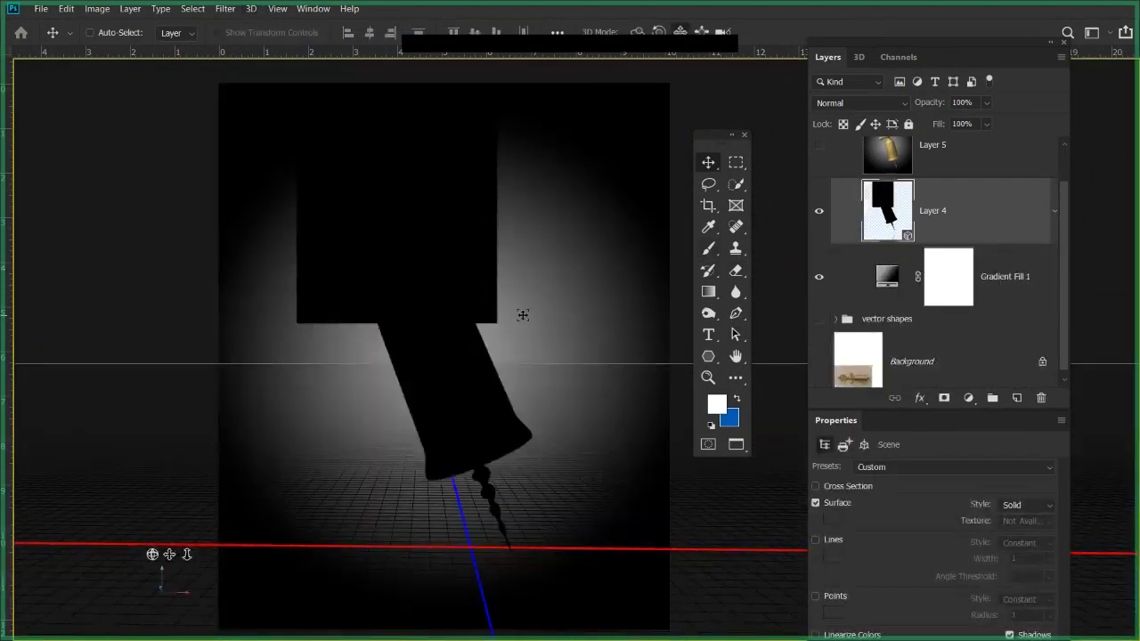
# Save the document under the new name "3D tutorial AE" as a layered TIFF with LZW compression.
pyautogui.hotkey('ctrl', 'shift')
pyautogui.hotkey('ctrl', 'shift', 's')
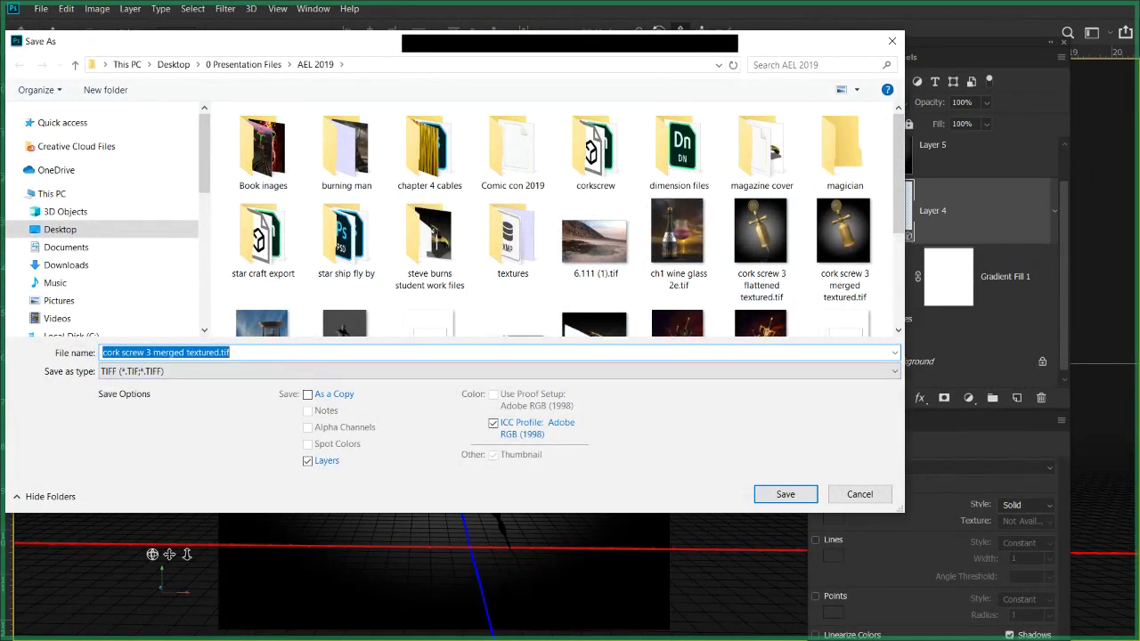
pyautogui.write('3D tutorial')
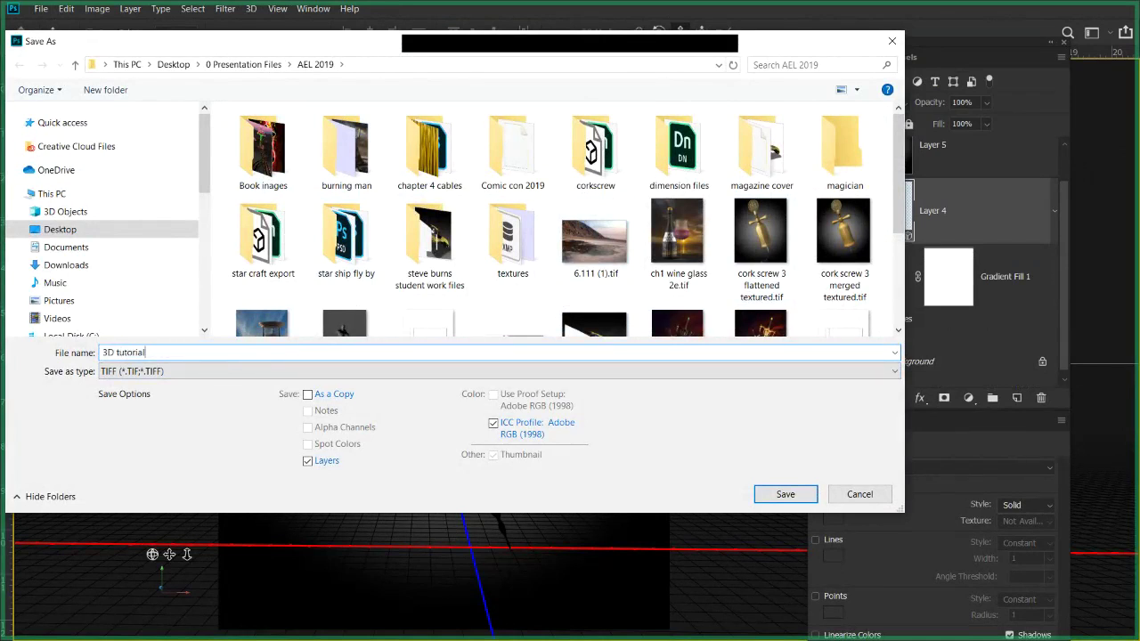
pyautogui.write(' AE')
pyautogui.click(784, 495)
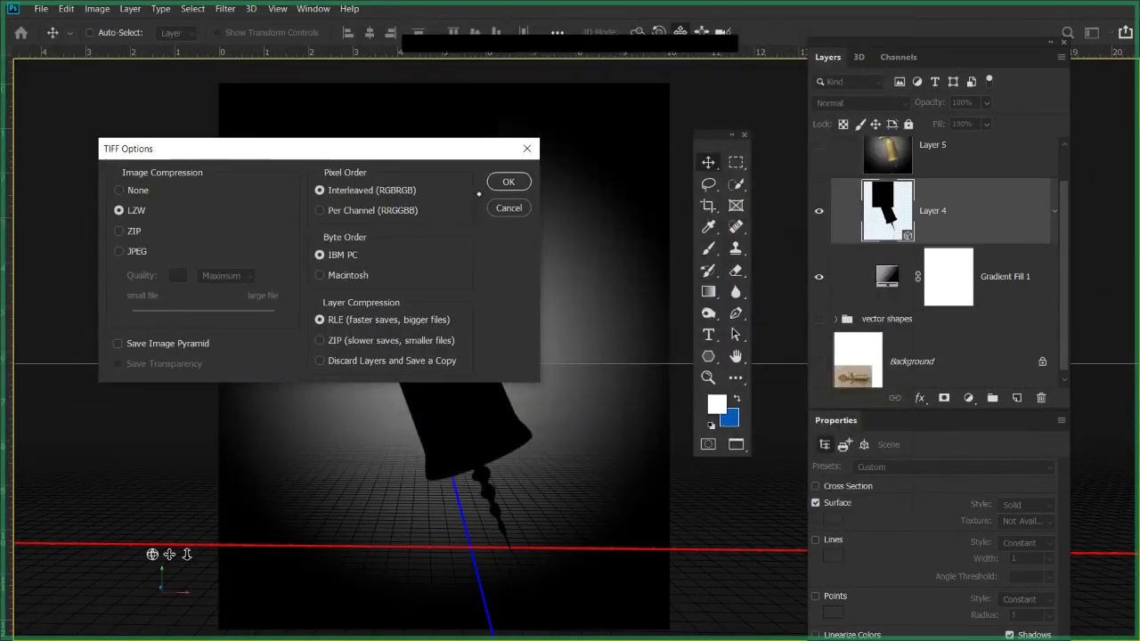
pyautogui.press('Return')
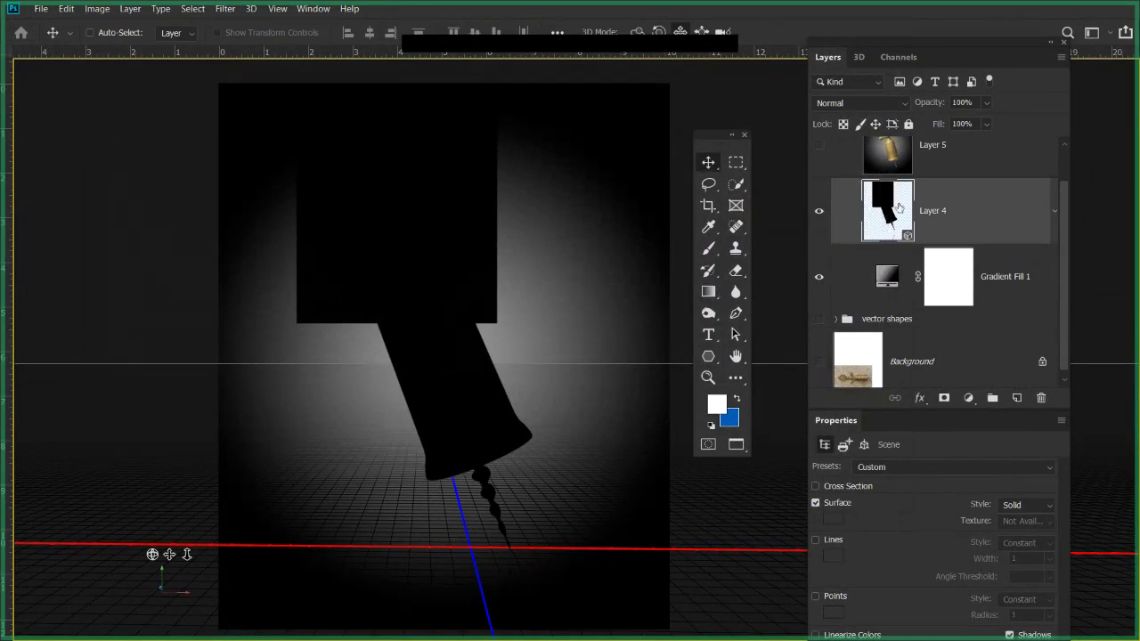
# Rename the Layer 6 Mesh object in the 3D scene as softbox.
pyautogui.click(859, 57)
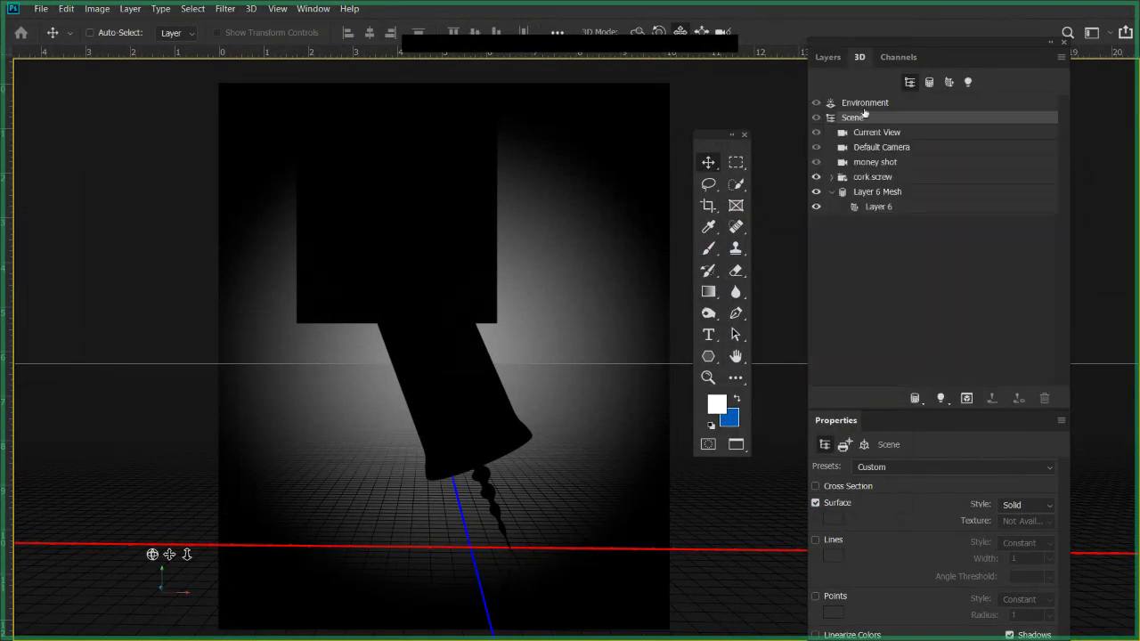
pyautogui.click(881, 178)
pyautogui.click(882, 191)
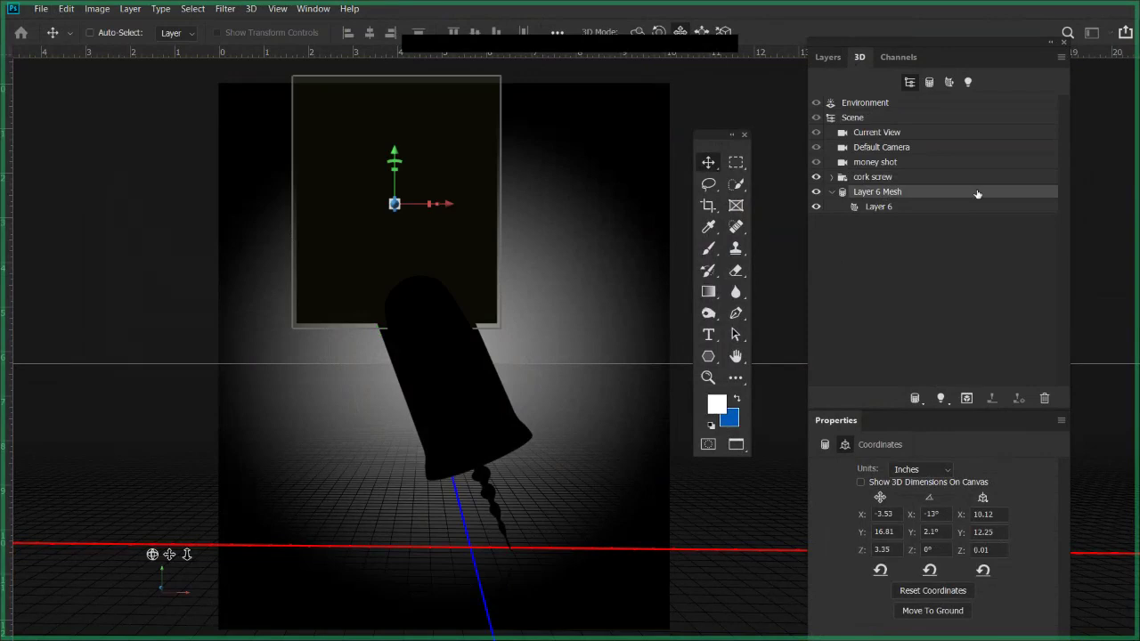
pyautogui.doubleClick(882, 193)
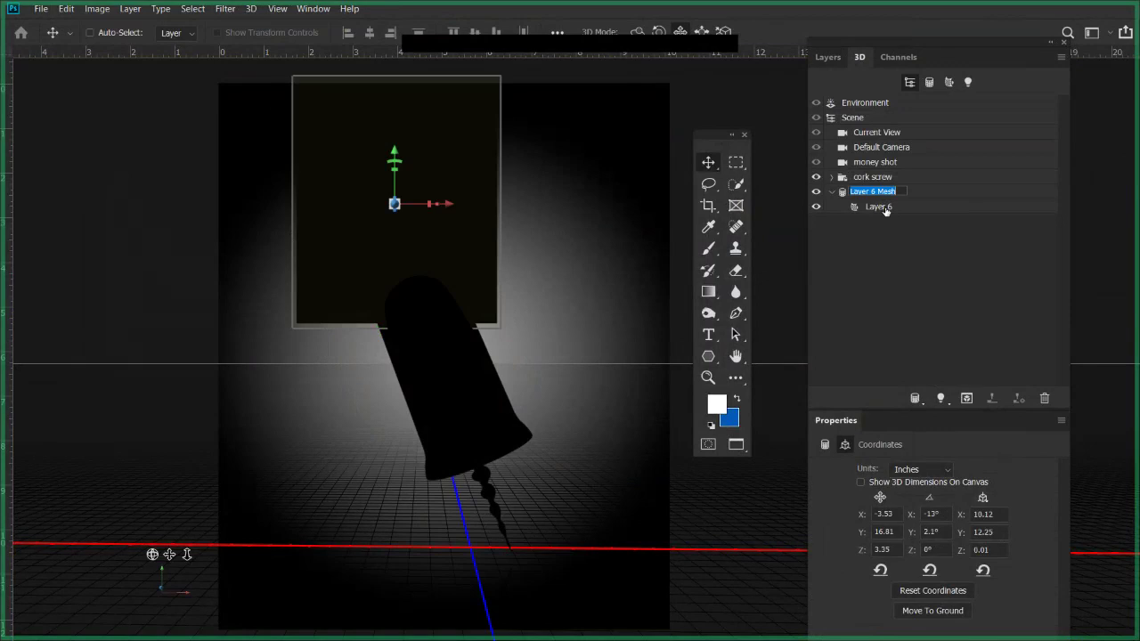
pyautogui.write('softbox')
pyautogui.press('Return')
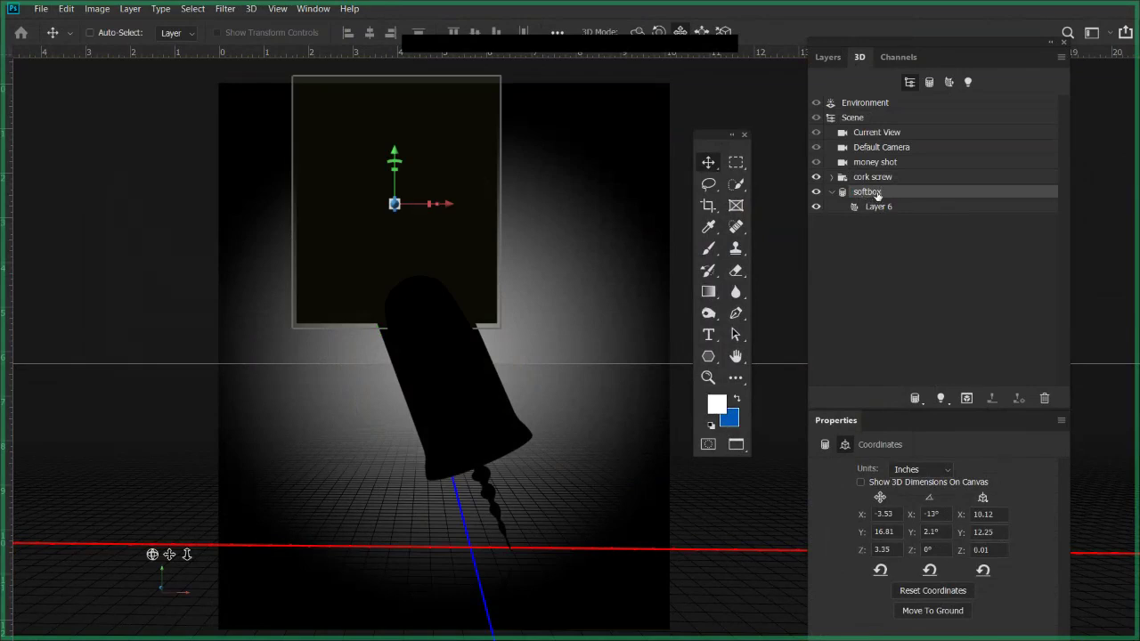
# Move the softbox mesh down and sideways beside the corkscrew, to about X 6.5, Y 10.51, Z 1.85 inches.
pyautogui.click(891, 133)
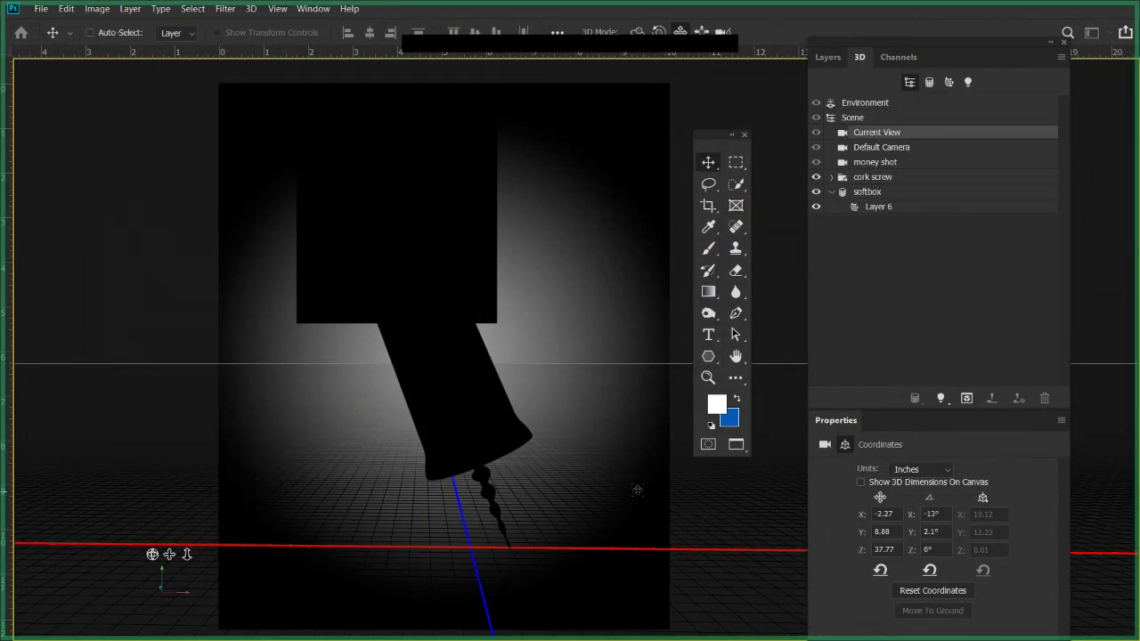
pyautogui.click(638, 30)
pyautogui.moveTo(297, 478)
pyautogui.mouseDown()
pyautogui.moveTo(401, 507)
pyautogui.moveTo(542, 484)
pyautogui.moveTo(302, 480)
pyautogui.mouseUp()
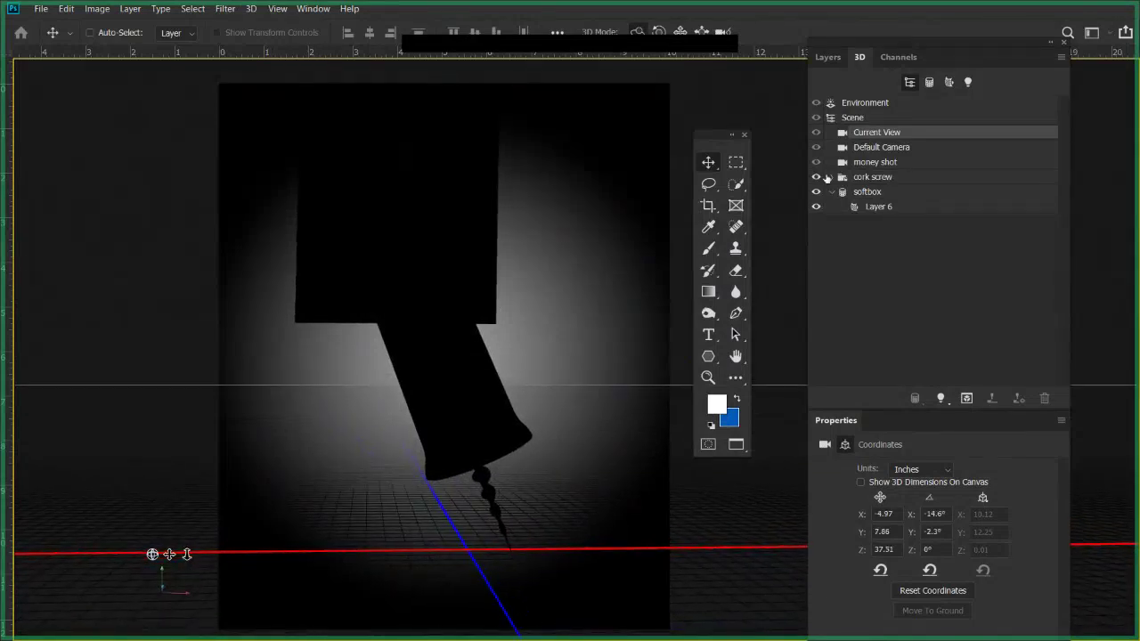
pyautogui.click(896, 189)
pyautogui.moveTo(397, 157); pyautogui.dragTo(383, 485)
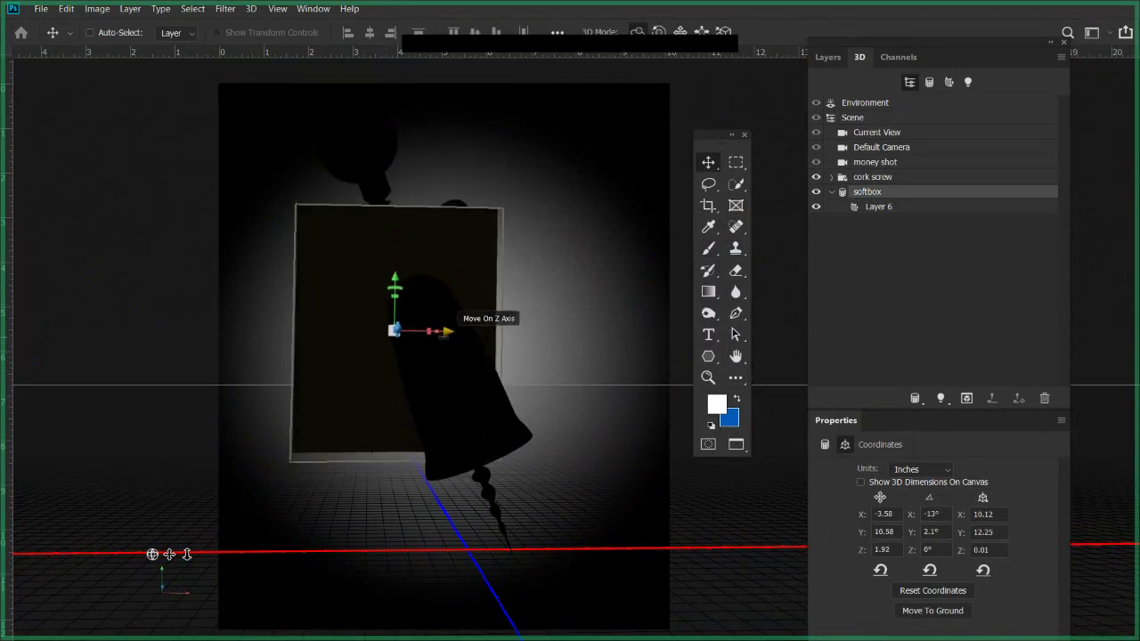
pyautogui.moveTo(448, 333); pyautogui.dragTo(820, 322)
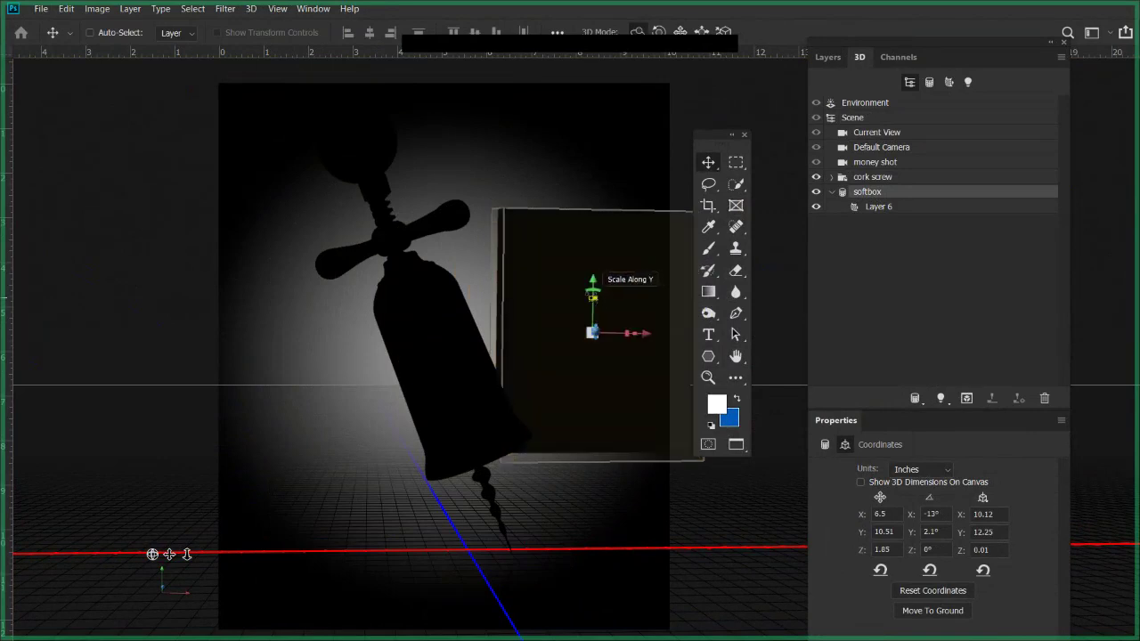
# Stretch the softbox to about 25.42 inches high, widen it along X, and rotate it around its Y axis to face the corkscrew.
pyautogui.moveTo(593, 297)
pyautogui.mouseDown()
pyautogui.moveTo(593, 192)
pyautogui.moveTo(602, 294)
pyautogui.mouseUp()
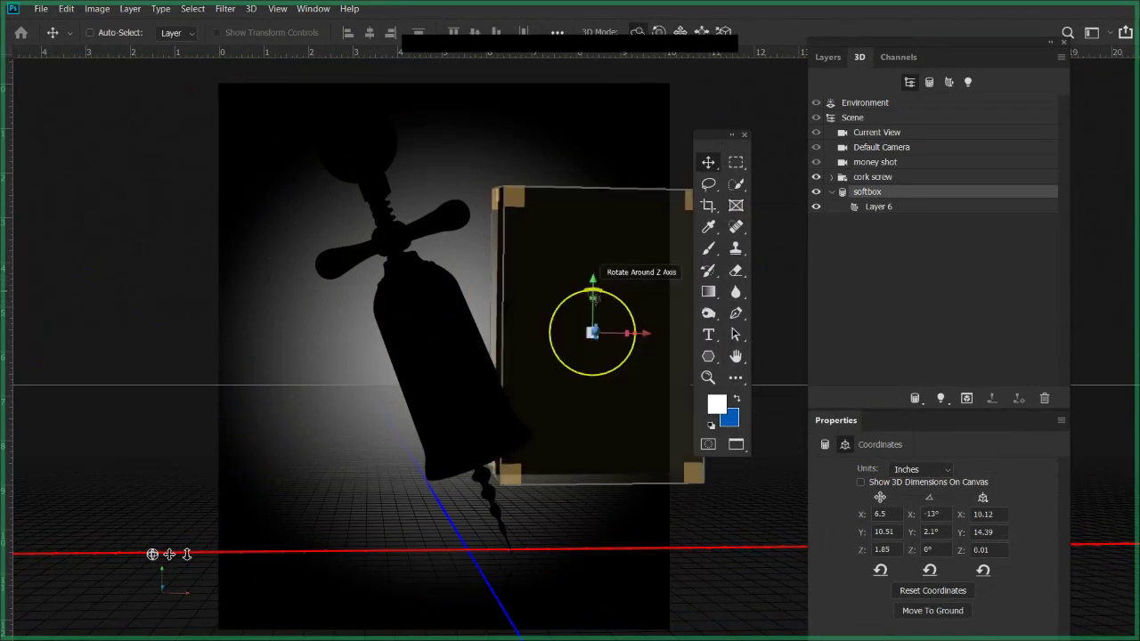
pyautogui.moveTo(594, 299); pyautogui.dragTo(606, 191)
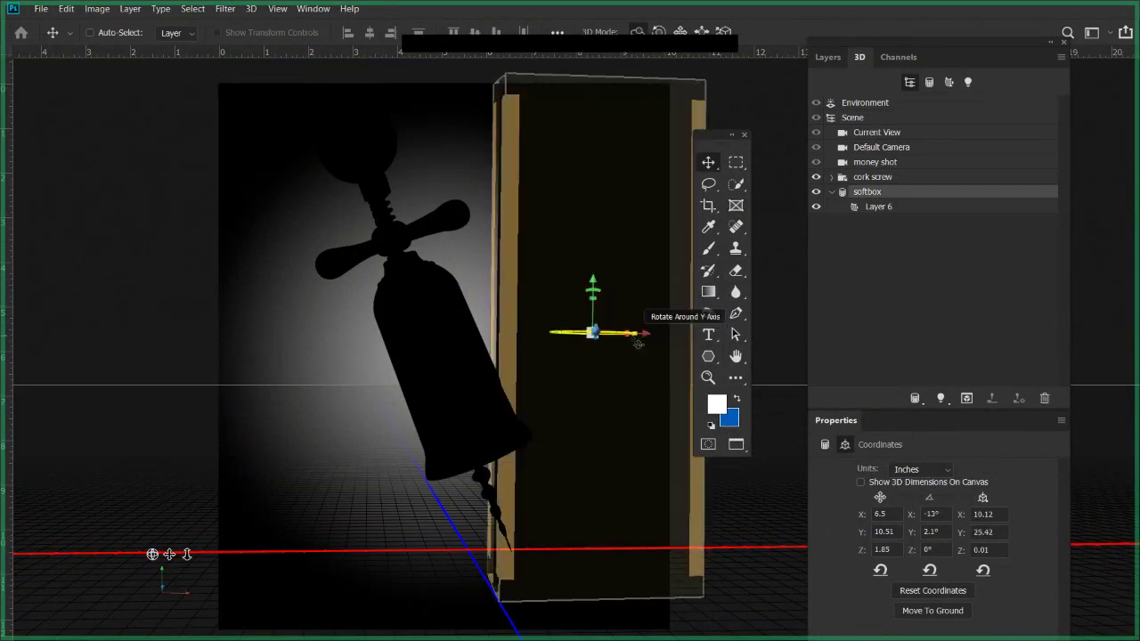
pyautogui.click(625, 333)
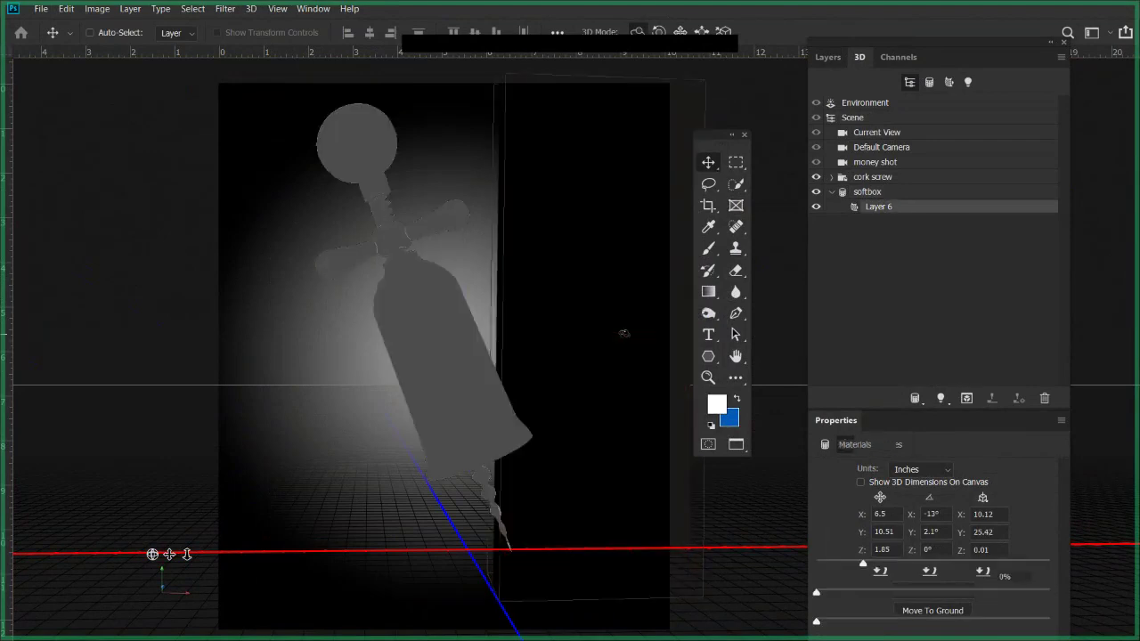
pyautogui.click(868, 191)
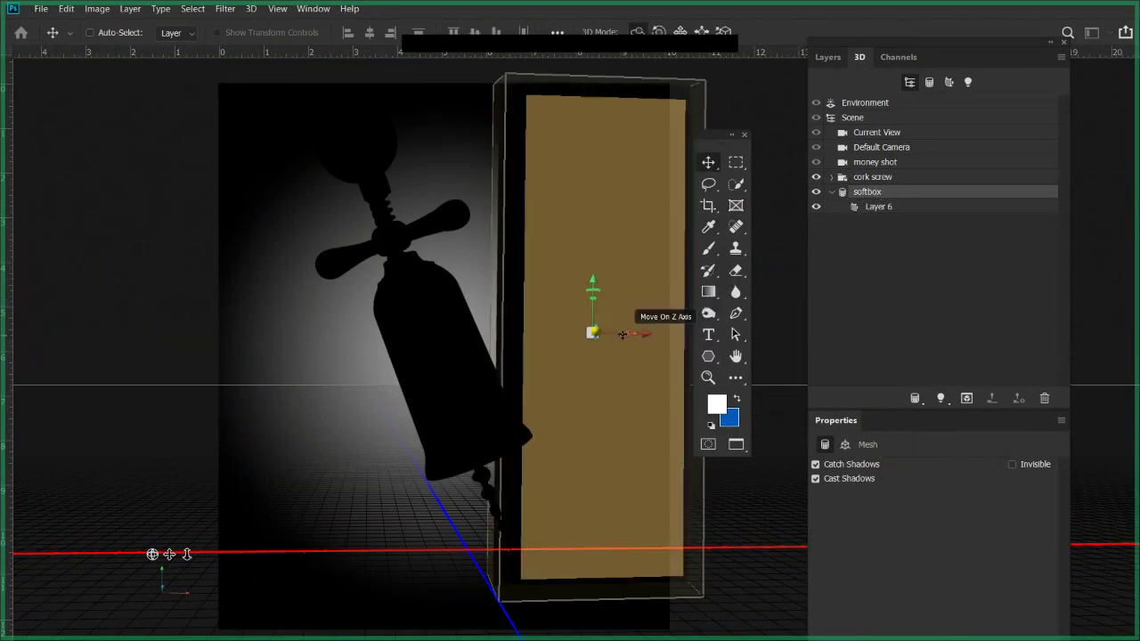
pyautogui.click(625, 333)
pyautogui.click(857, 191)
pyautogui.moveTo(643, 326); pyautogui.dragTo(798, 337)
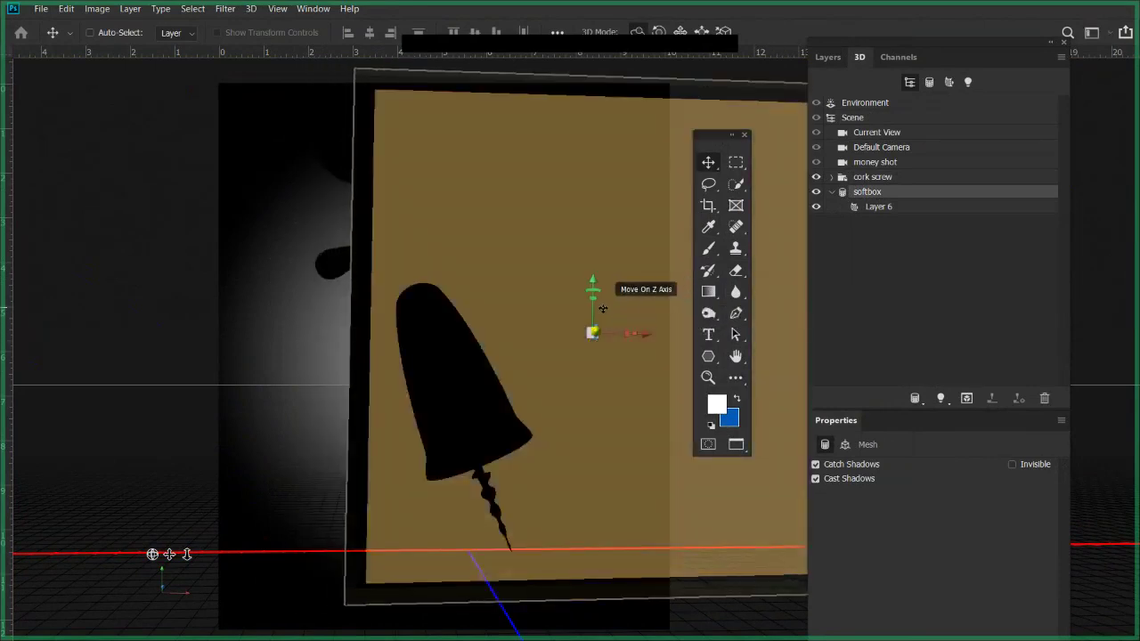
pyautogui.moveTo(633, 333); pyautogui.dragTo(631, 334)
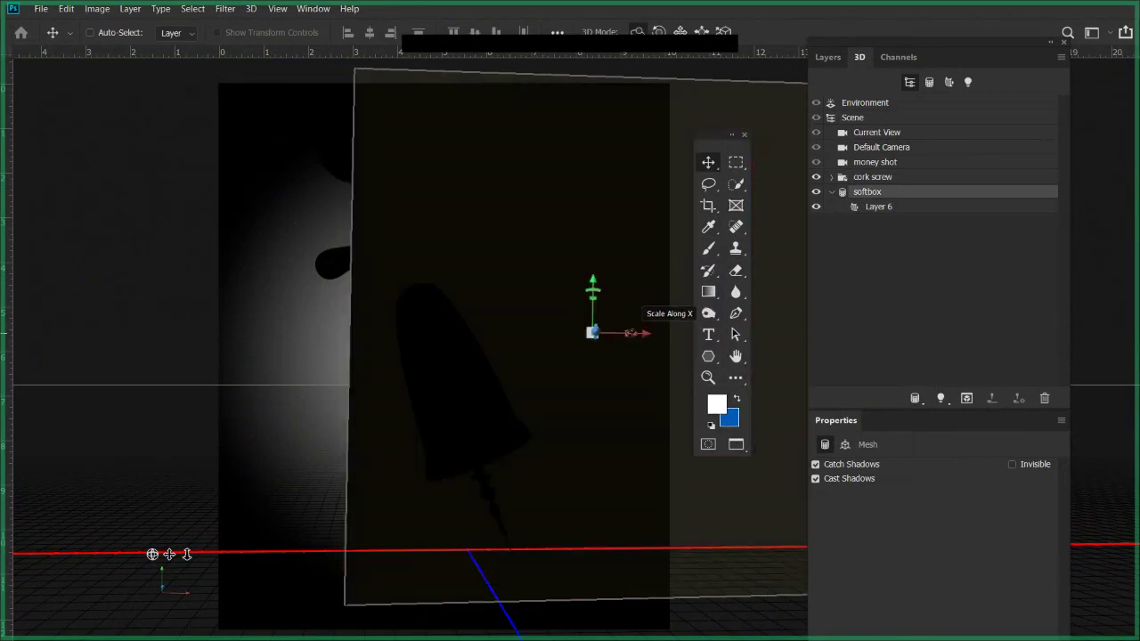
pyautogui.moveTo(641, 342); pyautogui.dragTo(835, 370)
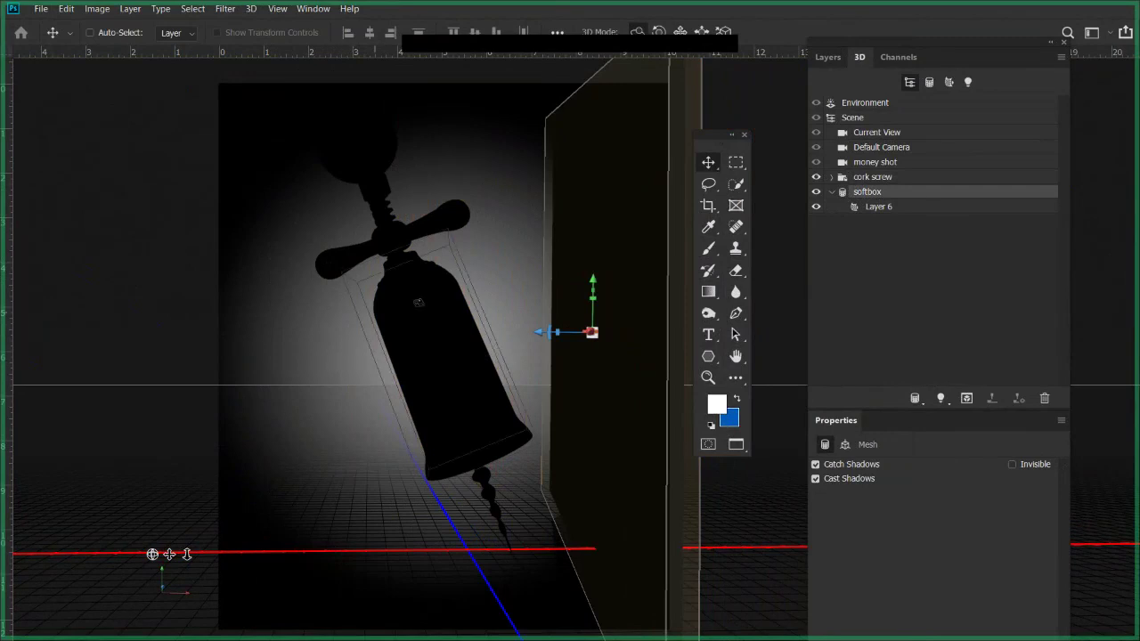
# Rename the softbox mesh's Layer 6 material as softbox.
pyautogui.click(878, 206)
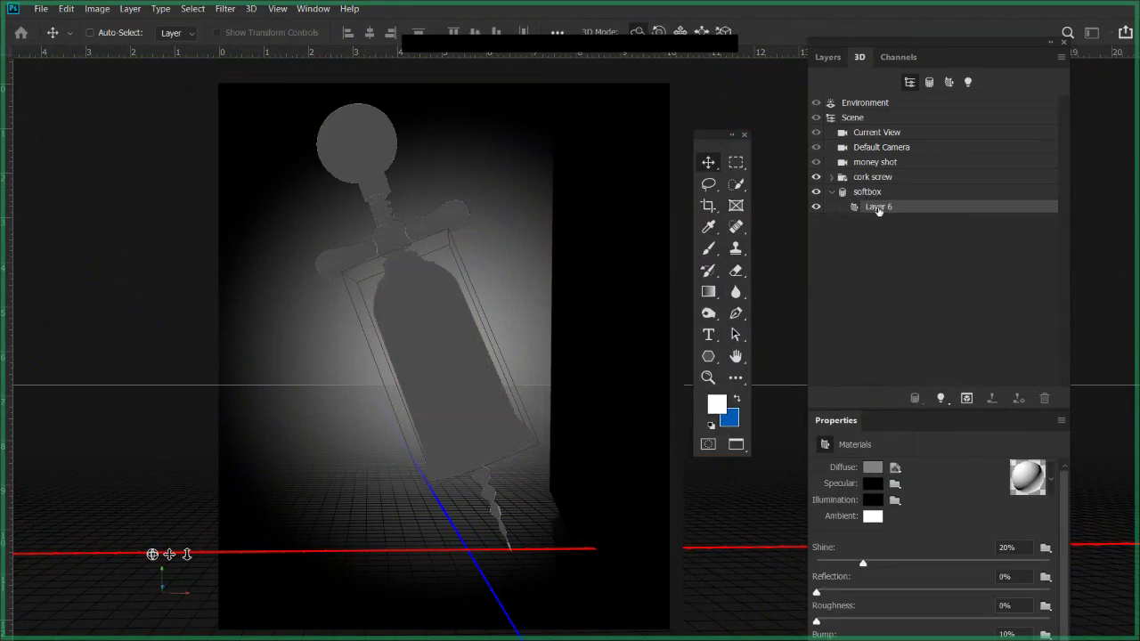
pyautogui.doubleClick(878, 206)
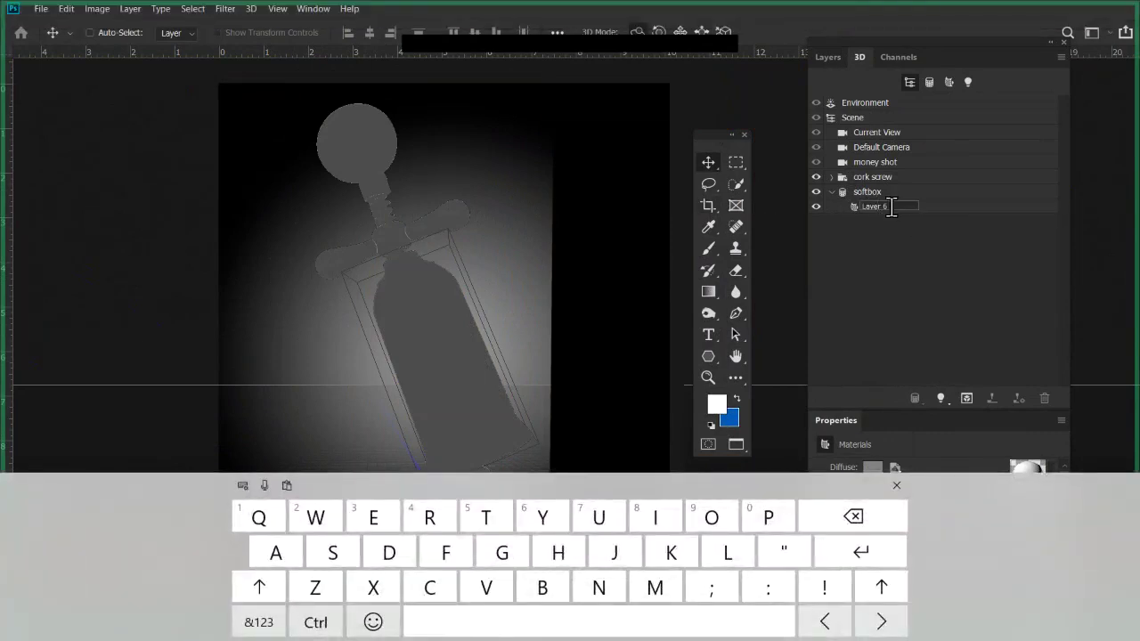
pyautogui.write('softbox')
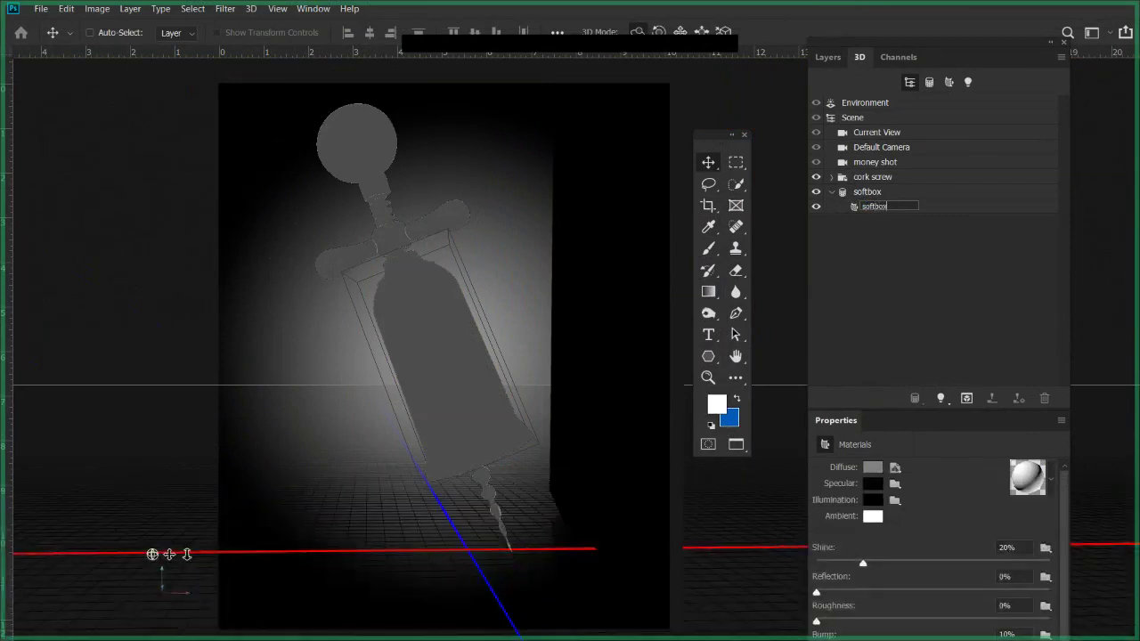
pyautogui.press('Return')
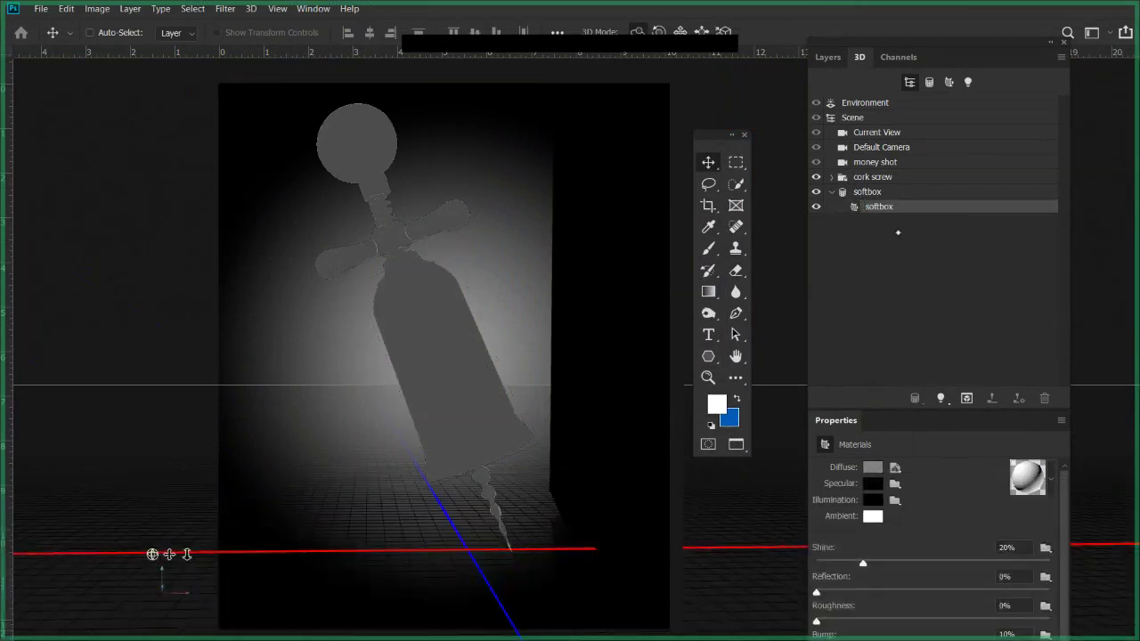
# Set the softbox material's illumination color to pure white (RGB 255, 255, 255) so it emits light.
pyautogui.moveTo(1064, 400); pyautogui.dragTo(1067, 268)
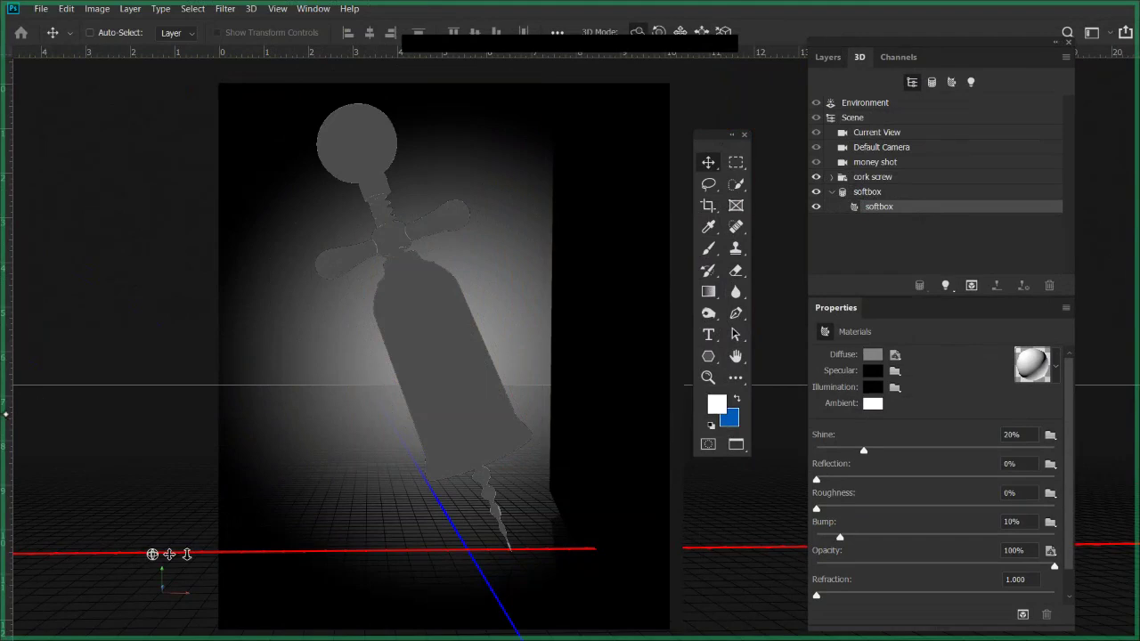
pyautogui.click(604, 347)
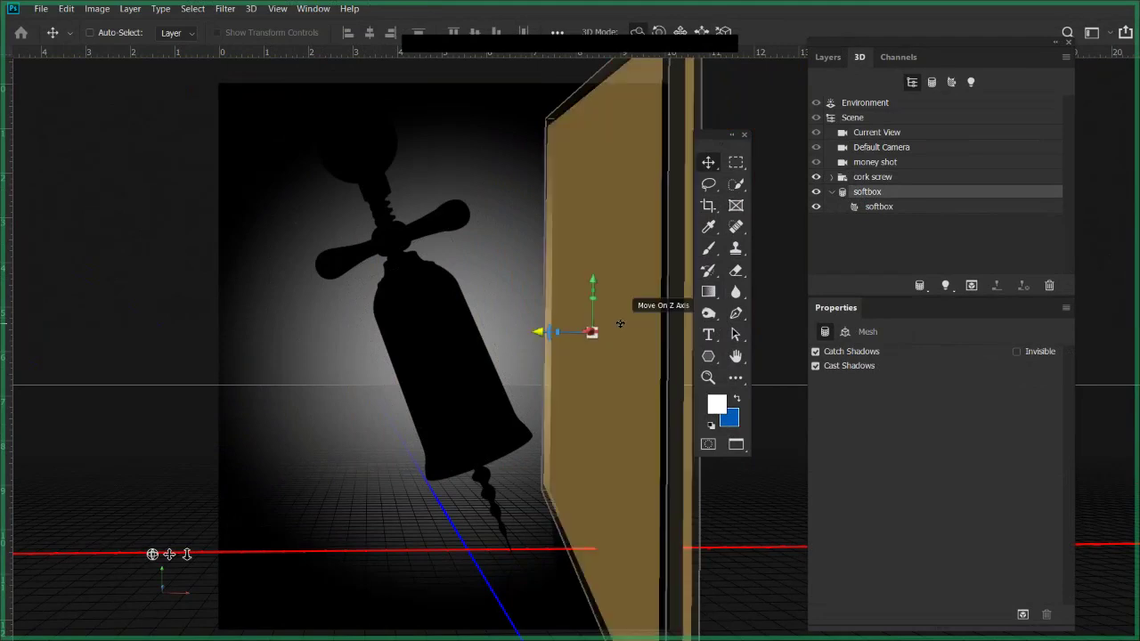
pyautogui.click(888, 207)
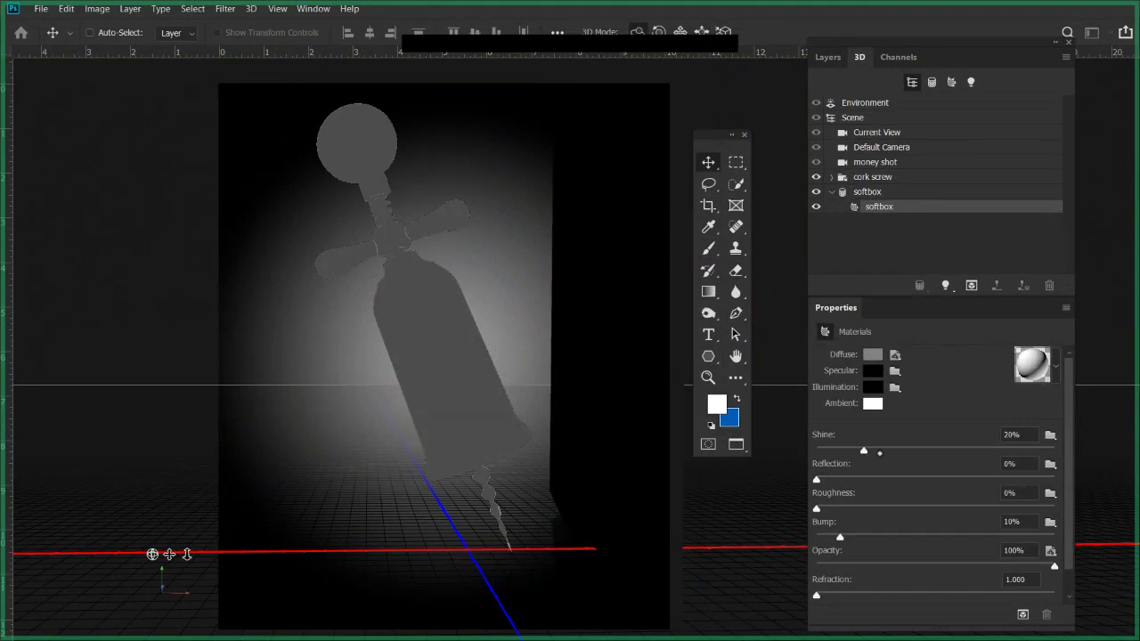
pyautogui.click(868, 388)
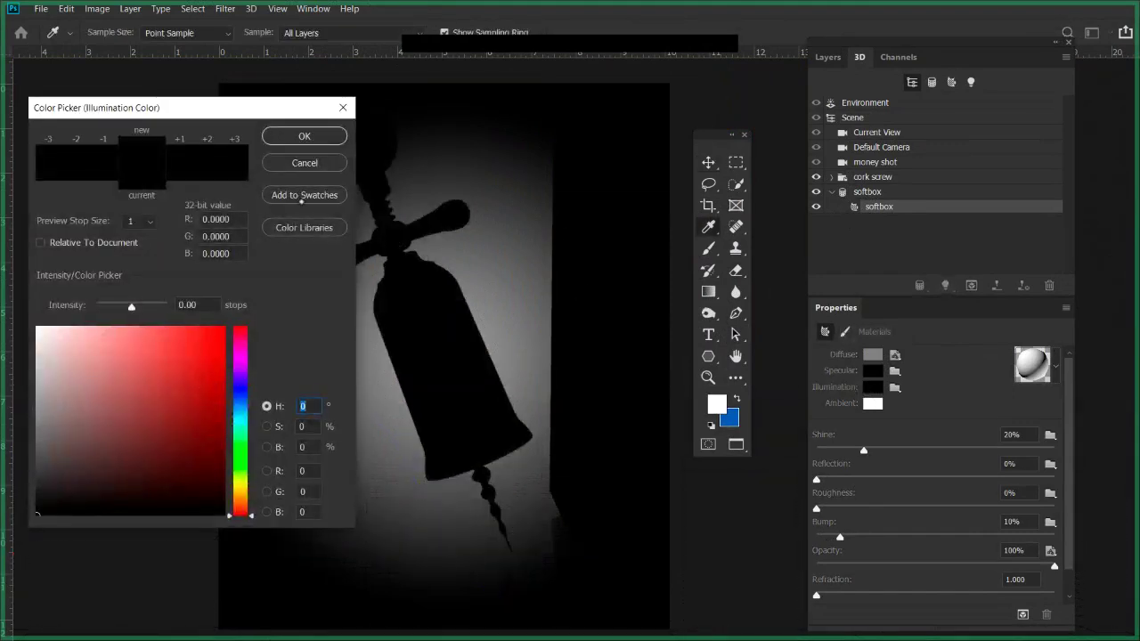
pyautogui.moveTo(142, 108); pyautogui.dragTo(700, 107)
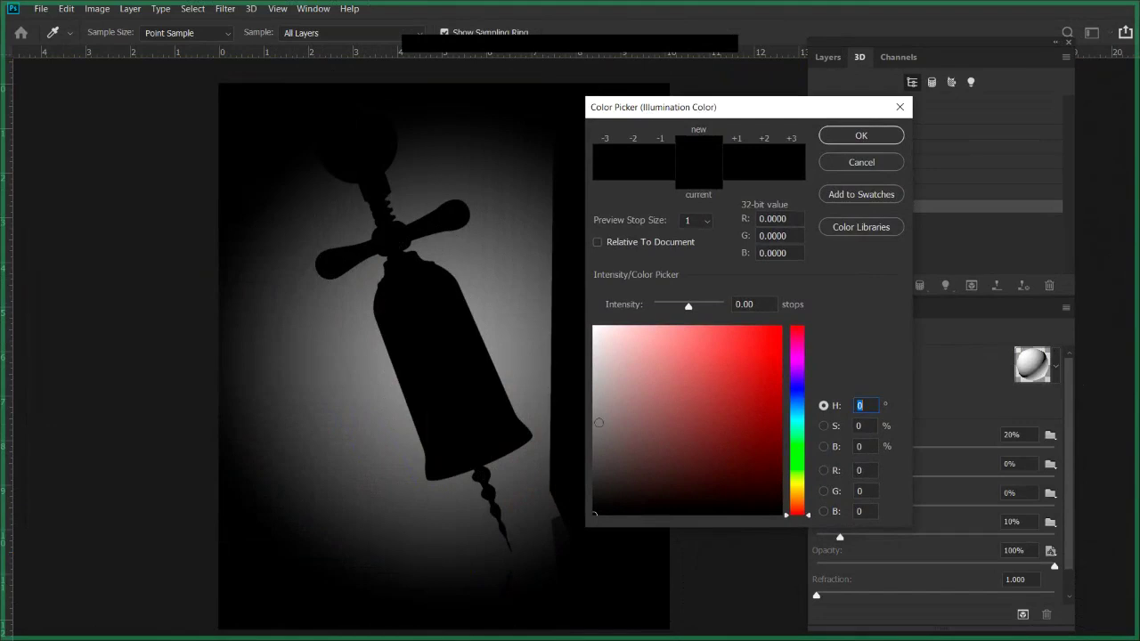
pyautogui.click(601, 393)
pyautogui.moveTo(601, 394); pyautogui.dragTo(588, 318)
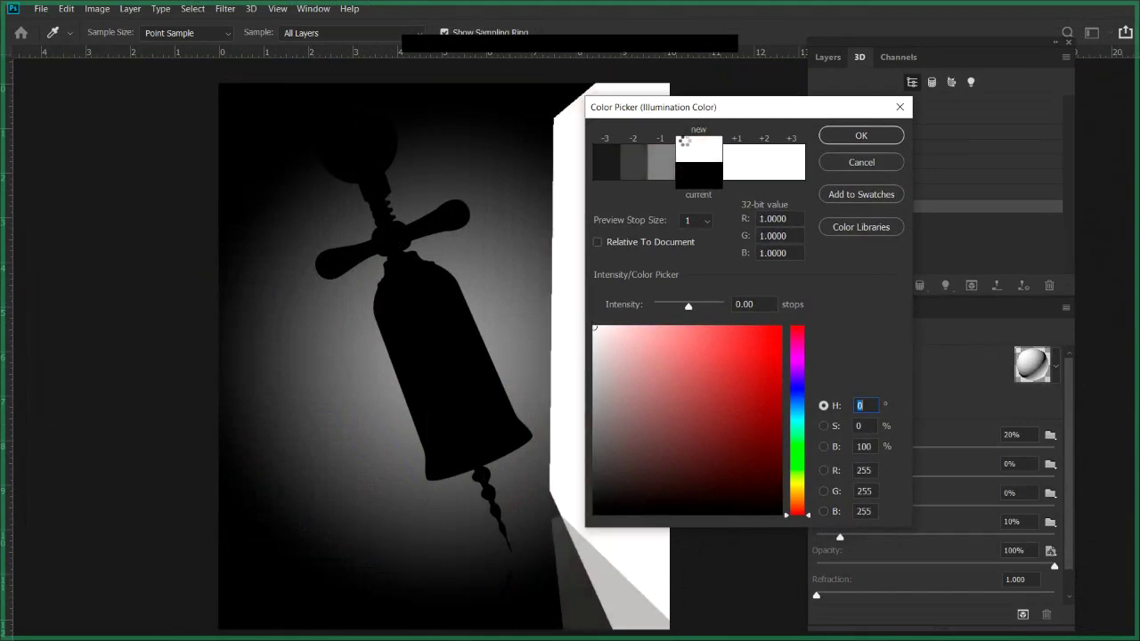
pyautogui.moveTo(720, 109); pyautogui.dragTo(850, 114)
pyautogui.click(993, 141)
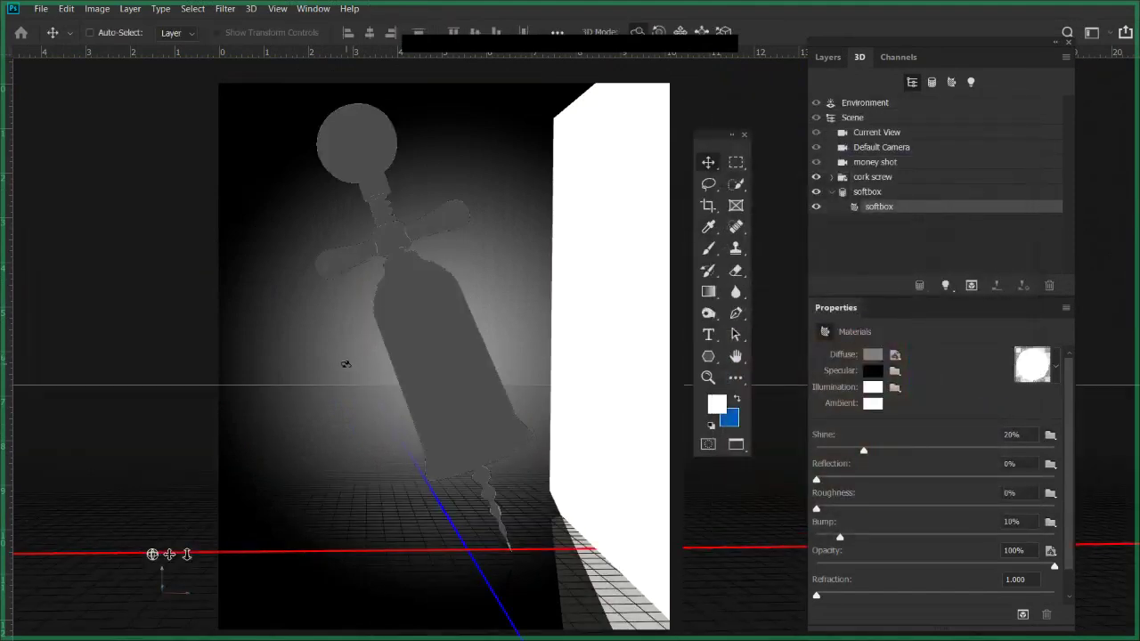
# Rotate the softbox mesh around its Y axis, and render a rectangular marquee area spanning the corkscrew's middle and the softbox.
pyautogui.click(613, 356)
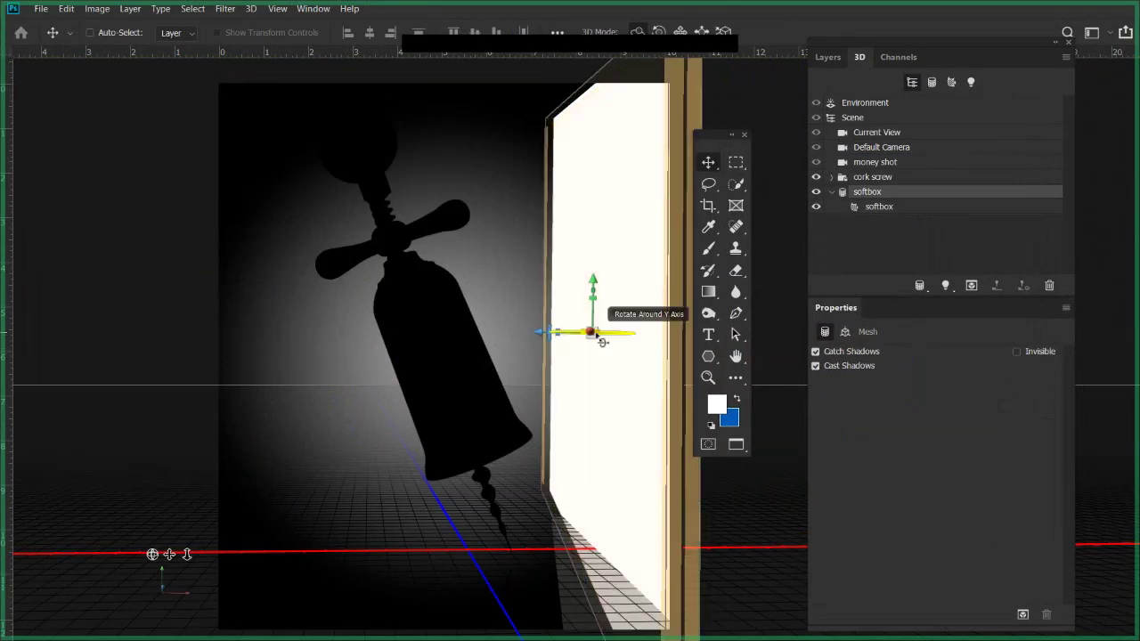
pyautogui.moveTo(593, 333); pyautogui.dragTo(589, 347)
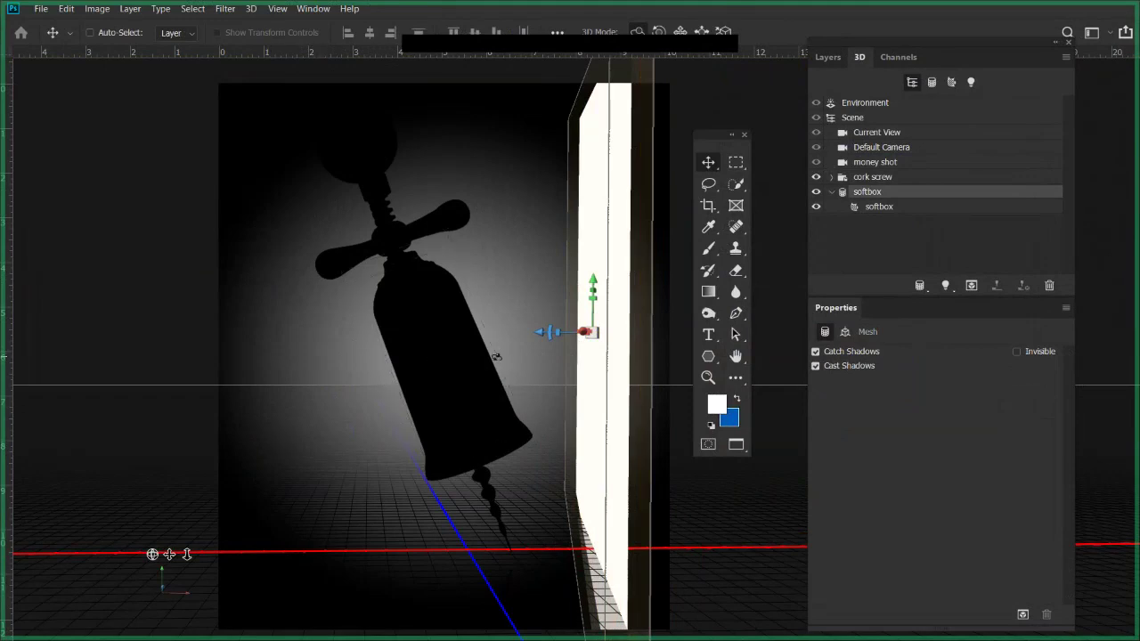
pyautogui.click(737, 166)
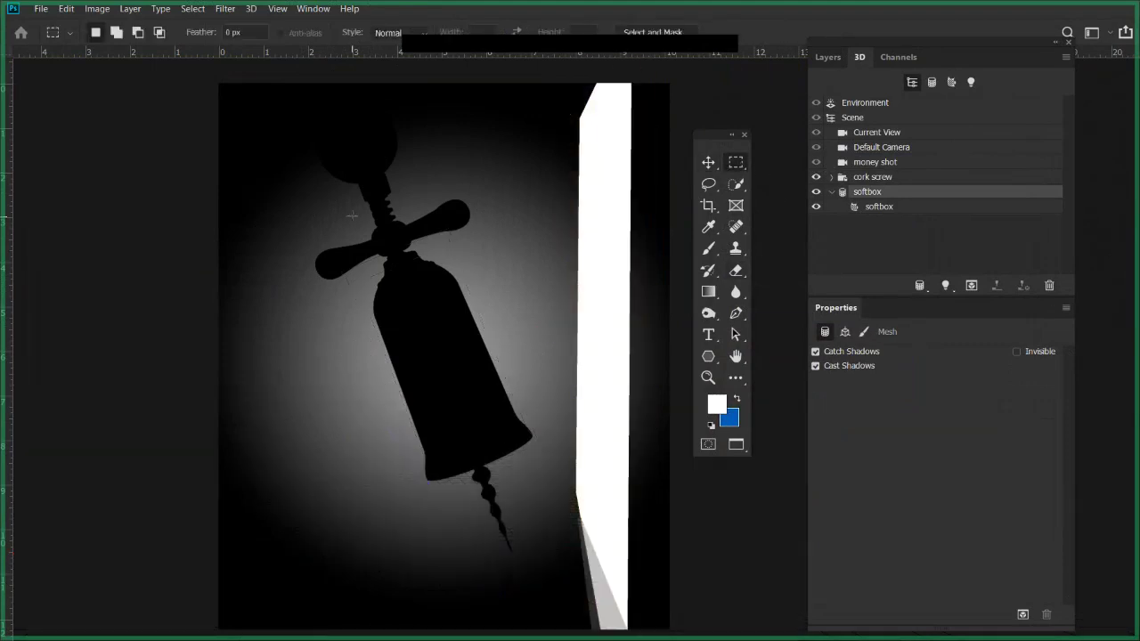
pyautogui.moveTo(339, 204); pyautogui.dragTo(629, 373)
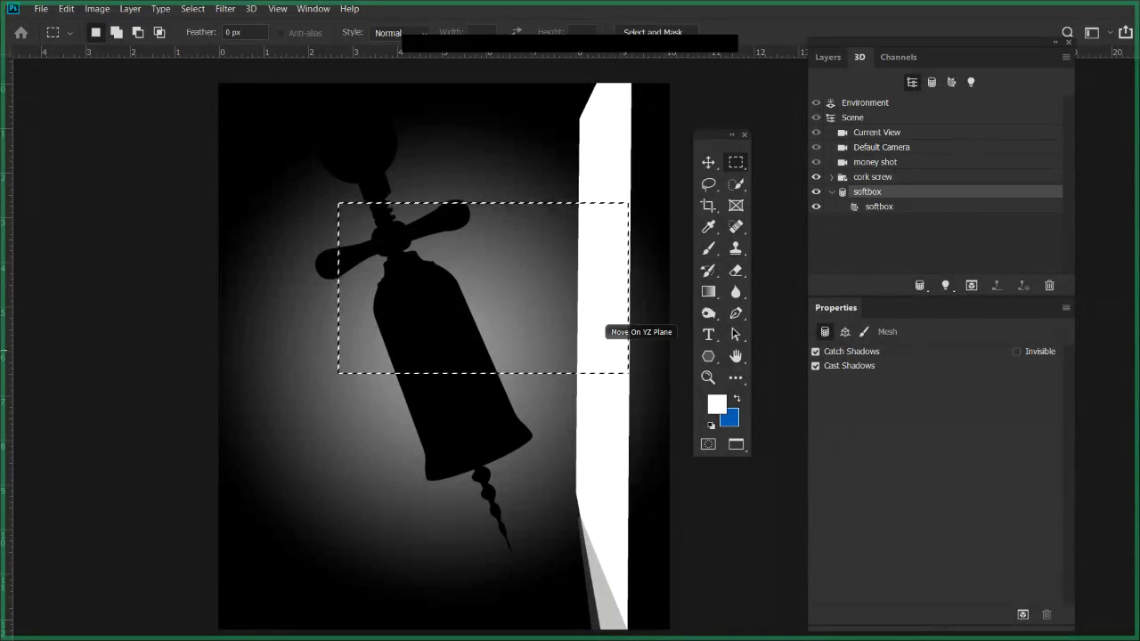
pyautogui.hotkey('ctrl', 'alt', 'shift', 'r')
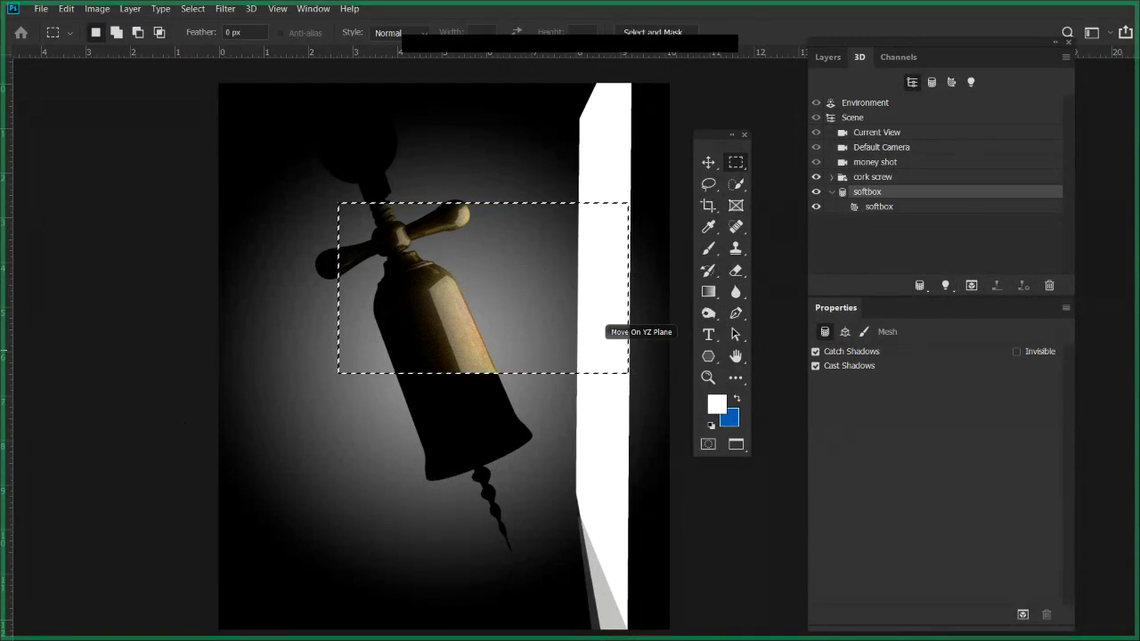
pyautogui.hotkey('ctrl', 'shift', 'alt', 'r')
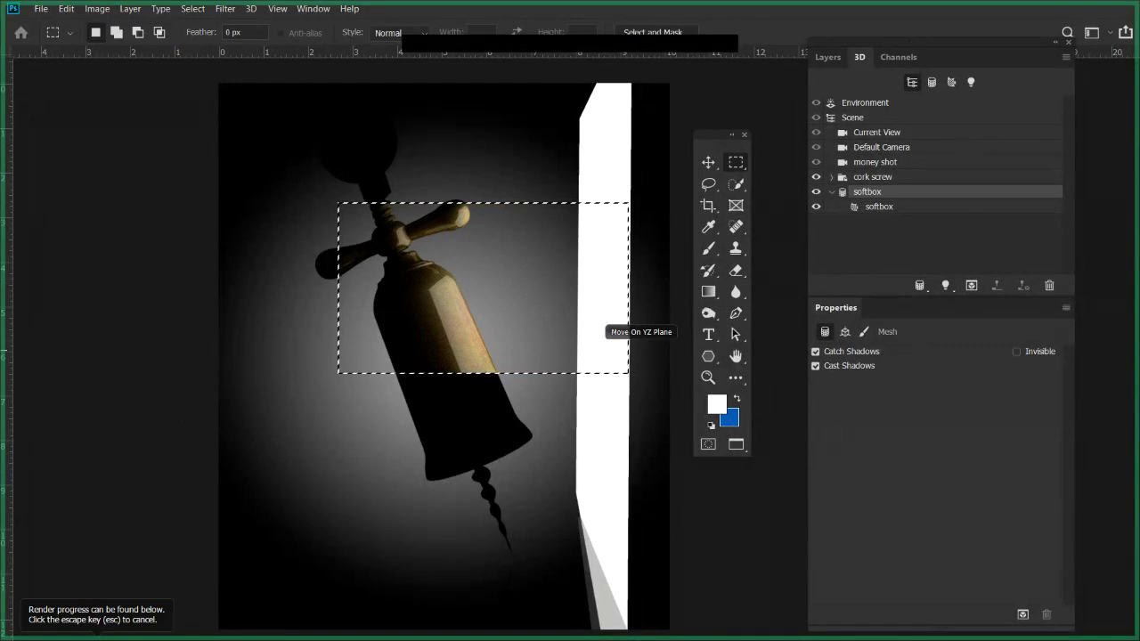
# Switch to Task Manager and end the Adobe Photoshop CC 2019 task.
pyautogui.hotkey('ctrl', 'shift', 'Escape')
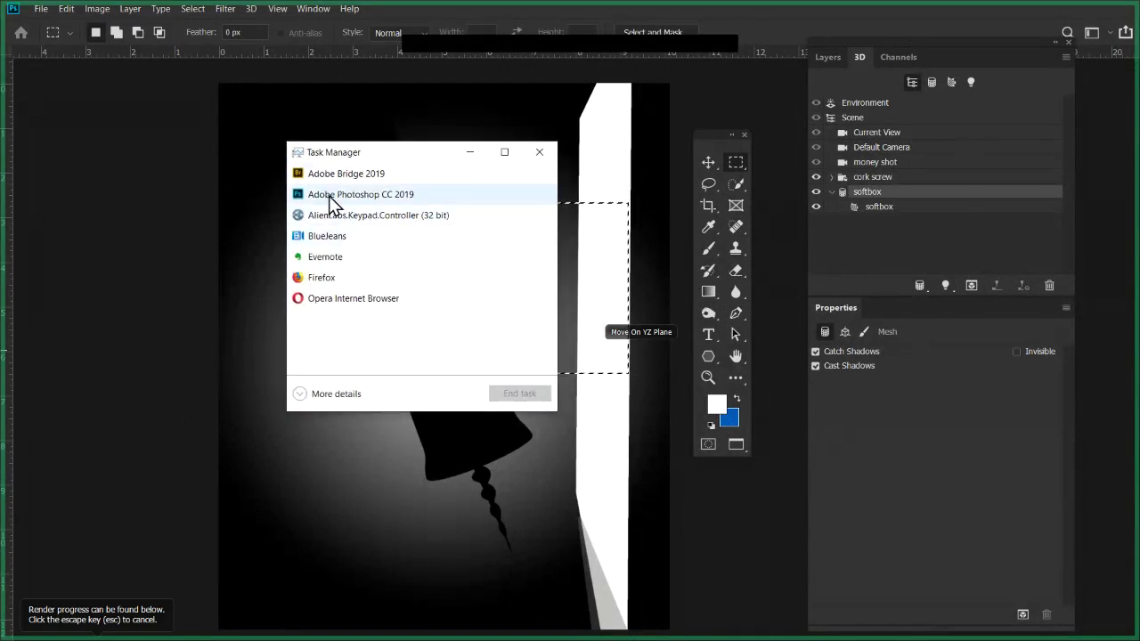
pyautogui.click(335, 204)
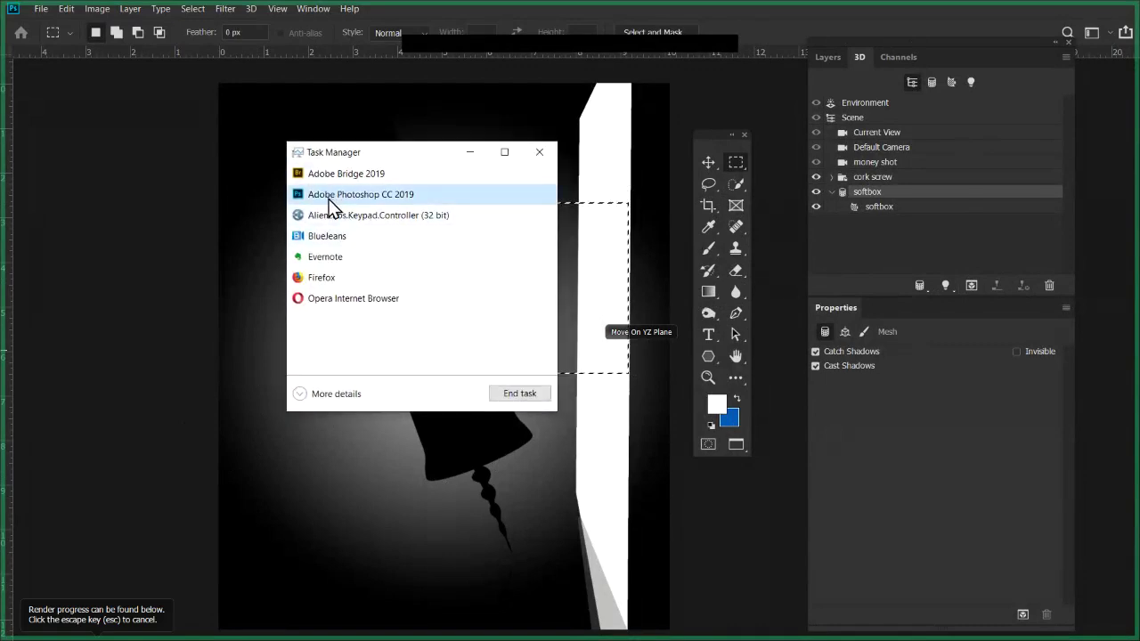
pyautogui.click(520, 394)
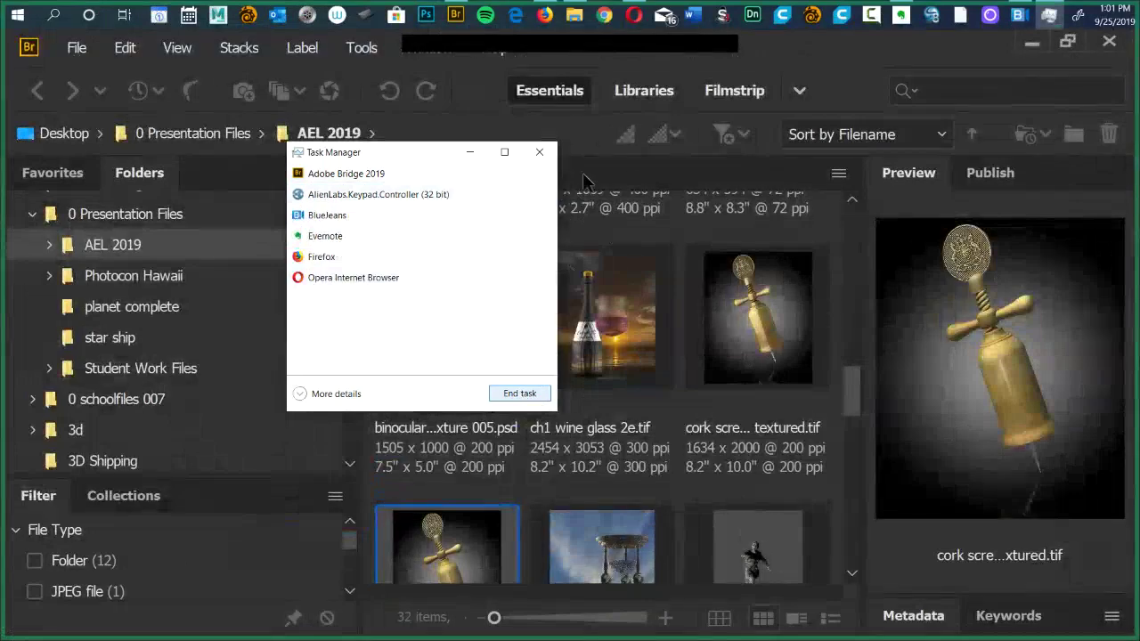
# Switch to Adobe Bridge and open the 1518 x 1838 cork screw textured TIFF from the AEL 2019 folder in Photoshop.
pyautogui.click(818, 98)
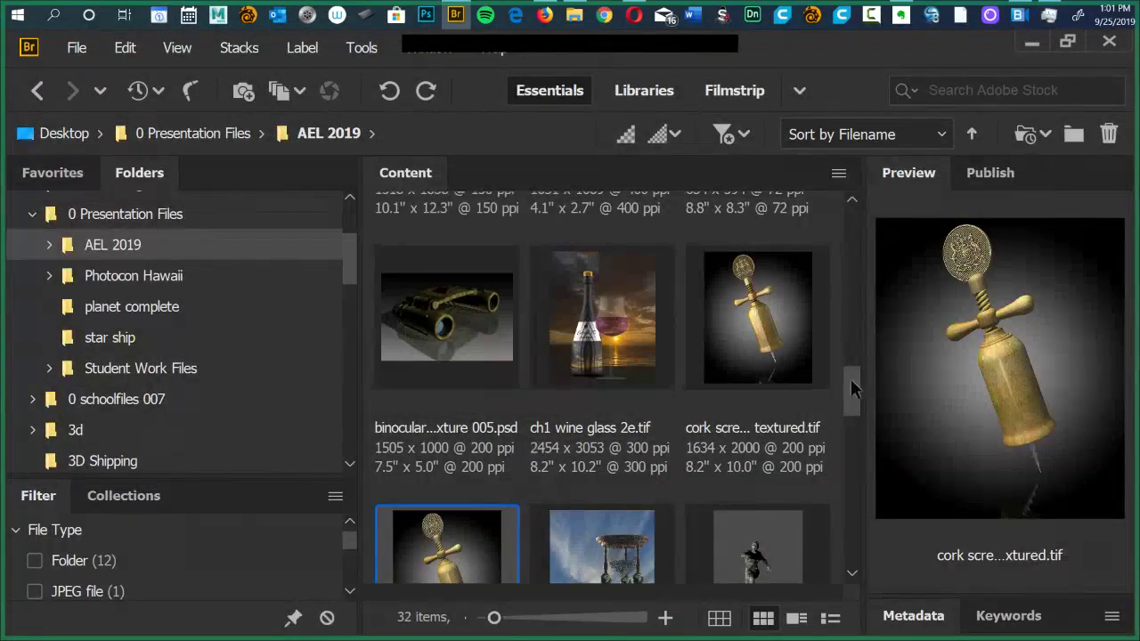
pyautogui.moveTo(850, 378); pyautogui.dragTo(840, 416)
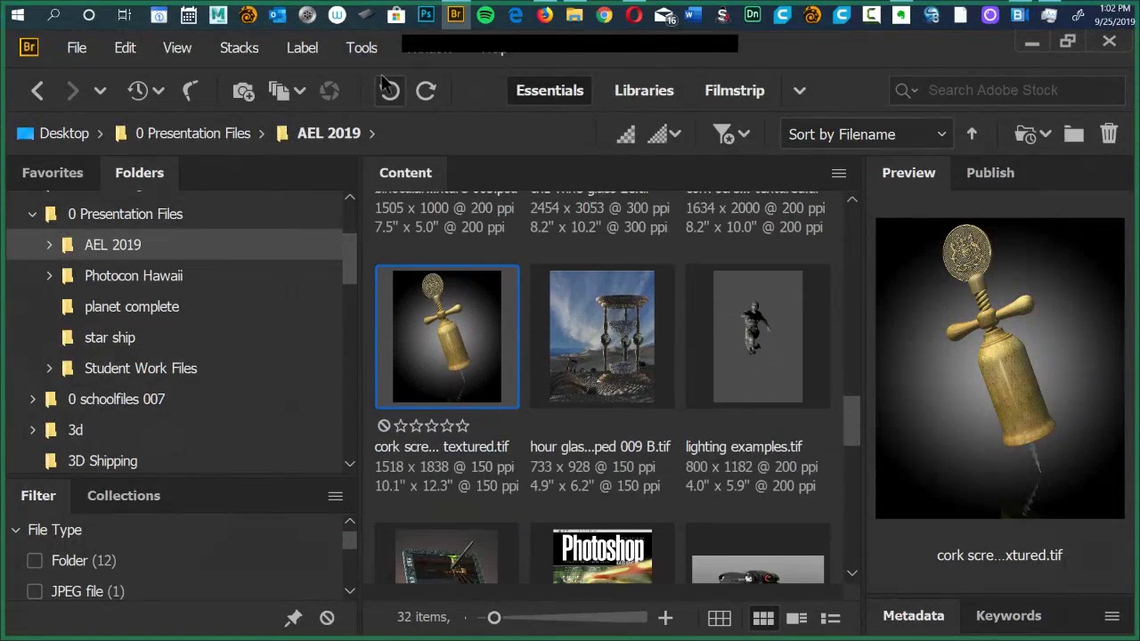
pyautogui.click(456, 15)
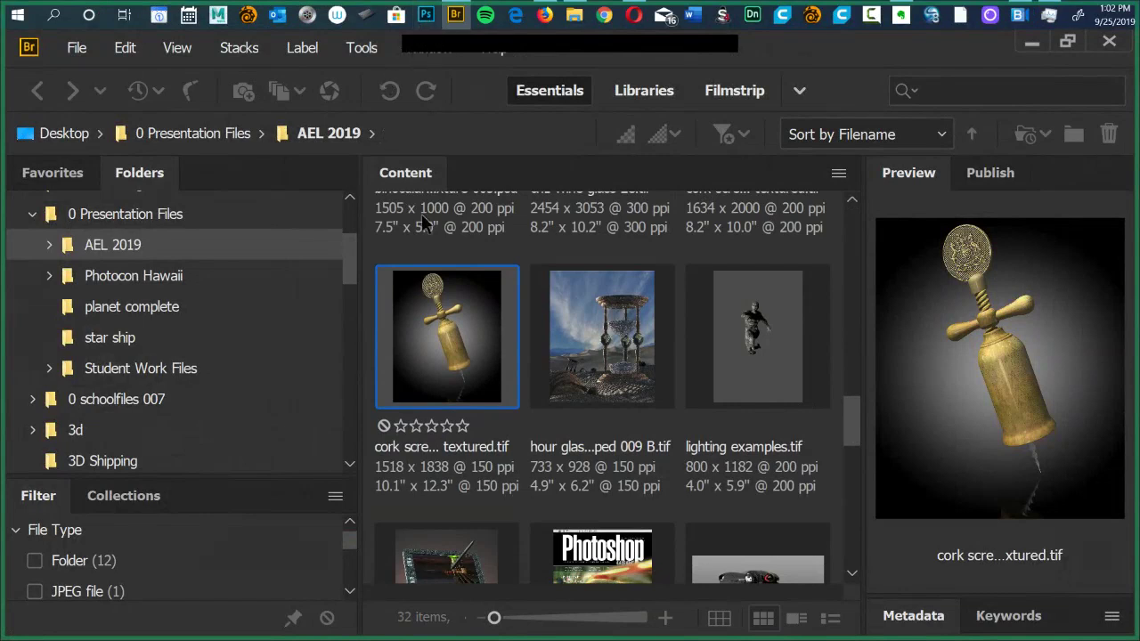
pyautogui.doubleClick(444, 346)
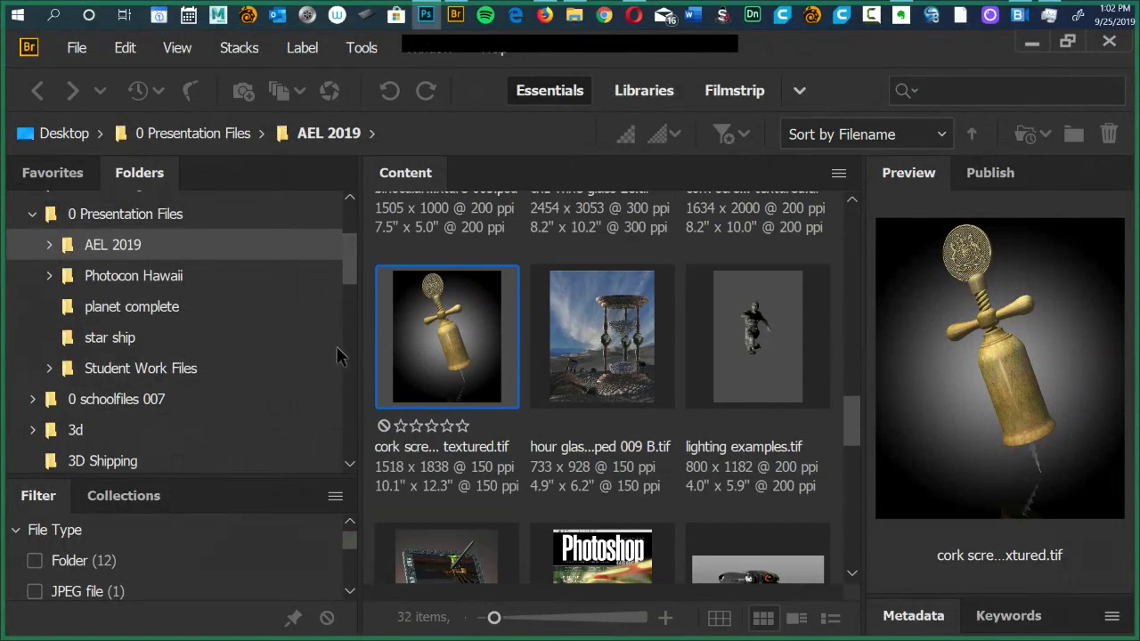
pyautogui.click(372, 345)
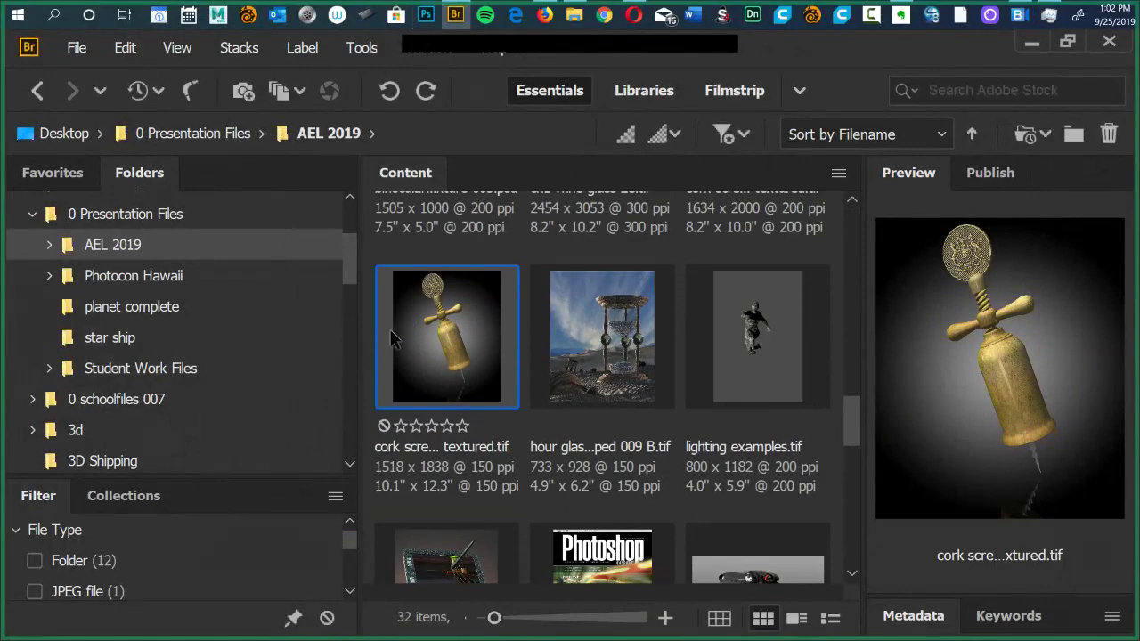
pyautogui.doubleClick(412, 272)
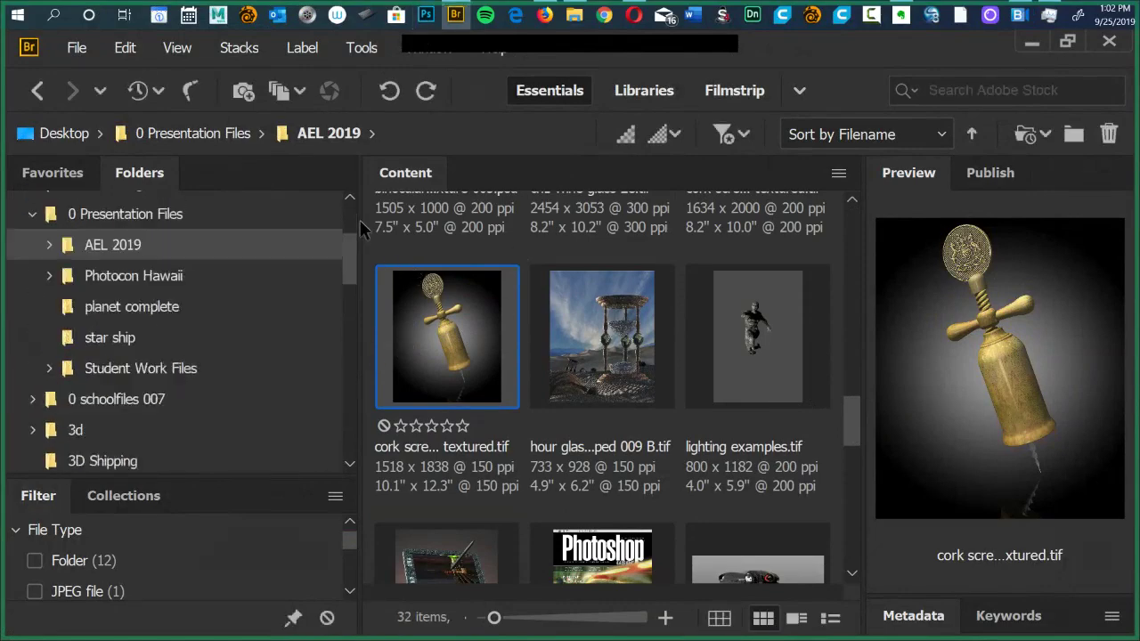
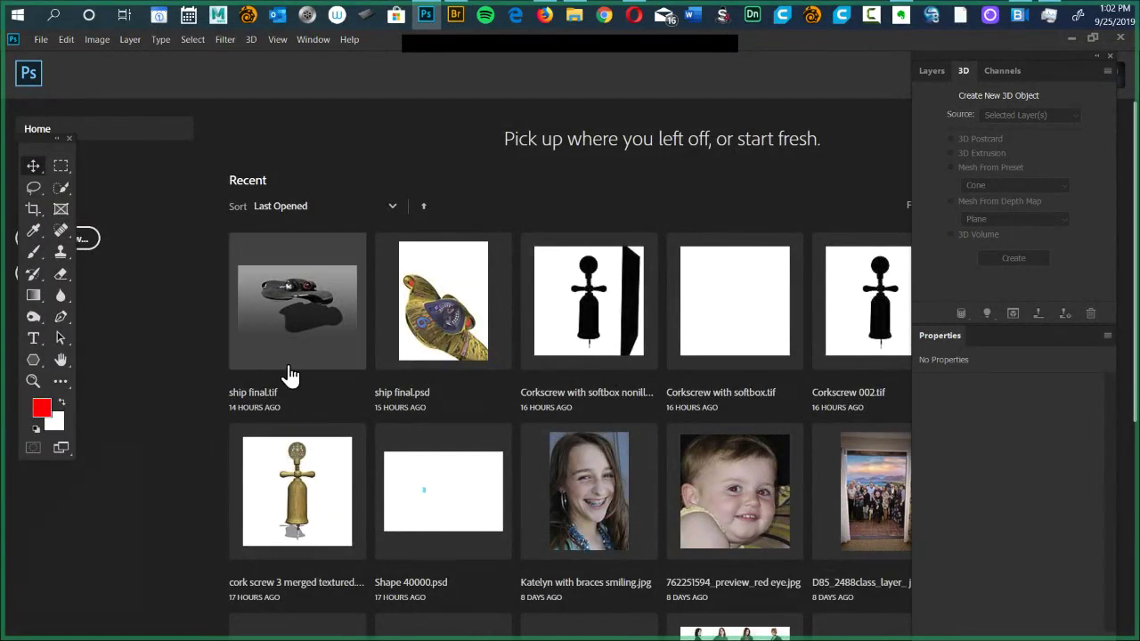
# Open the recent file ship final.tif and orbit the camera to view the starship from a higher angle.
pyautogui.click(310, 320)
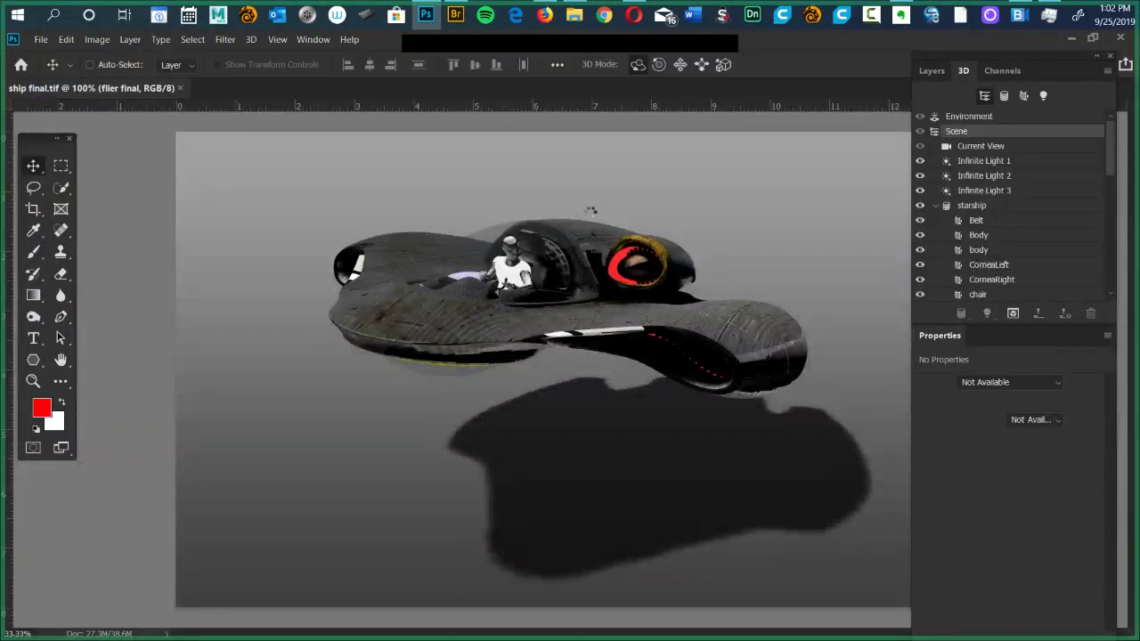
pyautogui.click(490, 425)
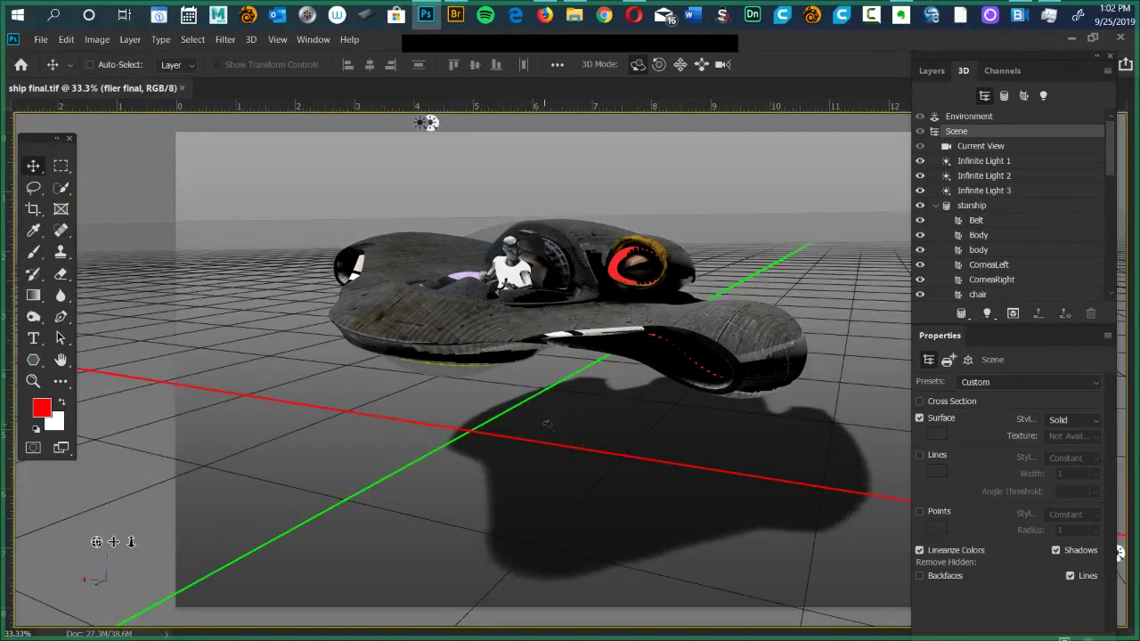
pyautogui.moveTo(489, 425); pyautogui.dragTo(481, 534)
pyautogui.moveTo(1121, 520); pyautogui.dragTo(1121, 619)
pyautogui.moveTo(96, 541); pyautogui.dragTo(96, 542)
pyautogui.moveTo(1120, 548); pyautogui.dragTo(1121, 538)
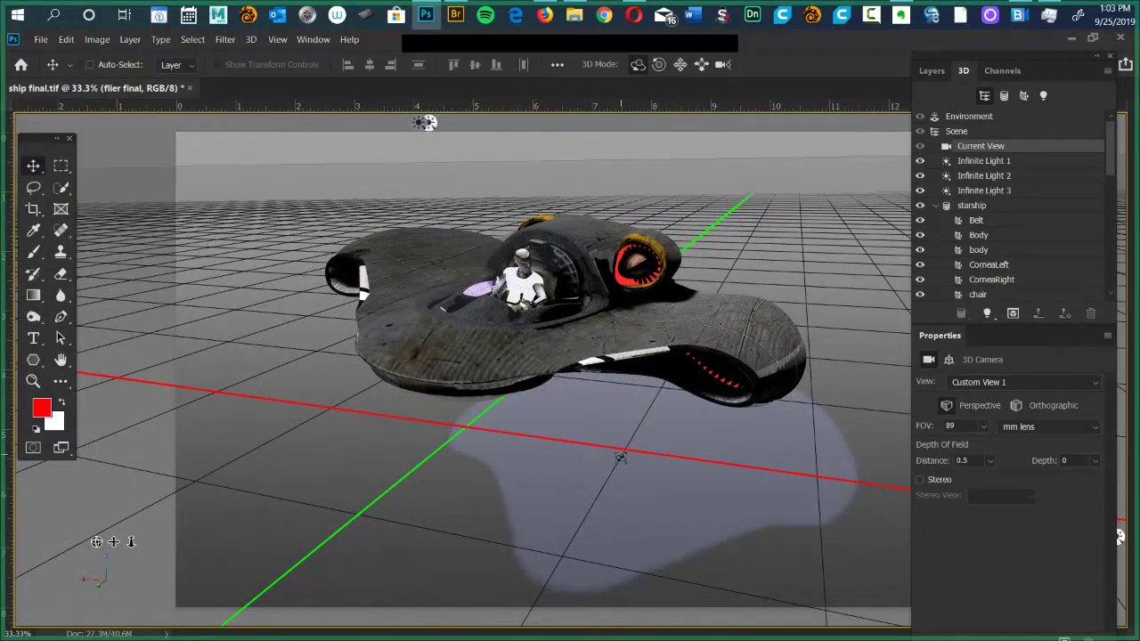
# Show the Environment settings and hide Infinite Light 1, 2 and 3 in the starship scene.
pyautogui.click(971, 117)
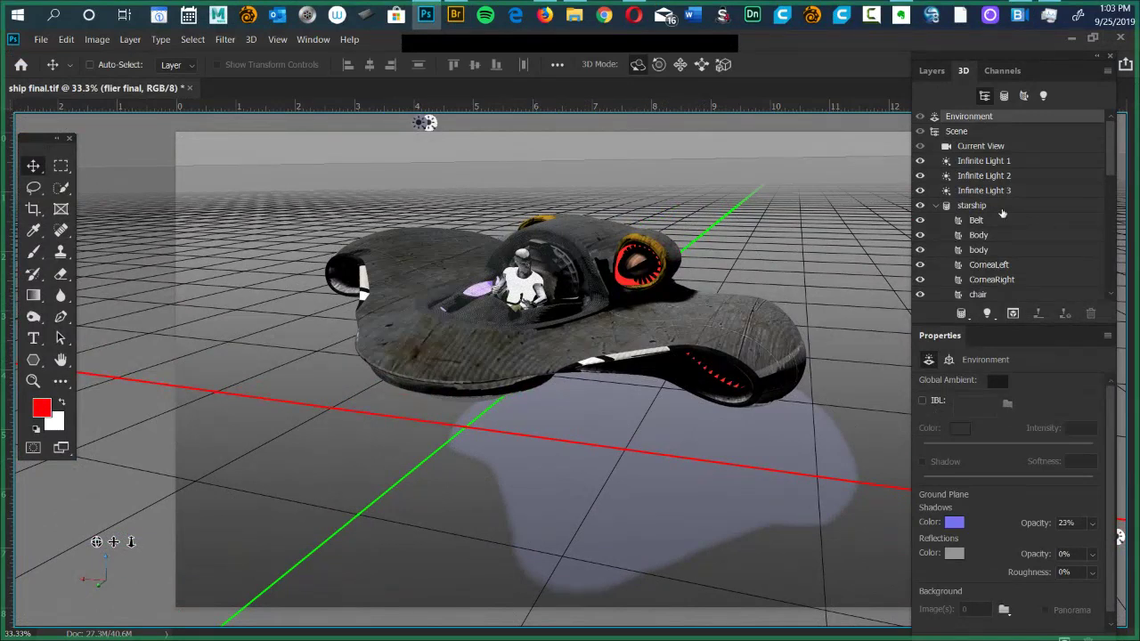
pyautogui.click(920, 175)
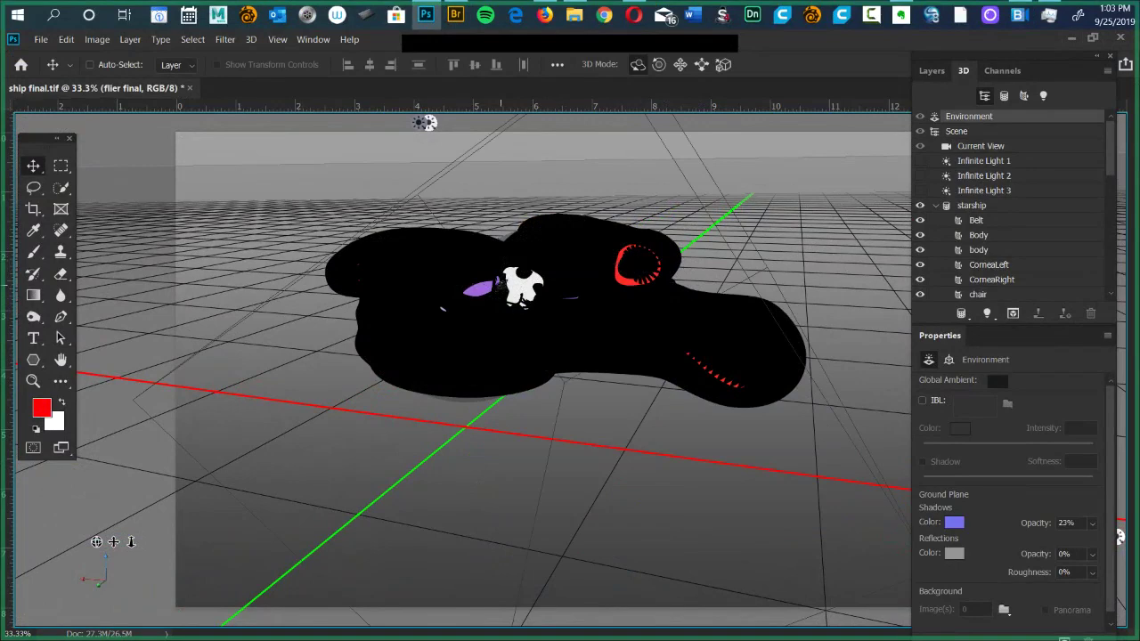
pyautogui.moveTo(502, 286); pyautogui.dragTo(573, 480)
pyautogui.moveTo(1121, 372); pyautogui.dragTo(1121, 522)
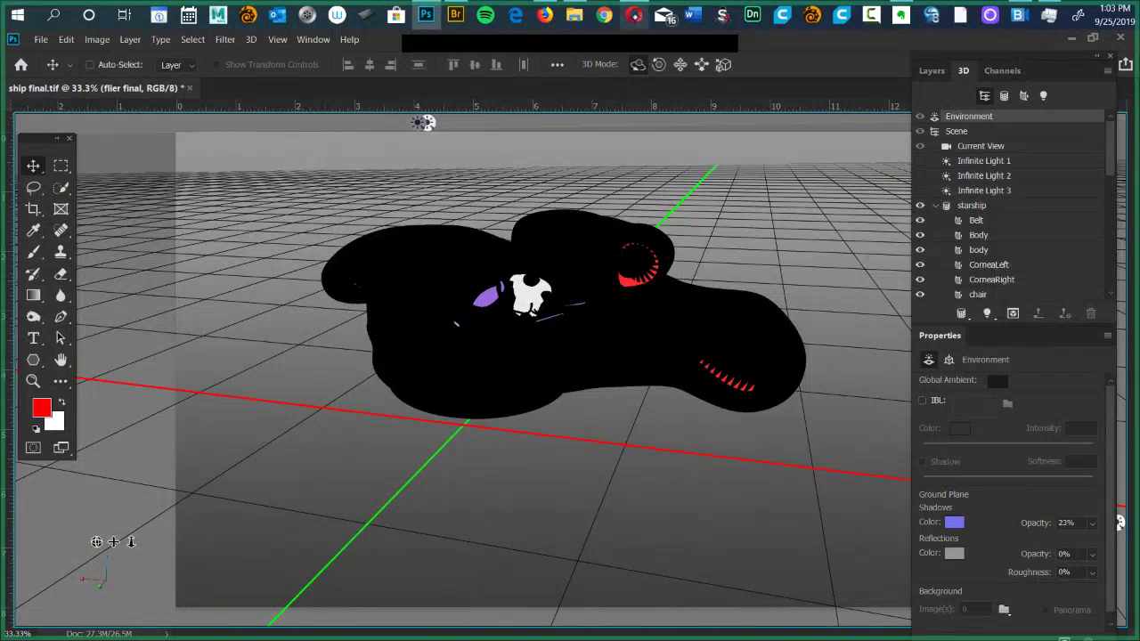
pyautogui.click(634, 15)
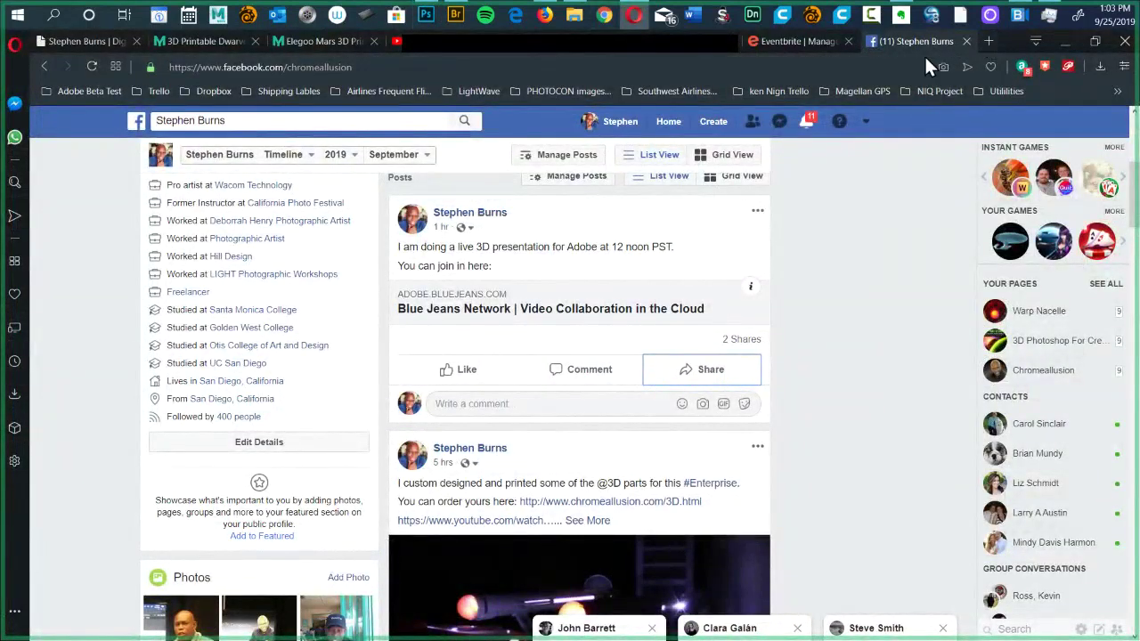
pyautogui.hotkey('ctrl', 't')
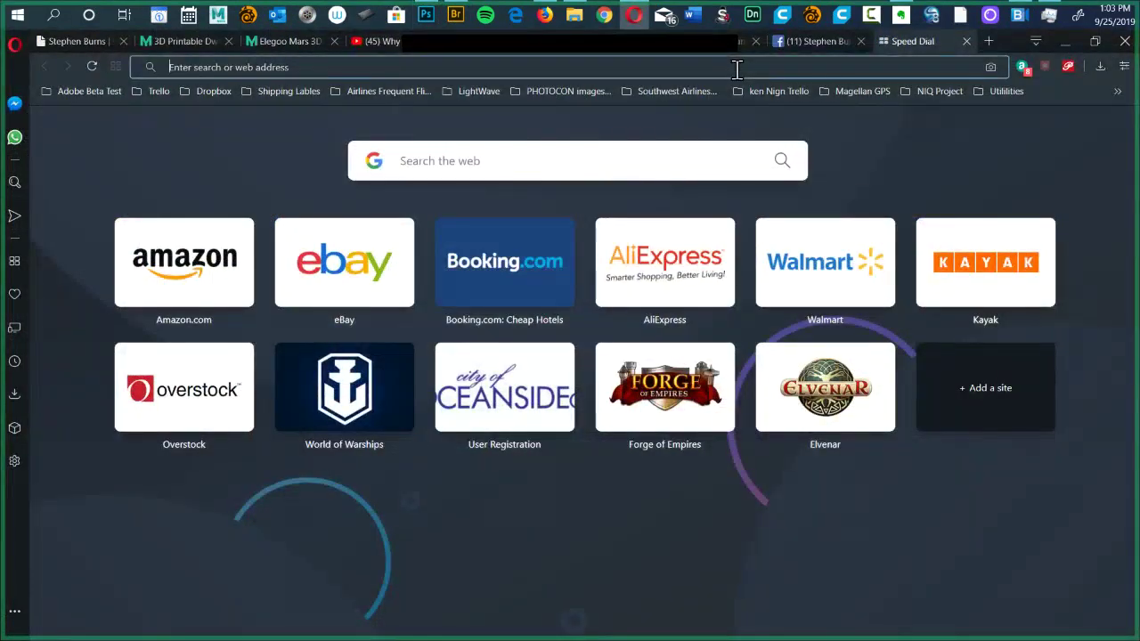
pyautogui.write('www.tex')
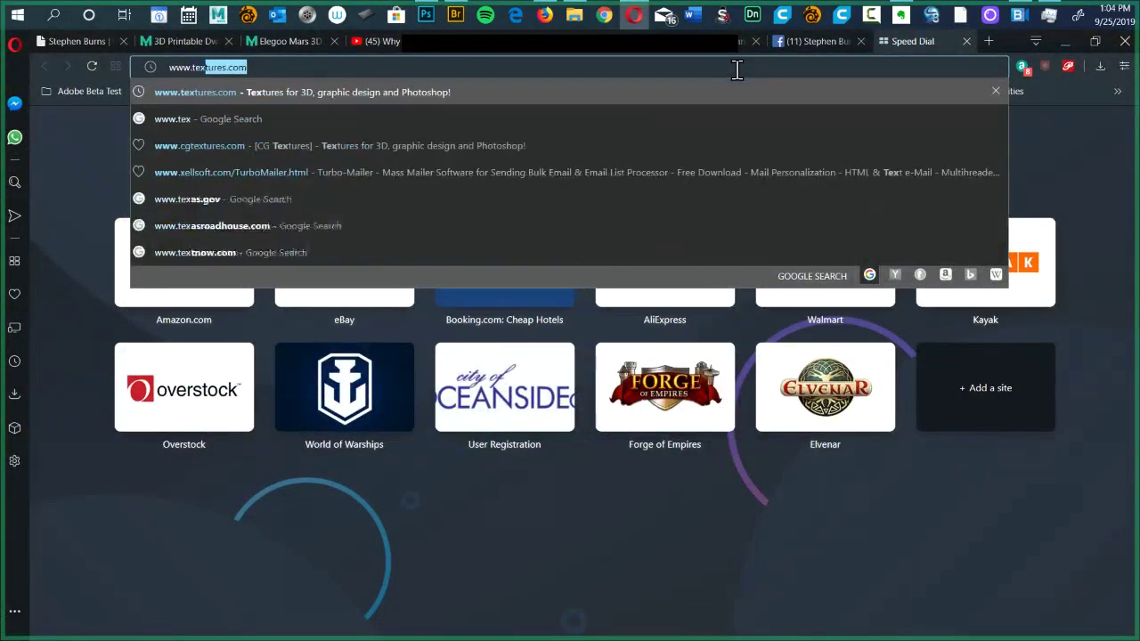
pyautogui.press('Return')
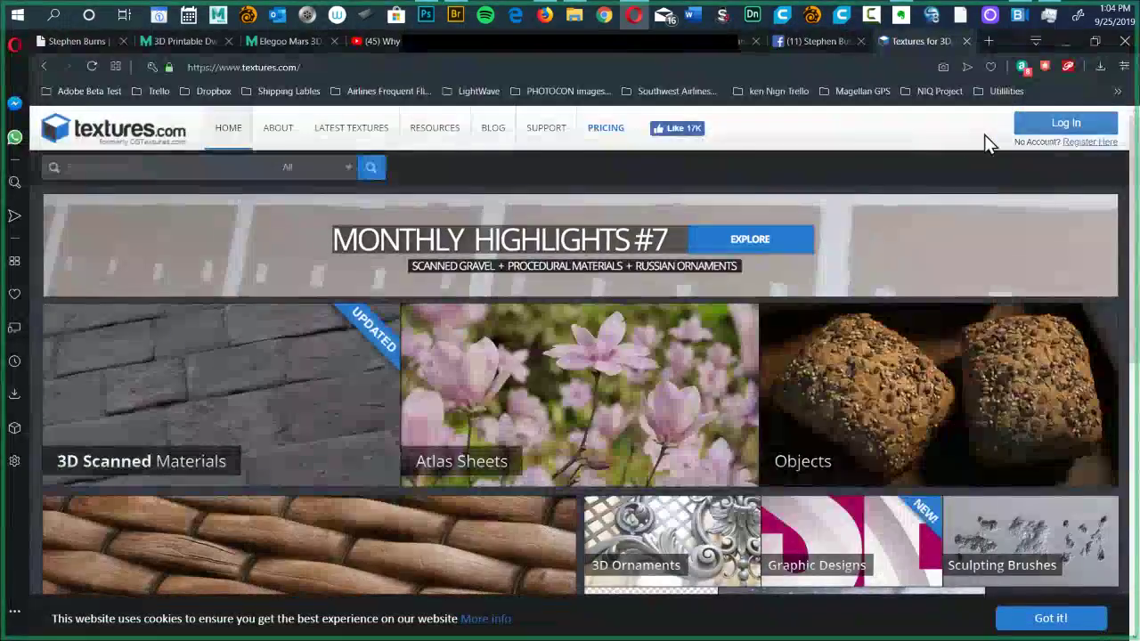
pyautogui.click(1041, 123)
pyautogui.click(651, 278)
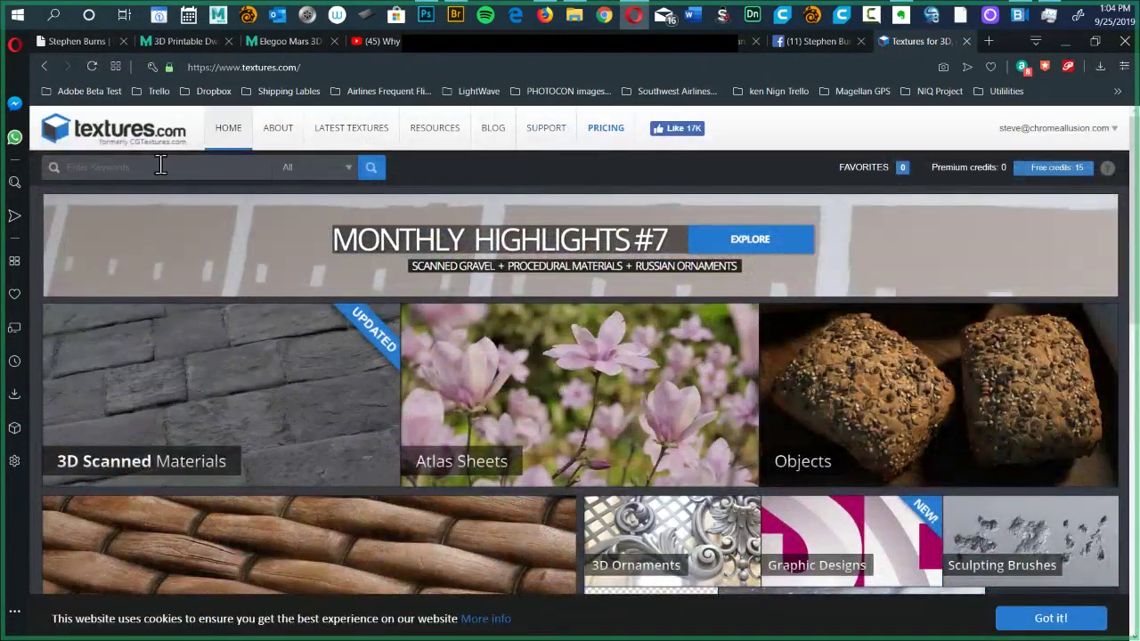
# Search the texture library for "skyscraper" and browse the building and city images.
pyautogui.click(161, 169)
pyautogui.write('sk')
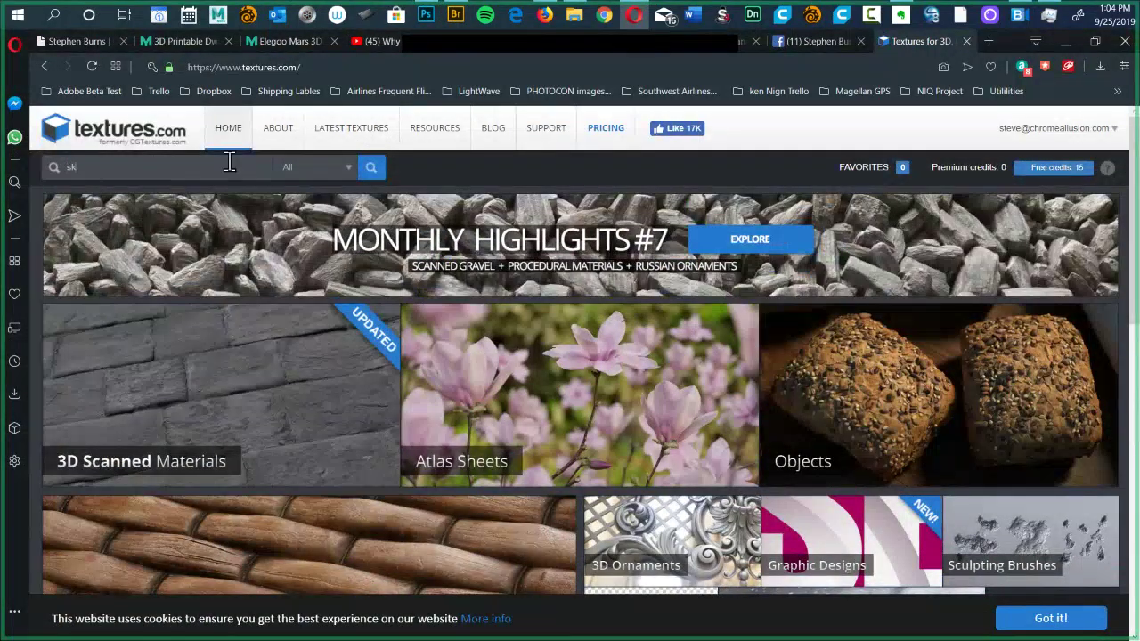
pyautogui.write('ysc')
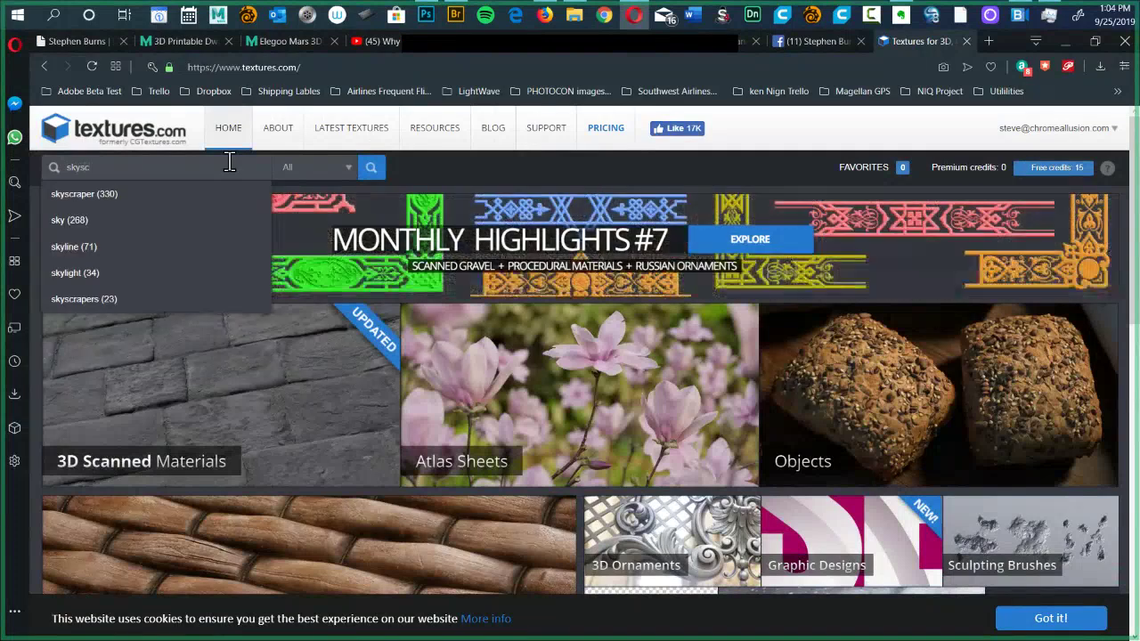
pyautogui.click(77, 204)
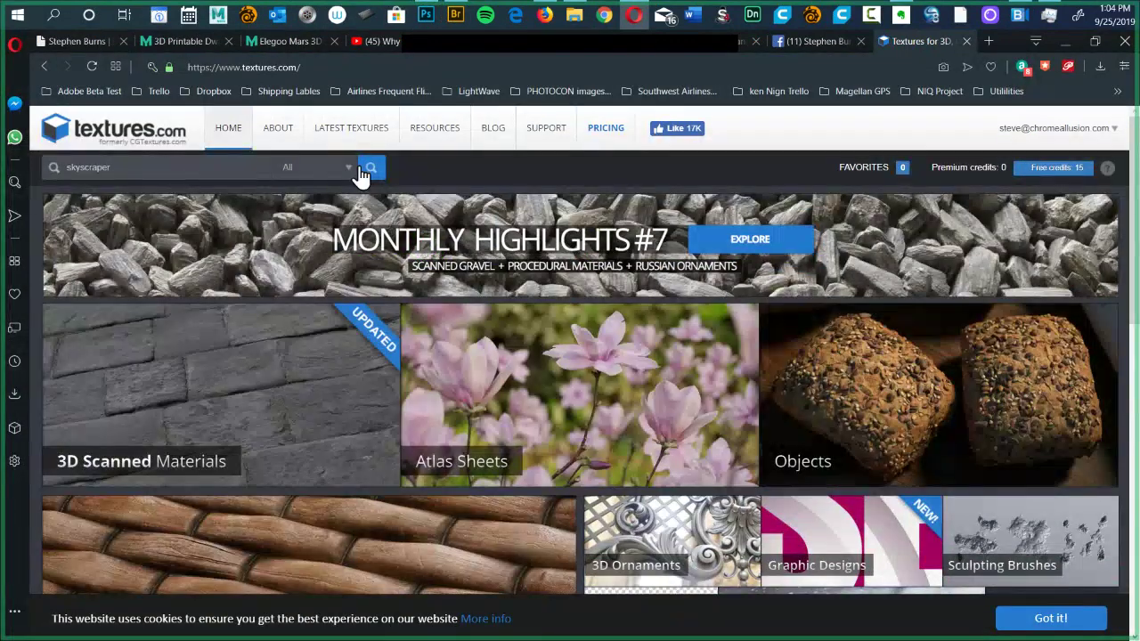
pyautogui.click(368, 170)
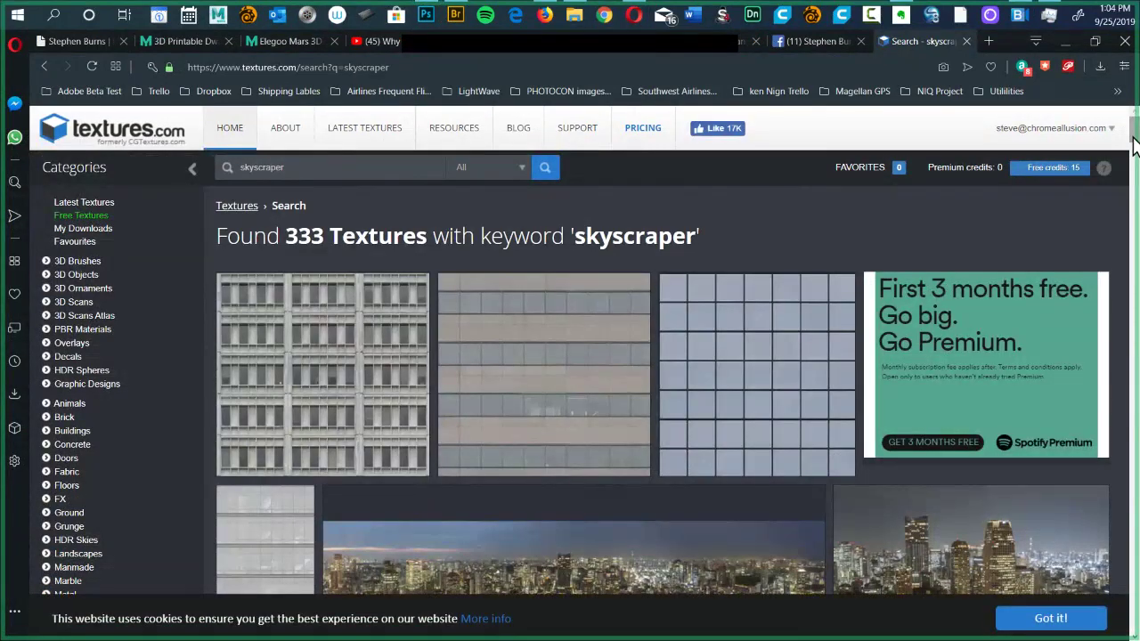
pyautogui.moveTo(1134, 147); pyautogui.dragTo(1107, 612)
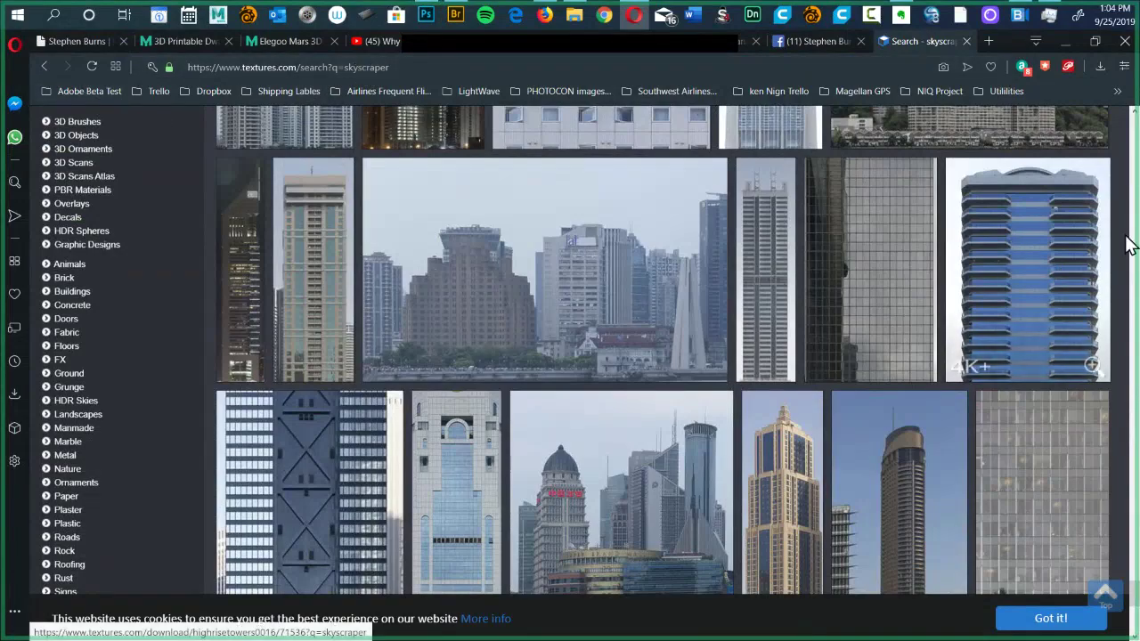
pyautogui.scroll(-20, 1135, 182)
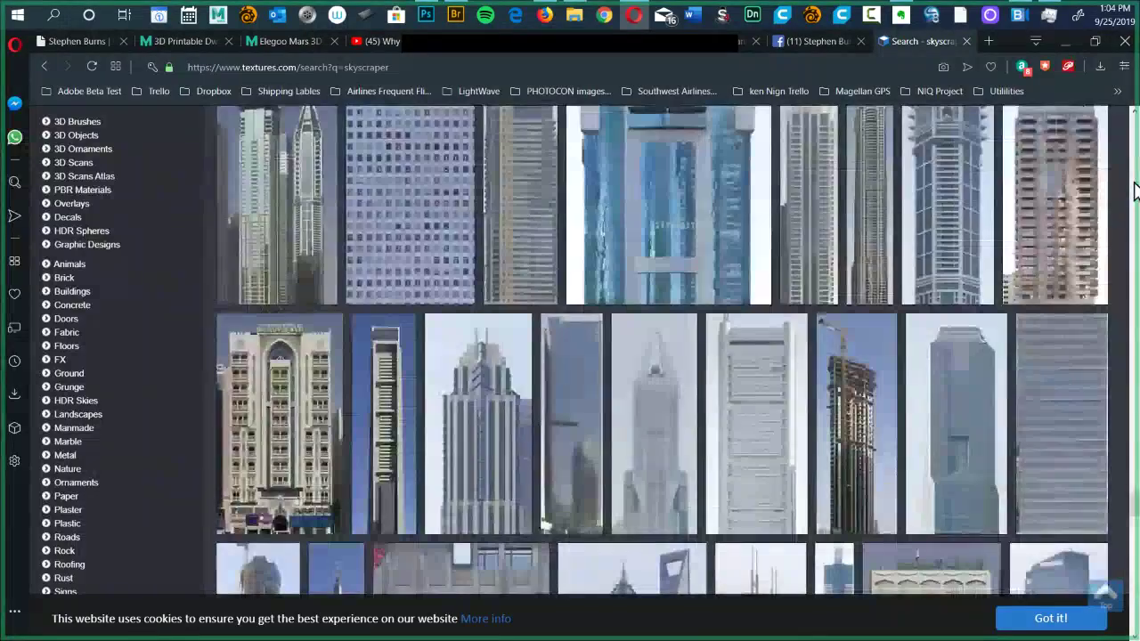
pyautogui.scroll(-5, 1135, 192)
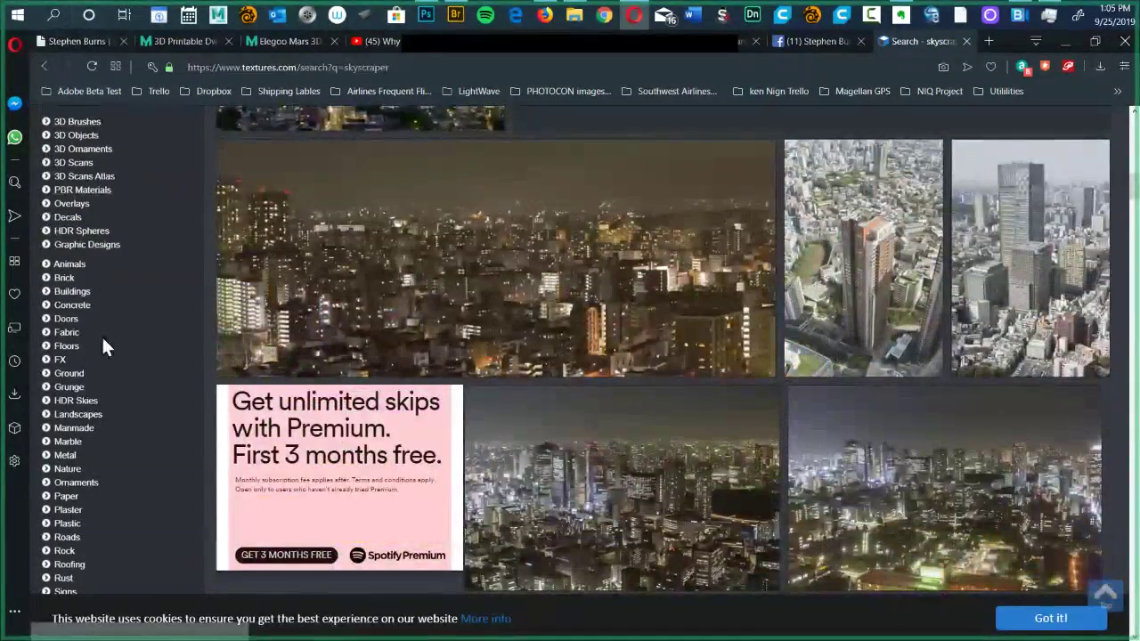
# Return to the textures.com home page and search for "ibl".
pyautogui.click(43, 67)
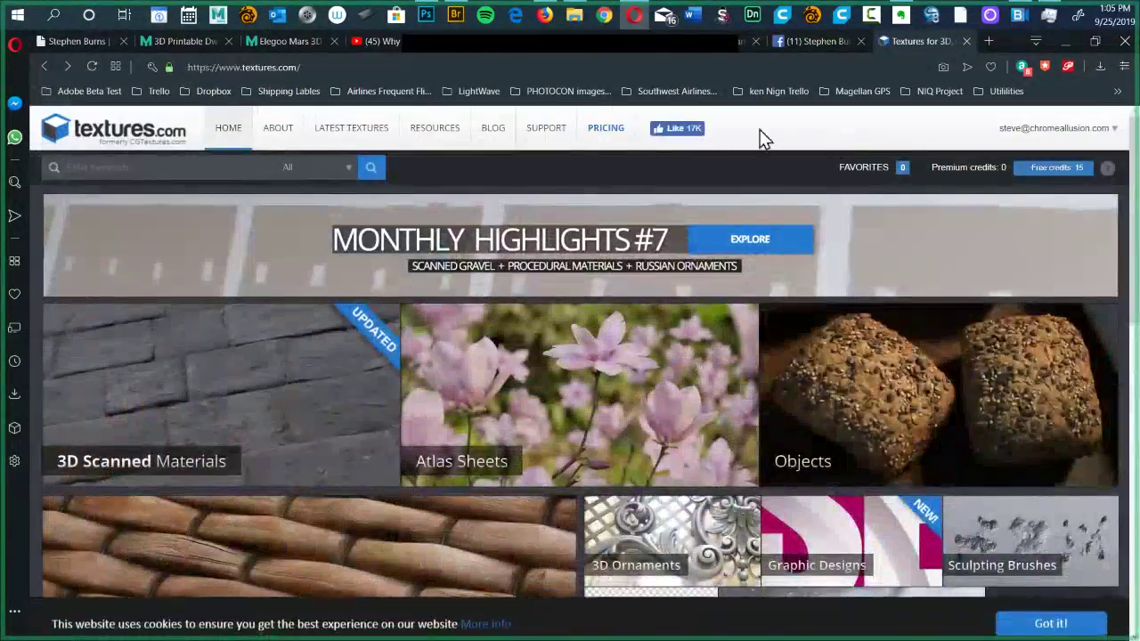
pyautogui.write('ibl')
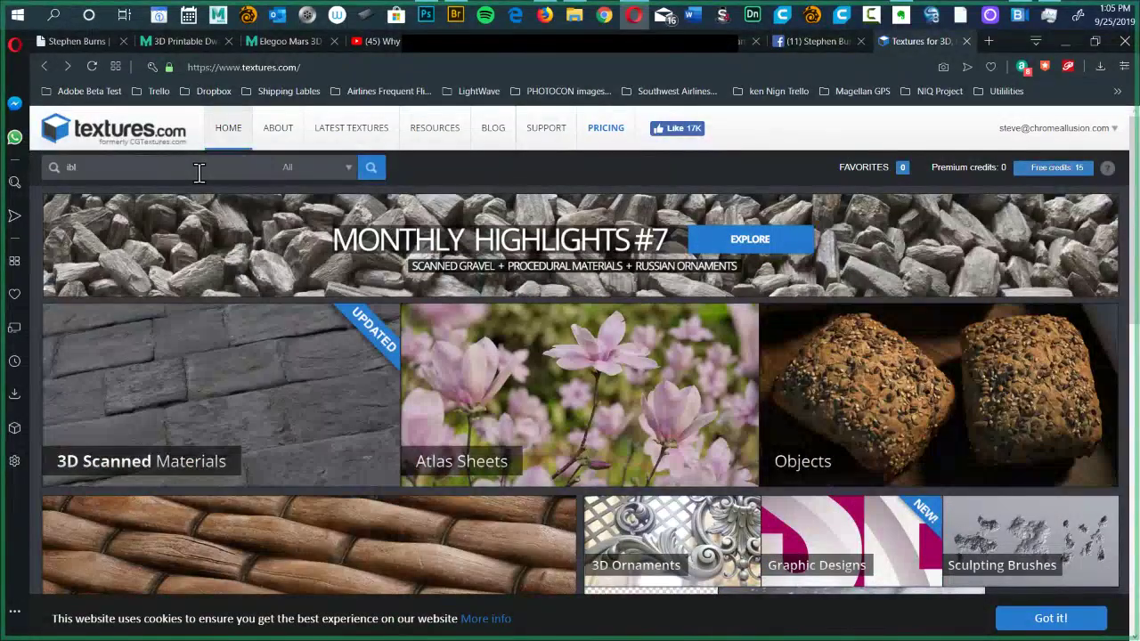
pyautogui.click(368, 172)
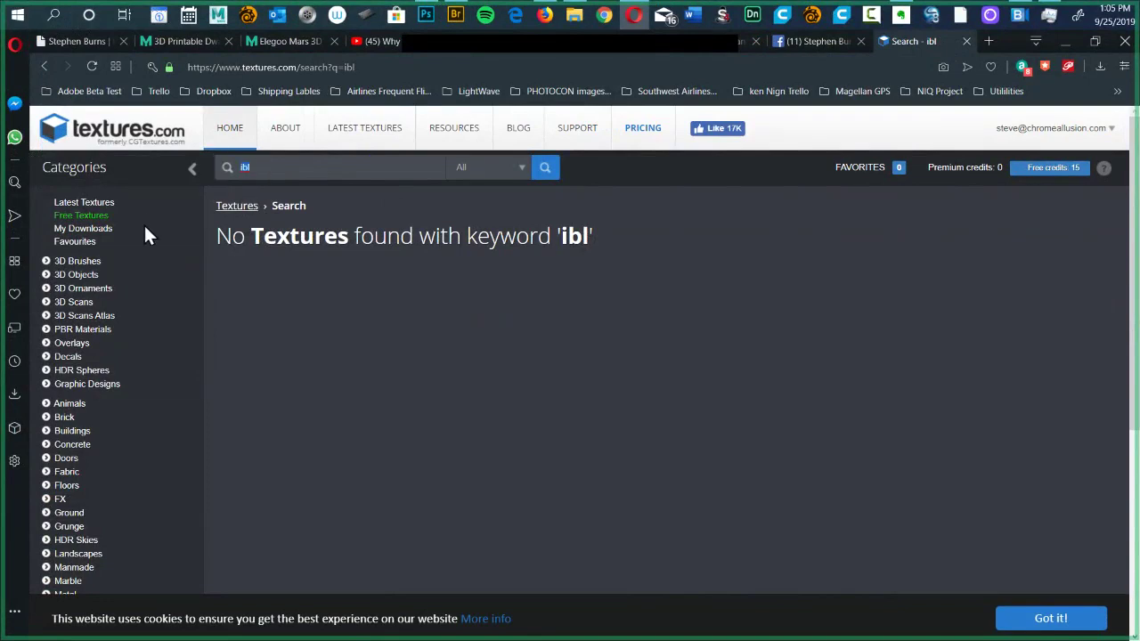
# Search the textures for "360" and open the HDR Panorama 0070 - Norway Highlands B page.
pyautogui.write('34')
pyautogui.press('BackSpace')
pyautogui.write('60')
pyautogui.press('Return')
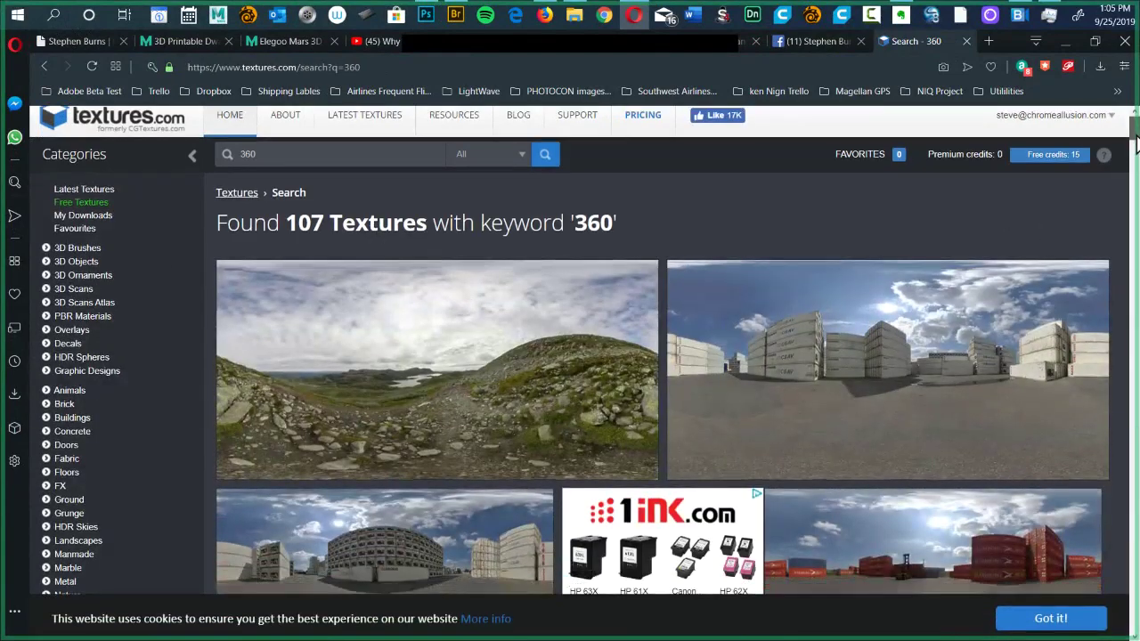
pyautogui.scroll(-2, 1132, 152)
pyautogui.scroll(3, 1132, 151)
pyautogui.scroll(-1, 590, 294)
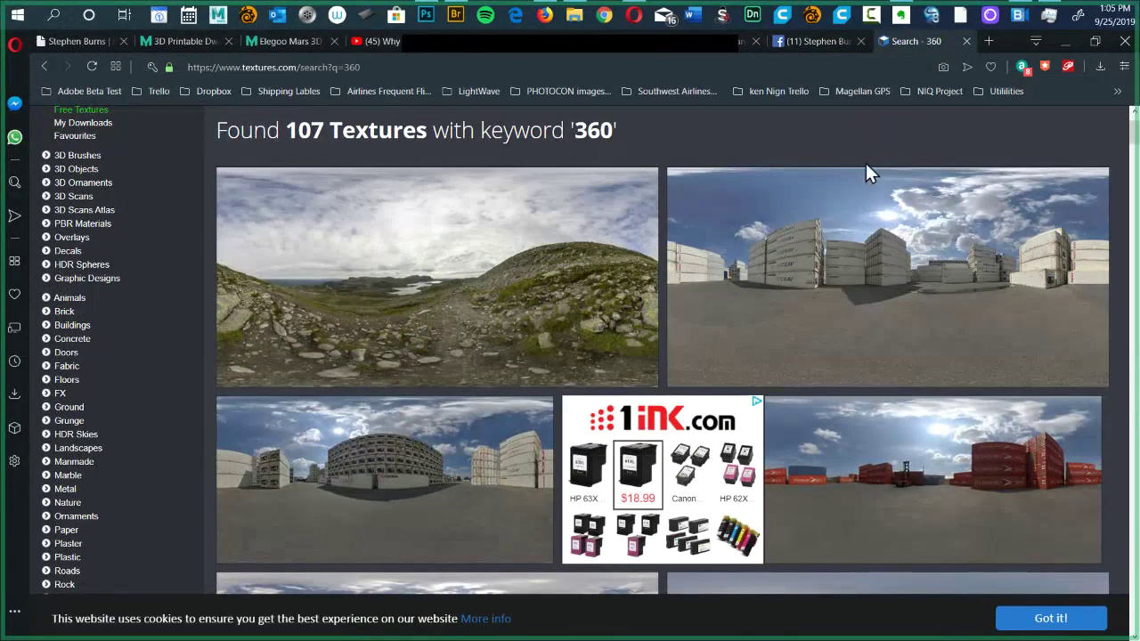
pyautogui.click(479, 301)
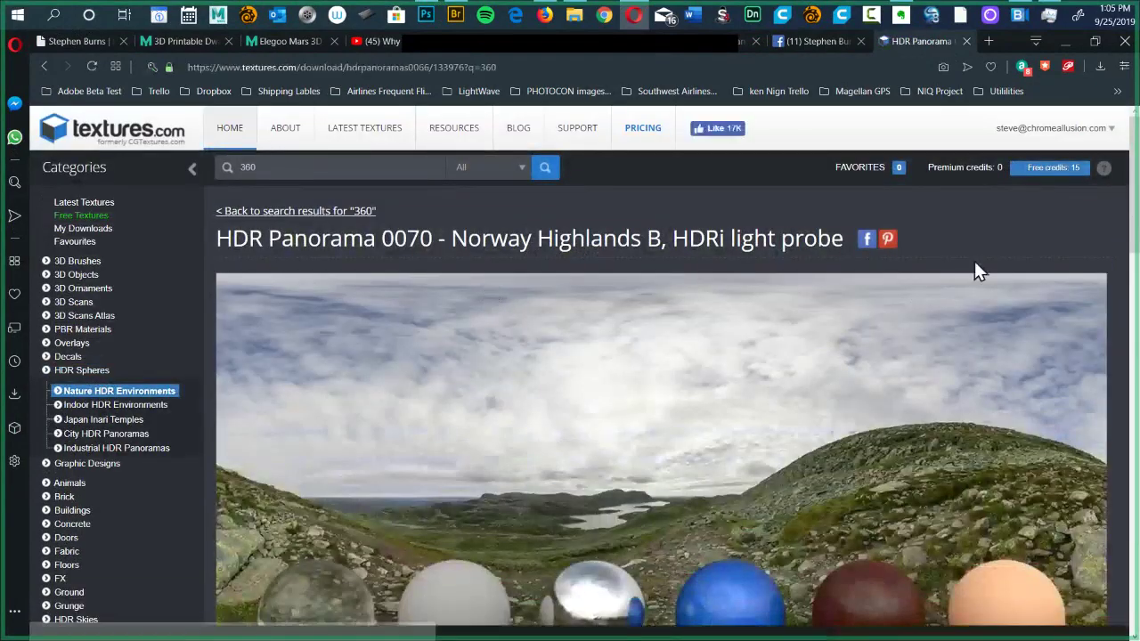
# Download the small 1024x512 tonemapped 8 Bit JPG into the AEL 2019 folder inside 0 Presentation Files on the desktop.
pyautogui.scroll(-3, 1102, 218)
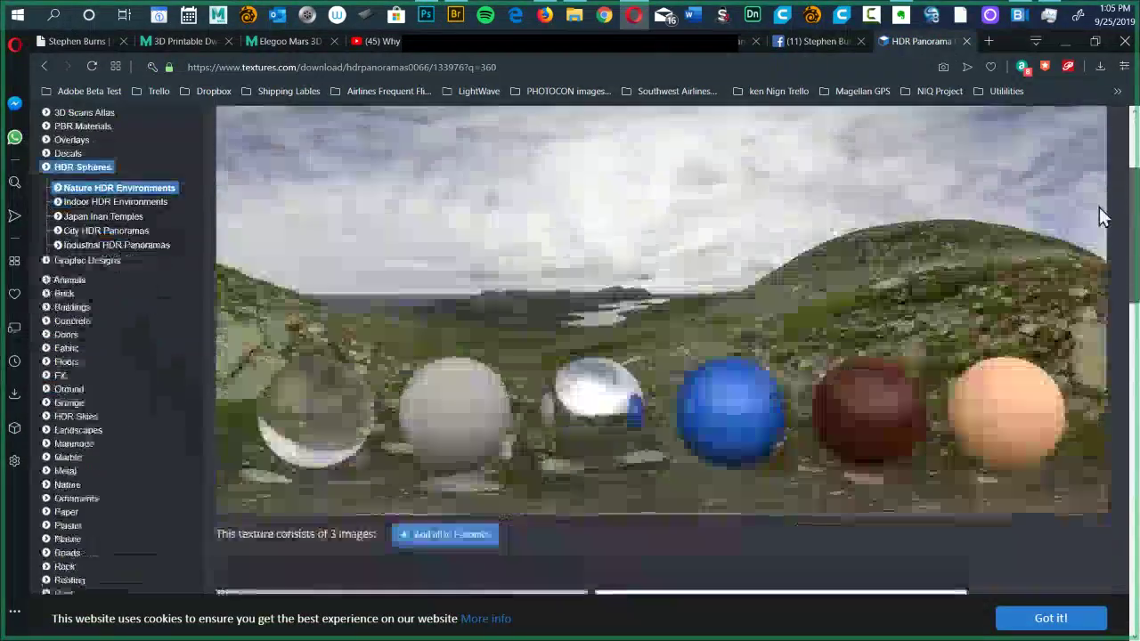
pyautogui.scroll(-5, 1101, 217)
pyautogui.scroll(10, 1044, 314)
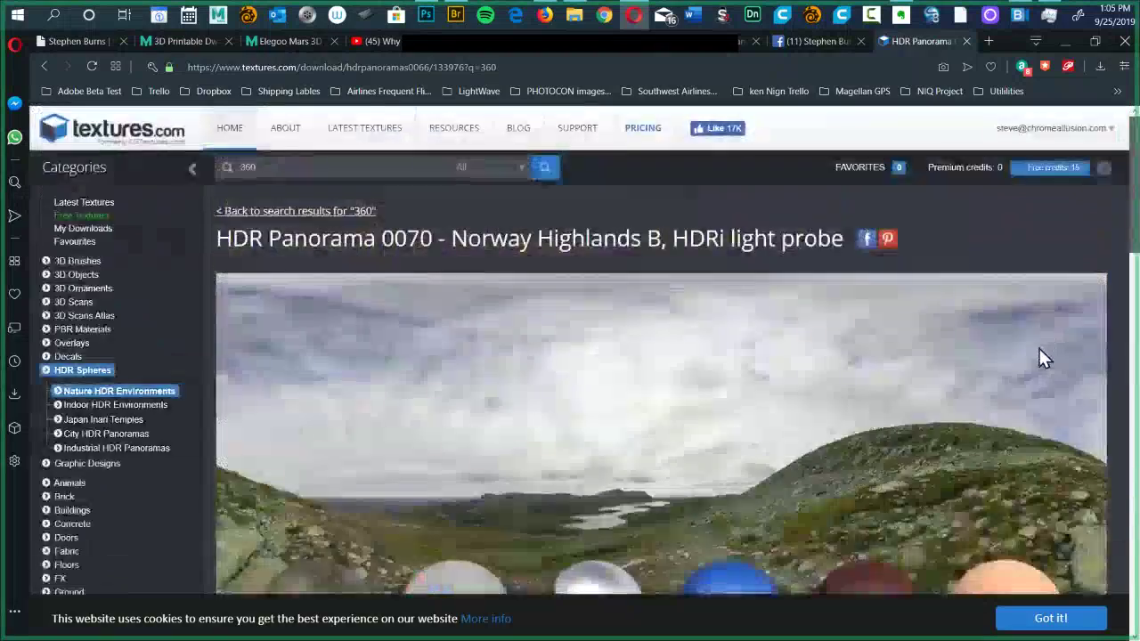
pyautogui.scroll(-6, 1060, 338)
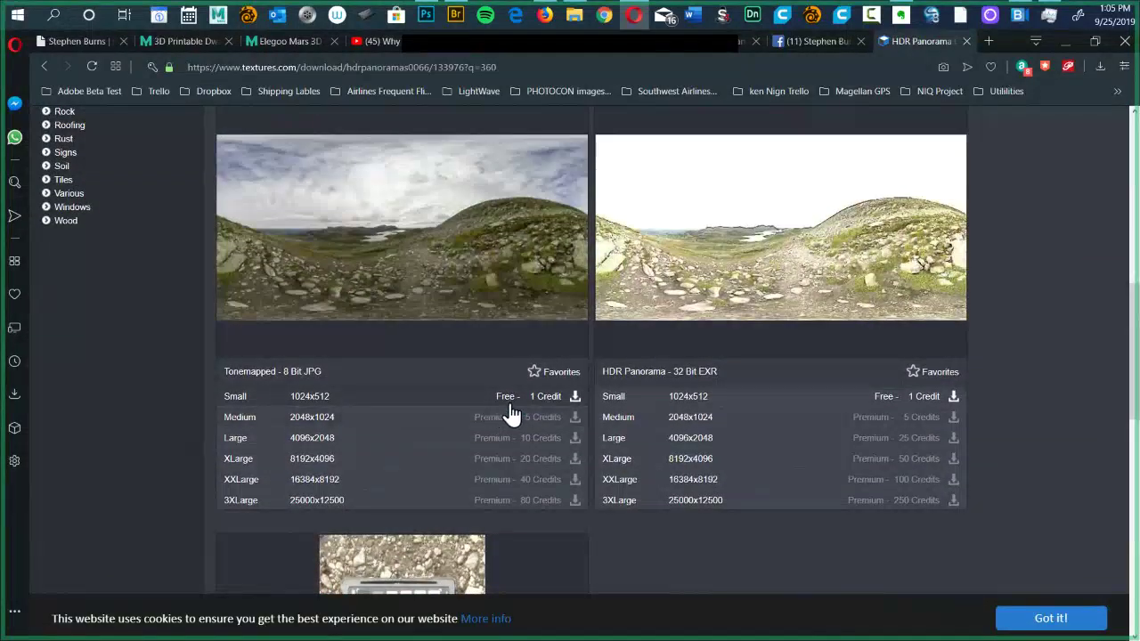
pyautogui.click(576, 398)
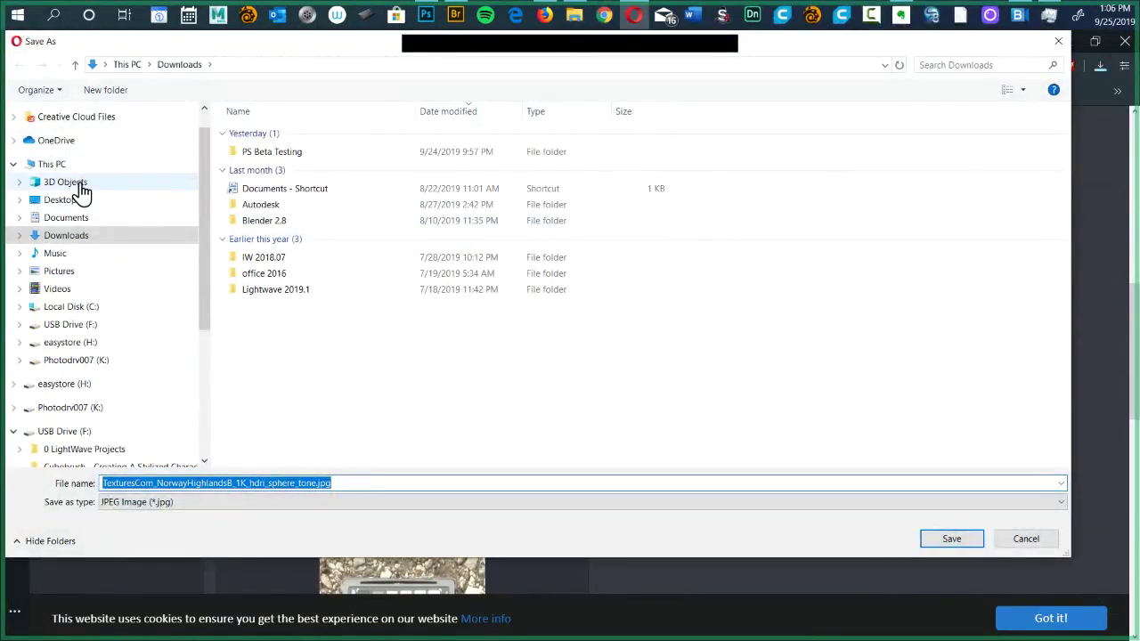
pyautogui.click(21, 200)
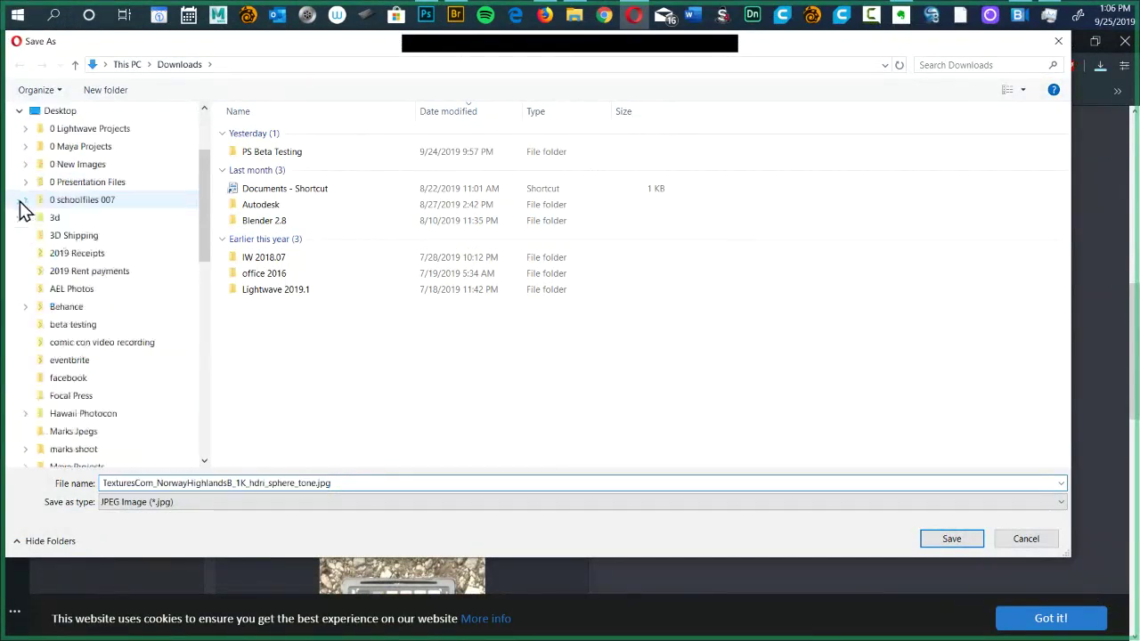
pyautogui.click(26, 183)
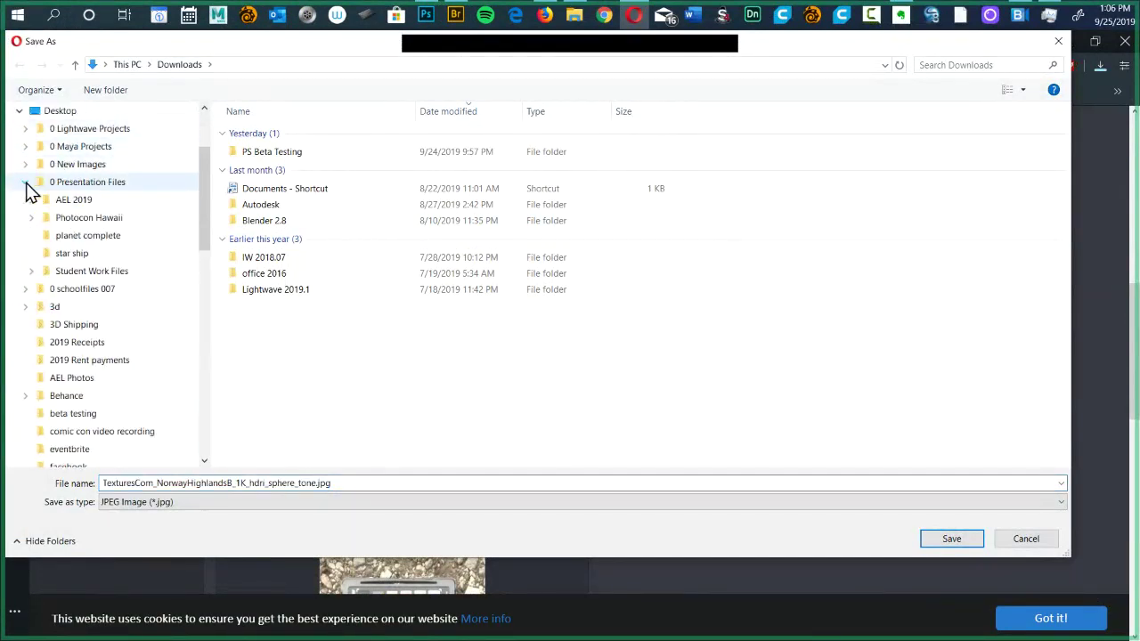
pyautogui.click(67, 201)
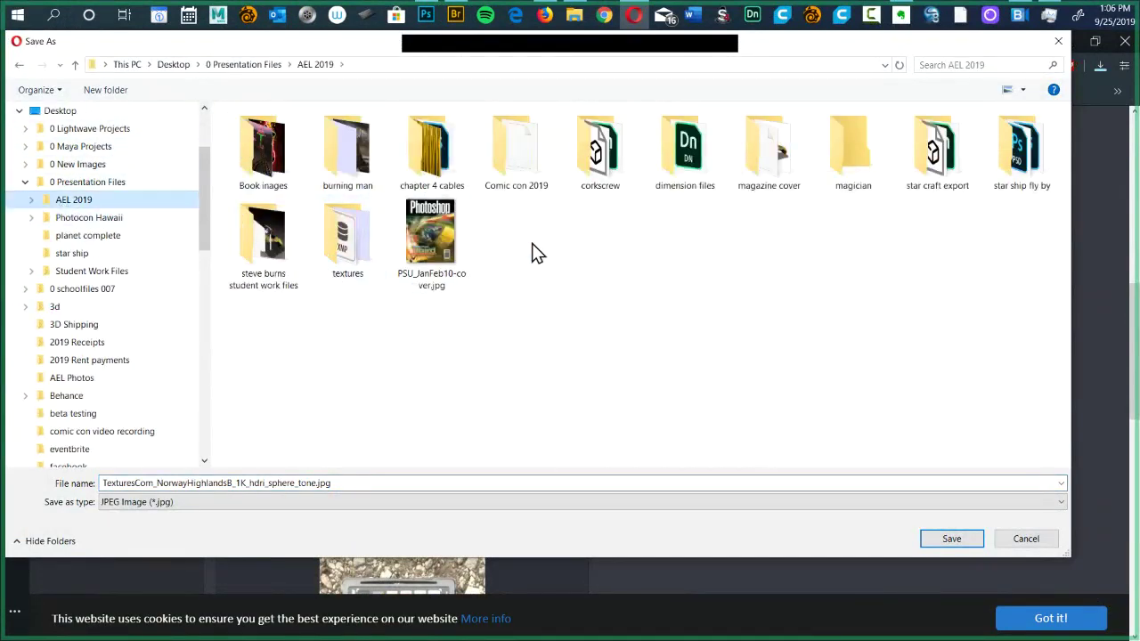
pyautogui.click(947, 541)
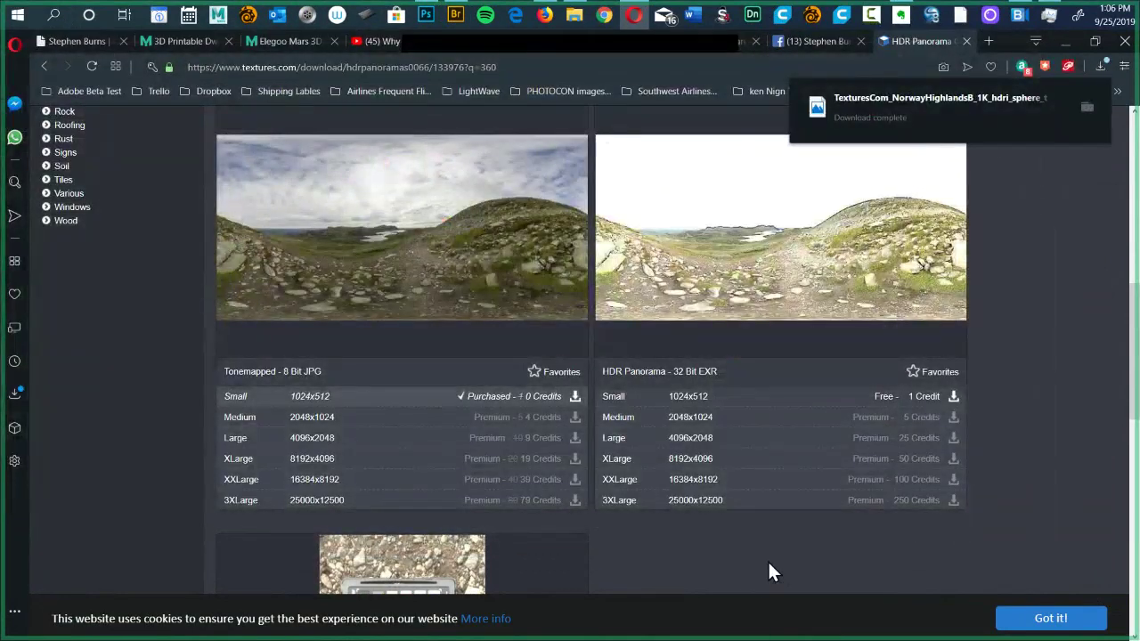
# Switch to Photoshop, enable IBL for the Environment, and load TexturesCom_NorwayHighlandsB_1K_hdri_sphere_tone.jpg from the AEL 2019 folder as its texture.
pyautogui.click(427, 15)
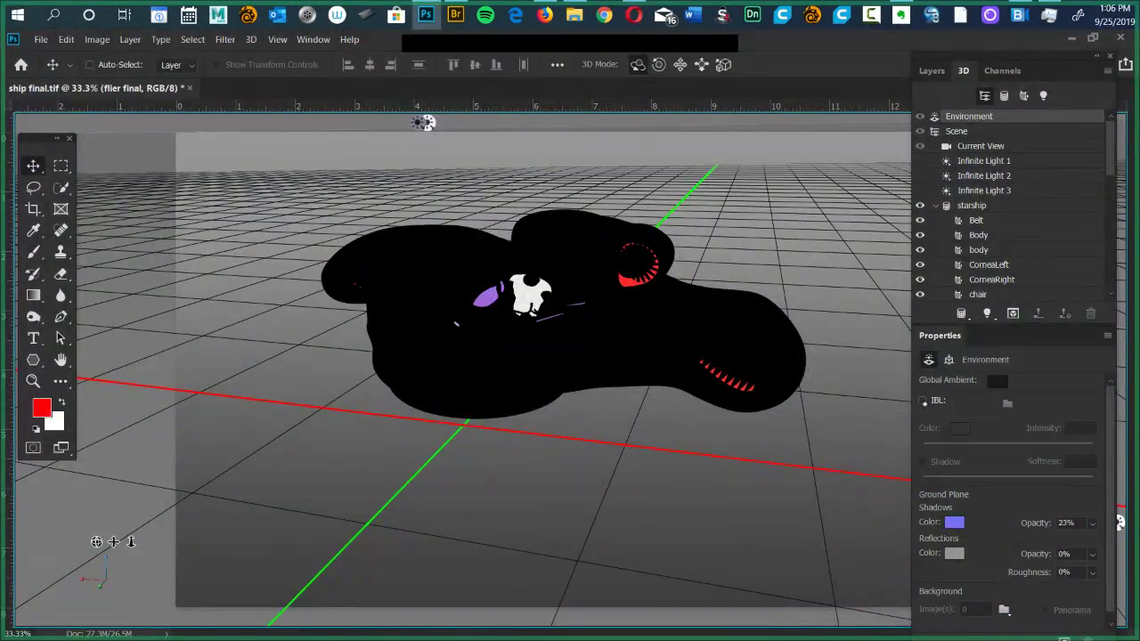
pyautogui.click(923, 401)
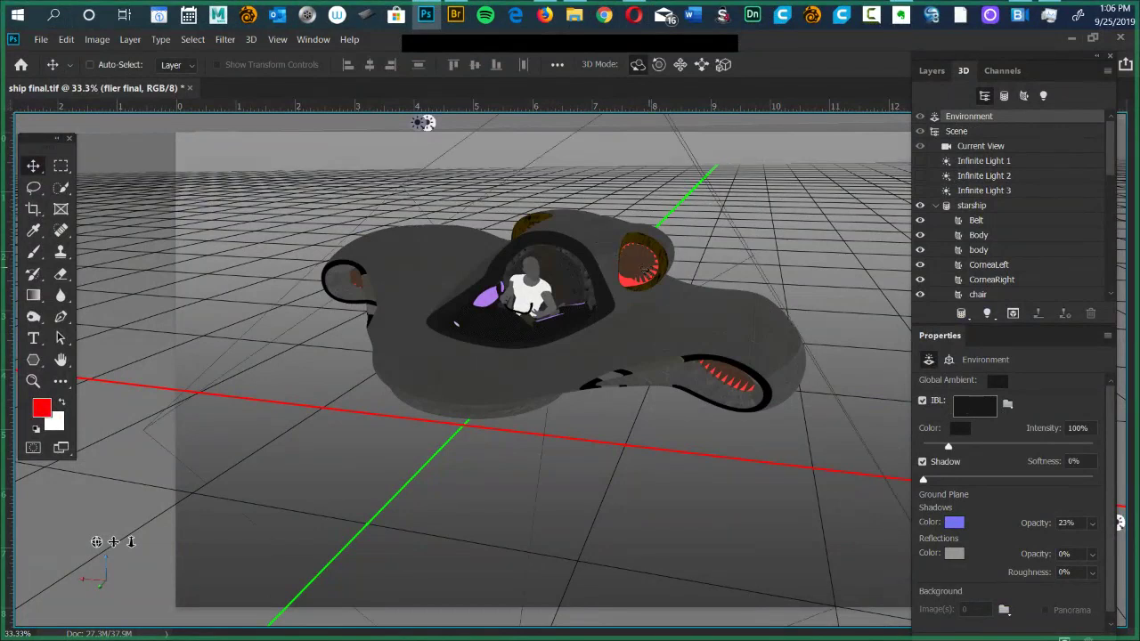
pyautogui.click(1008, 403)
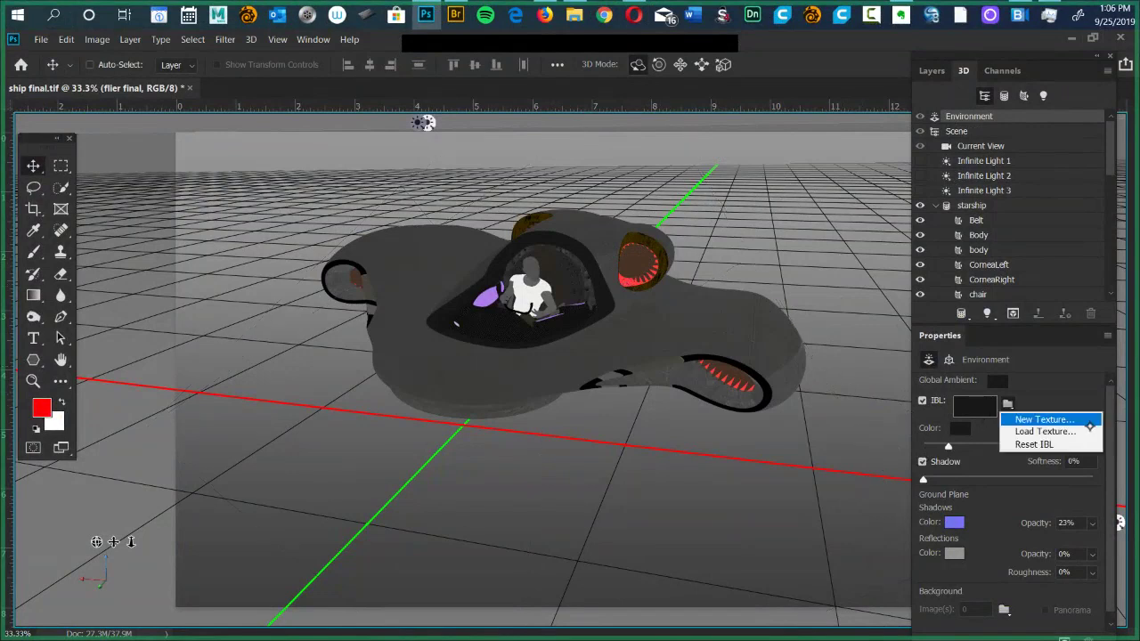
pyautogui.click(1044, 432)
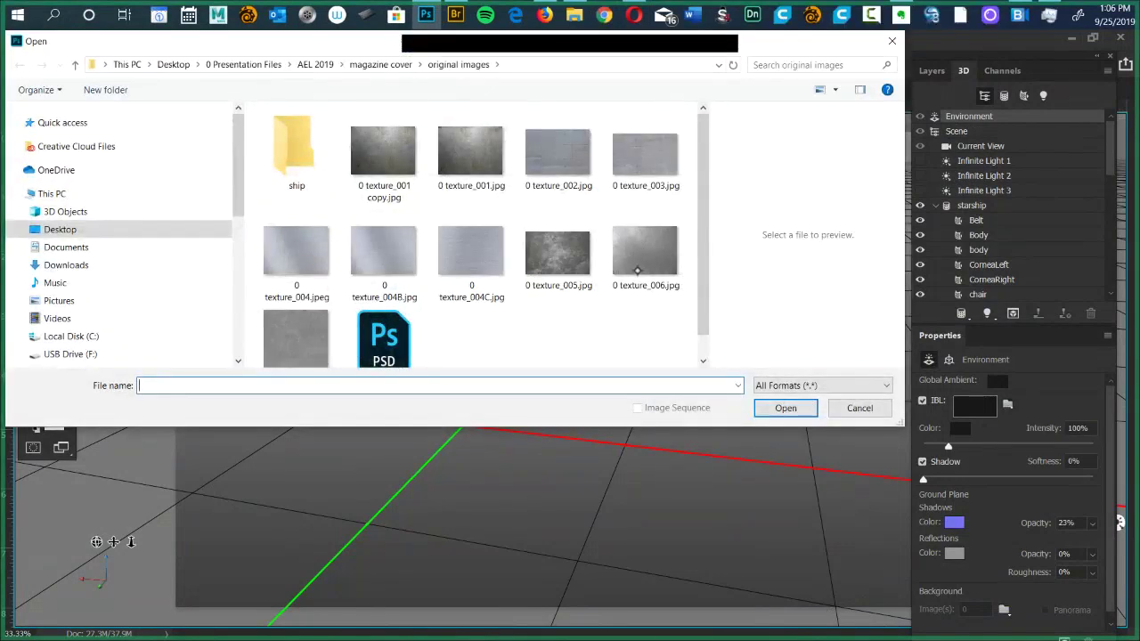
pyautogui.click(326, 66)
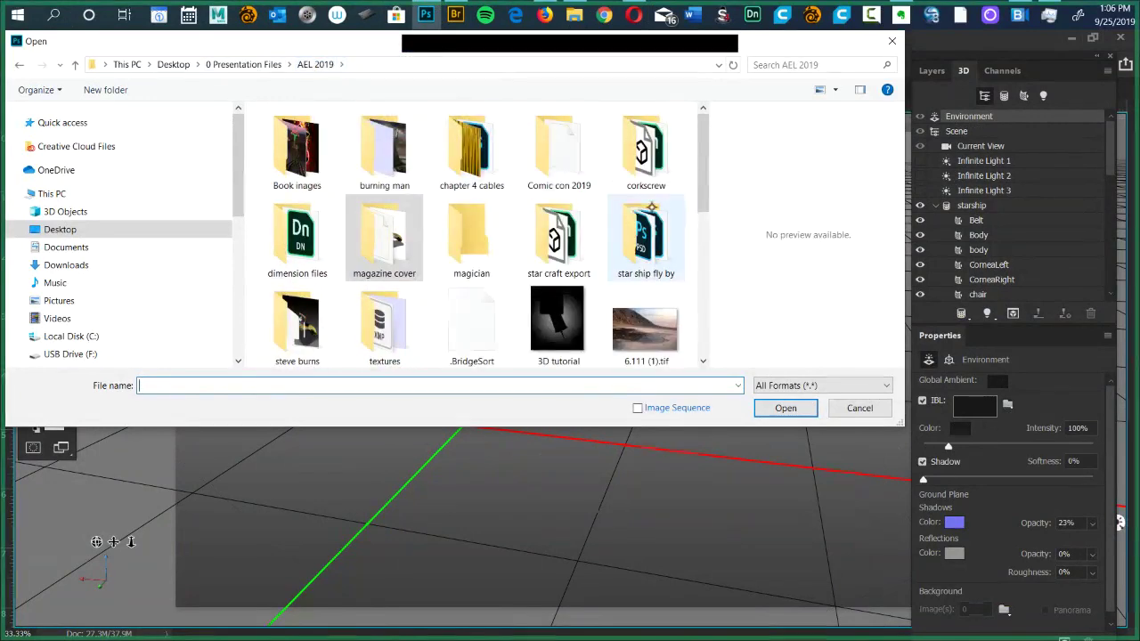
pyautogui.scroll(-8, 679, 183)
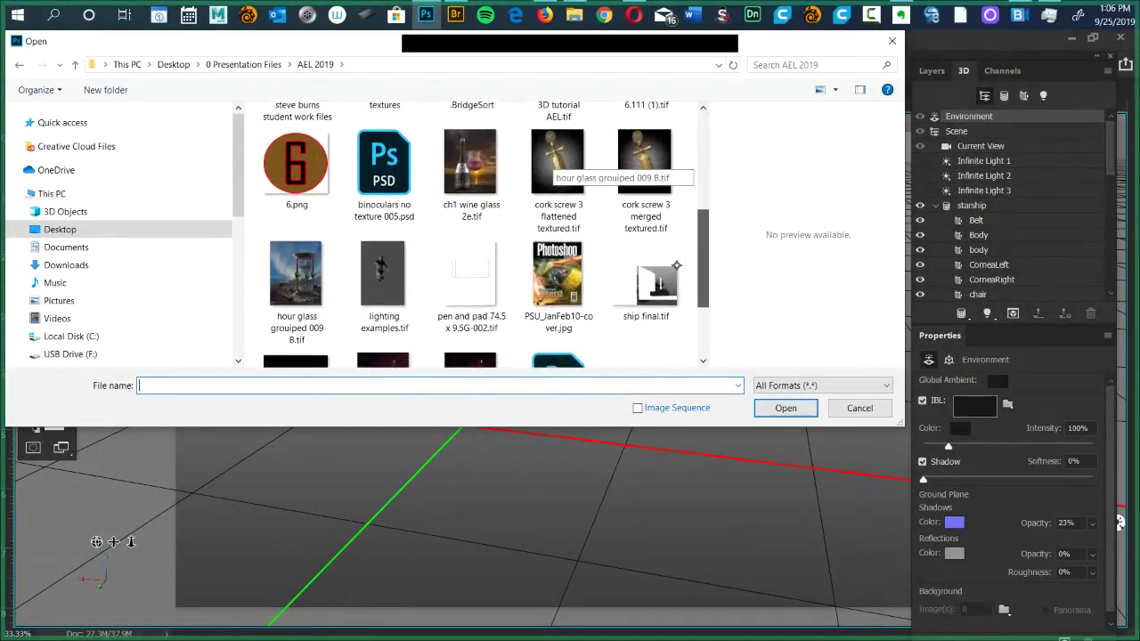
pyautogui.scroll(-2, 681, 297)
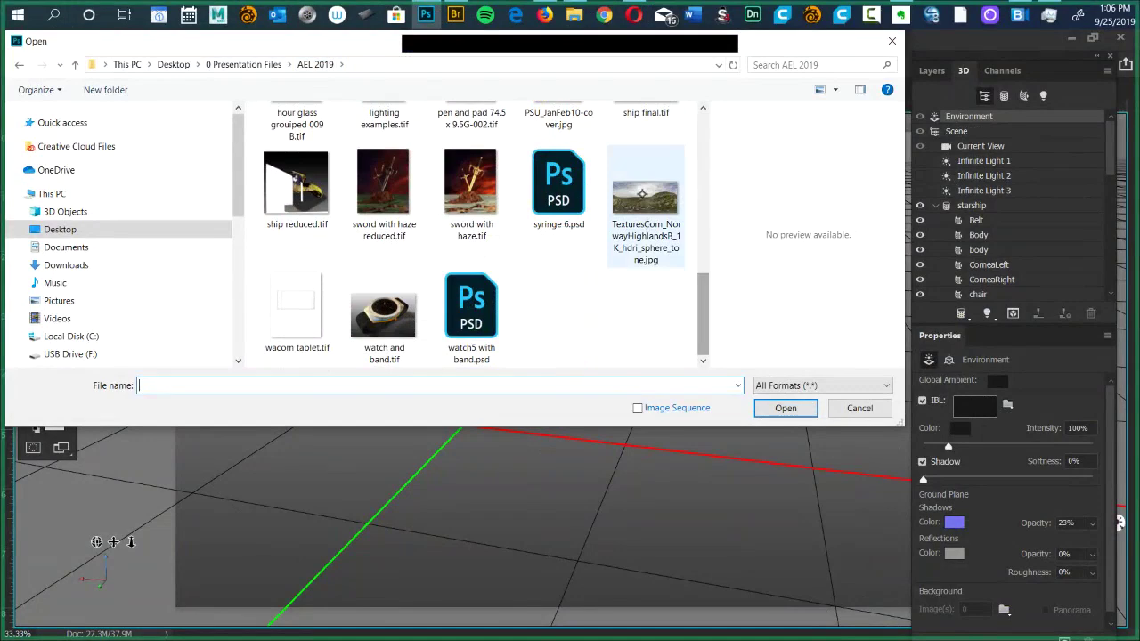
pyautogui.click(642, 194)
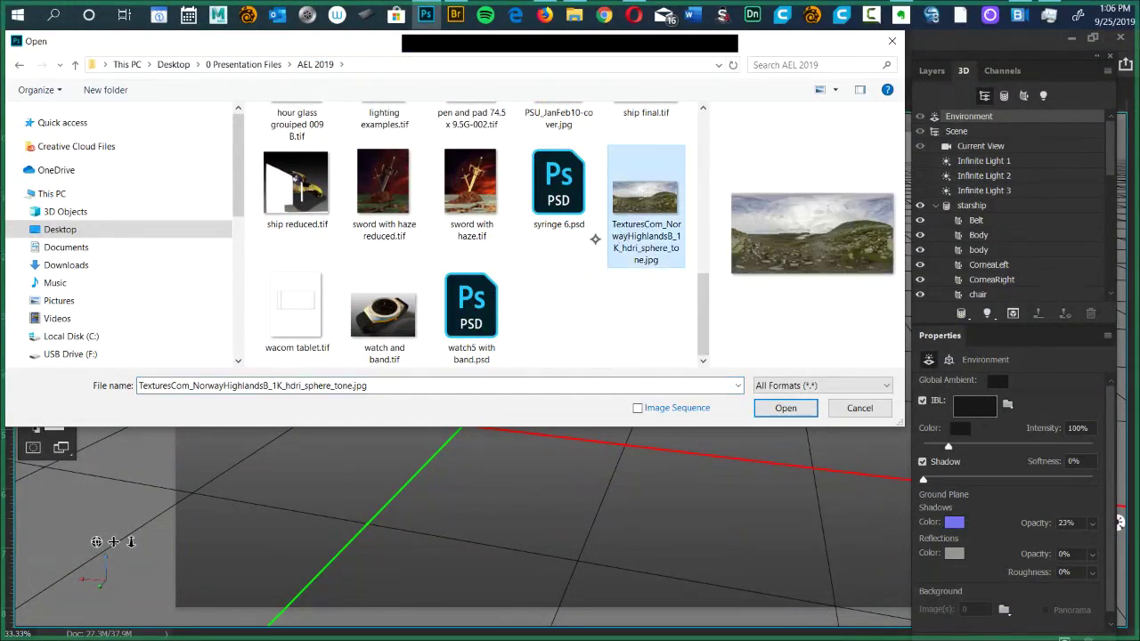
pyautogui.click(788, 408)
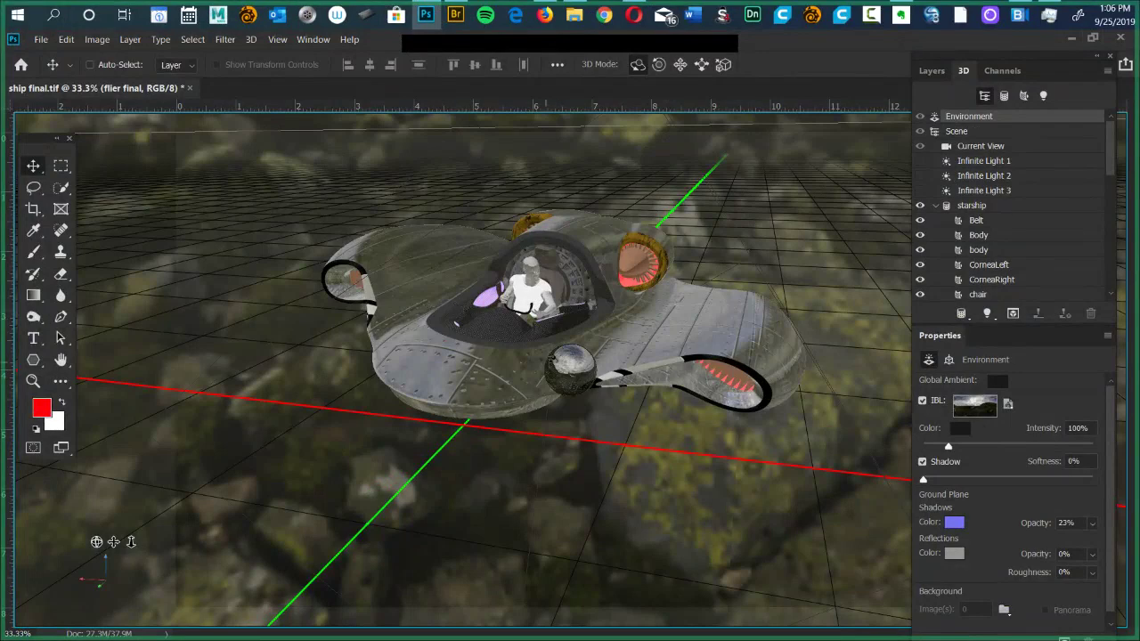
# Check the starship without the environment overlay, reselect Environment, and rotate the IBL sphere to bring the cloudy sky behind the ship.
pyautogui.click(980, 235)
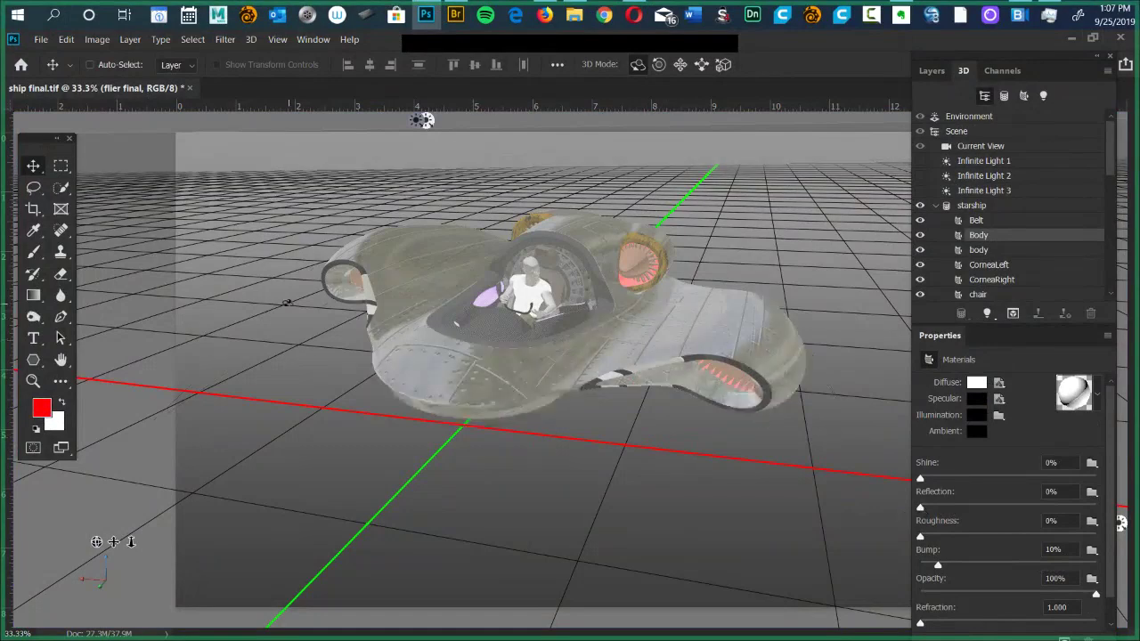
pyautogui.click(767, 192)
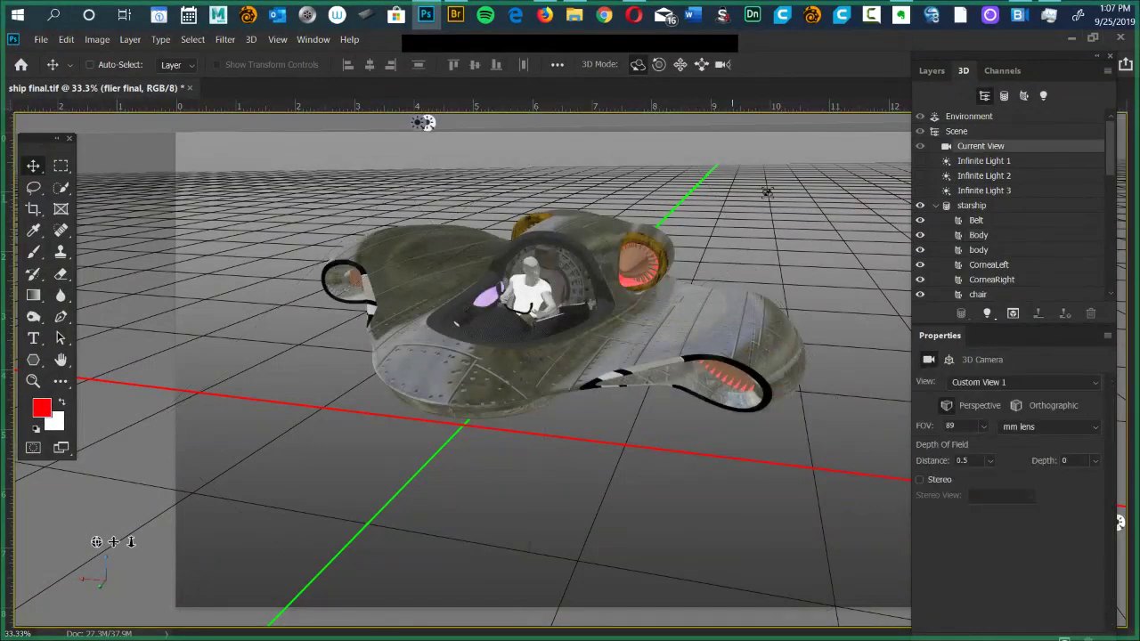
pyautogui.click(967, 120)
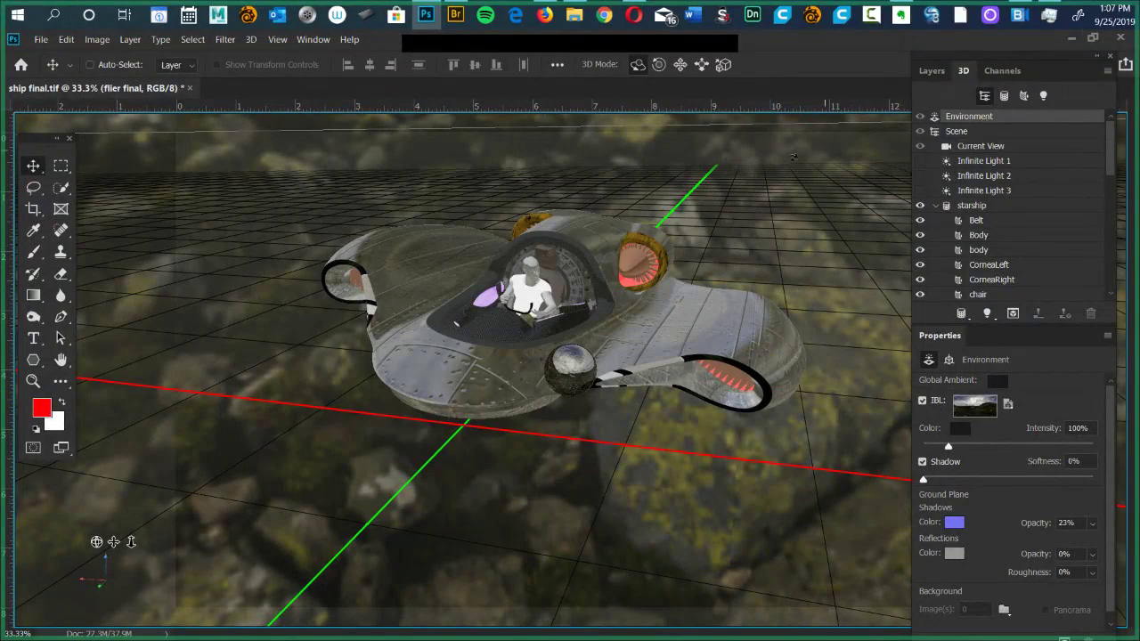
pyautogui.moveTo(268, 427); pyautogui.dragTo(88, 355)
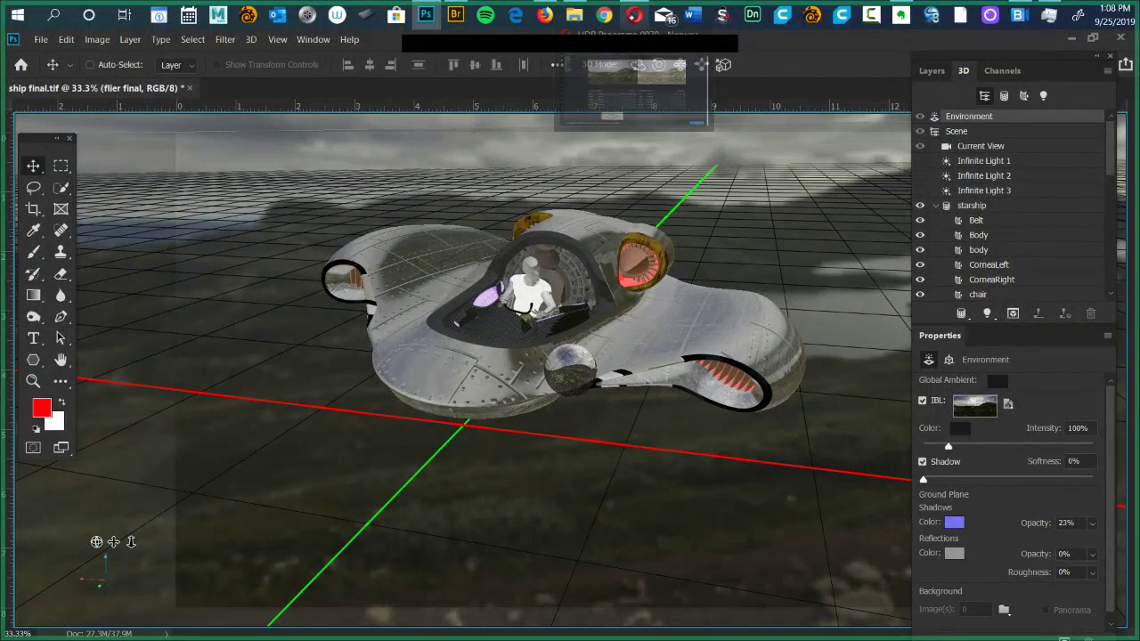
# Switch to the Opera browser, look up "3d photoshop for creativ" in a new tab, and open Routledge's 3D Photoshop for Creative Professionals page.
pyautogui.click(633, 15)
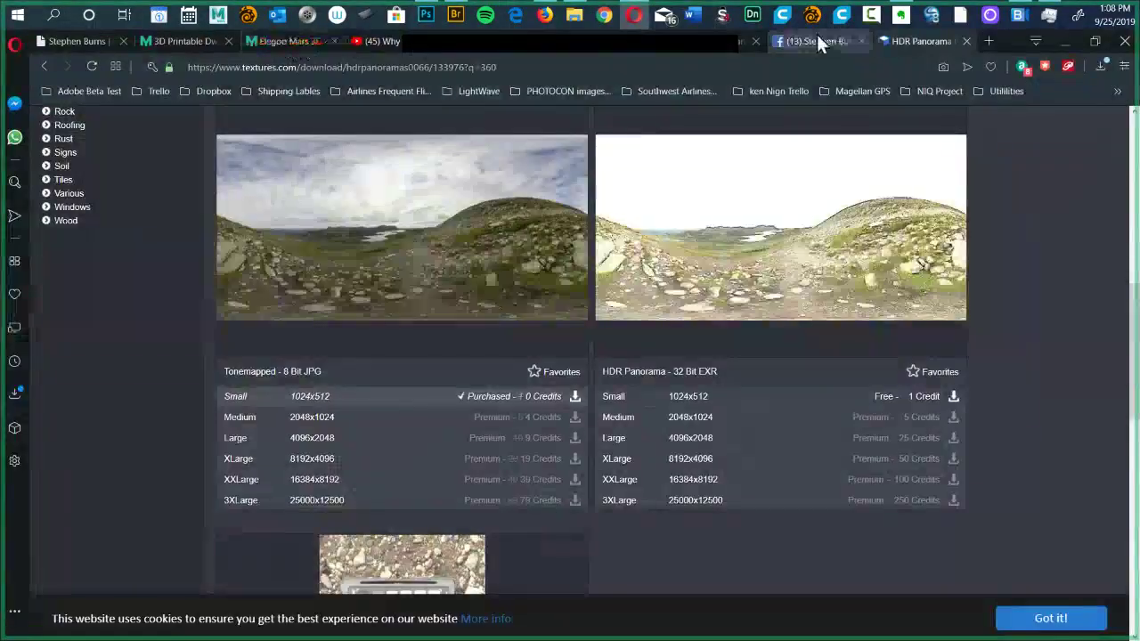
pyautogui.click(988, 40)
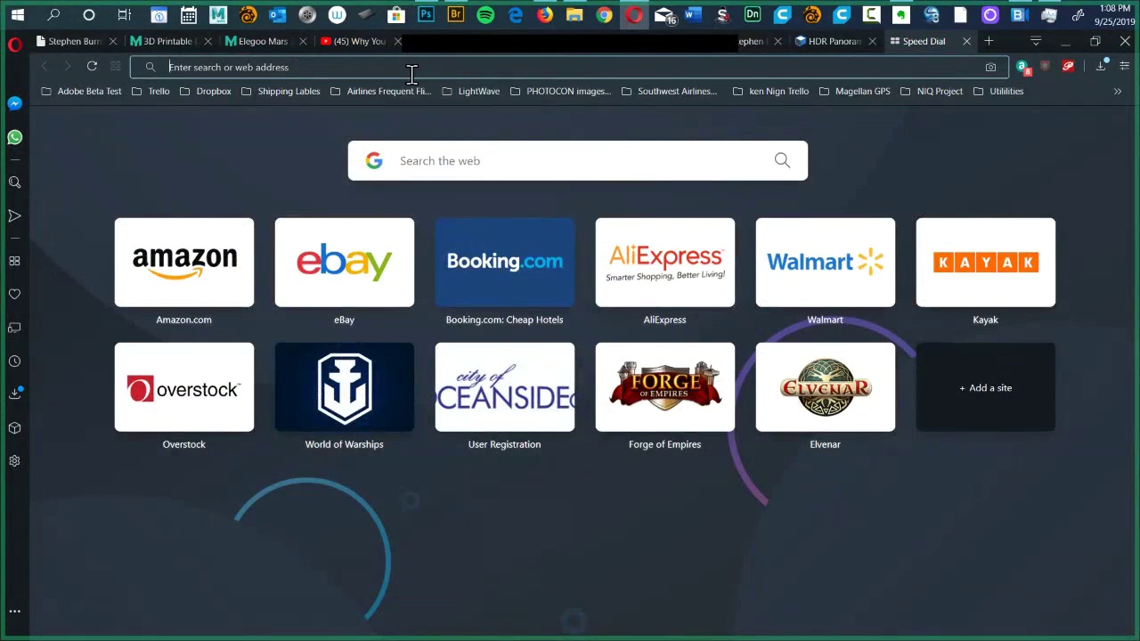
pyautogui.write('3d ')
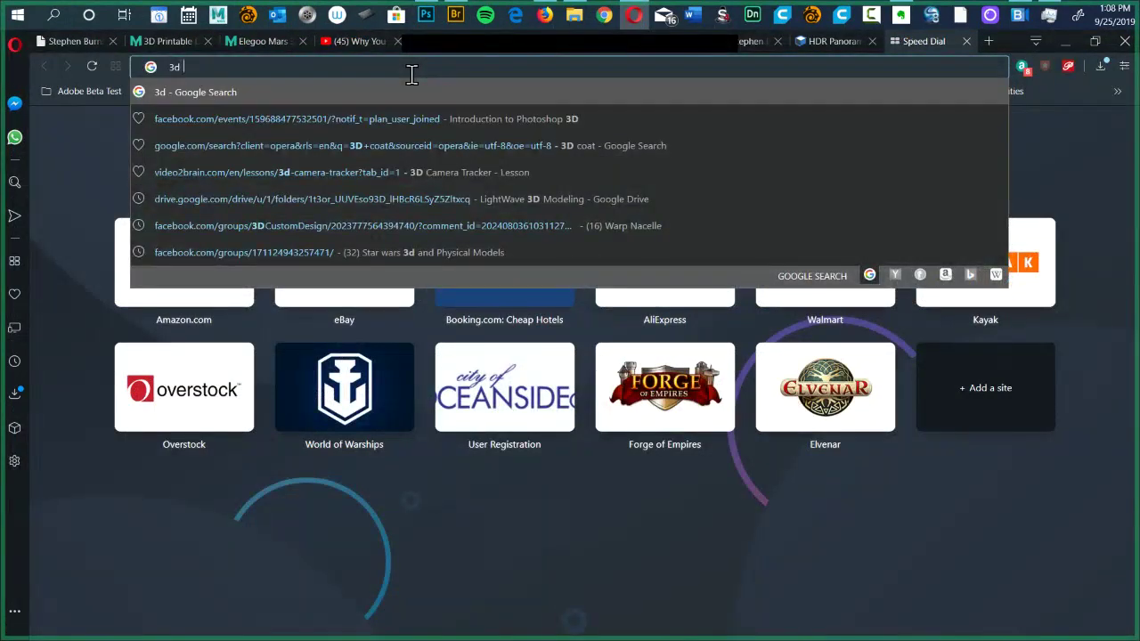
pyautogui.write('phoo')
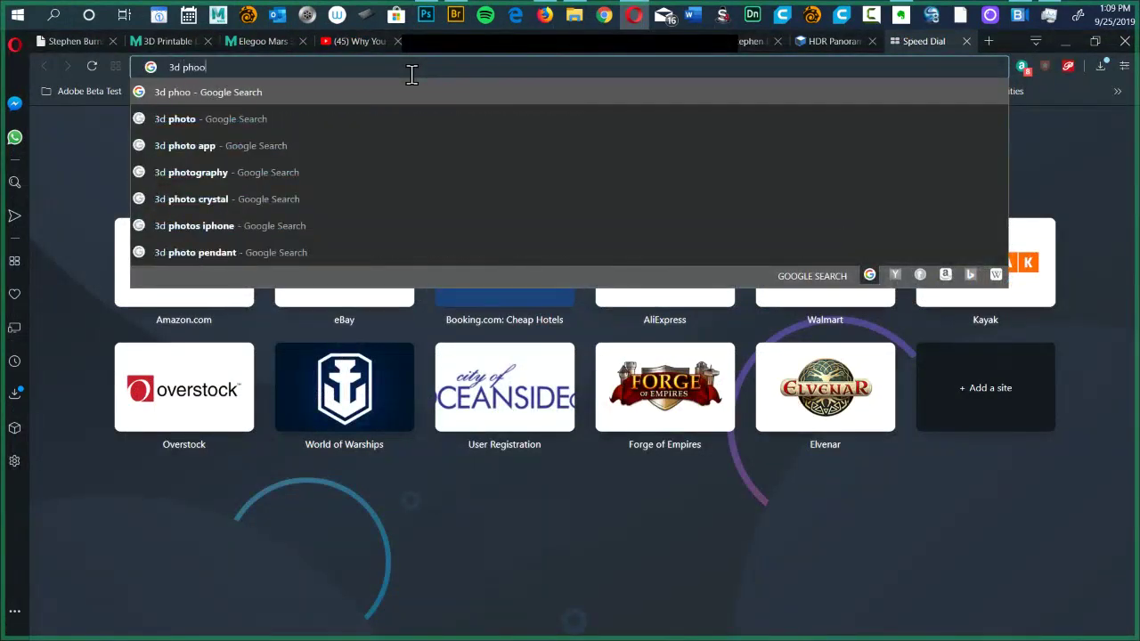
pyautogui.press('BackSpace')
pyautogui.write('to')
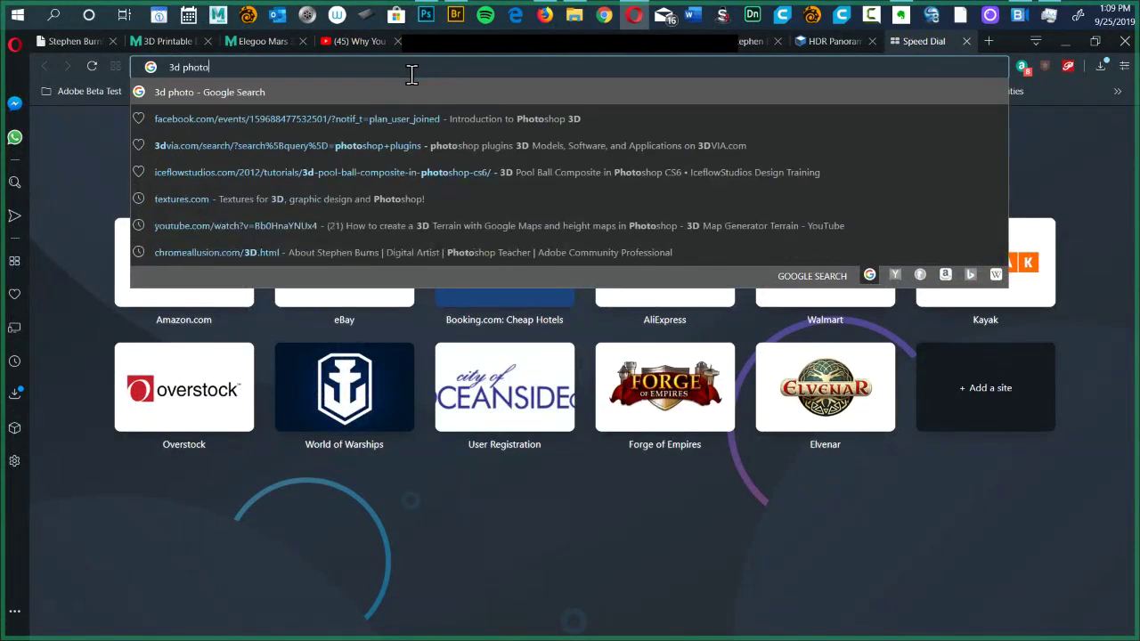
pyautogui.write('shoi')
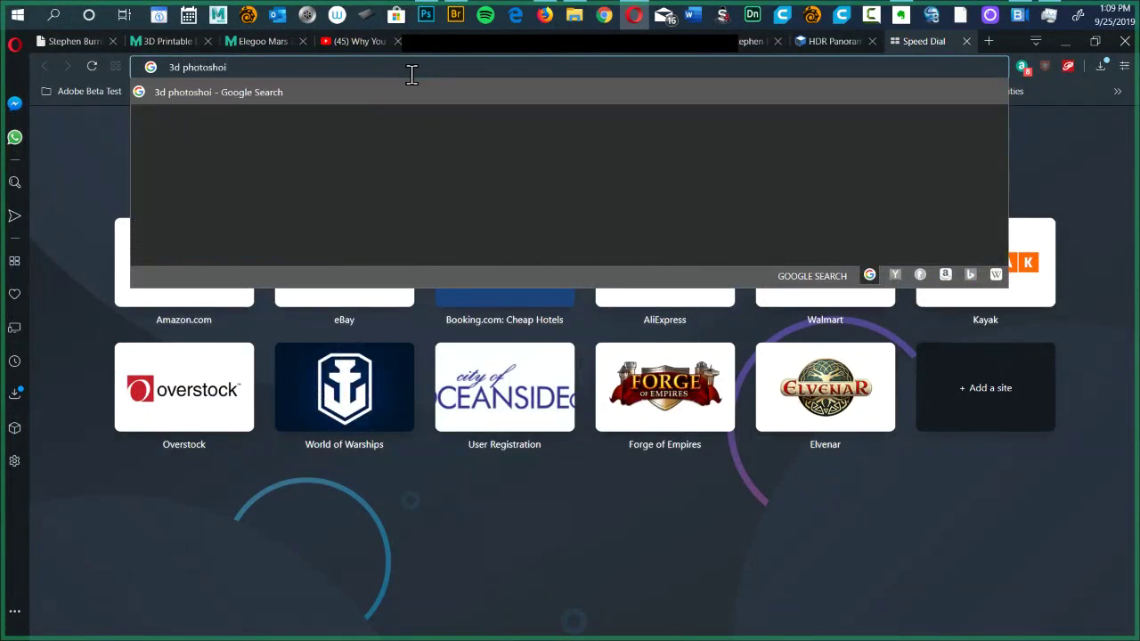
pyautogui.press('BackSpace')
pyautogui.write('p for creq')
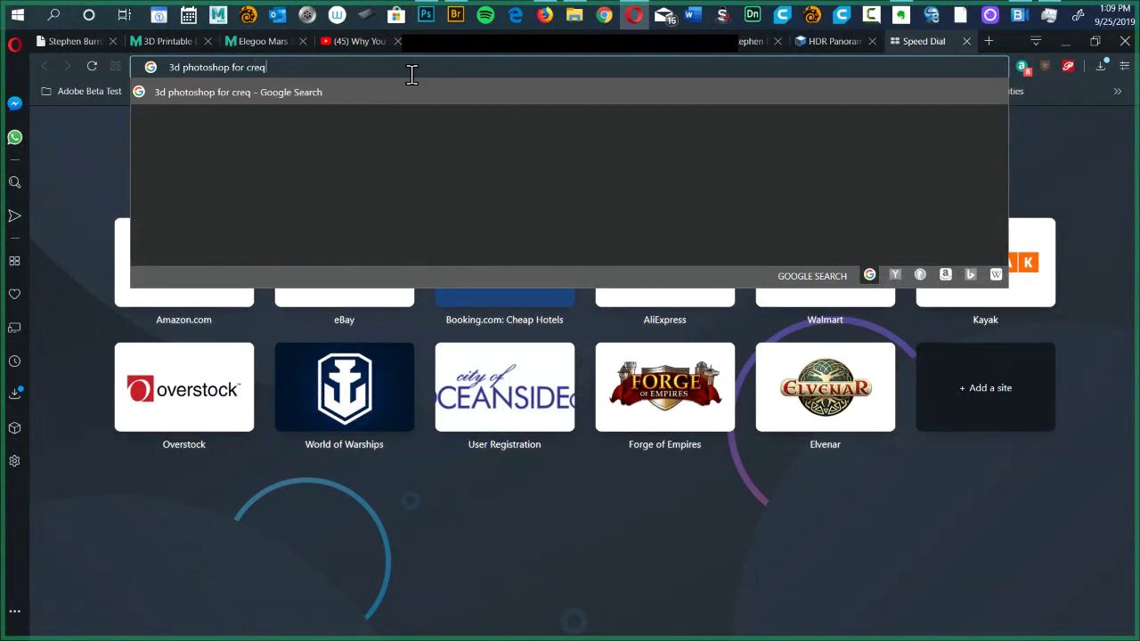
pyautogui.press('BackSpace')
pyautogui.write('ativ')
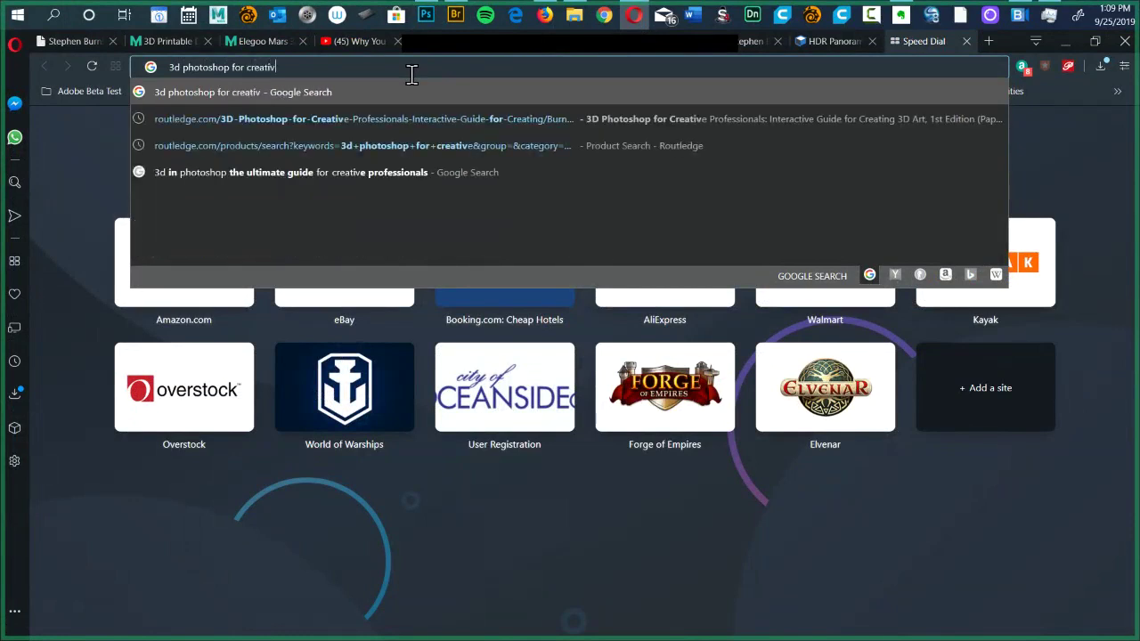
pyautogui.click(287, 121)
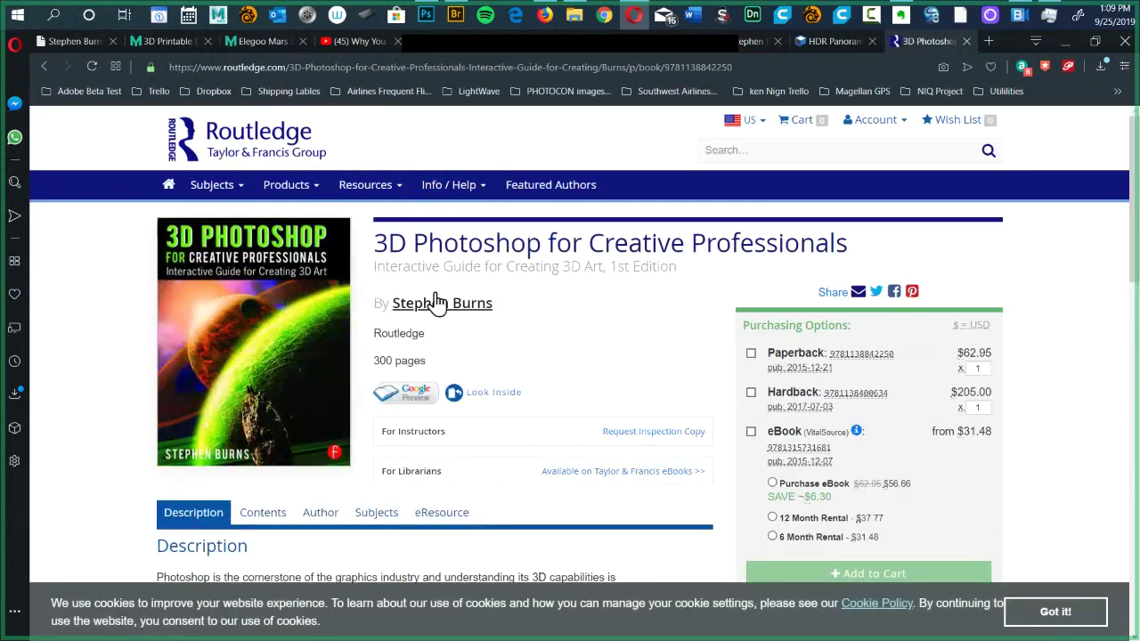
# Enlarge the book page and examine the cover, title and purchasing options.
pyautogui.hotkey('ctrl', '+')
pyautogui.hotkey('ctrl', '+')
pyautogui.hotkey('ctrl', '+')
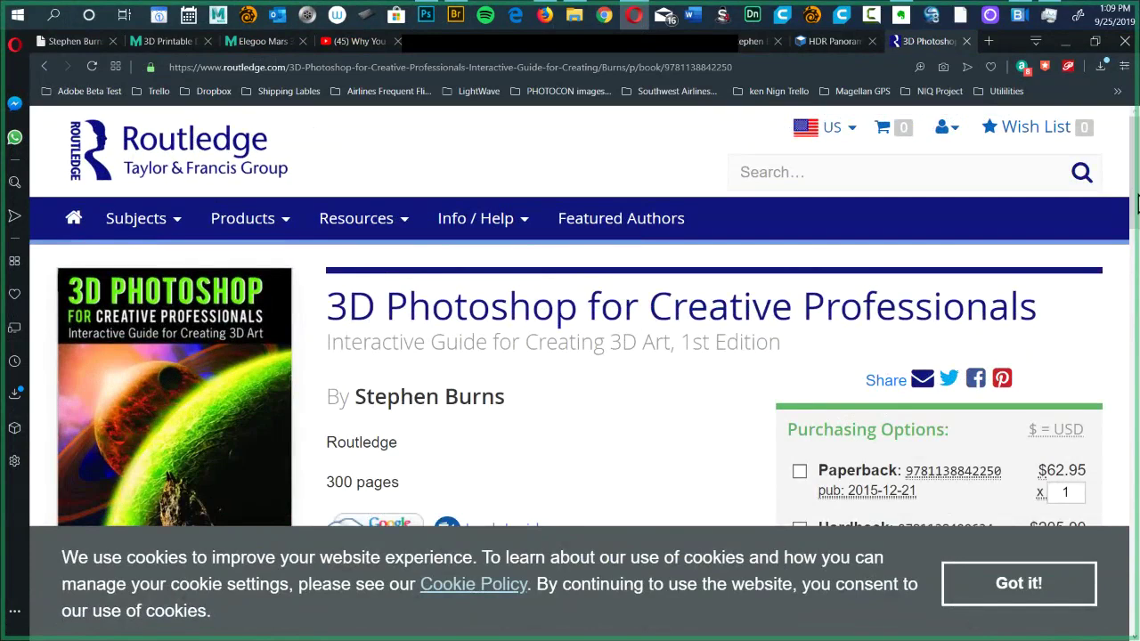
pyautogui.moveTo(1132, 204); pyautogui.dragTo(1128, 224)
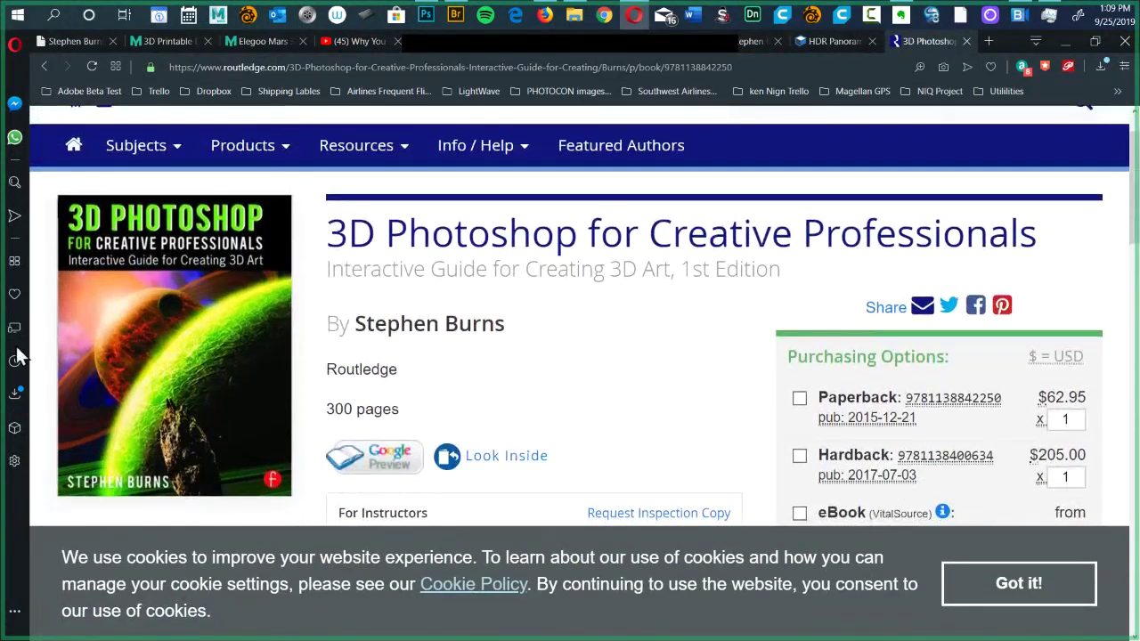